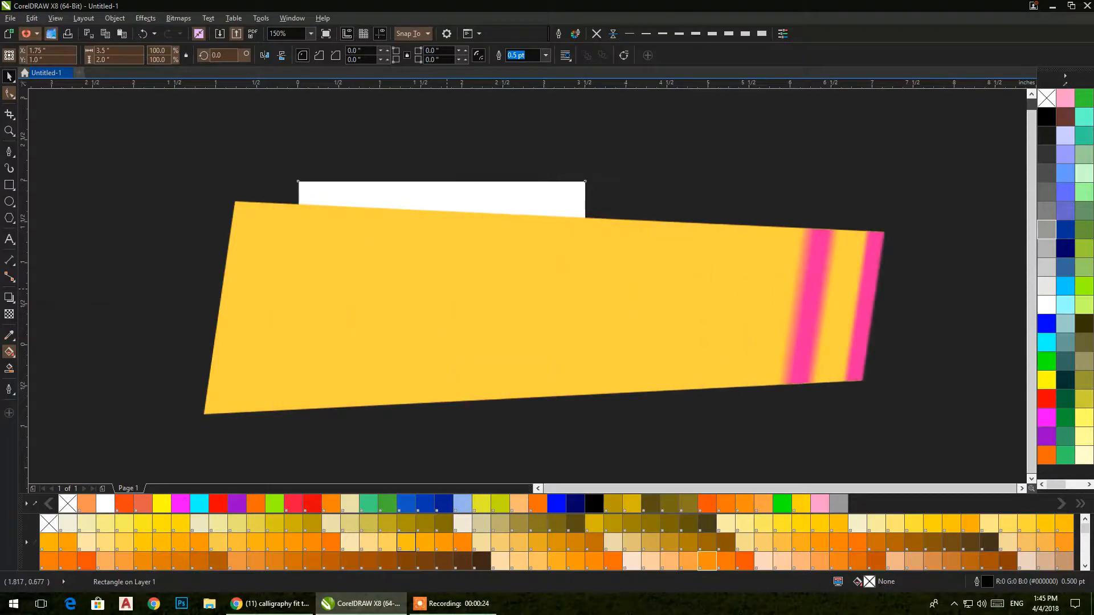
# Step: Start an artistic text line reading 'Al' just left of the blank card page
pyautogui.scroll(1, 511, 330)
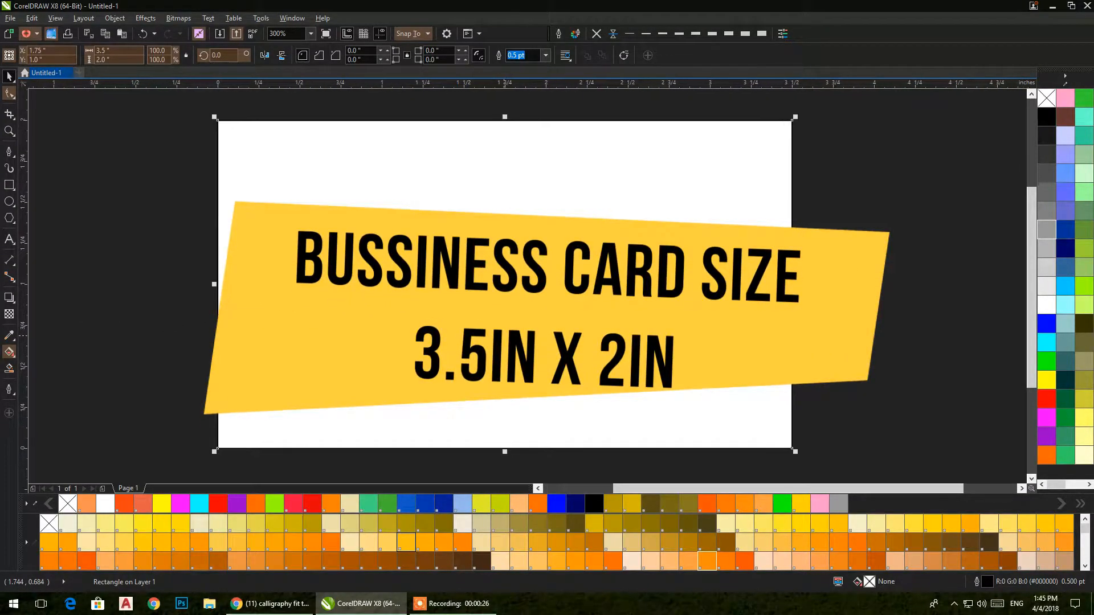
pyautogui.moveTo(287, 603)
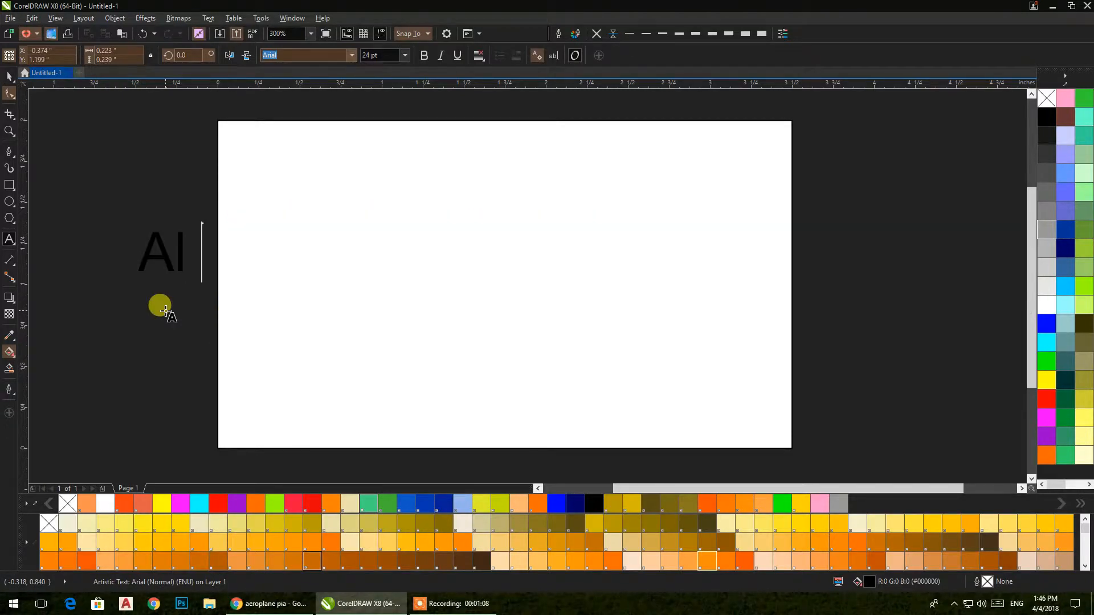
# Step: Finish the text as 'Al Haraman Travel & toursim', with 'Travel & toursim' on a second line
pyautogui.write('HAraman Travel')
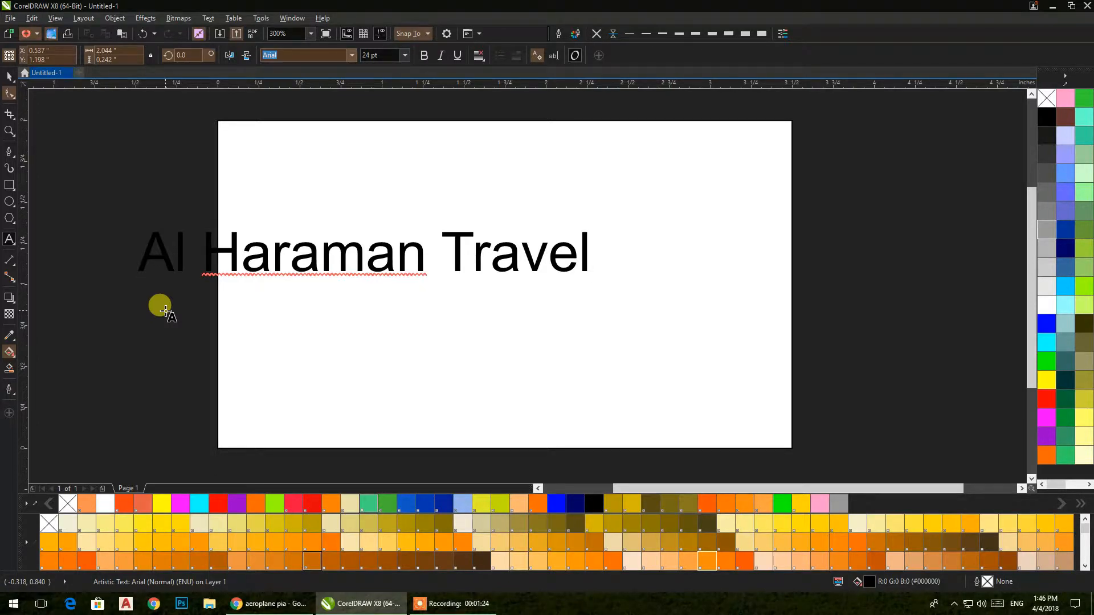
pyautogui.write('& toursim')
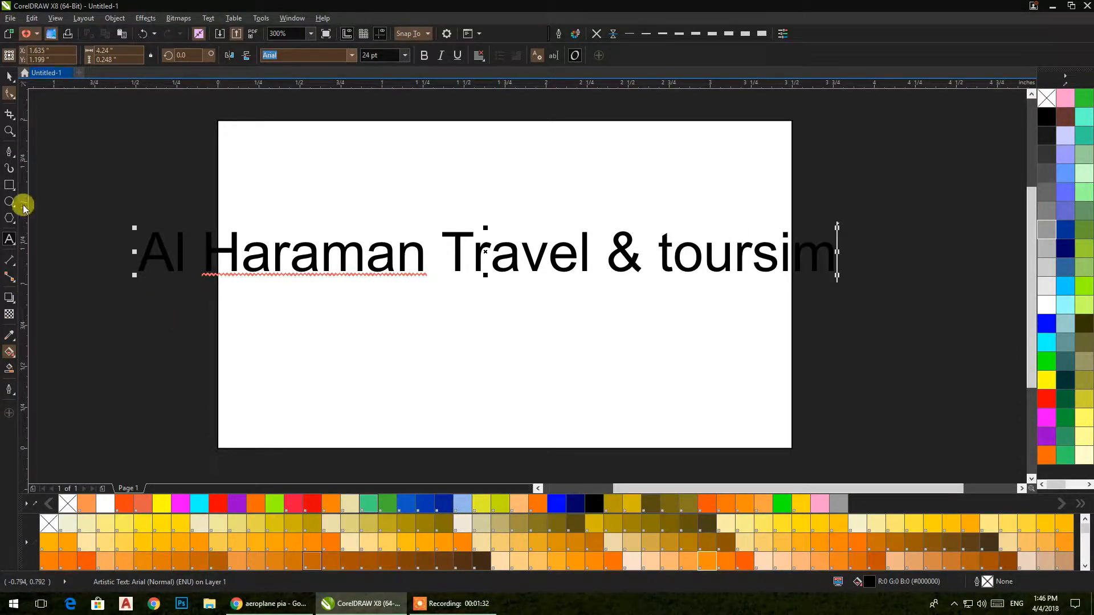
pyautogui.click(437, 251)
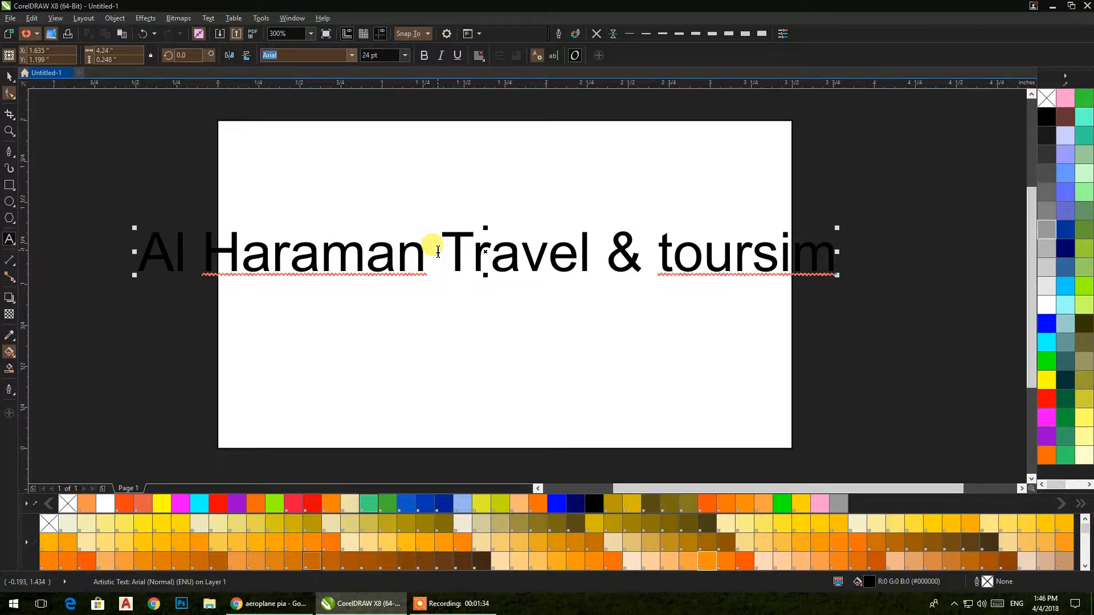
pyautogui.press('Return')
# Step: Break the text apart into two lines and move them to the card's top-left
pyautogui.click(10, 76)
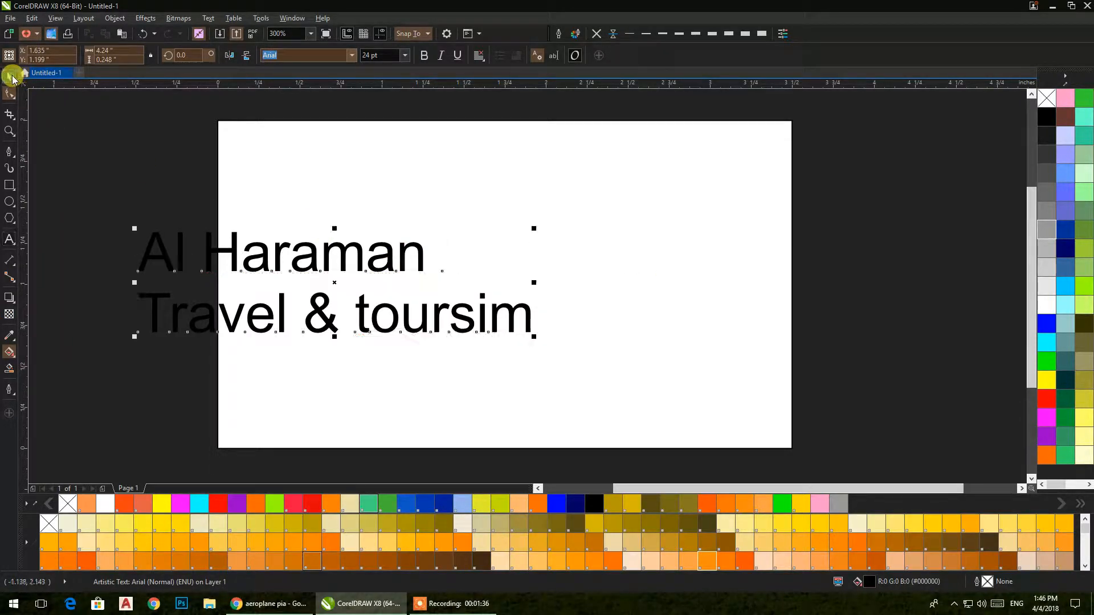
pyautogui.click(84, 18)
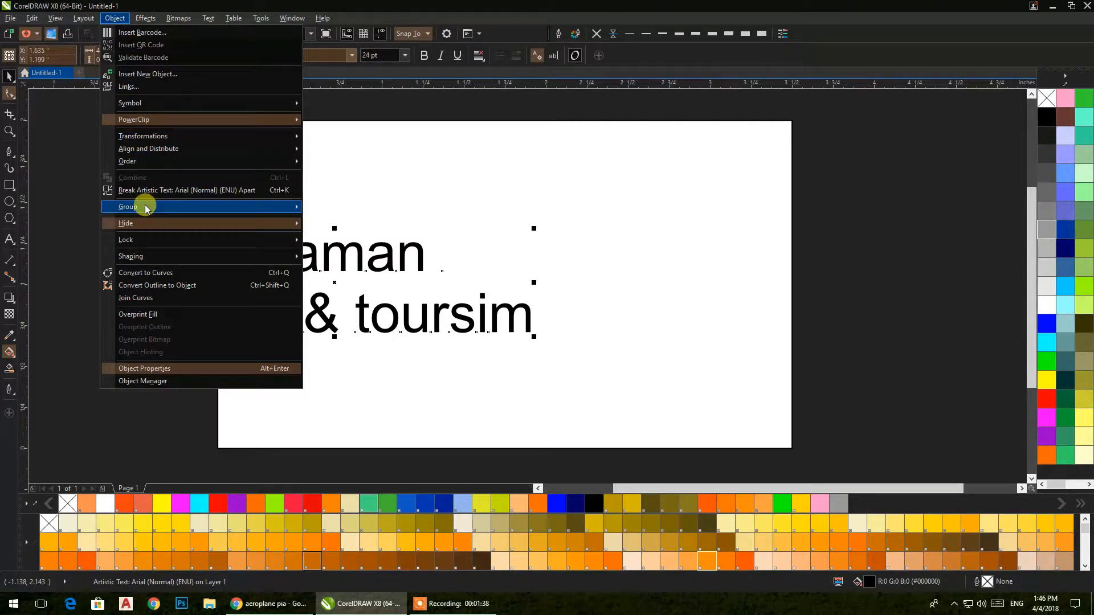
pyautogui.click(146, 191)
pyautogui.moveTo(113, 206); pyautogui.dragTo(432, 285)
pyautogui.moveTo(101, 207); pyautogui.dragTo(556, 385)
pyautogui.moveTo(494, 319); pyautogui.dragTo(598, 231)
pyautogui.click(123, 315)
# Step: Fill the card rectangle dark grey #1A1A1A with a black hairline outline
pyautogui.click(223, 361)
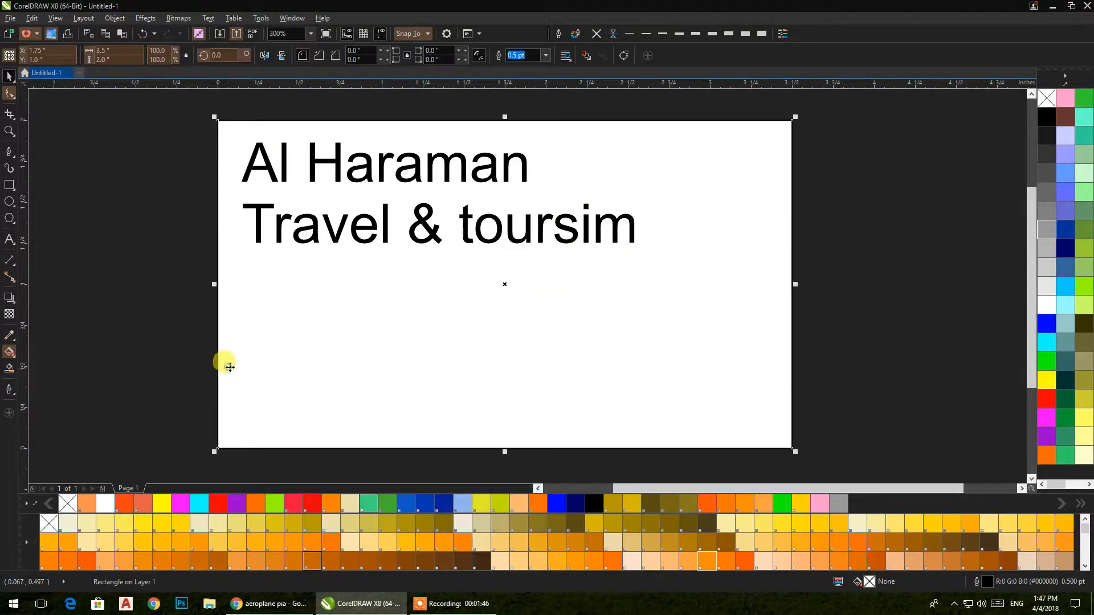
pyautogui.click(1047, 141)
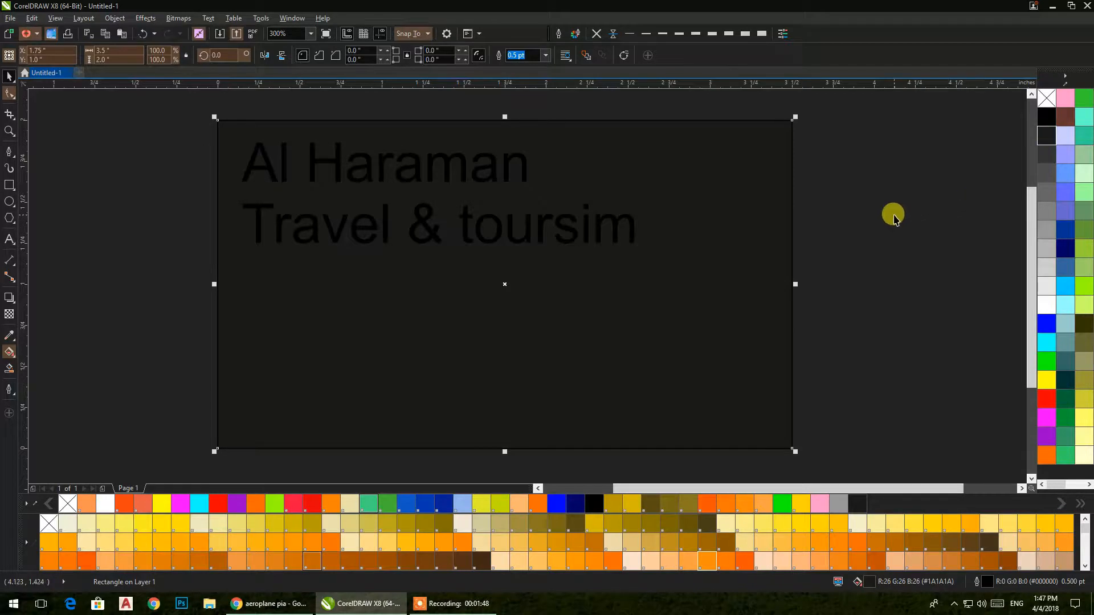
pyautogui.click(596, 34)
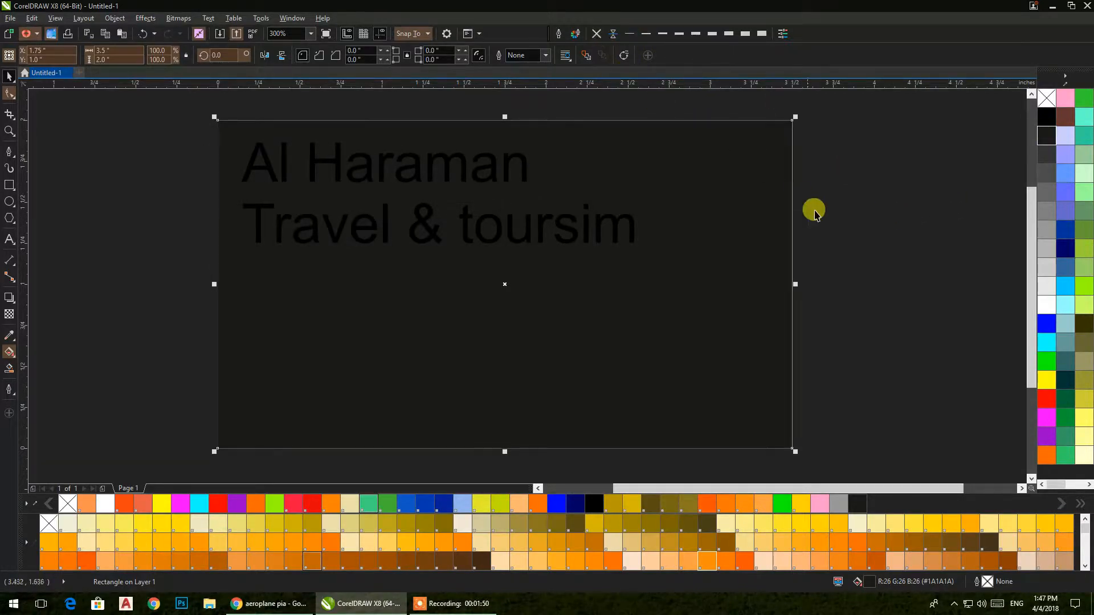
pyautogui.rightClick(1047, 118)
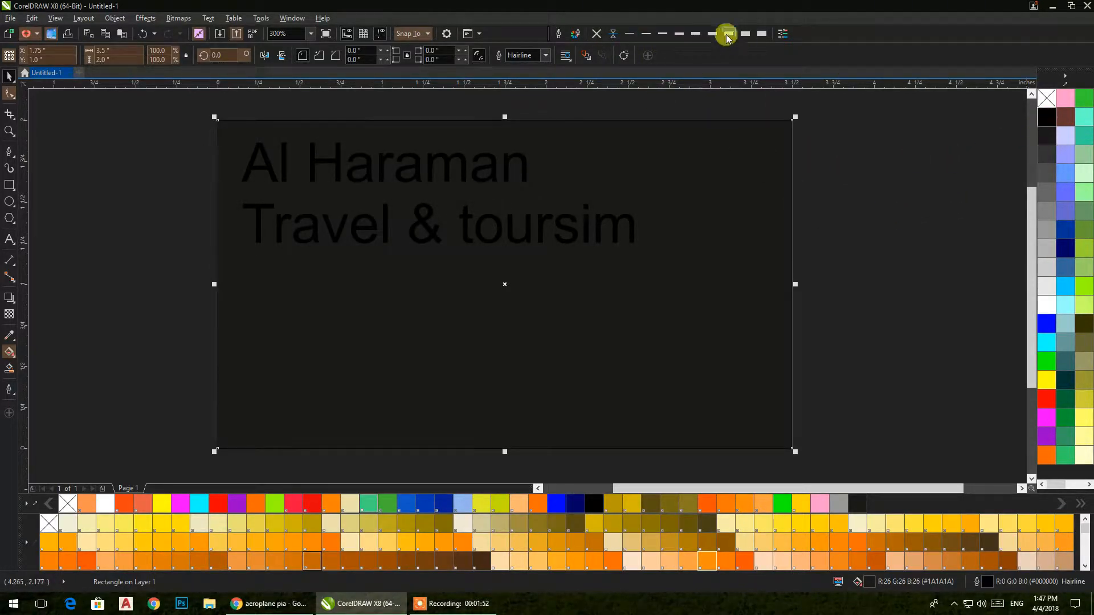
pyautogui.click(843, 142)
# Step: Make both text lines white
pyautogui.moveTo(152, 103); pyautogui.dragTo(797, 324)
pyautogui.click(1047, 305)
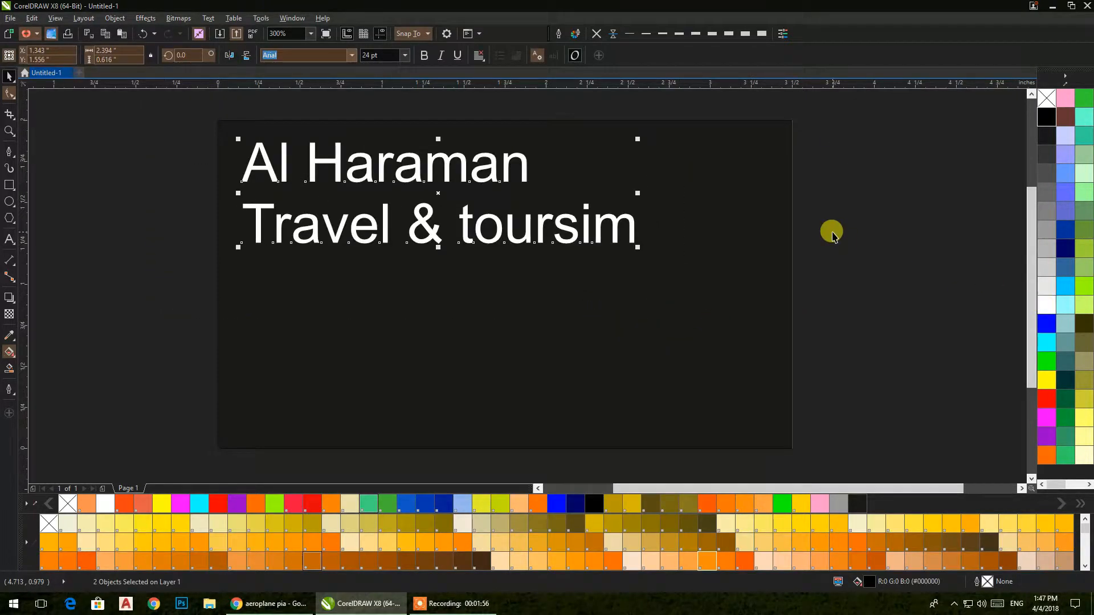
pyautogui.click(868, 209)
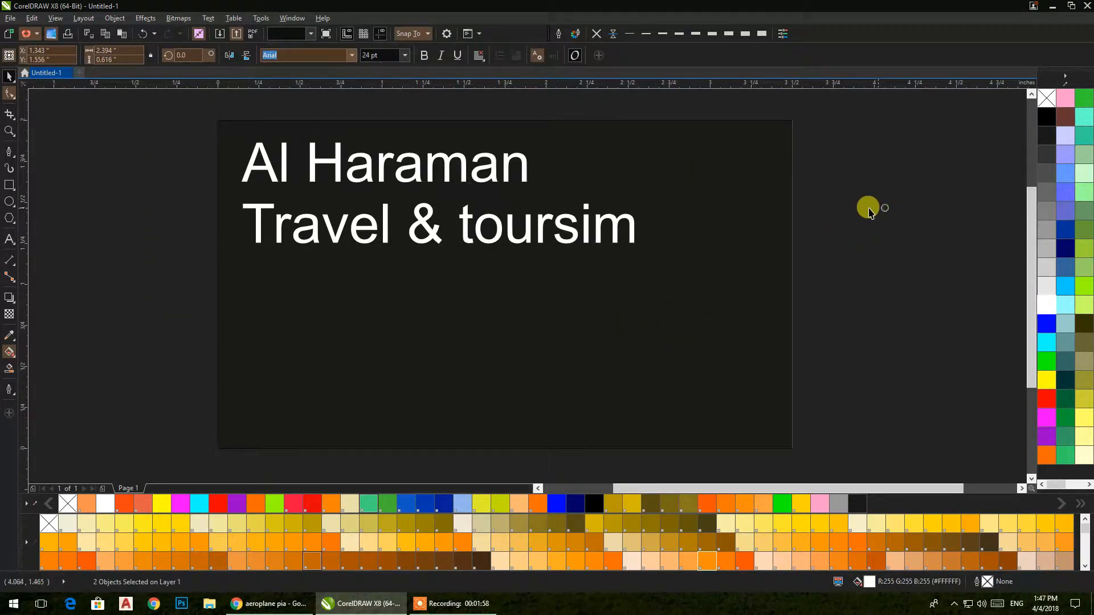
# Step: Turn the title into uppercase AL HARAMAN in bold Exotc350 Bd BT
pyautogui.click(376, 169)
pyautogui.moveTo(135, 116); pyautogui.dragTo(661, 310)
pyautogui.moveTo(178, 103); pyautogui.dragTo(533, 208)
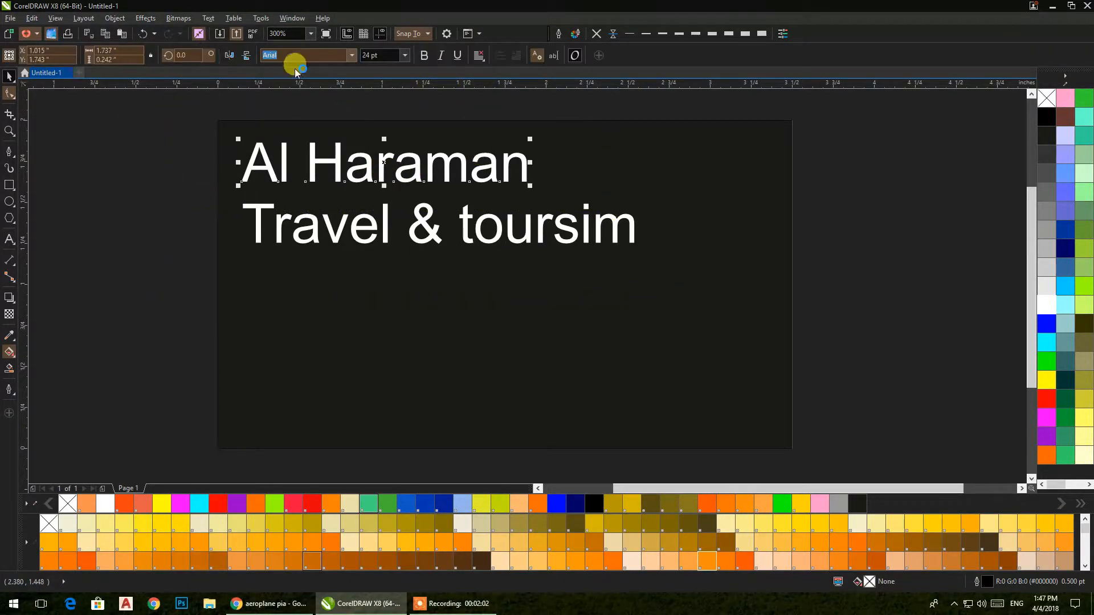
pyautogui.click(207, 19)
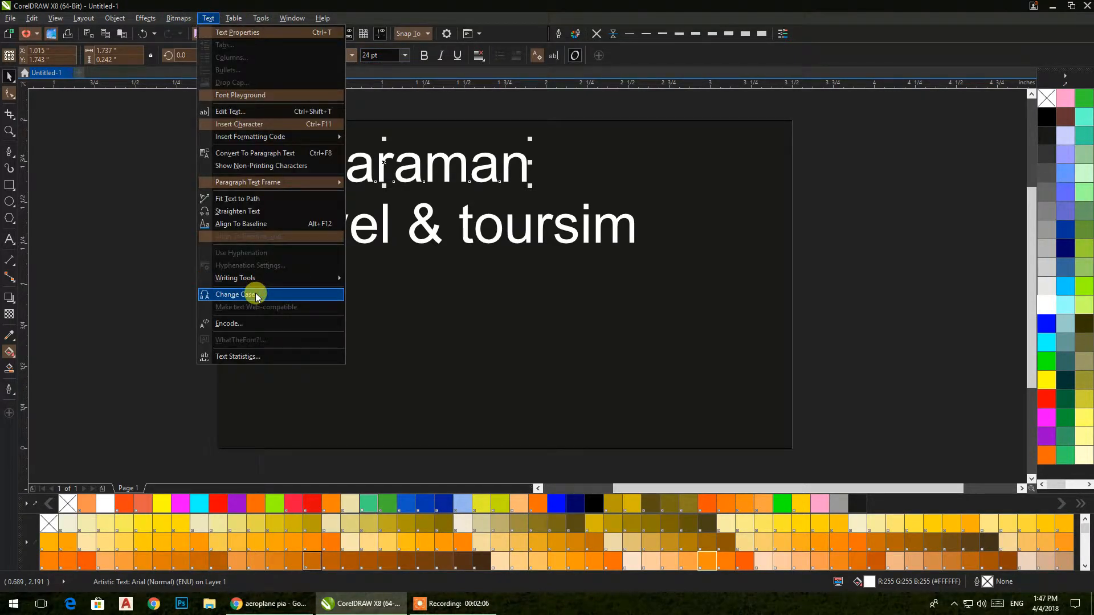
pyautogui.click(256, 295)
pyautogui.click(493, 340)
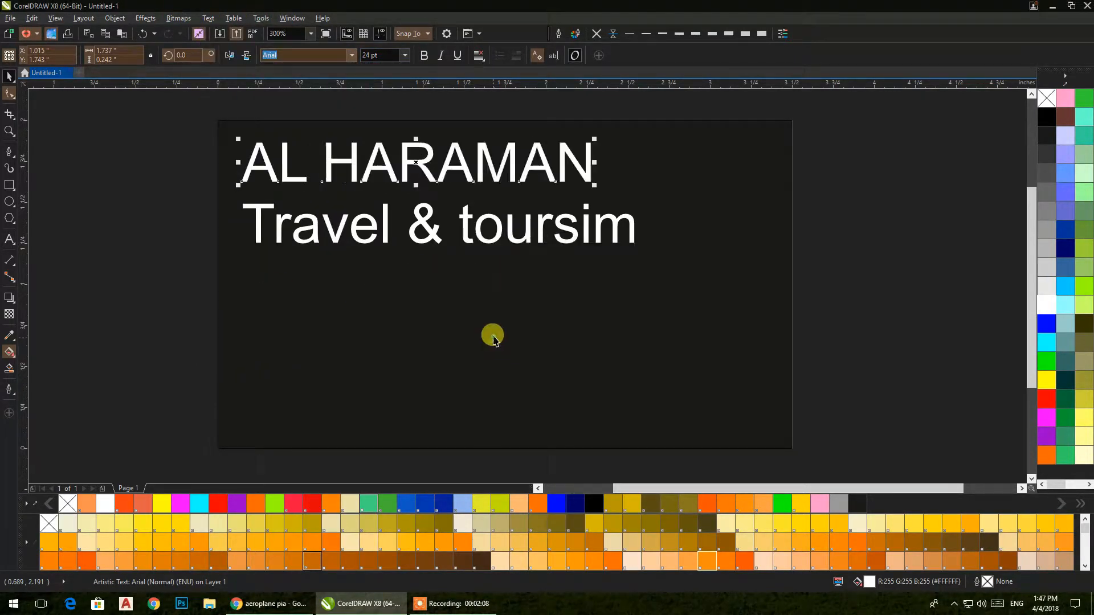
pyautogui.click(423, 56)
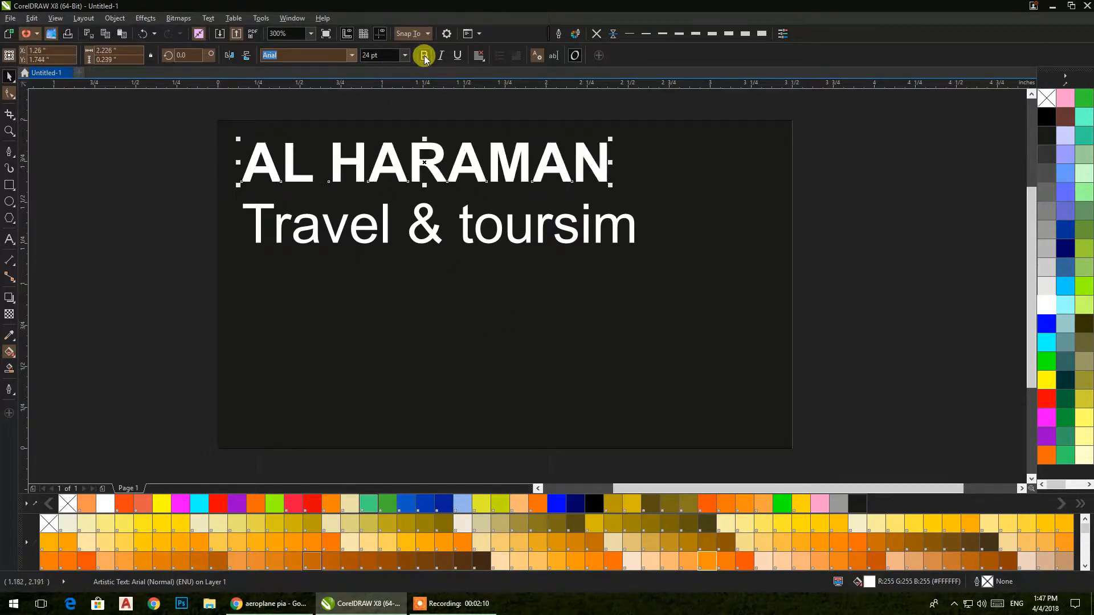
pyautogui.moveTo(374, 305); pyautogui.dragTo(562, 305)
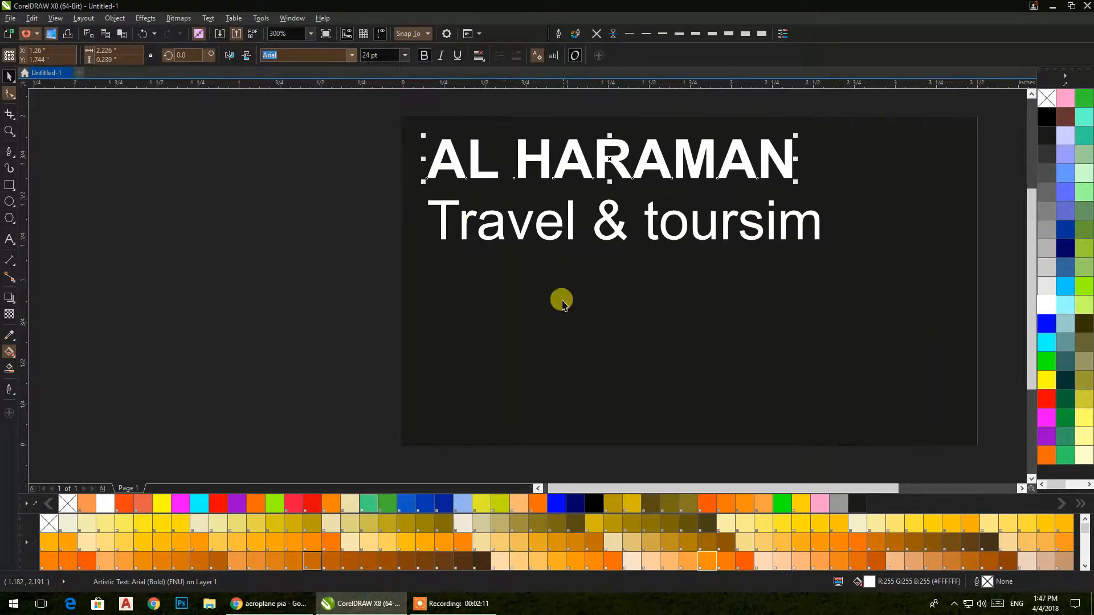
pyautogui.click(353, 55)
pyautogui.click(294, 248)
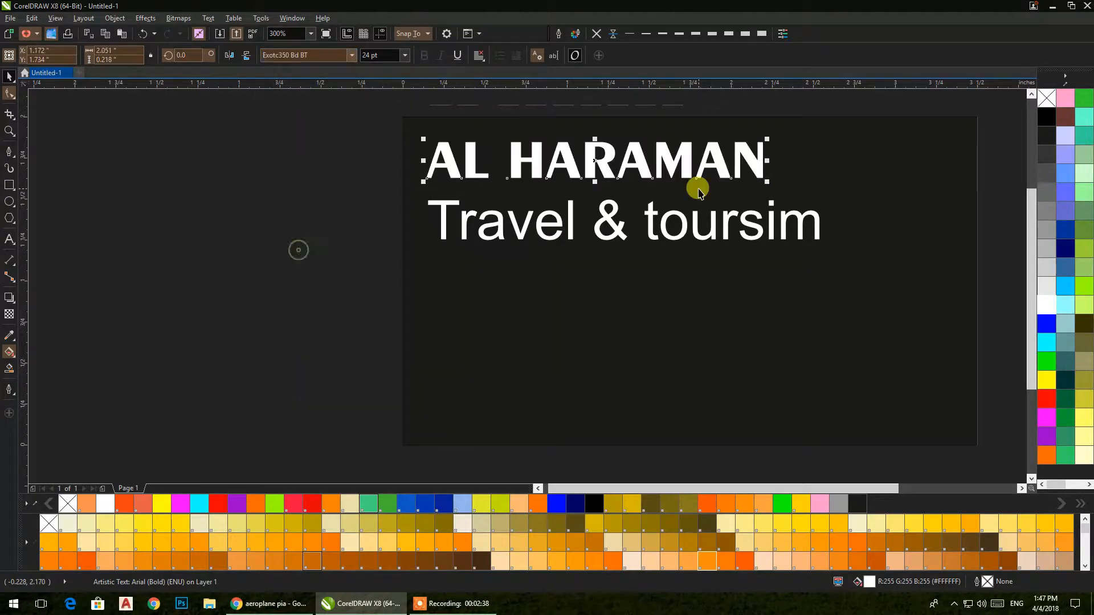
pyautogui.click(329, 153)
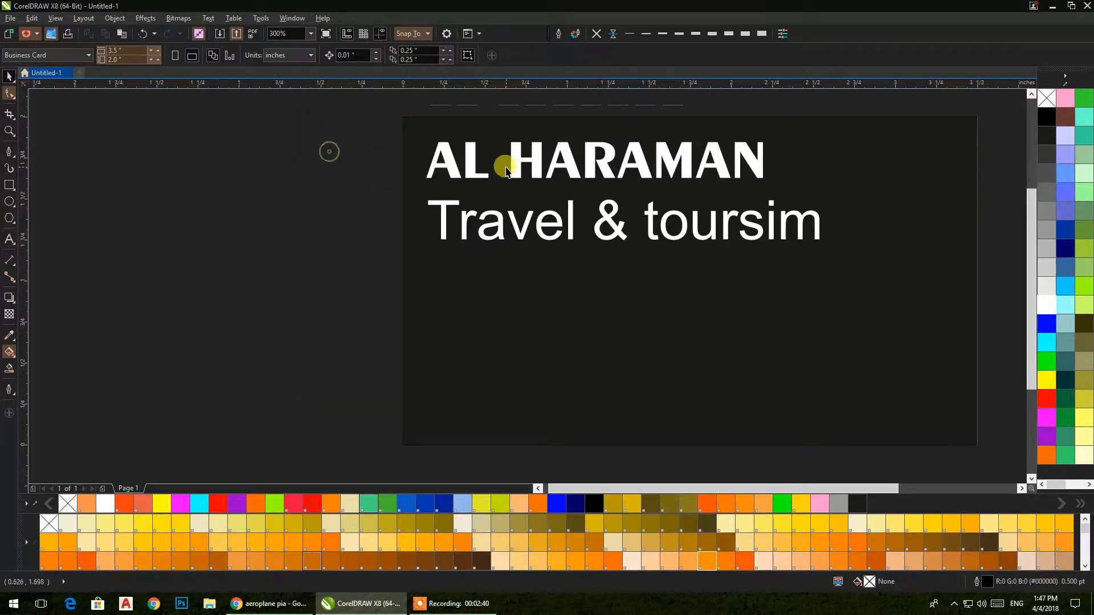
# Step: Set both text lines to 16 pt and raise AL HARAMAN slightly
pyautogui.moveTo(354, 117); pyautogui.dragTo(866, 319)
pyautogui.click(408, 55)
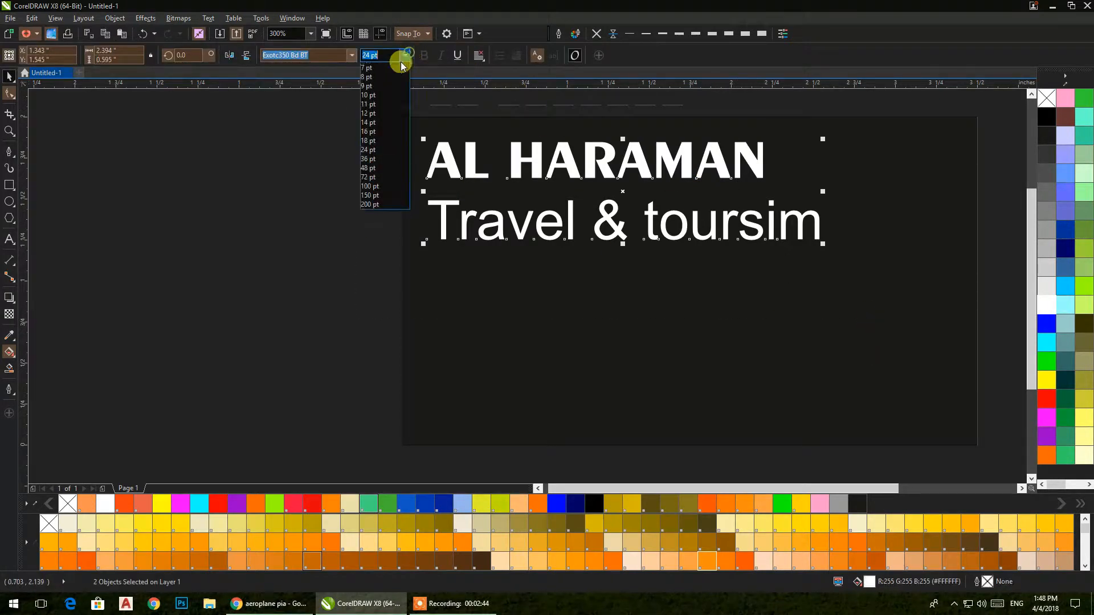
pyautogui.click(367, 136)
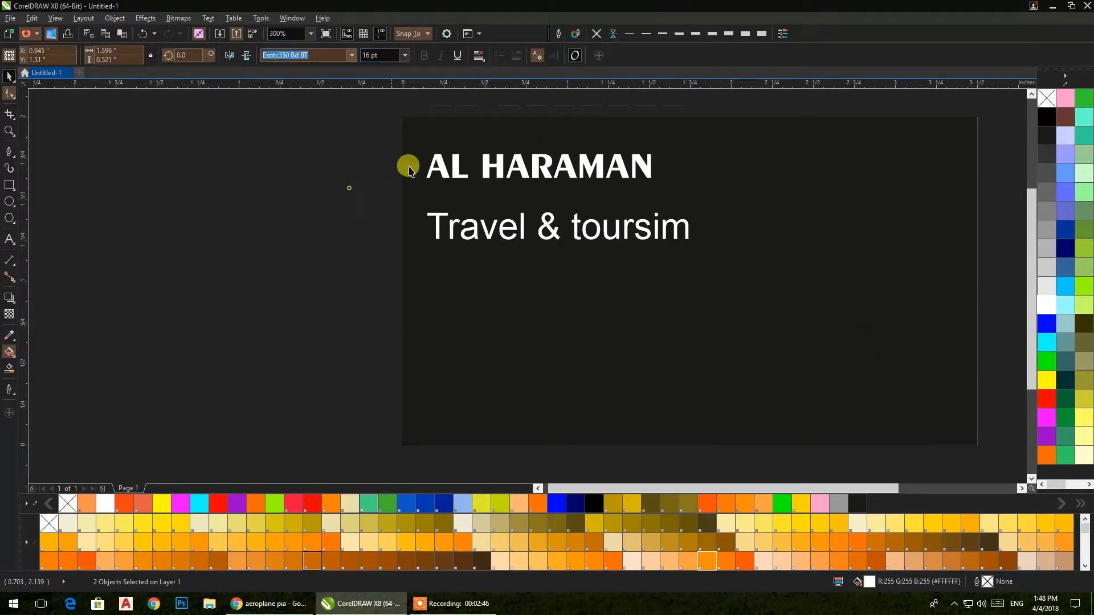
pyautogui.moveTo(453, 167); pyautogui.dragTo(467, 159)
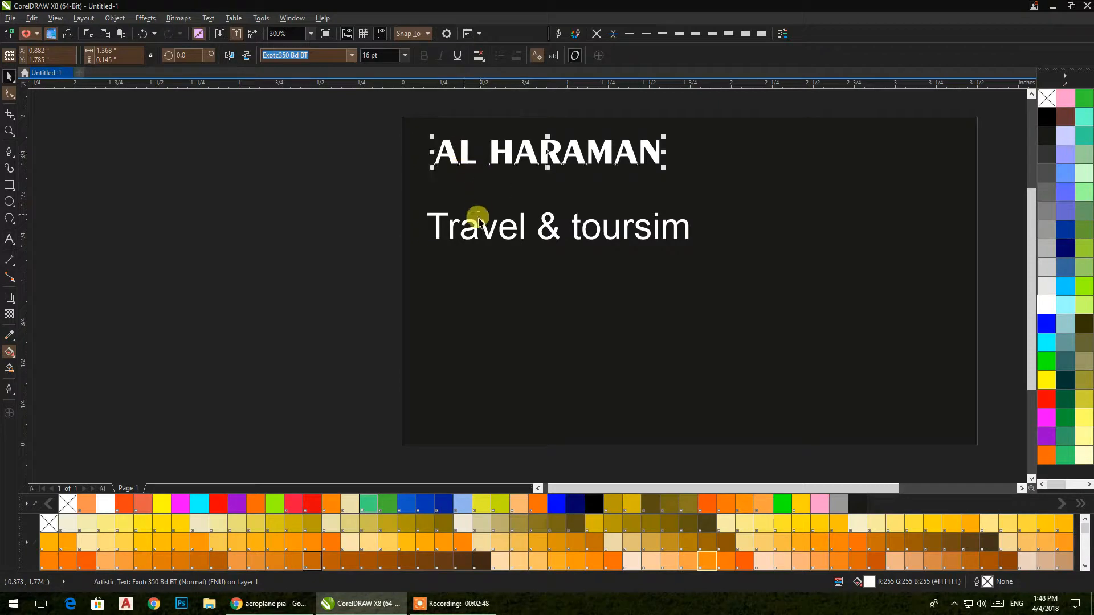
# Step: Lock the dark background rectangle in place, undoing an accidental move and hide first
pyautogui.click(472, 228)
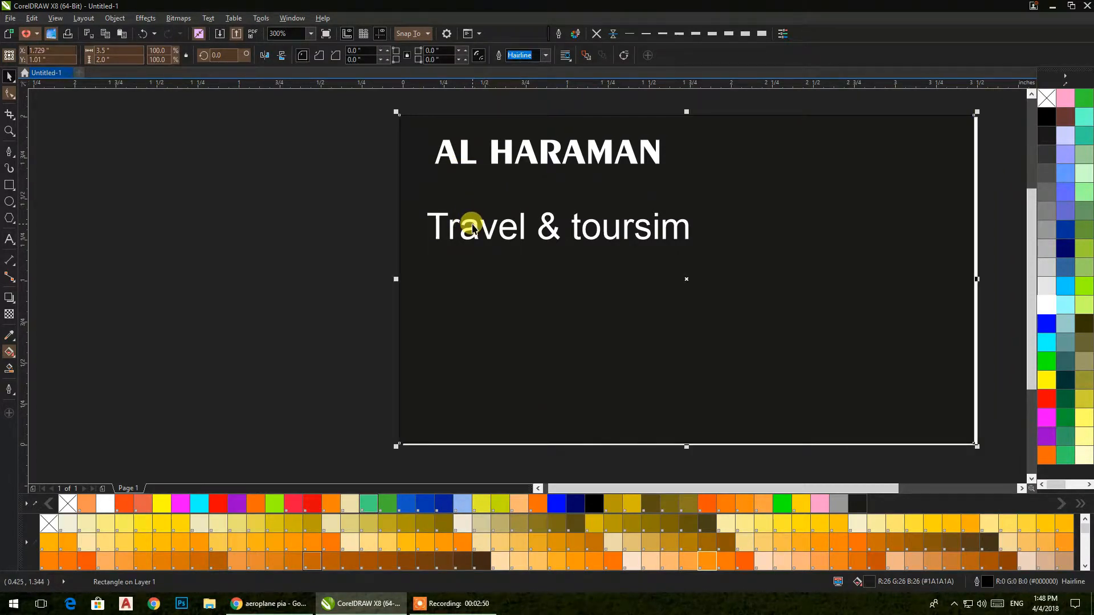
pyautogui.hotkey('ctrl', 'z')
pyautogui.rightClick(795, 207)
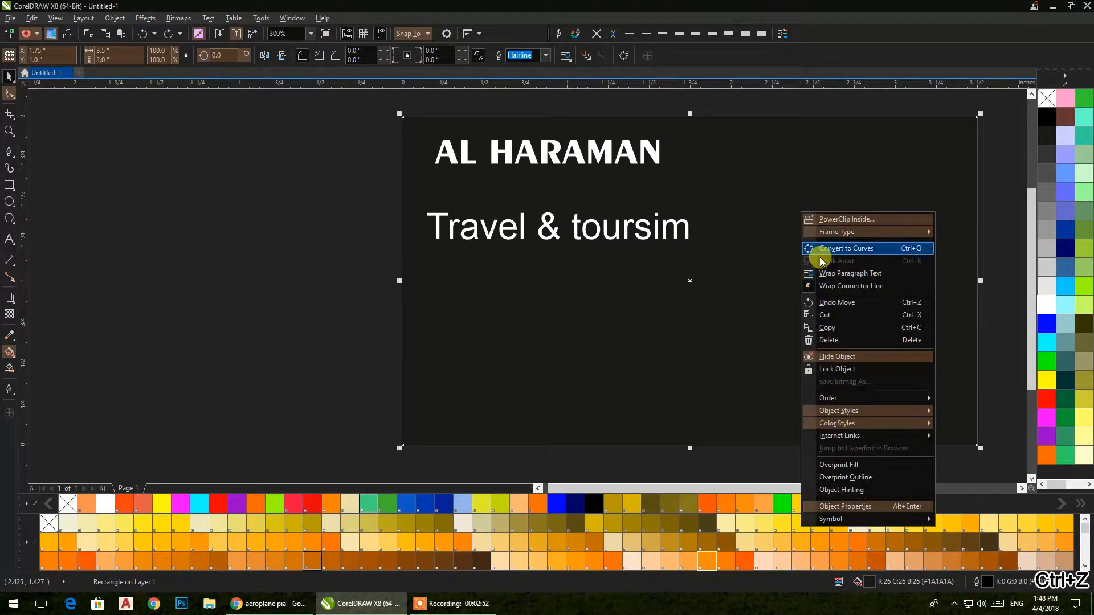
pyautogui.click(837, 357)
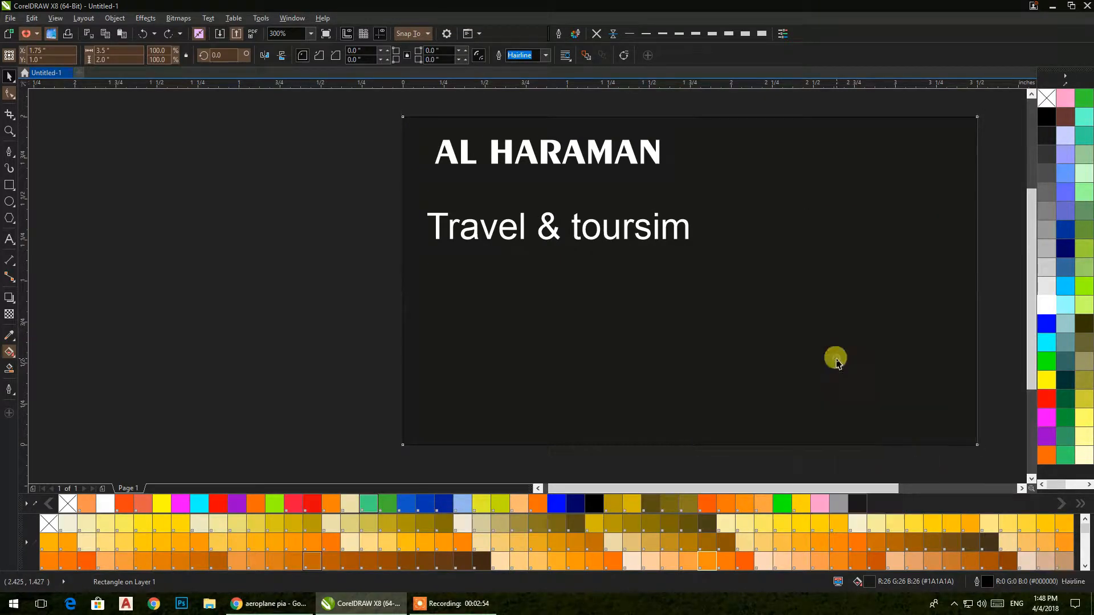
pyautogui.scroll(-5, 347, 242)
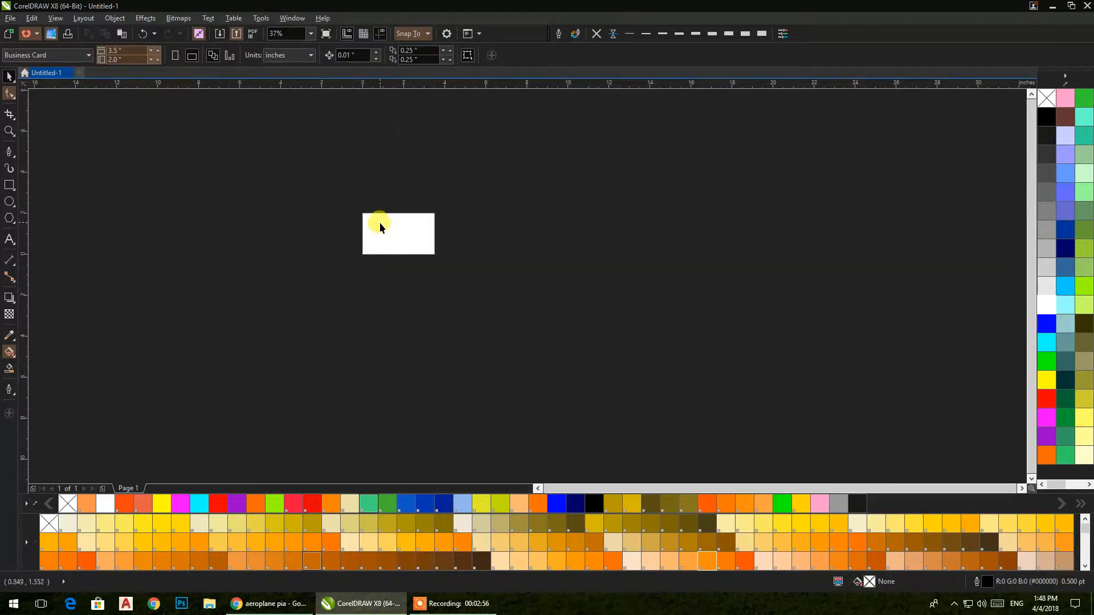
pyautogui.hotkey('ctrl', 'z')
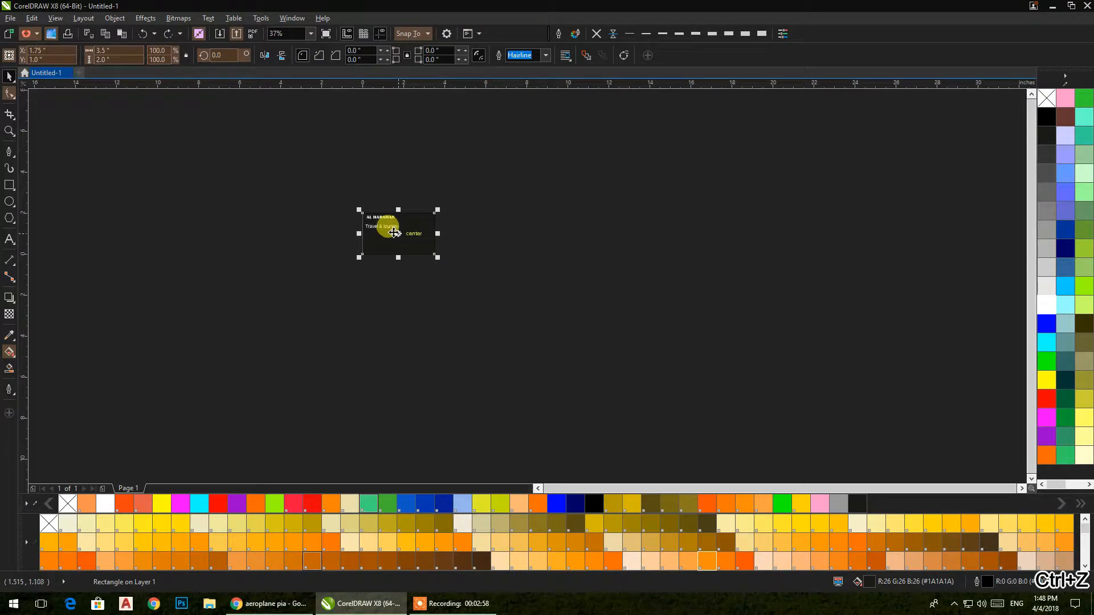
pyautogui.rightClick(393, 237)
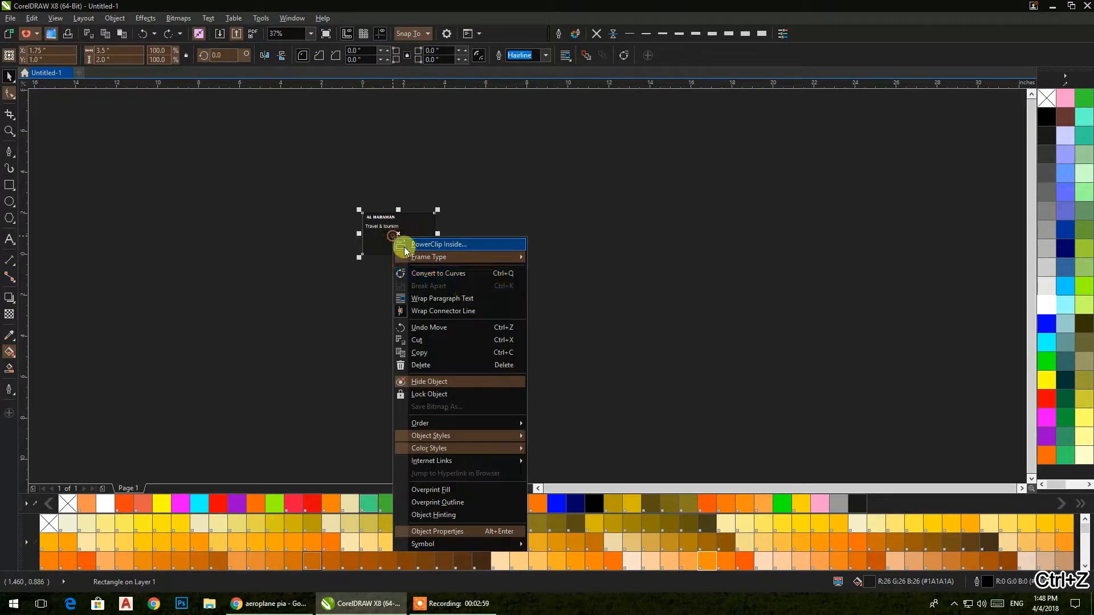
pyautogui.click(435, 398)
pyautogui.scroll(2, 359, 240)
pyautogui.click(287, 181)
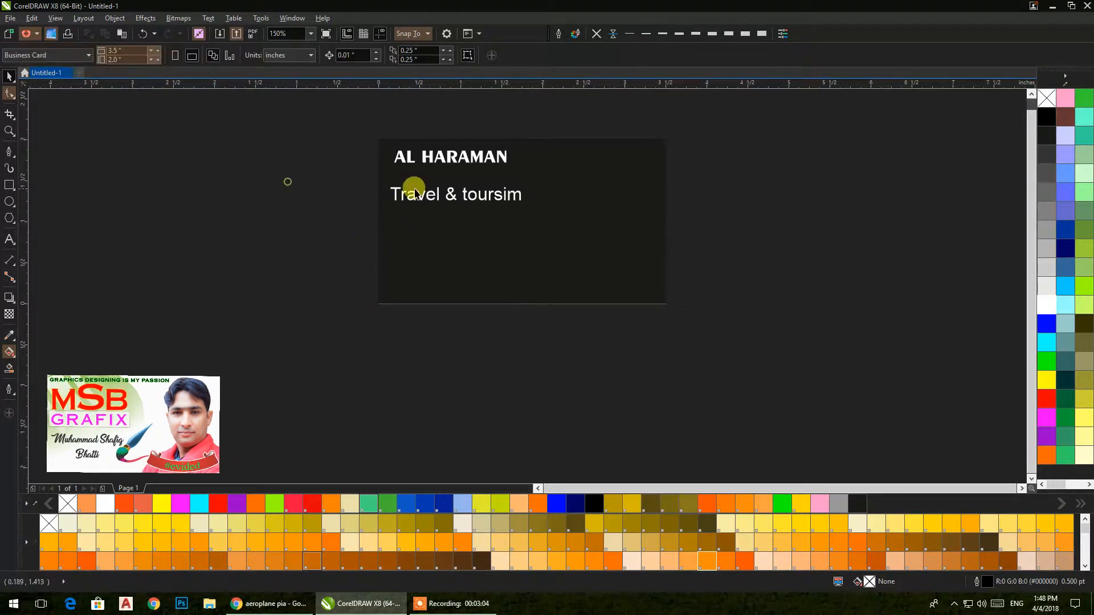
pyautogui.scroll(2, 416, 193)
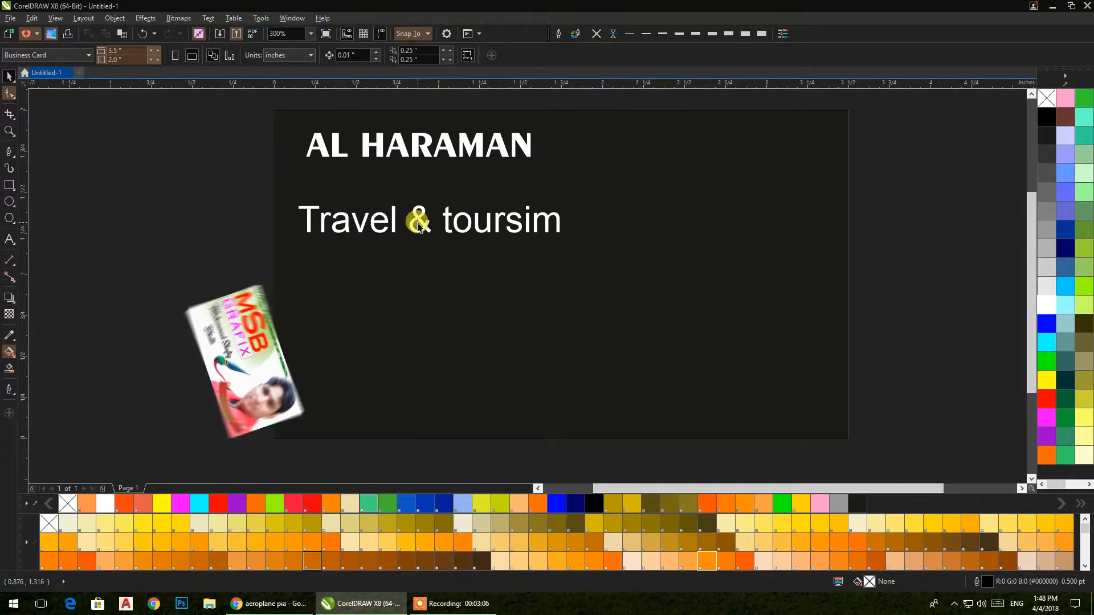
pyautogui.click(419, 223)
# Step: Shrink 'Travel & toursim', centre it under AL HARAMAN, then enlarge both lines slightly
pyautogui.moveTo(563, 236); pyautogui.dragTo(484, 224)
pyautogui.moveTo(417, 220); pyautogui.dragTo(436, 185)
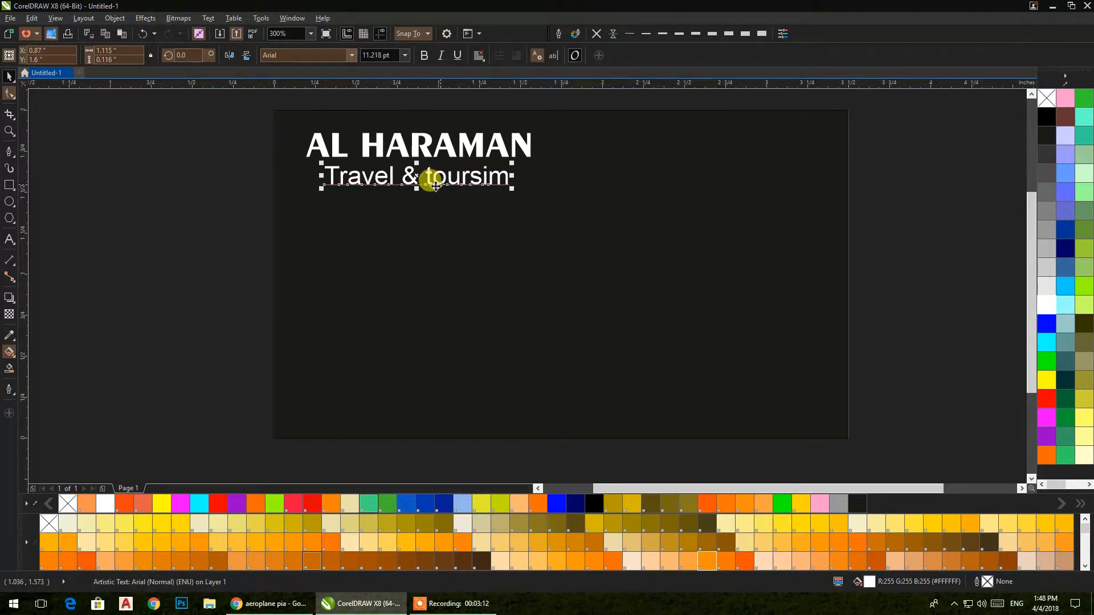
pyautogui.moveTo(216, 113); pyautogui.dragTo(588, 228)
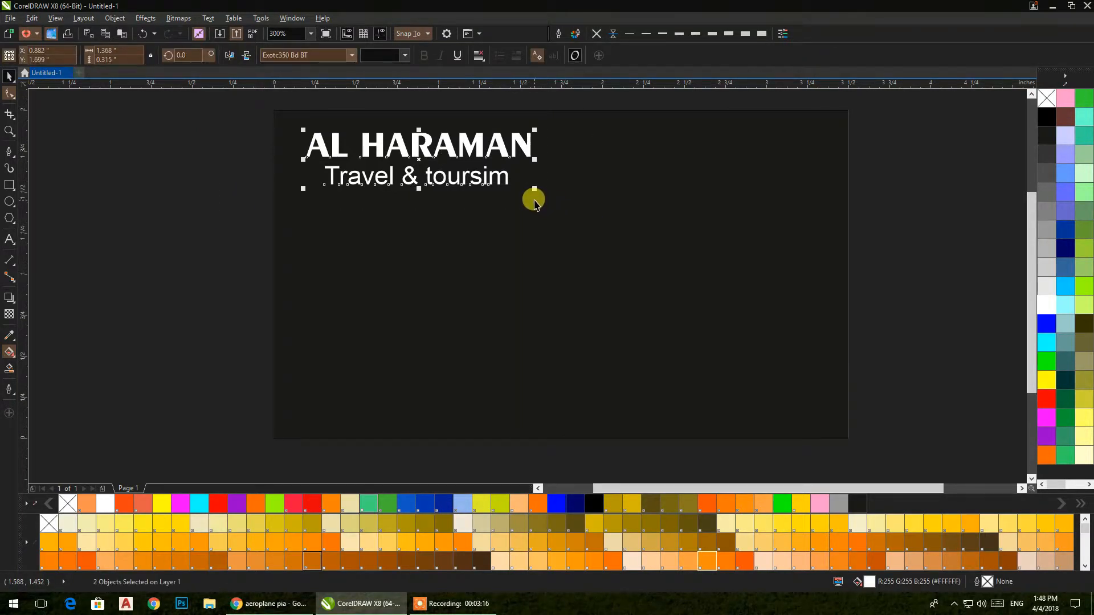
pyautogui.press('c')
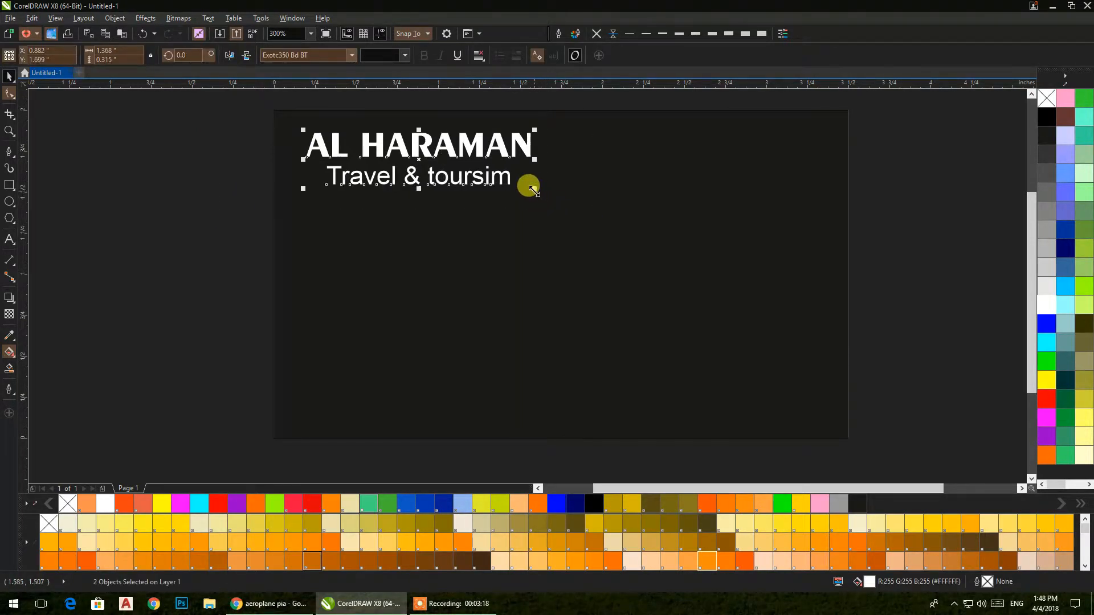
pyautogui.moveTo(532, 191); pyautogui.dragTo(363, 159)
# Step: Draw a 3.2 × 1.8 in frame rectangle and centre it on the card
pyautogui.click(184, 176)
pyautogui.click(10, 183)
pyautogui.moveTo(135, 203); pyautogui.dragTo(244, 278)
pyautogui.click(9, 76)
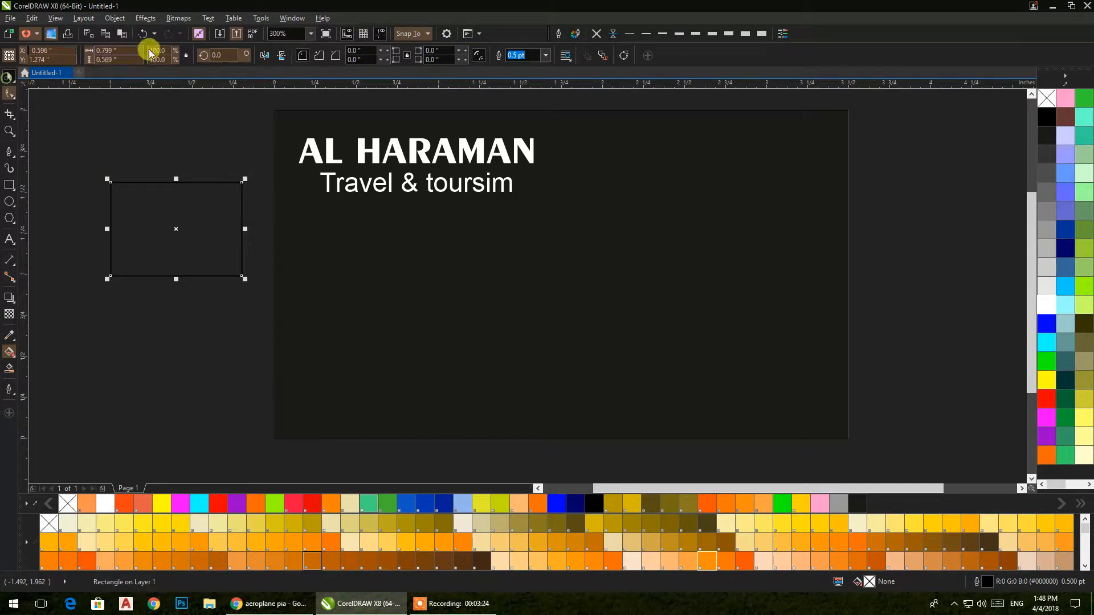
pyautogui.moveTo(134, 51); pyautogui.dragTo(72, 55)
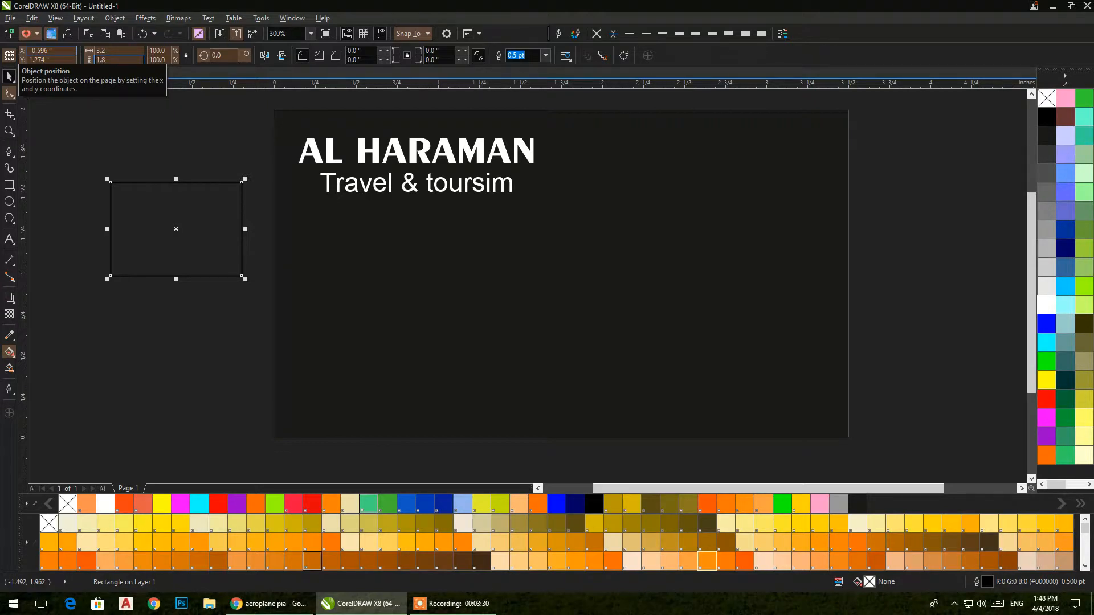
pyautogui.press('Return')
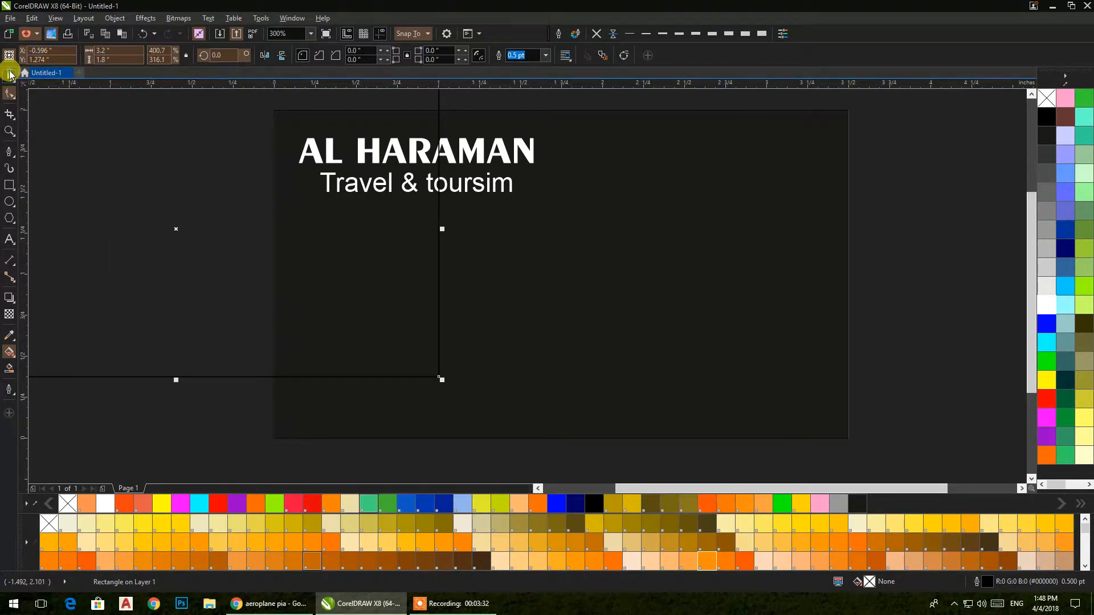
pyautogui.press('p')
pyautogui.click(135, 174)
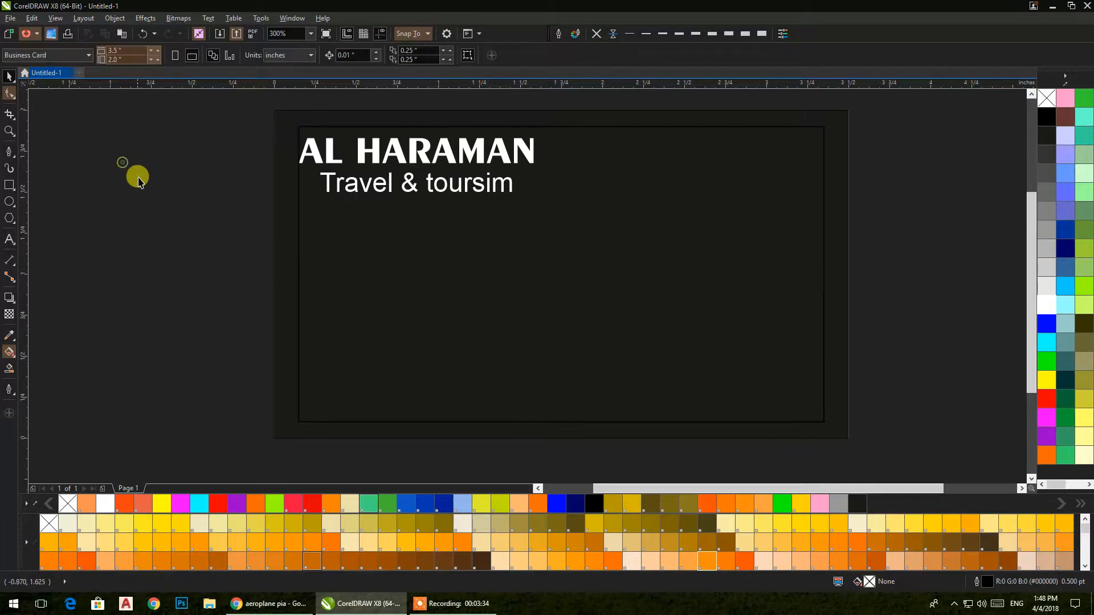
# Step: Move both title lines inside the frame's top-left corner
pyautogui.moveTo(238, 100); pyautogui.dragTo(570, 228)
pyautogui.scroll(4, 298, 137)
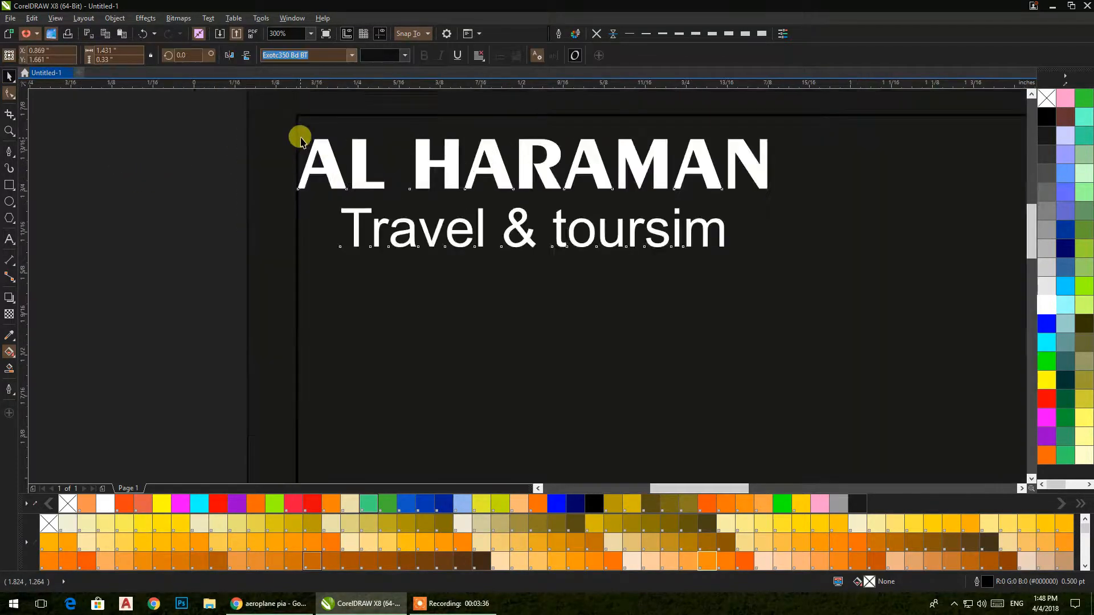
pyautogui.hotkey('ctrl', 'z')
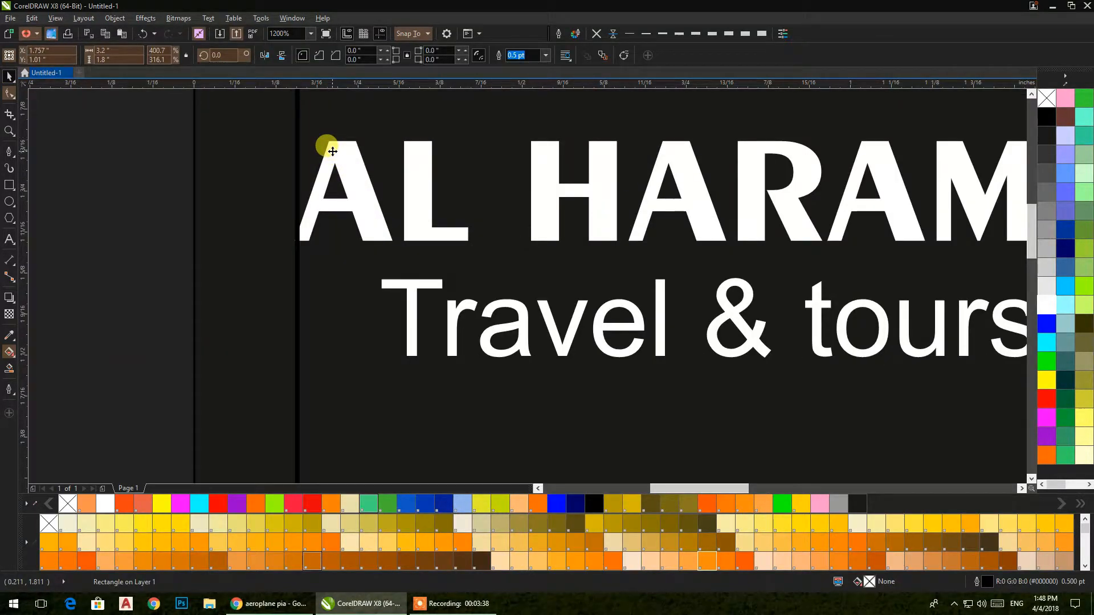
pyautogui.scroll(-1, 135, 142)
pyautogui.moveTo(127, 108); pyautogui.dragTo(746, 310)
pyautogui.click(278, 152)
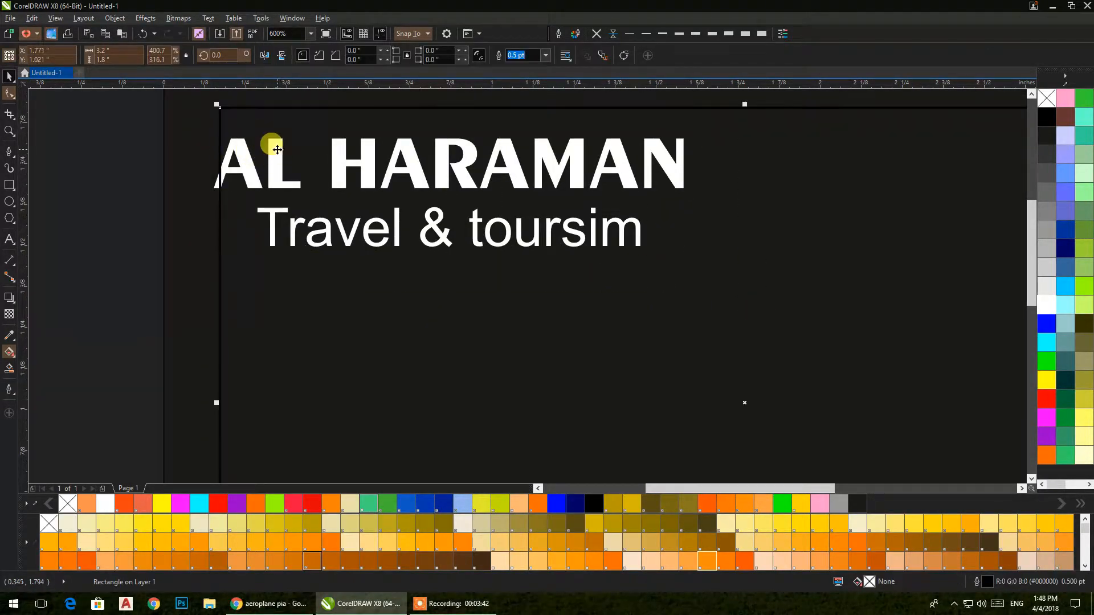
pyautogui.hotkey('ctrl', 'z')
pyautogui.moveTo(122, 108); pyautogui.dragTo(724, 288)
pyautogui.click(595, 183)
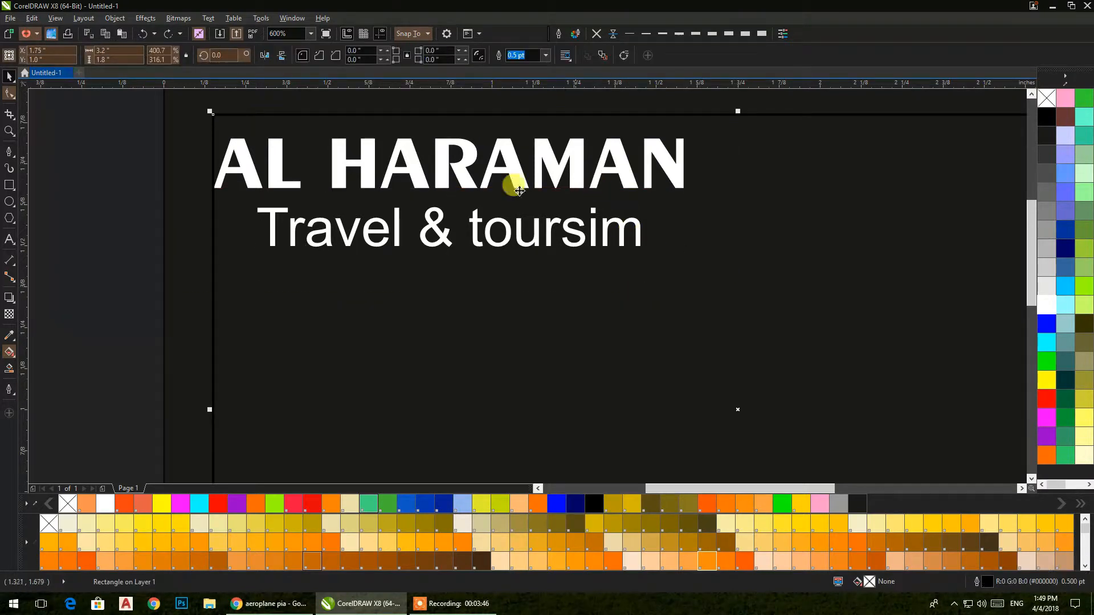
pyautogui.moveTo(76, 127); pyautogui.dragTo(745, 347)
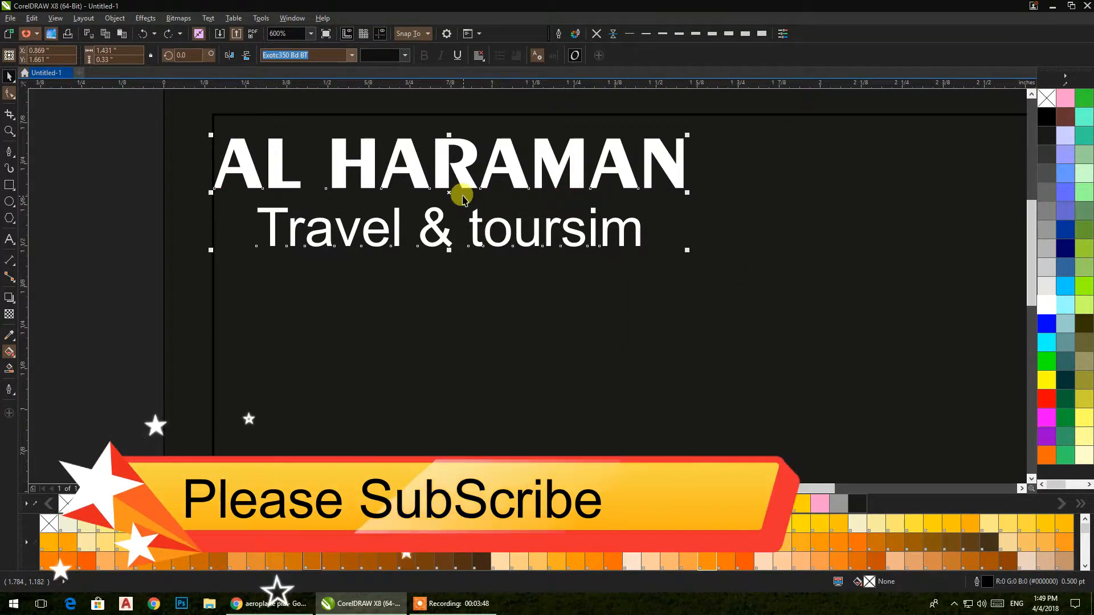
pyautogui.moveTo(450, 195); pyautogui.dragTo(459, 185)
pyautogui.scroll(-4, 459, 185)
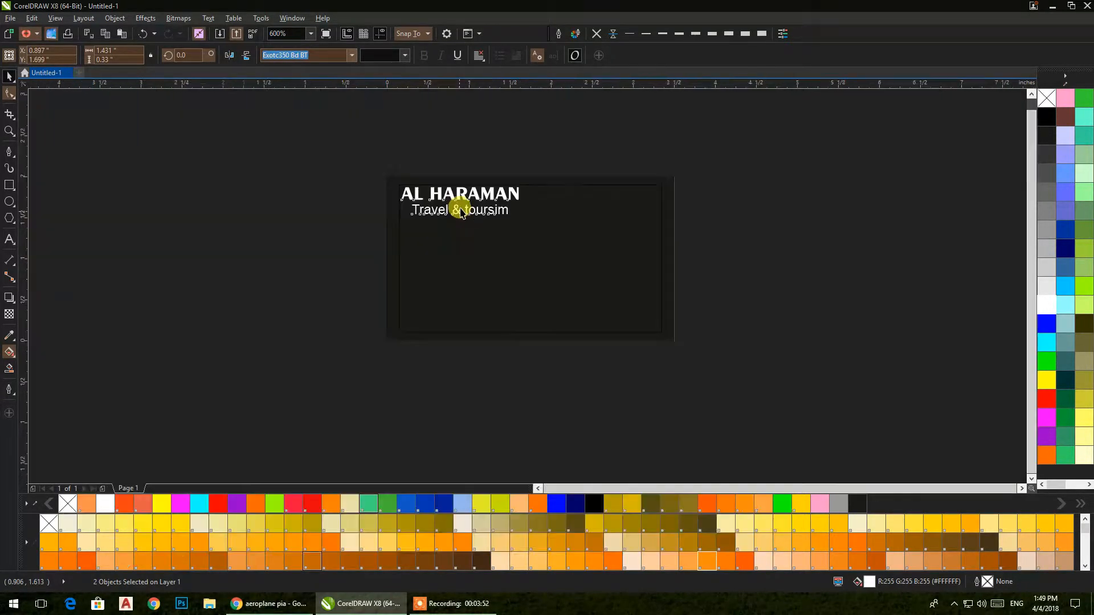
pyautogui.click(258, 209)
pyautogui.moveTo(260, 211); pyautogui.dragTo(149, 280)
pyautogui.scroll(1, 232, 244)
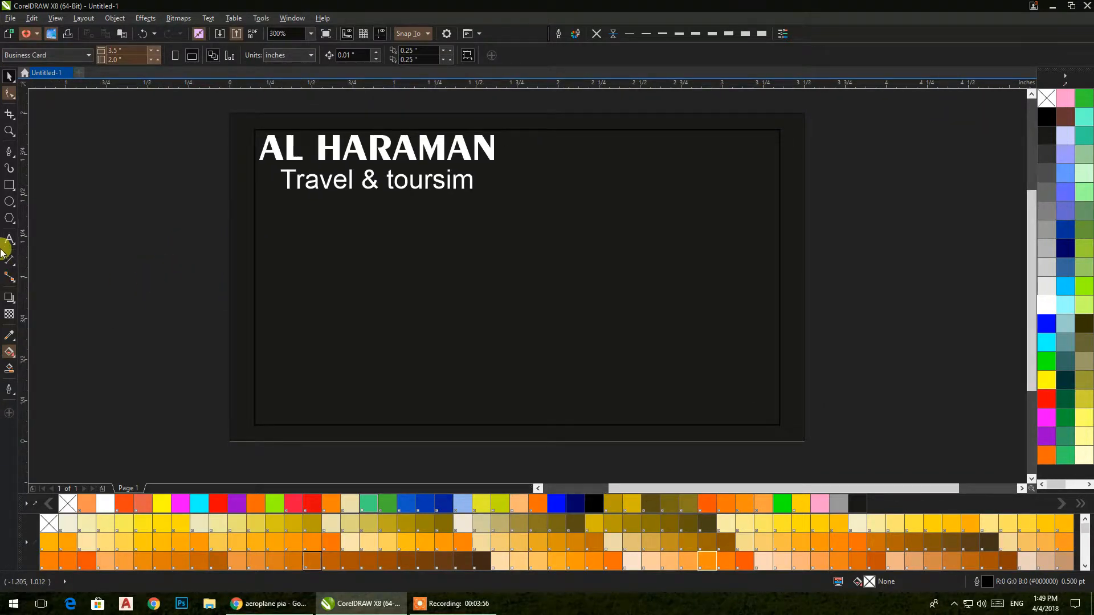
# Step: Draw a 1.75 × 2.0 in rectangle spanning the card's right portion from top to bottom
pyautogui.click(9, 184)
pyautogui.moveTo(803, 440); pyautogui.dragTo(492, 113)
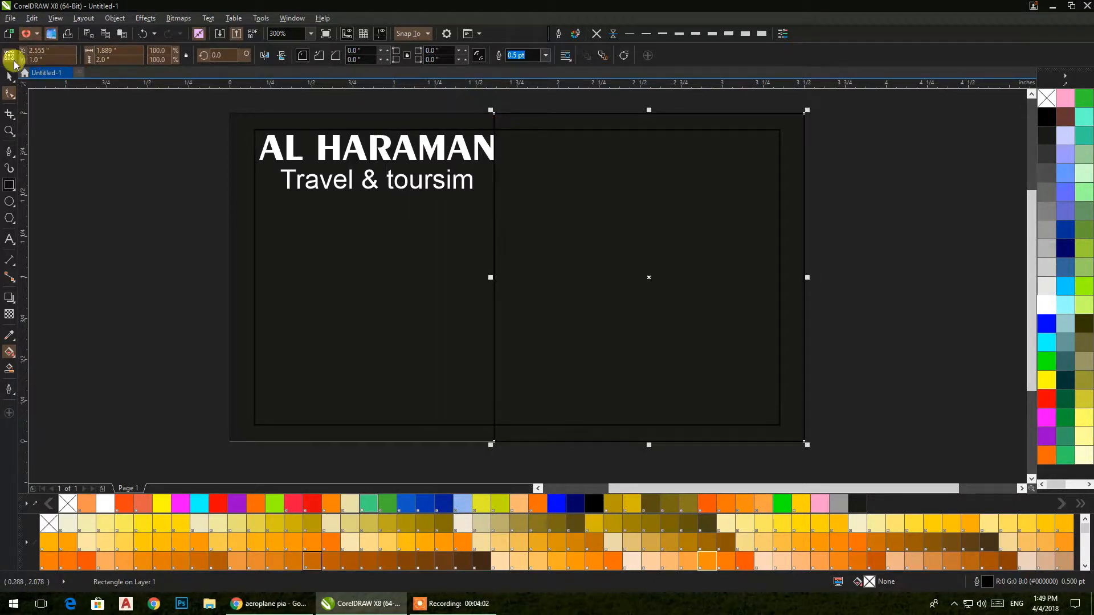
pyautogui.click(9, 77)
pyautogui.moveTo(490, 277); pyautogui.dragTo(514, 277)
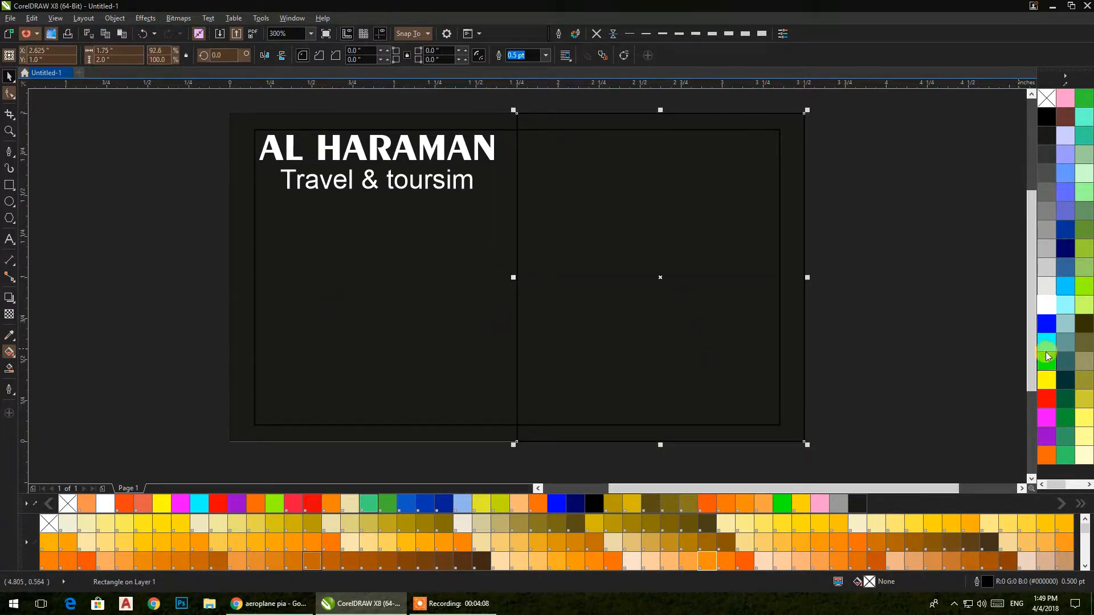
# Step: Make the right rectangle white with no outline, unlock the background, and PowerClip it inside
pyautogui.click(1046, 305)
pyautogui.click(597, 33)
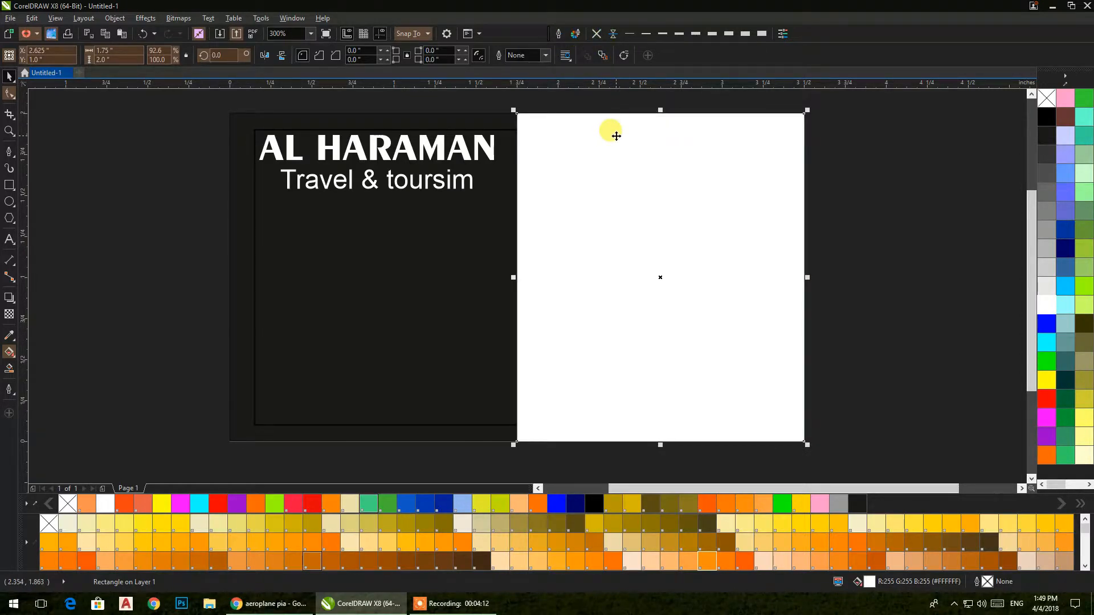
pyautogui.rightClick(487, 119)
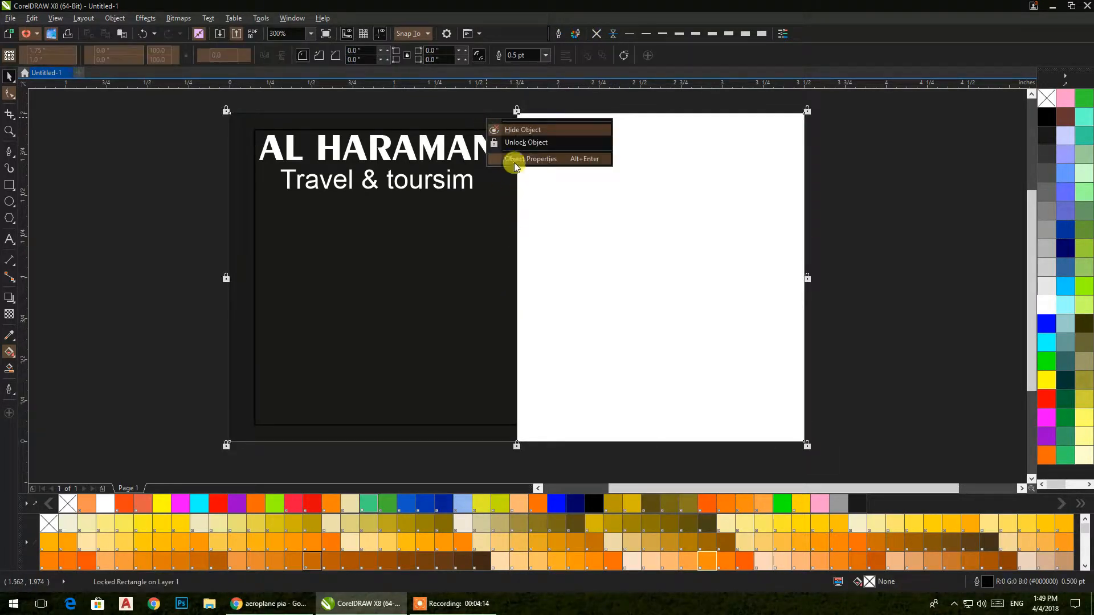
pyautogui.click(516, 142)
pyautogui.rightClick(746, 147)
pyautogui.click(755, 154)
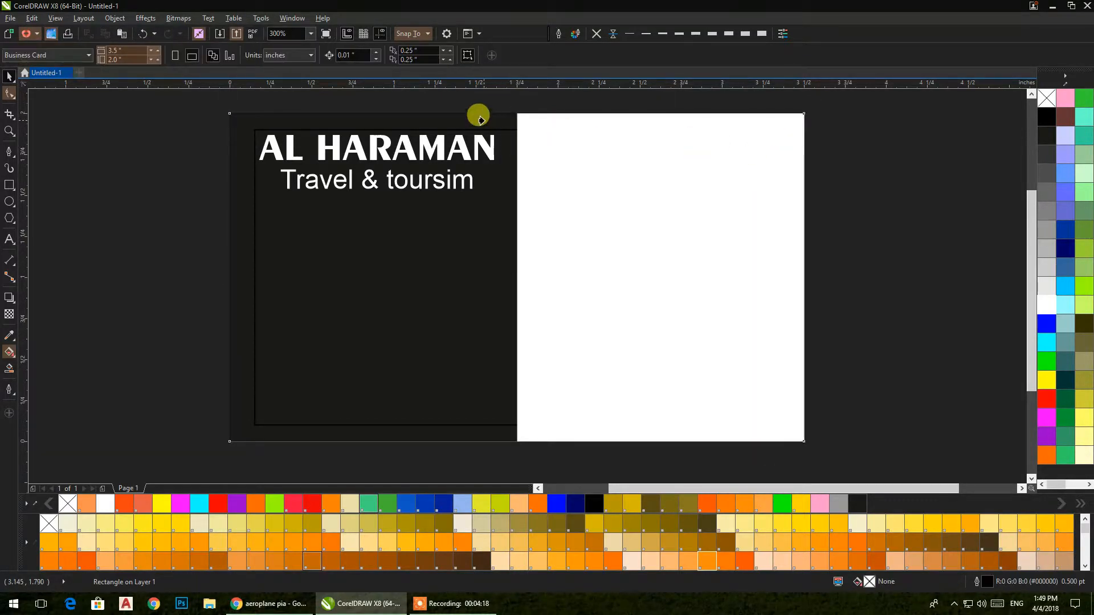
pyautogui.click(481, 119)
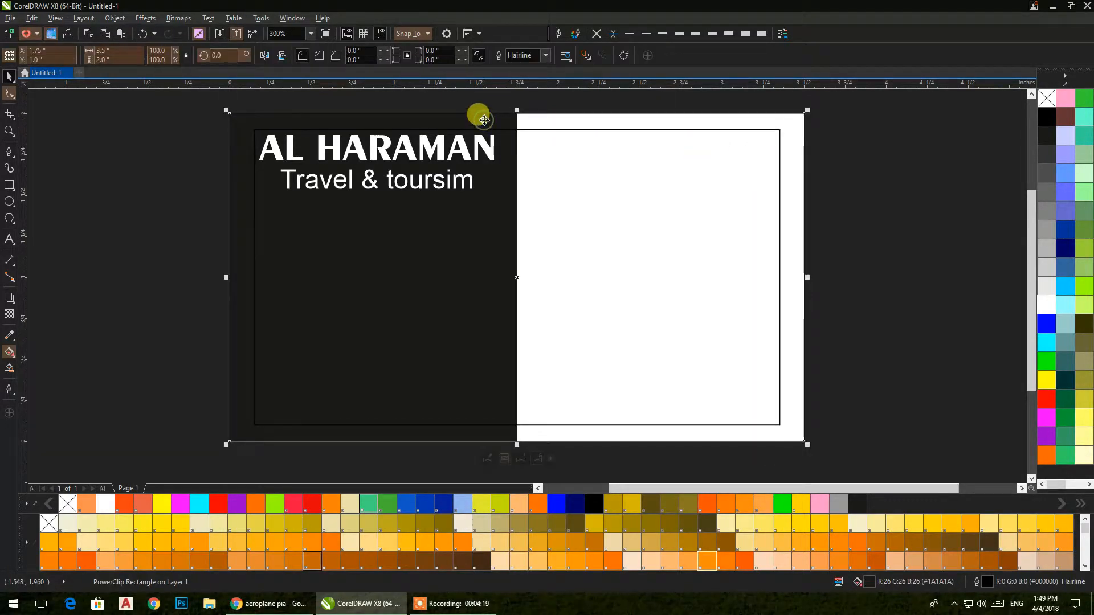
pyautogui.rightClick(848, 189)
# Step: Import the airplane photo from the Graphics folder and place it across the white panel's top
pyautogui.click(876, 237)
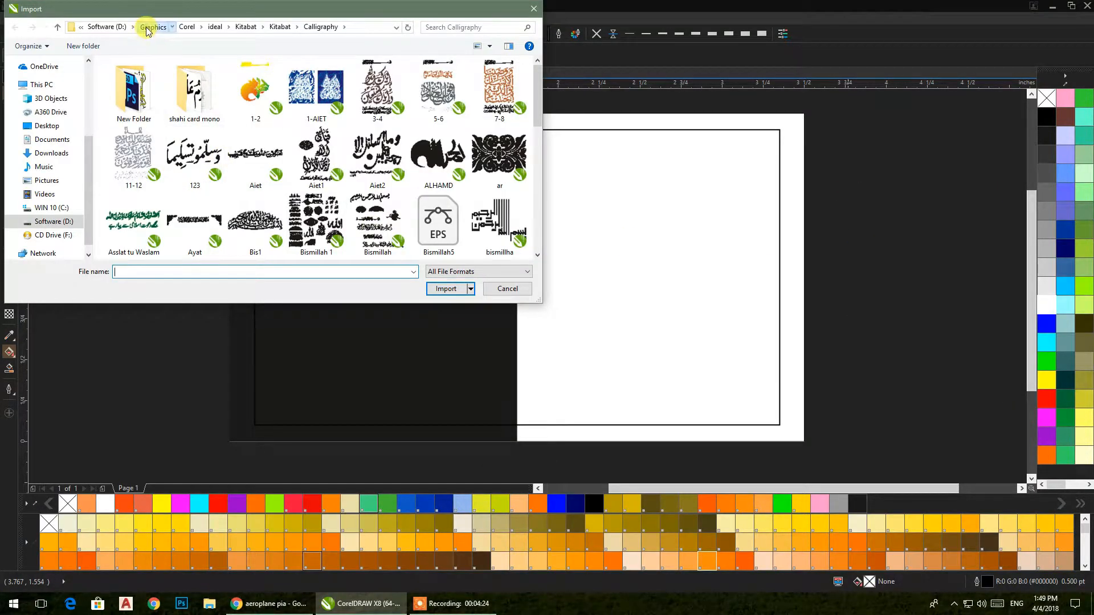
pyautogui.click(149, 27)
pyautogui.click(342, 157)
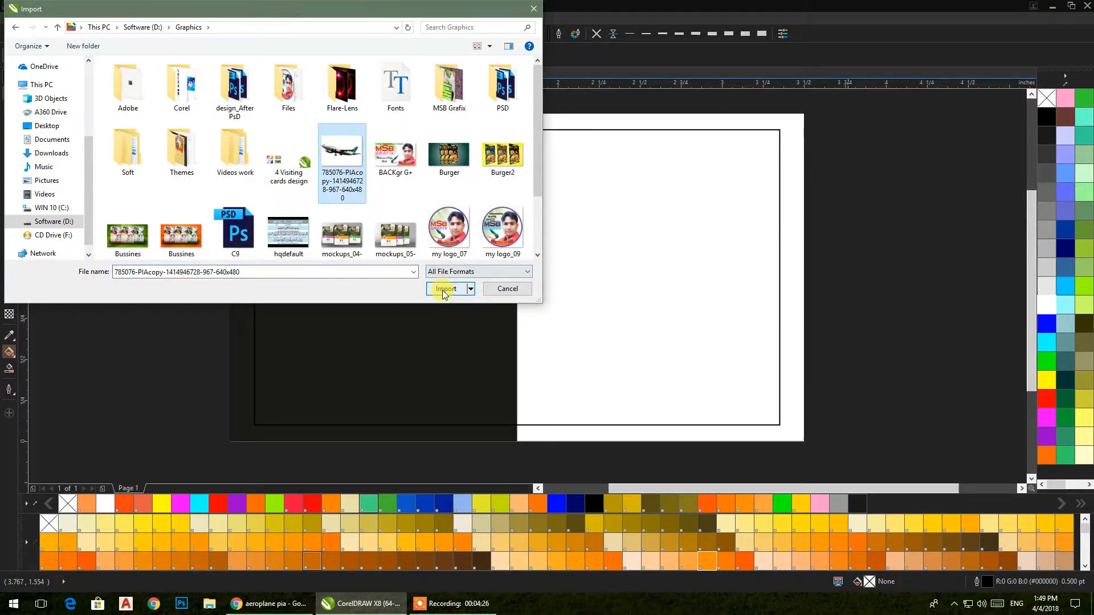
pyautogui.click(445, 290)
pyautogui.moveTo(530, 138); pyautogui.dragTo(771, 344)
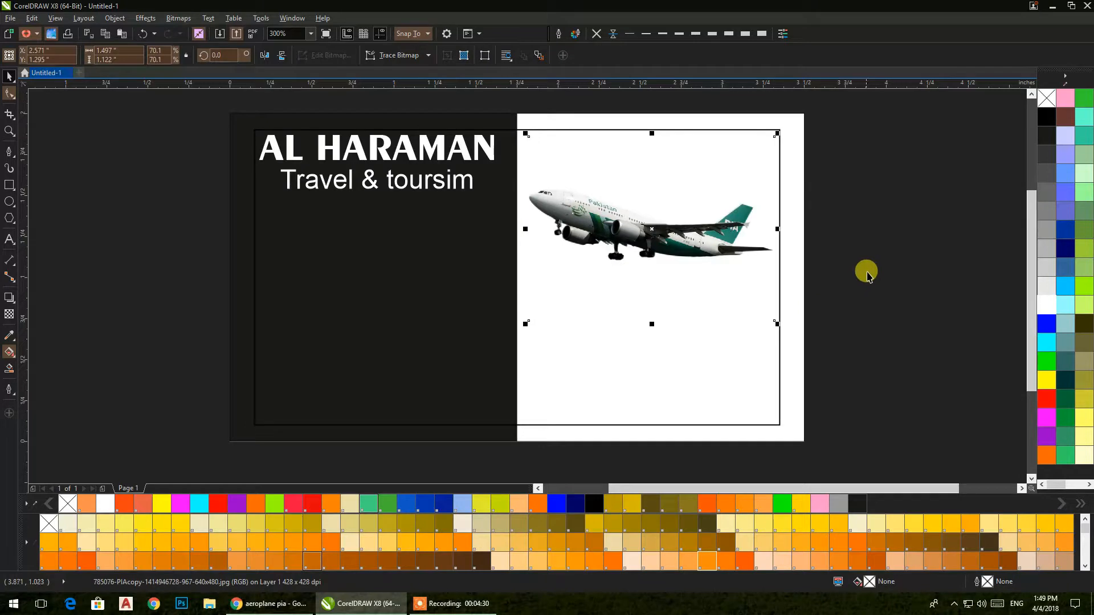
pyautogui.click(888, 256)
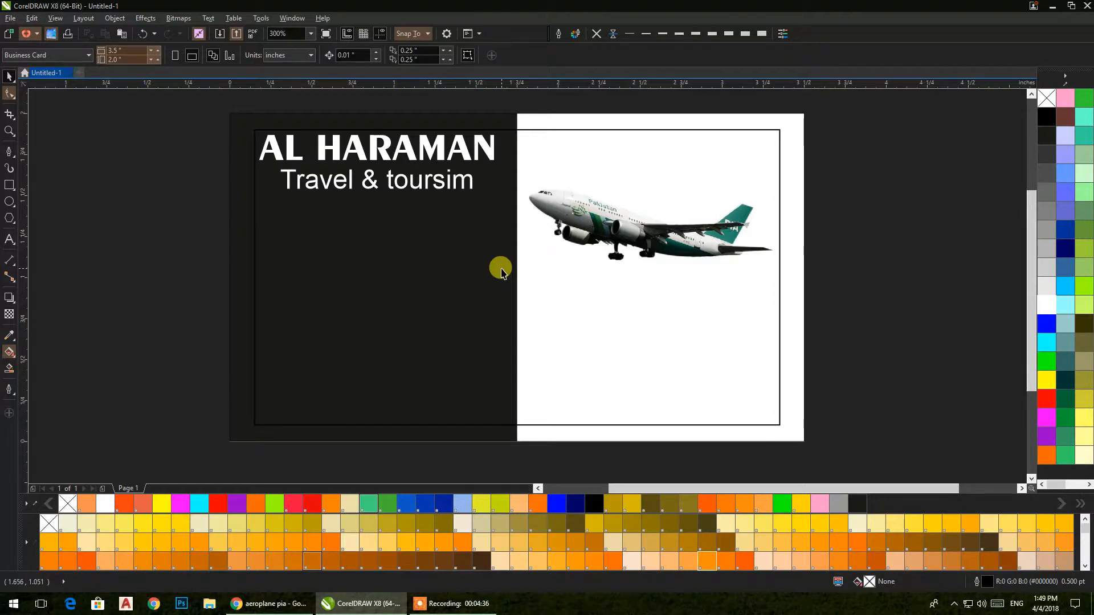
# Step: Delete the old card background, fill the right half light blue #99CCCC, and draw a narrow 0.306 × 0.922 in rectangle at the split
pyautogui.click(792, 189)
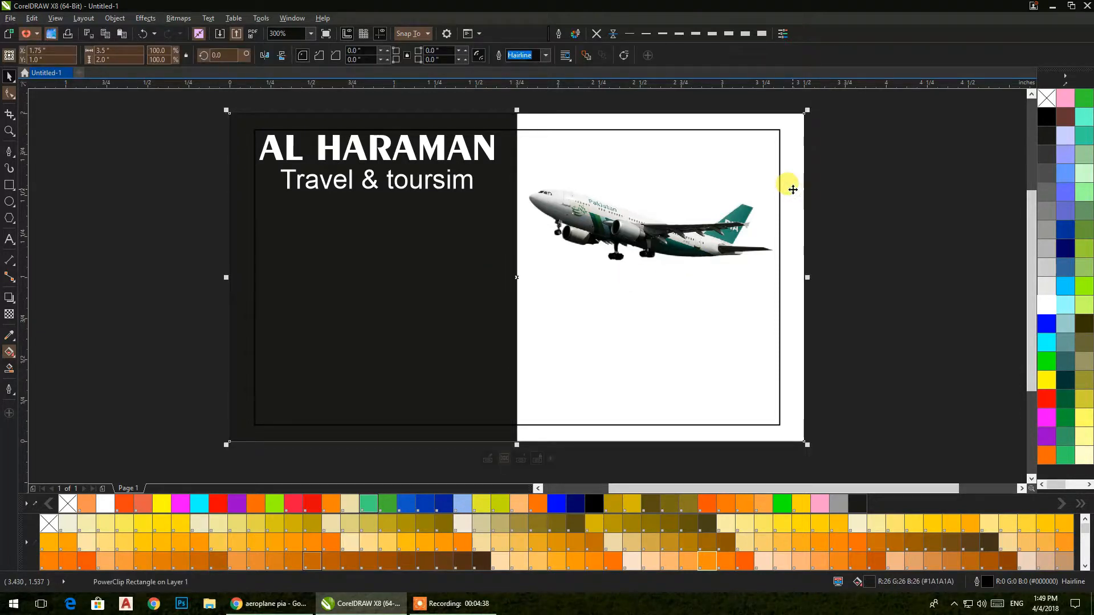
pyautogui.press('Delete')
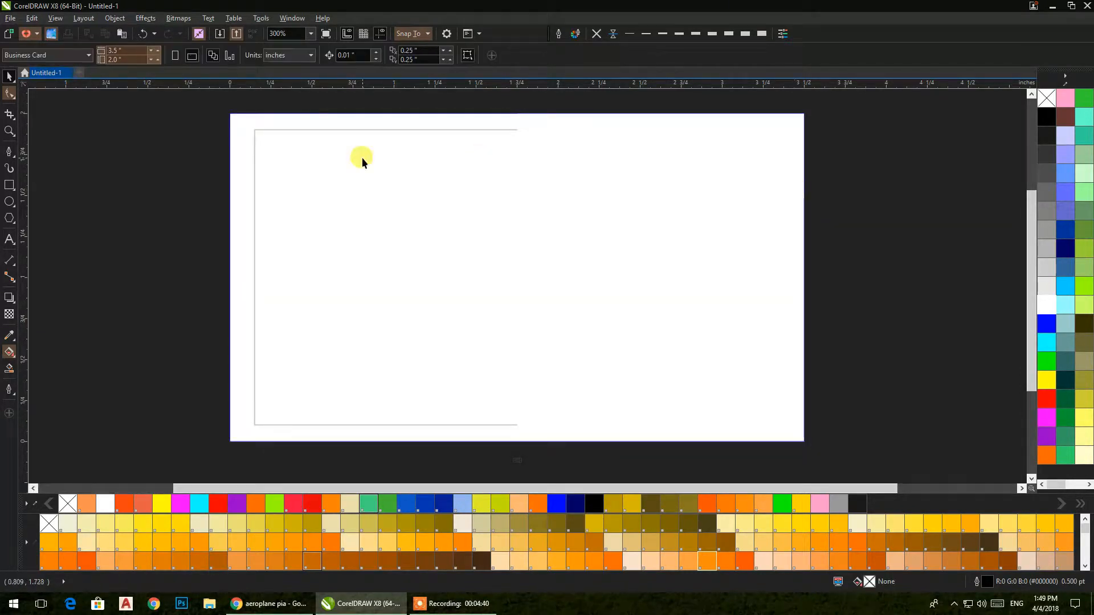
pyautogui.click(518, 191)
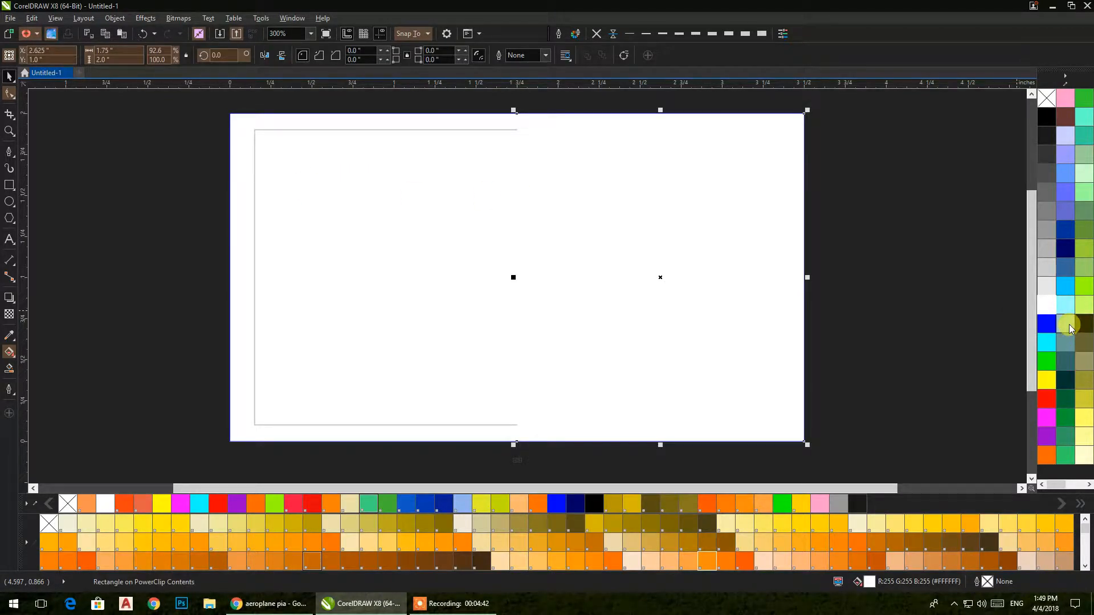
pyautogui.click(1065, 324)
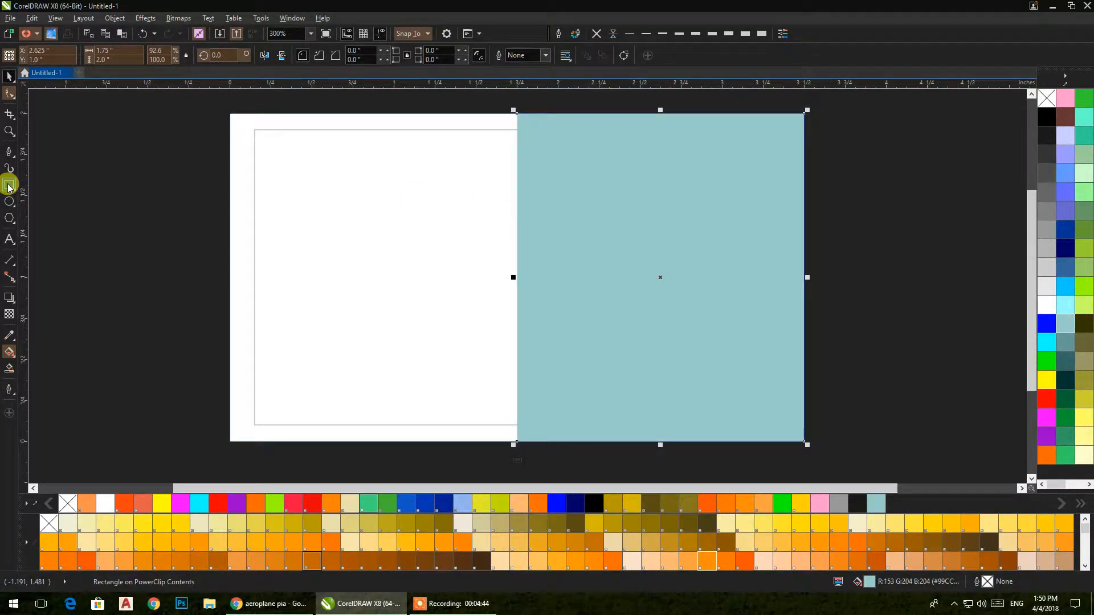
pyautogui.click(7, 186)
pyautogui.moveTo(478, 114); pyautogui.dragTo(529, 265)
# Step: Add a copy of the narrow rectangle below the first and stretch both down to the card's bottom
pyautogui.click(10, 80)
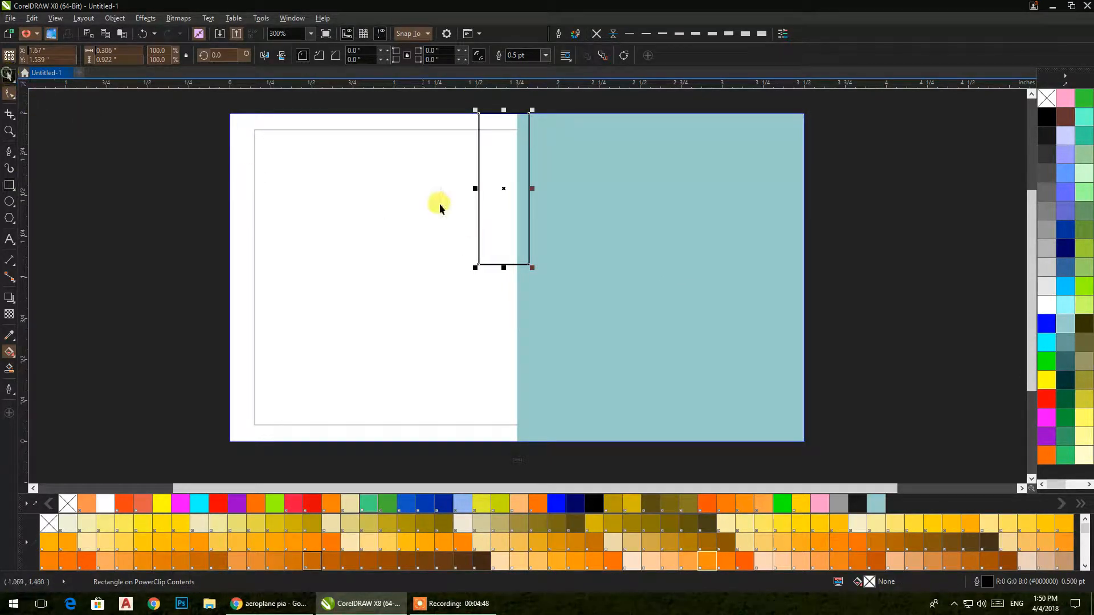
pyautogui.moveTo(504, 110); pyautogui.dragTo(513, 411)
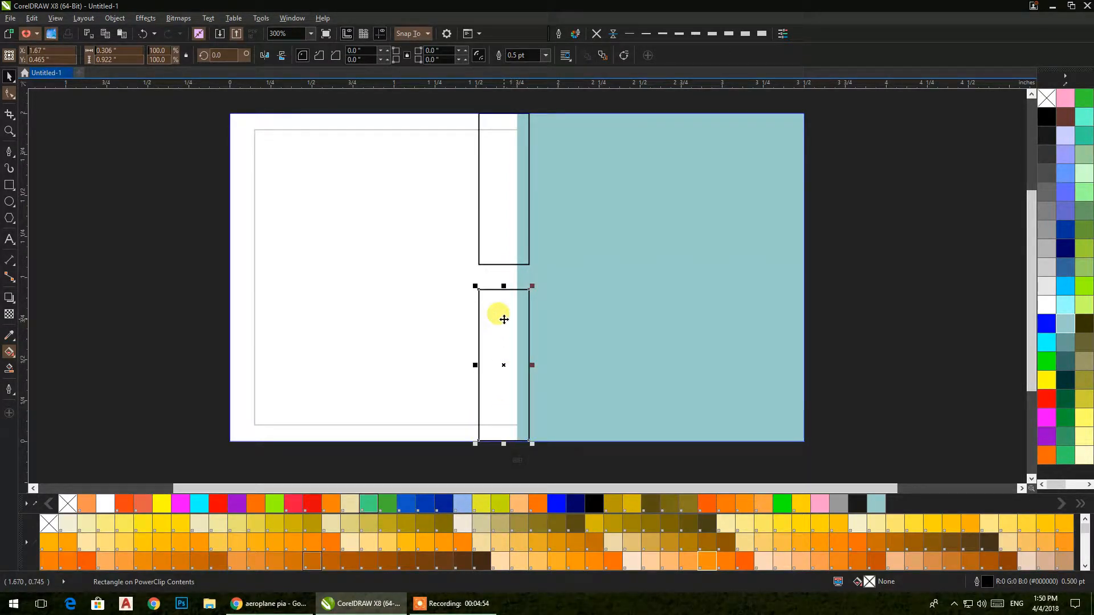
pyautogui.hotkey('ctrl', 'z')
pyautogui.hotkey('ctrl', 'z')
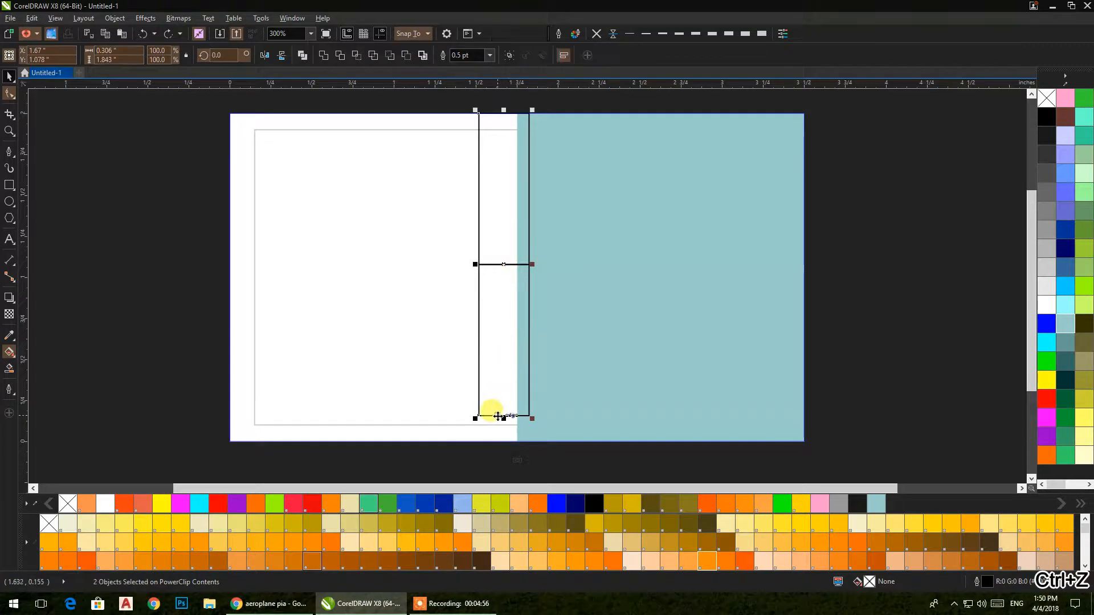
pyautogui.moveTo(501, 417); pyautogui.dragTo(506, 442)
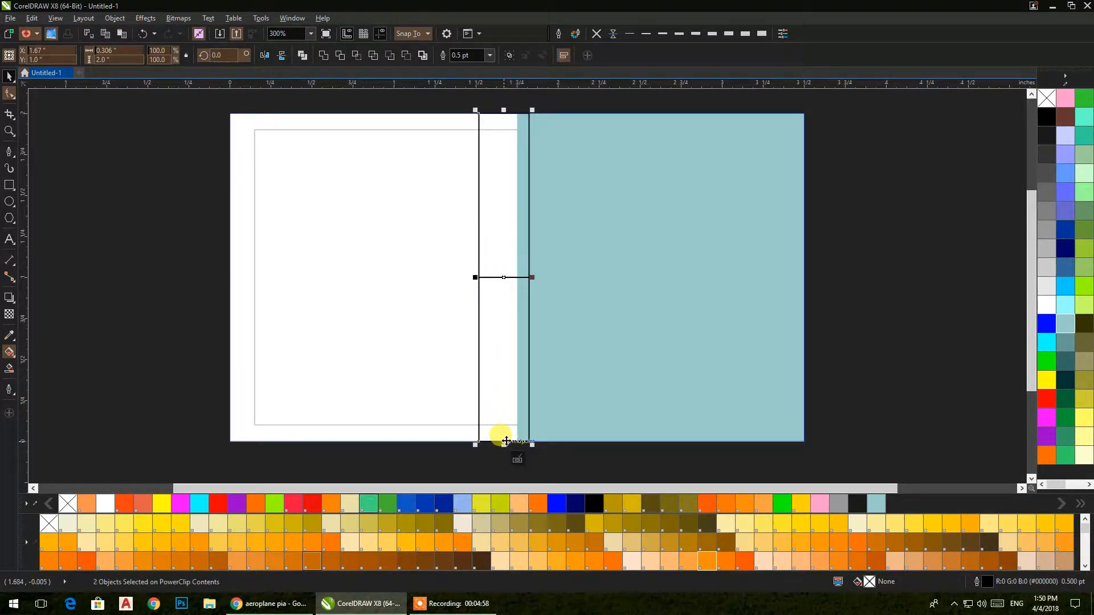
pyautogui.click(170, 187)
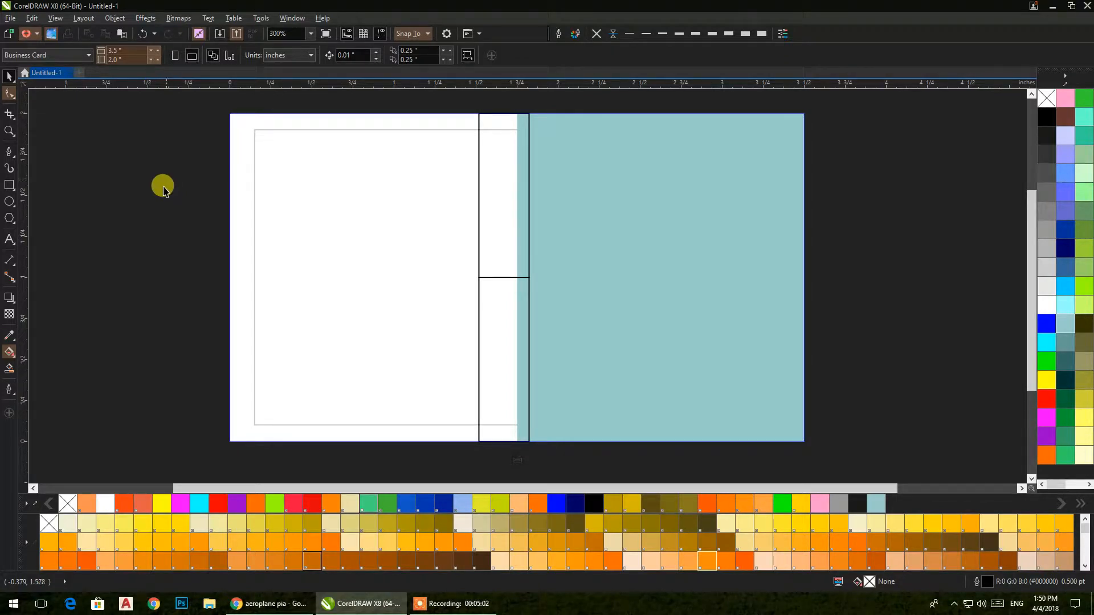
pyautogui.click(9, 185)
pyautogui.click(9, 76)
# Step: Skew the upper strip so its bottom edge slants to the right
pyautogui.click(498, 227)
pyautogui.click(507, 248)
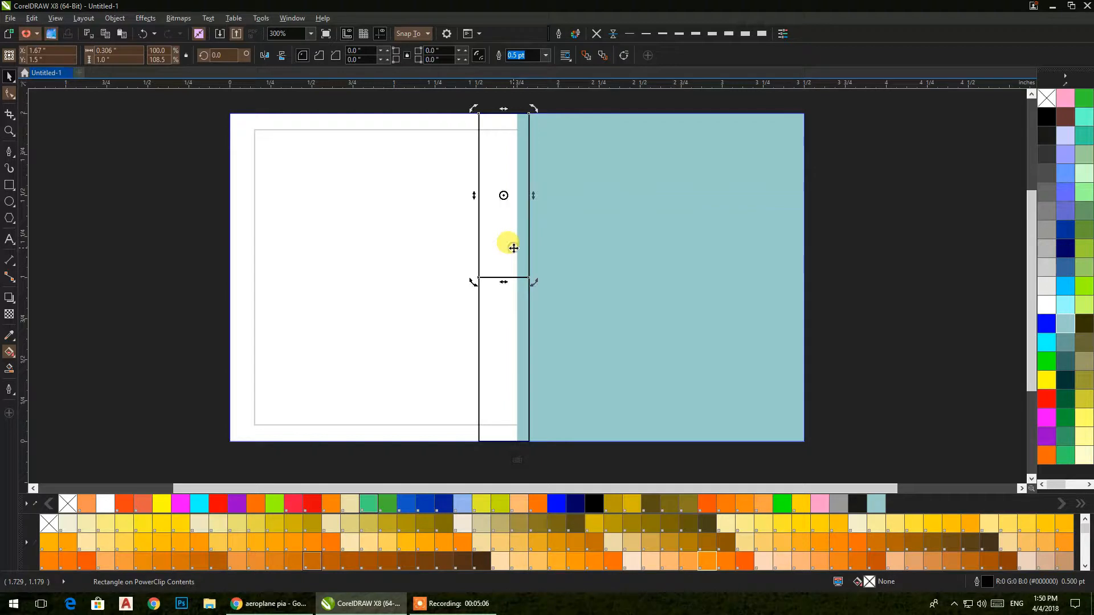
pyautogui.moveTo(503, 281); pyautogui.dragTo(550, 268)
pyautogui.click(496, 305)
# Step: Skew the lower strip so its top edge slants to the left
pyautogui.click(505, 346)
pyautogui.click(502, 321)
pyautogui.click(507, 310)
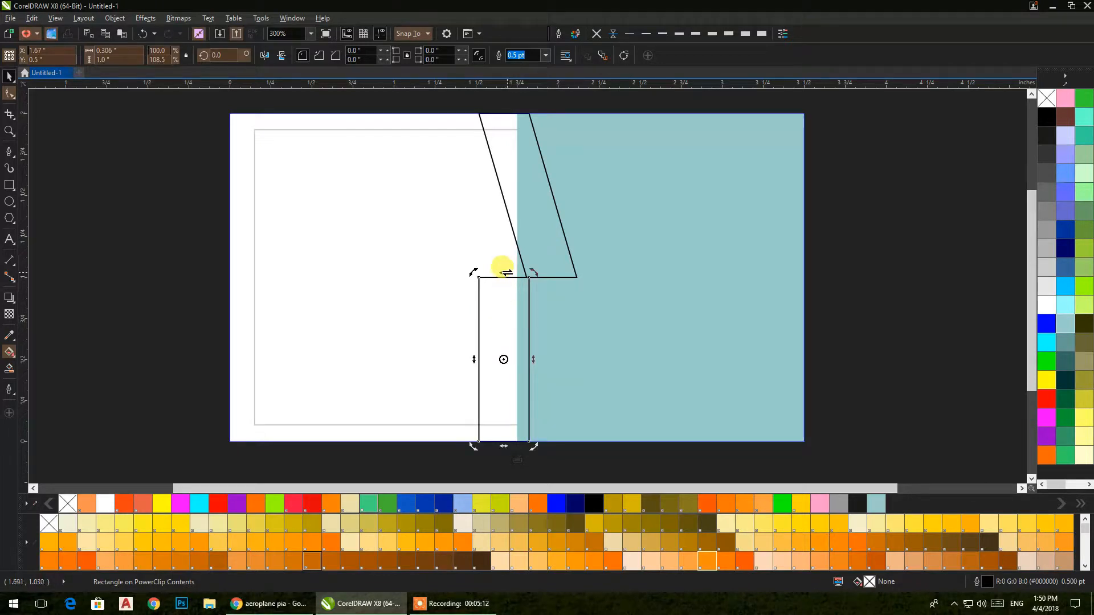
pyautogui.moveTo(505, 273); pyautogui.dragTo(465, 277)
pyautogui.click(183, 206)
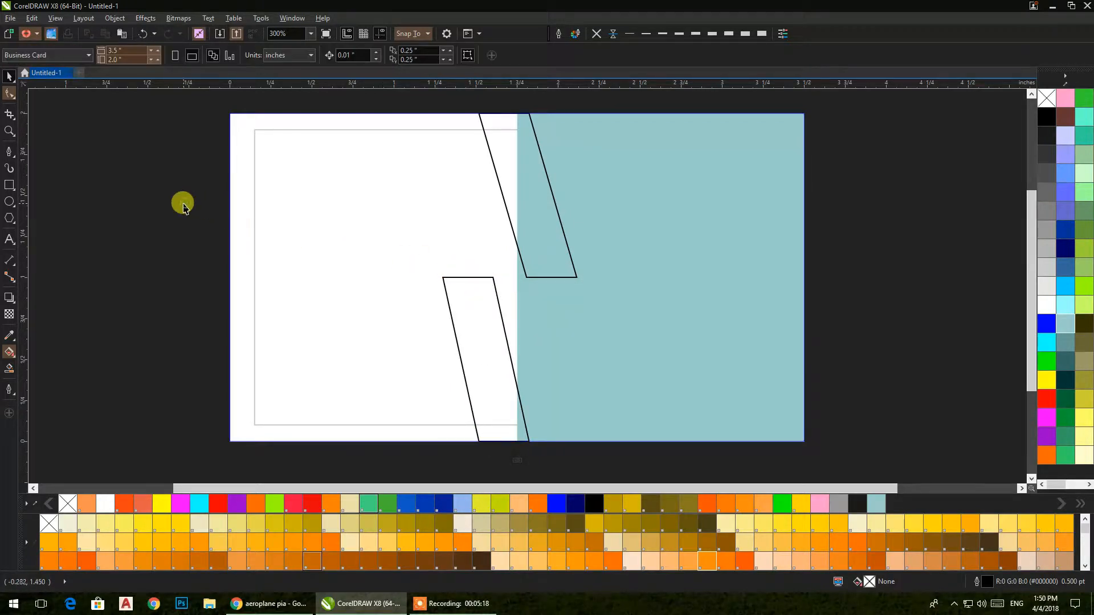
pyautogui.click(9, 185)
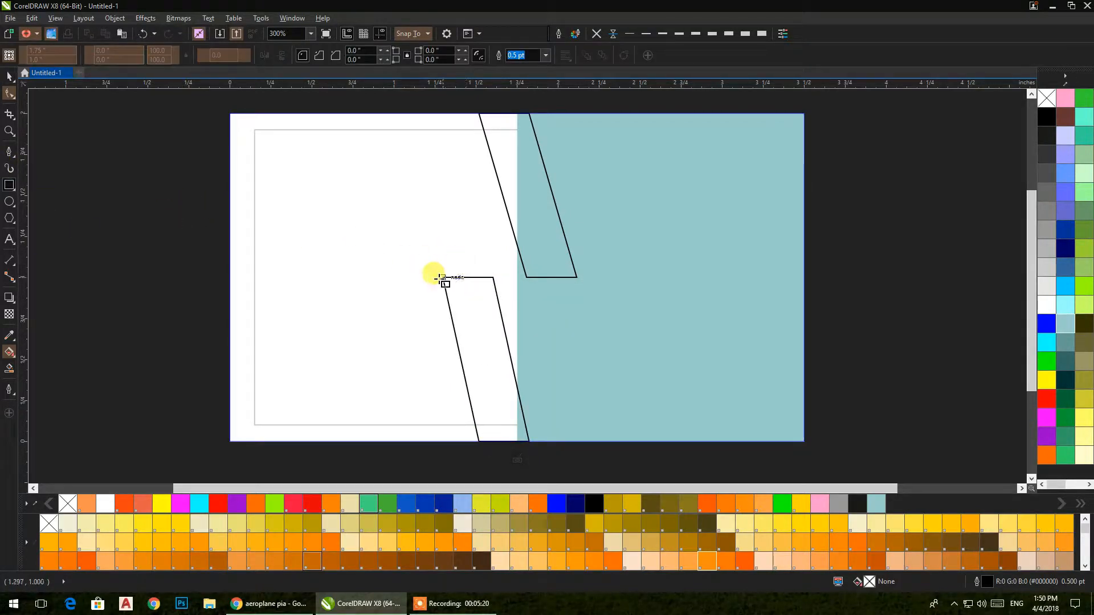
# Step: Draw a thin horizontal bar between the two strips and convert it to curves
pyautogui.moveTo(444, 289); pyautogui.dragTo(579, 277)
pyautogui.click(9, 76)
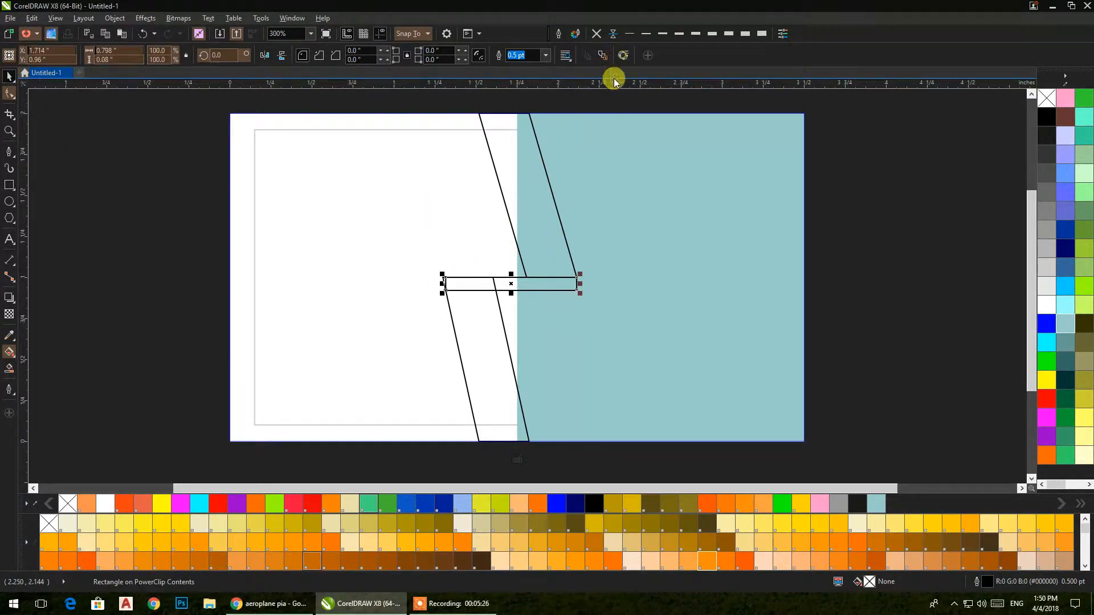
pyautogui.click(624, 56)
# Step: Pull the bar's top-left corner up and its bottom-right corner down to slant it
pyautogui.click(10, 94)
pyautogui.moveTo(447, 279); pyautogui.dragTo(433, 247)
pyautogui.click(578, 277)
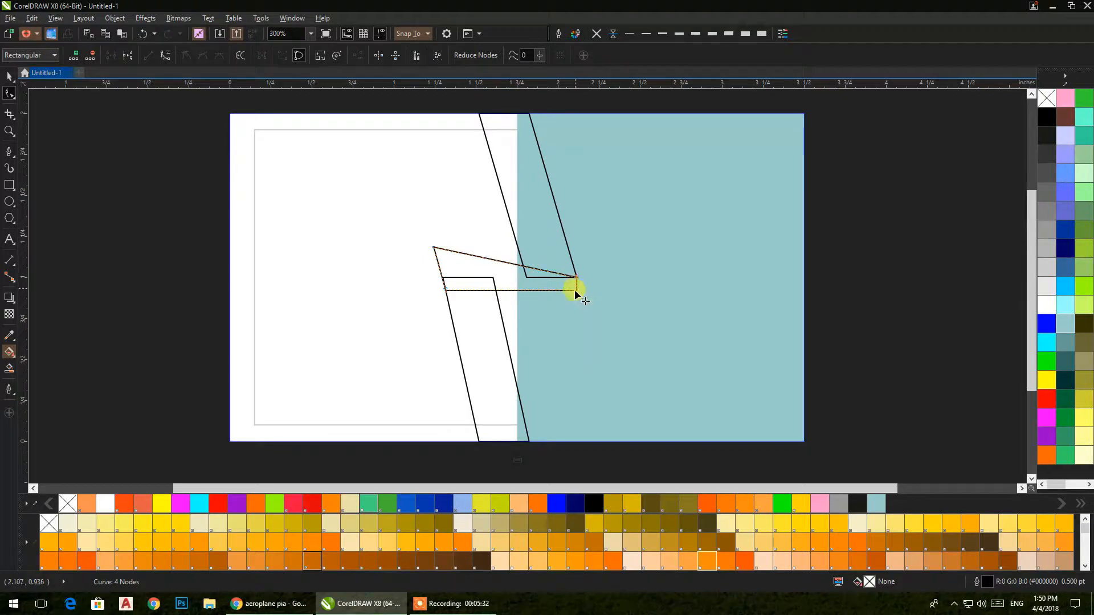
pyautogui.moveTo(578, 290); pyautogui.dragTo(576, 313)
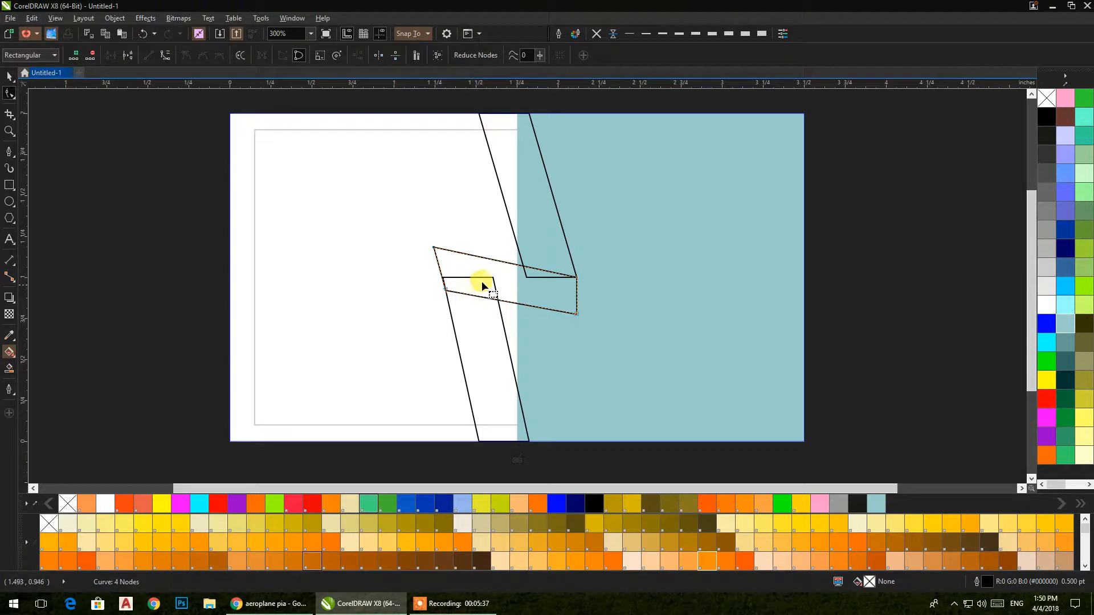
pyautogui.click(9, 76)
pyautogui.click(151, 185)
# Step: Nudge the crossbar's top-left corner node slightly to the right
pyautogui.scroll(2, 524, 274)
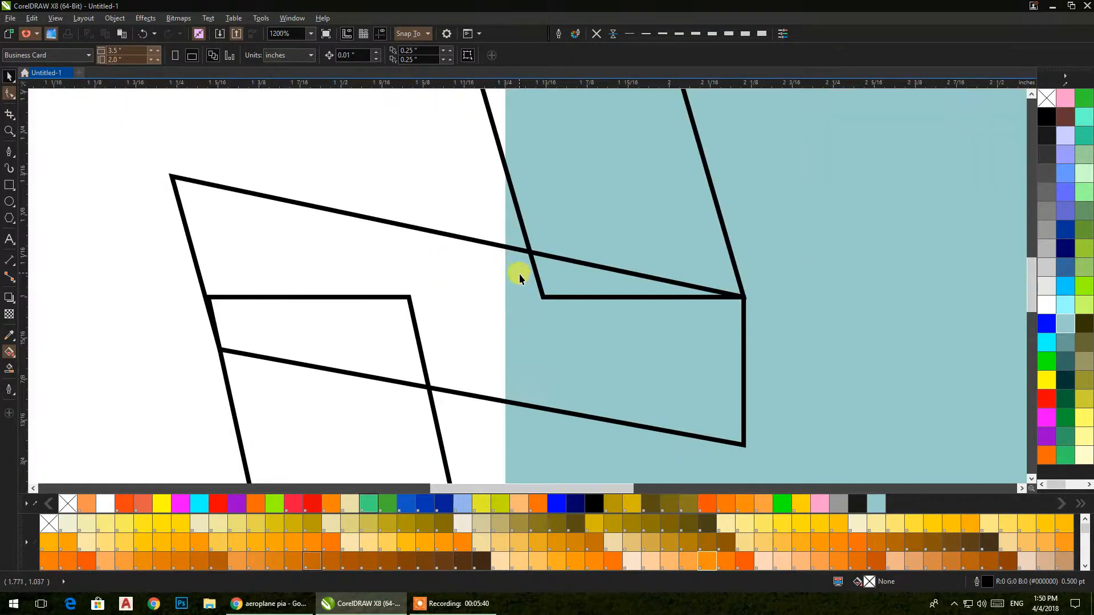
pyautogui.click(540, 288)
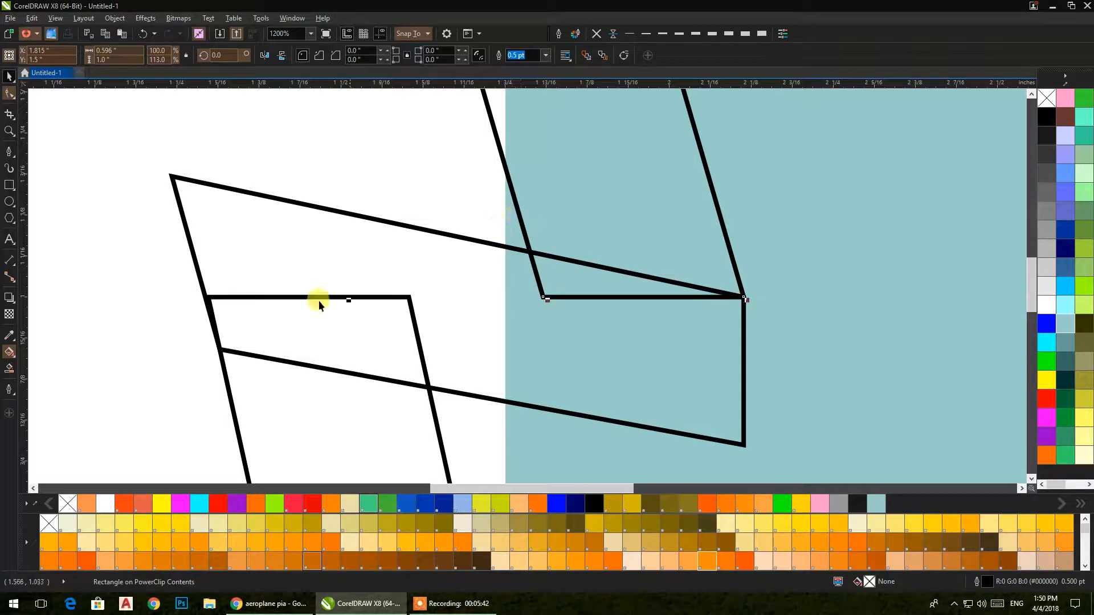
pyautogui.click(254, 331)
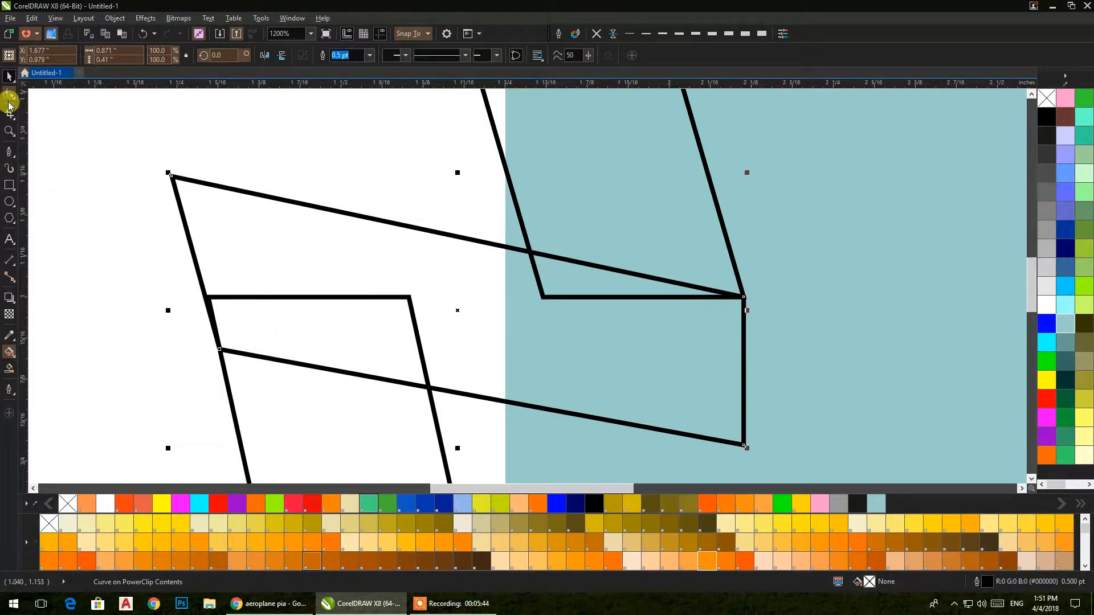
pyautogui.click(9, 95)
pyautogui.moveTo(173, 175); pyautogui.dragTo(181, 178)
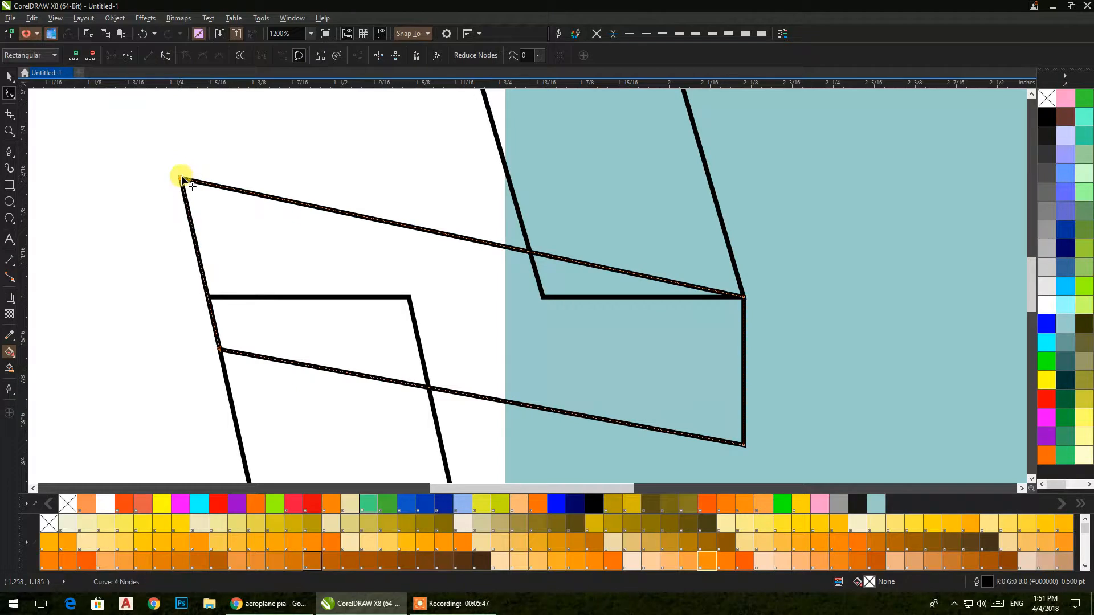
pyautogui.click(11, 78)
pyautogui.scroll(-1, 306, 215)
pyautogui.moveTo(322, 220); pyautogui.dragTo(445, 289)
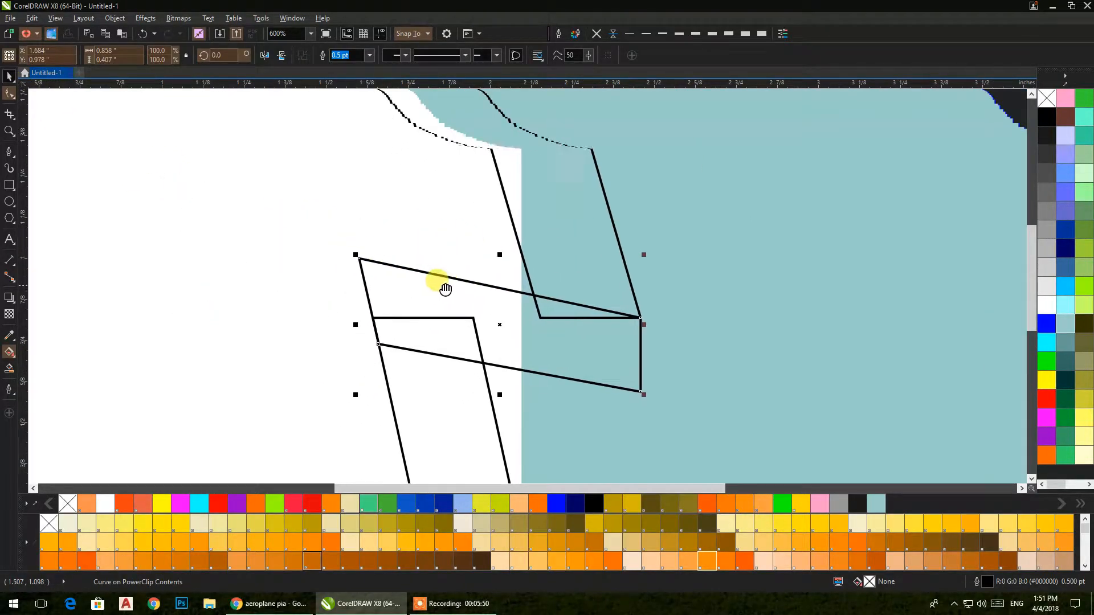
# Step: Fill both slanted strips light orange and the crossbar deeper orange PANTONE 13-1-6 C
pyautogui.click(632, 504)
pyautogui.click(460, 426)
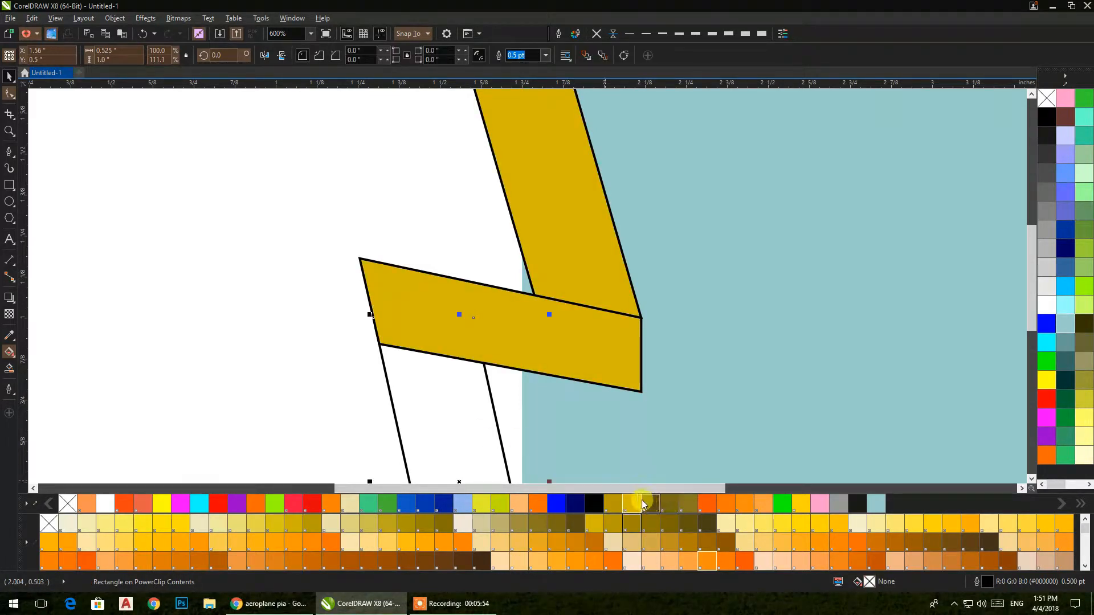
pyautogui.click(631, 504)
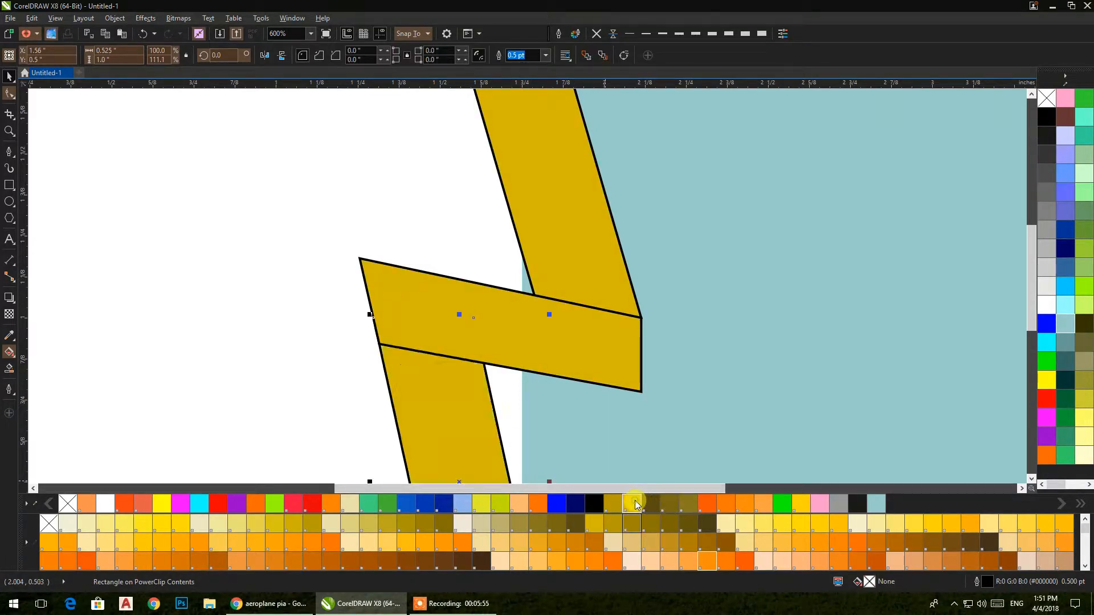
pyautogui.click(688, 561)
pyautogui.click(572, 269)
pyautogui.click(688, 561)
pyautogui.click(573, 361)
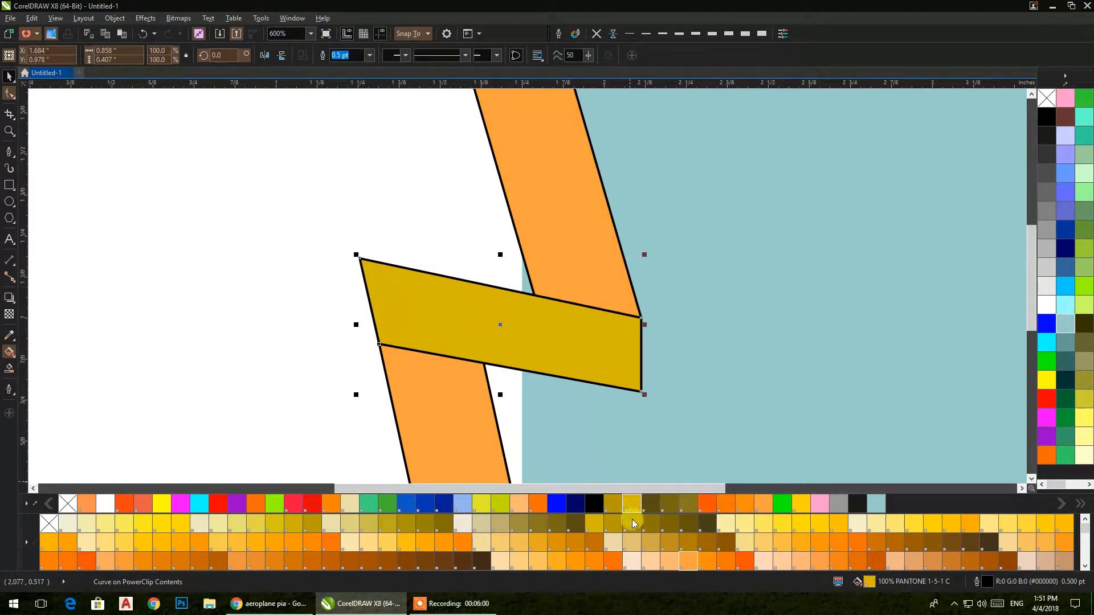
pyautogui.click(666, 563)
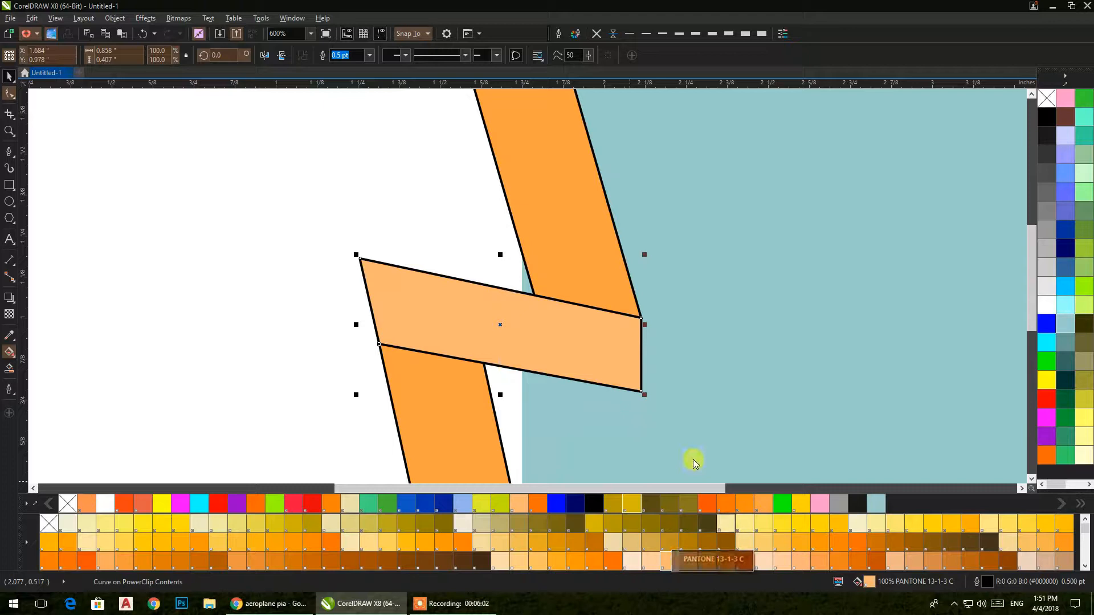
pyautogui.click(720, 564)
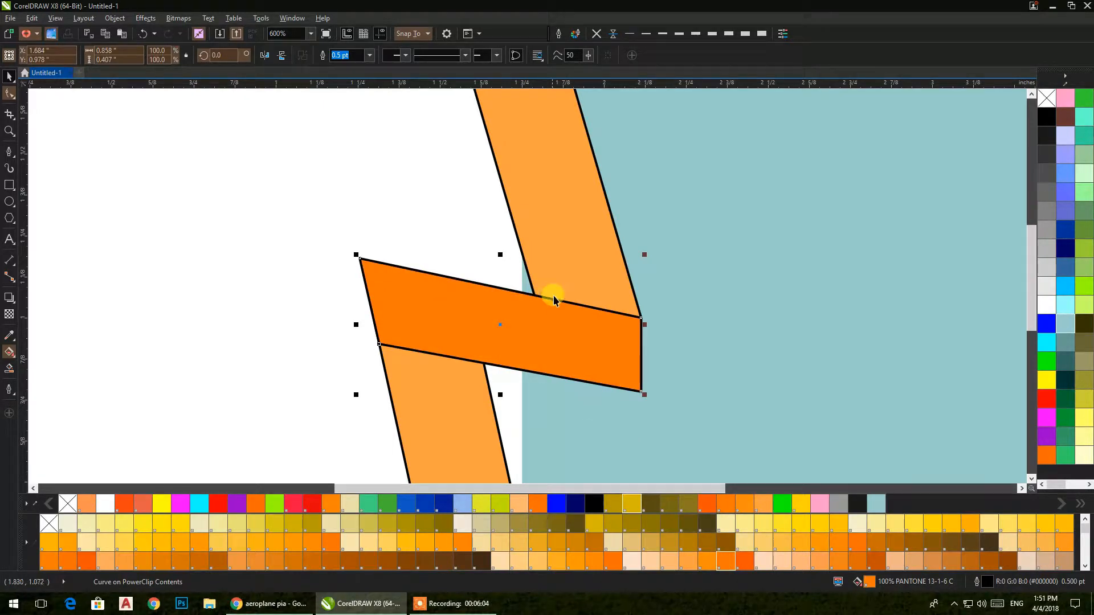
pyautogui.scroll(-5, 551, 293)
pyautogui.moveTo(515, 217); pyautogui.dragTo(597, 390)
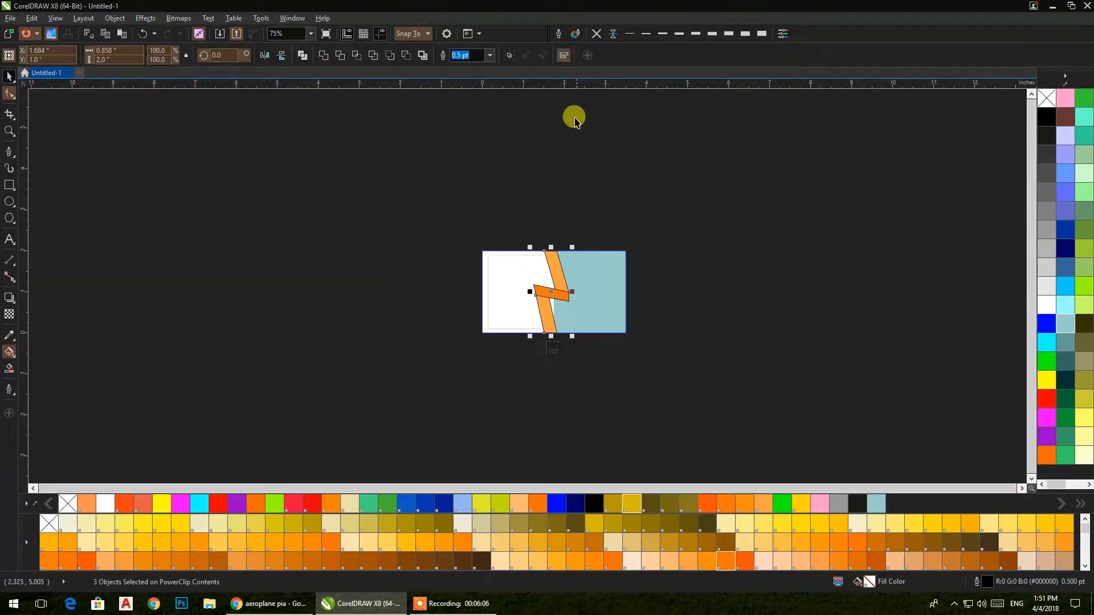
# Step: Convert the light-blue rectangle to curves and bend its left edge along both orange strips
pyautogui.click(582, 397)
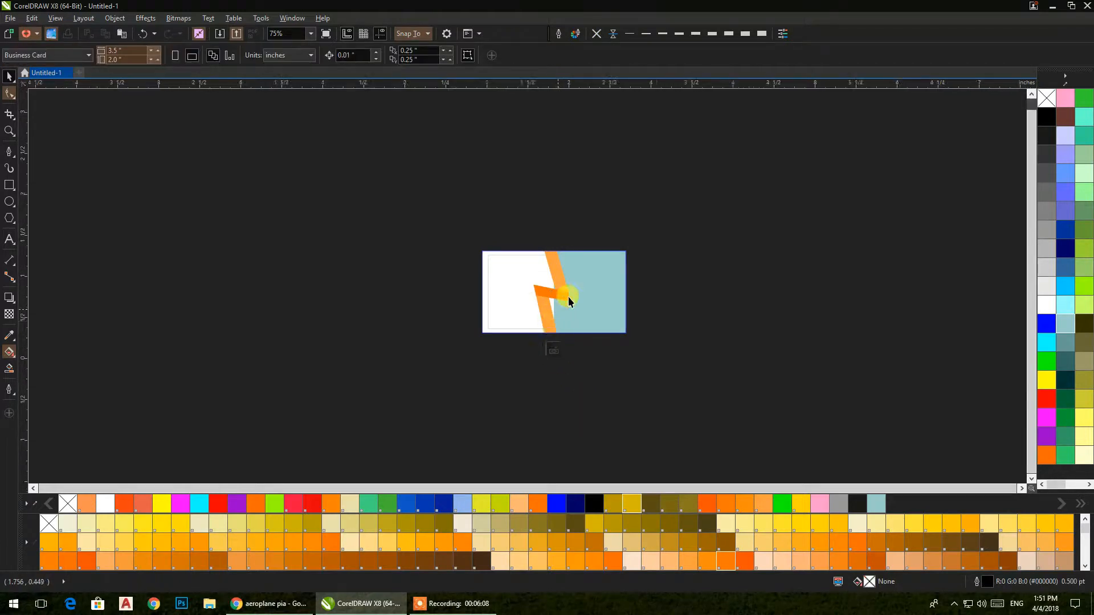
pyautogui.scroll(4, 570, 293)
pyautogui.click(566, 316)
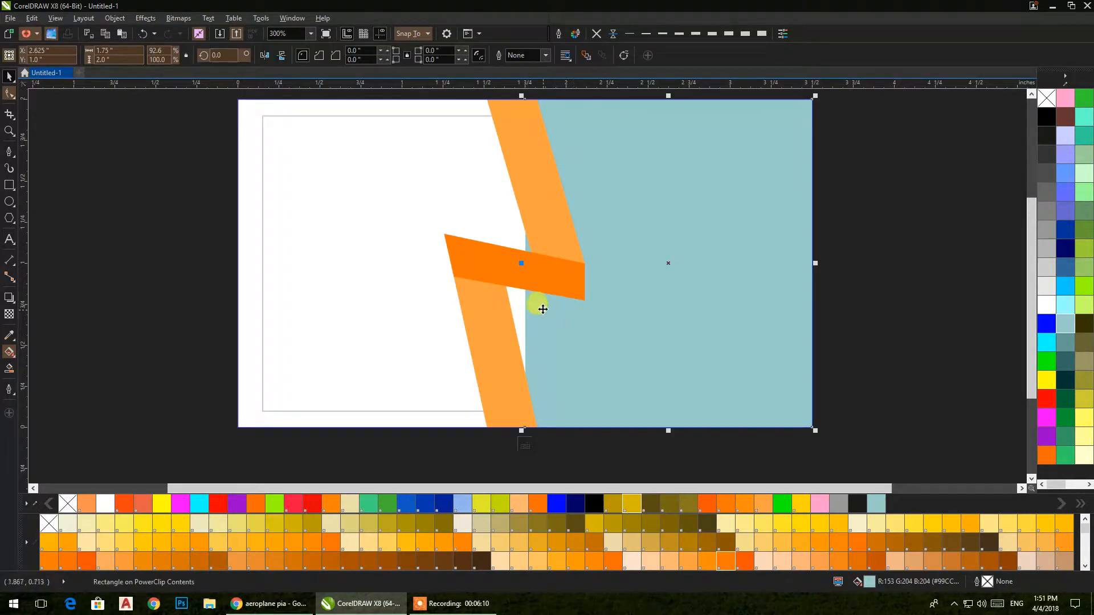
pyautogui.hotkey('ctrl', 'q')
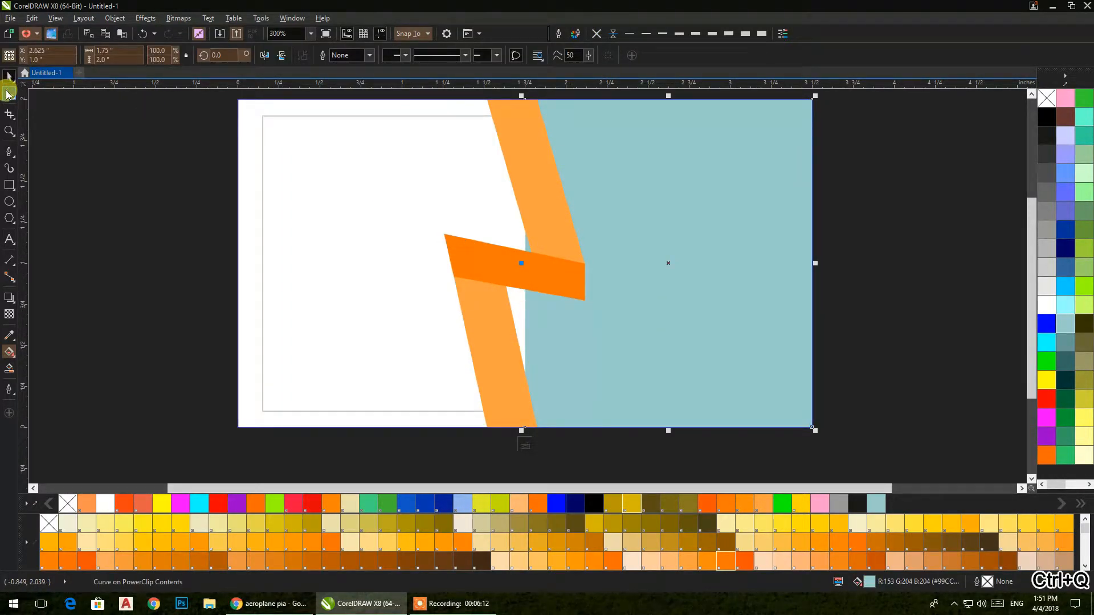
pyautogui.click(8, 94)
pyautogui.moveTo(524, 98); pyautogui.dragTo(512, 99)
pyautogui.moveTo(515, 192); pyautogui.dragTo(482, 261)
pyautogui.click(9, 76)
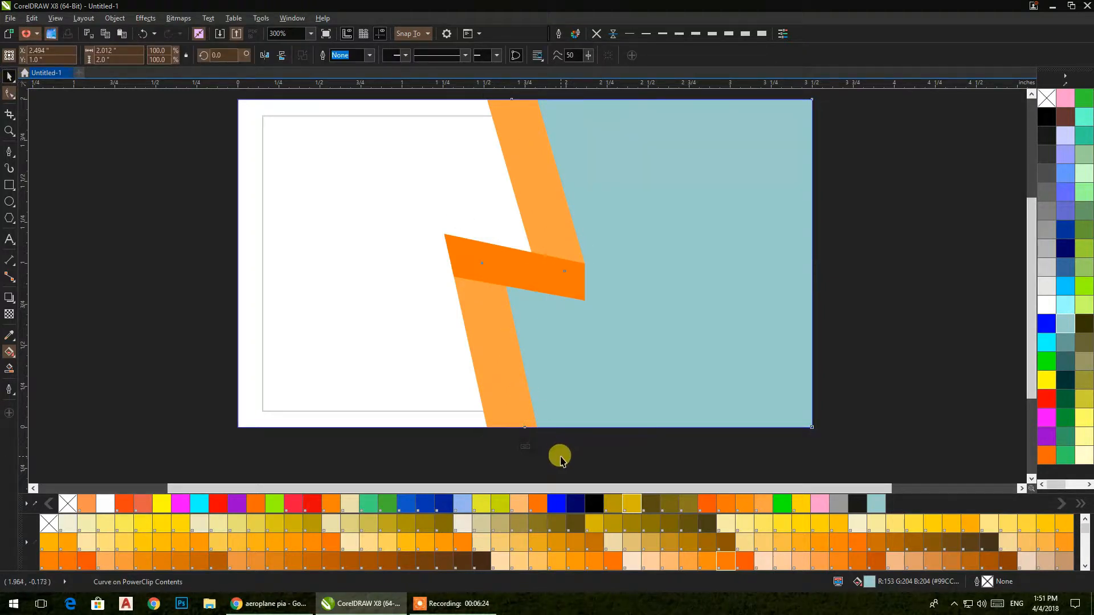
pyautogui.click(561, 459)
# Step: Select the three band pieces and zoom from 150% to 600% over the dark orange band
pyautogui.scroll(-1, 471, 201)
pyautogui.moveTo(547, 122); pyautogui.dragTo(437, 361)
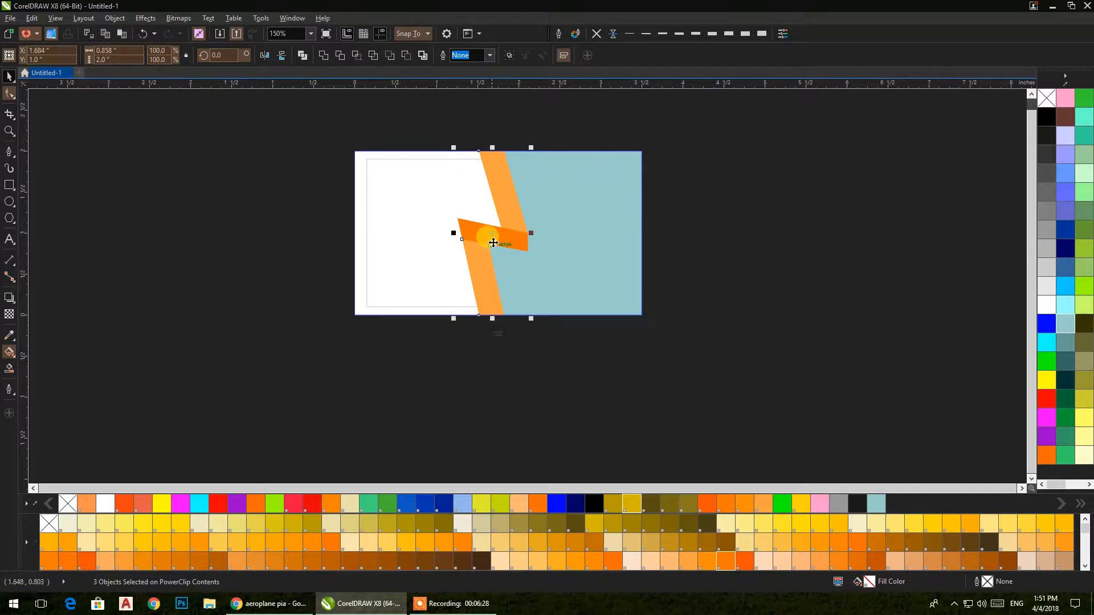
pyautogui.scroll(1, 493, 243)
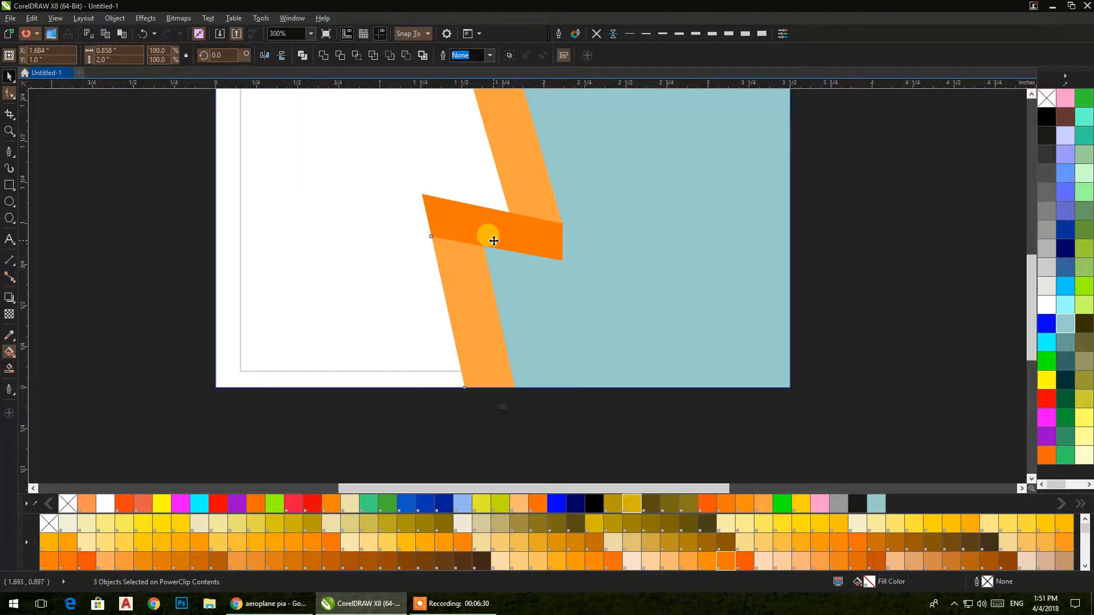
pyautogui.scroll(1, 491, 239)
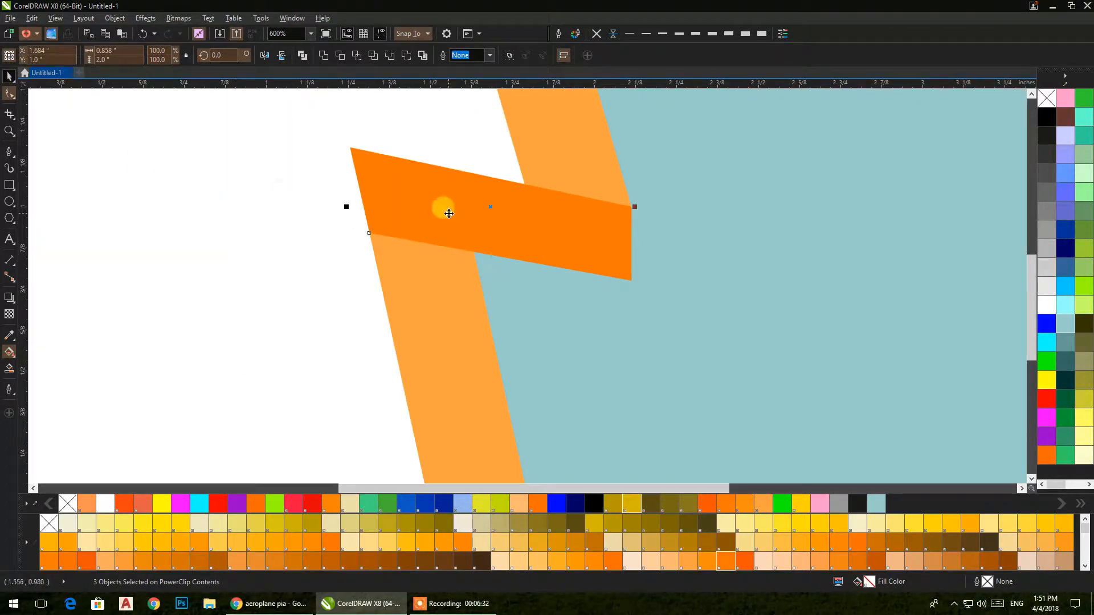
# Step: Give the orange band a soft drop shadow cast toward its upper left
pyautogui.click(9, 297)
pyautogui.moveTo(491, 207); pyautogui.dragTo(343, 135)
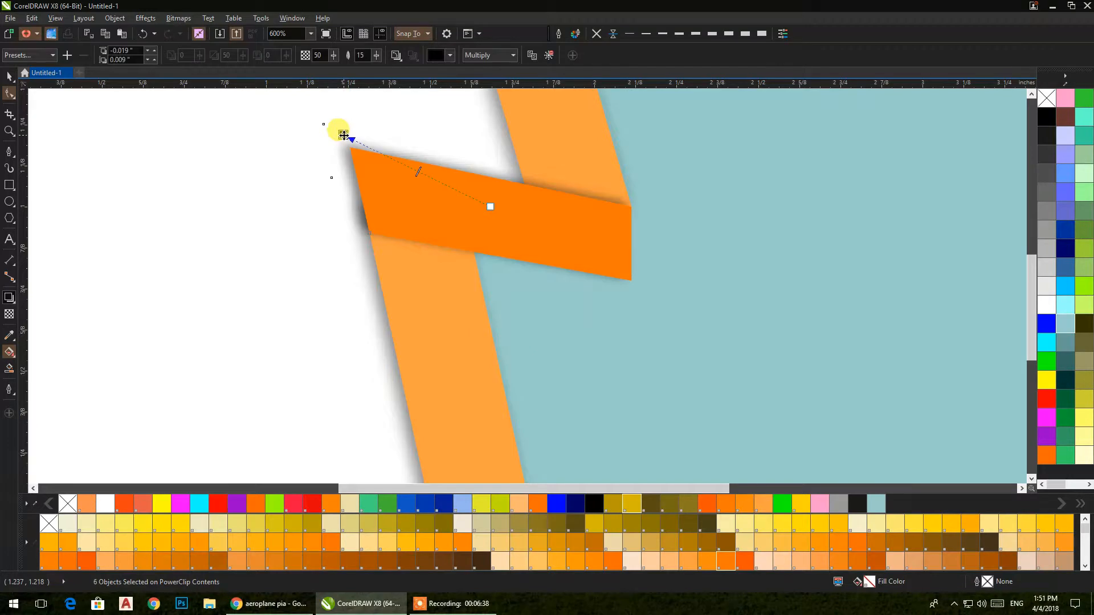
pyautogui.click(8, 76)
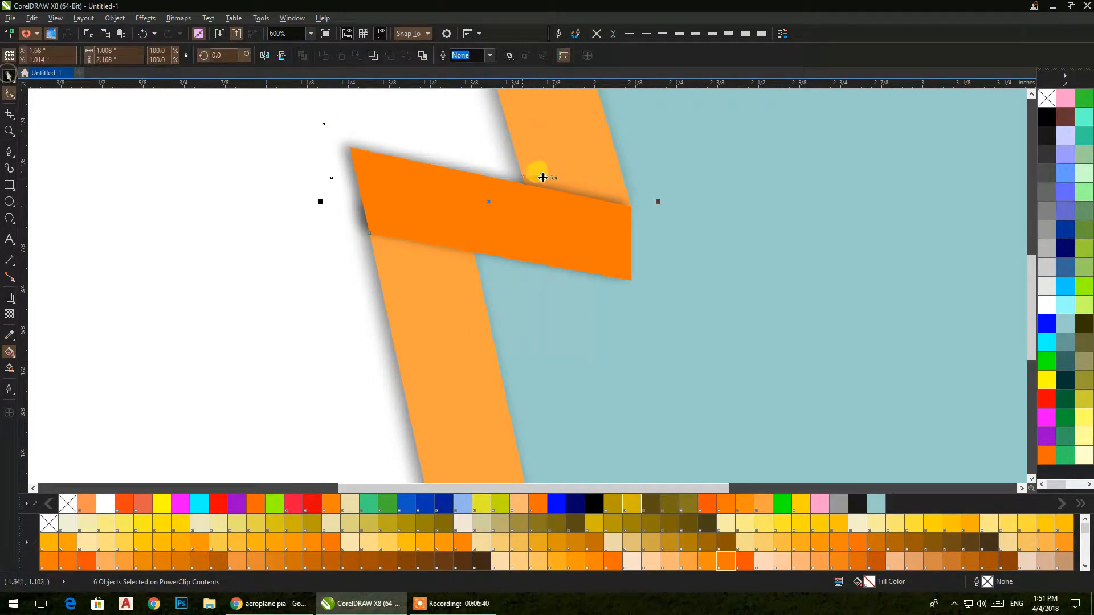
pyautogui.scroll(-4, 551, 179)
pyautogui.click(740, 269)
pyautogui.scroll(3, 511, 191)
pyautogui.scroll(-3, 511, 191)
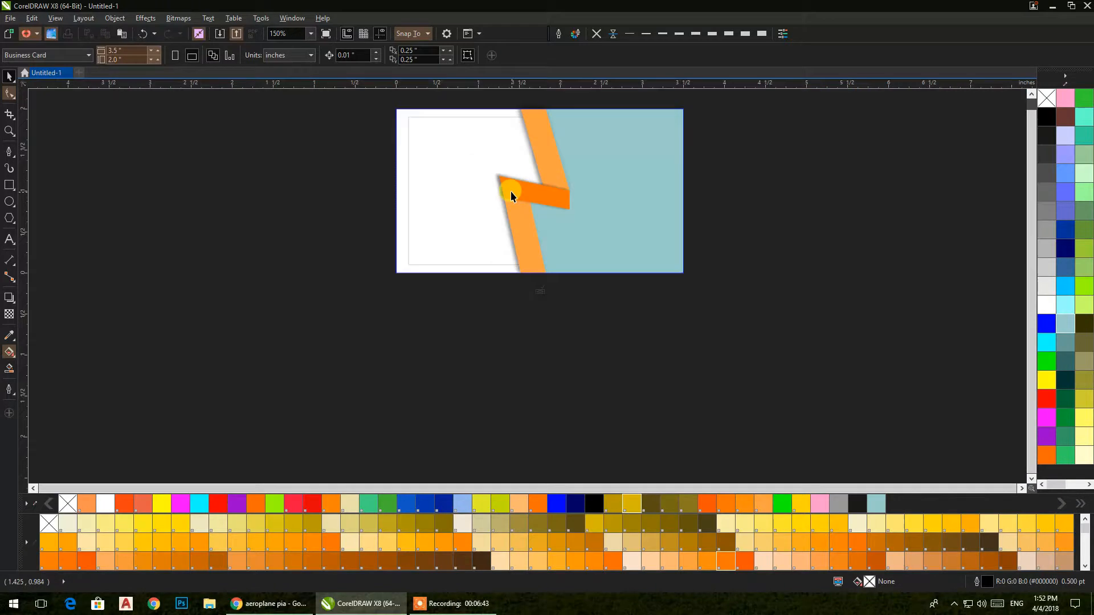
# Step: Finish PowerClip editing, then reopen the card's clipped contents for editing
pyautogui.click(539, 292)
pyautogui.click(718, 294)
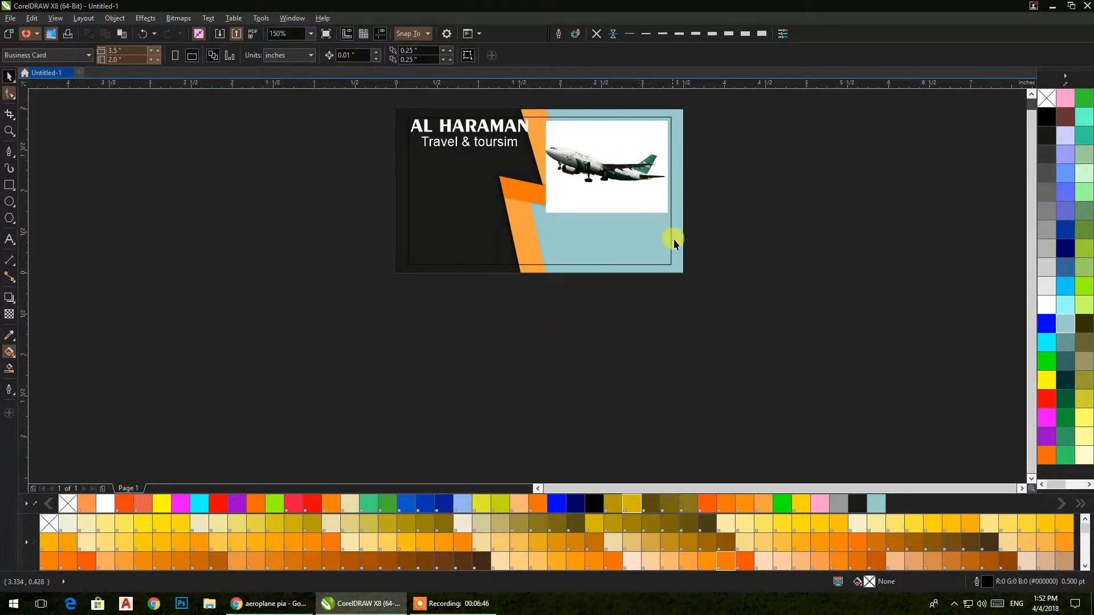
pyautogui.doubleClick(678, 240)
# Step: Make the light-blue background rectangle white and finish PowerClip editing
pyautogui.click(678, 241)
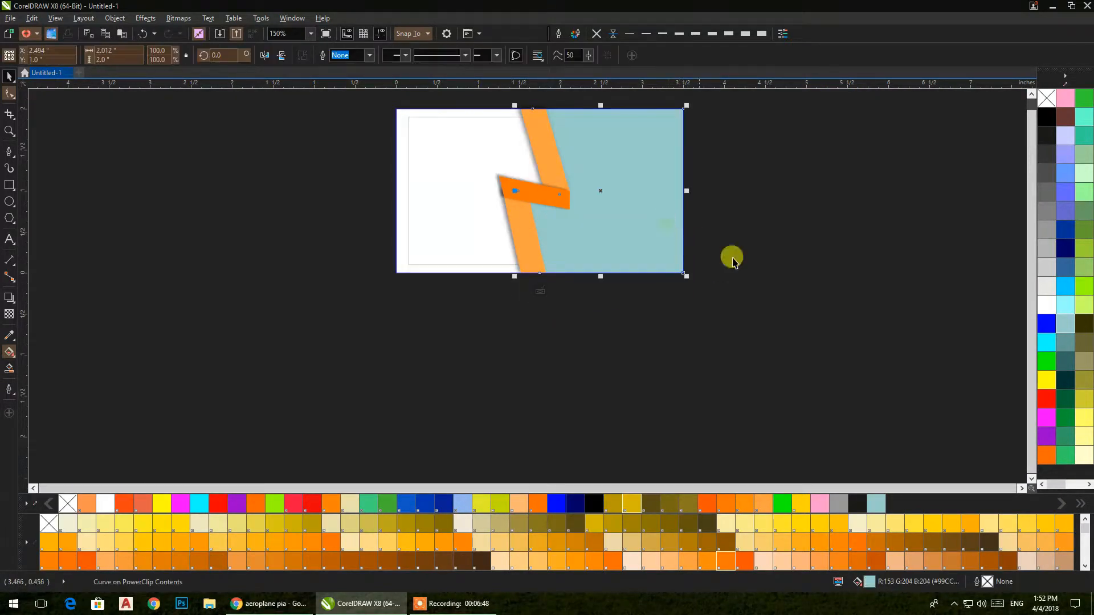
pyautogui.click(1047, 305)
pyautogui.click(814, 206)
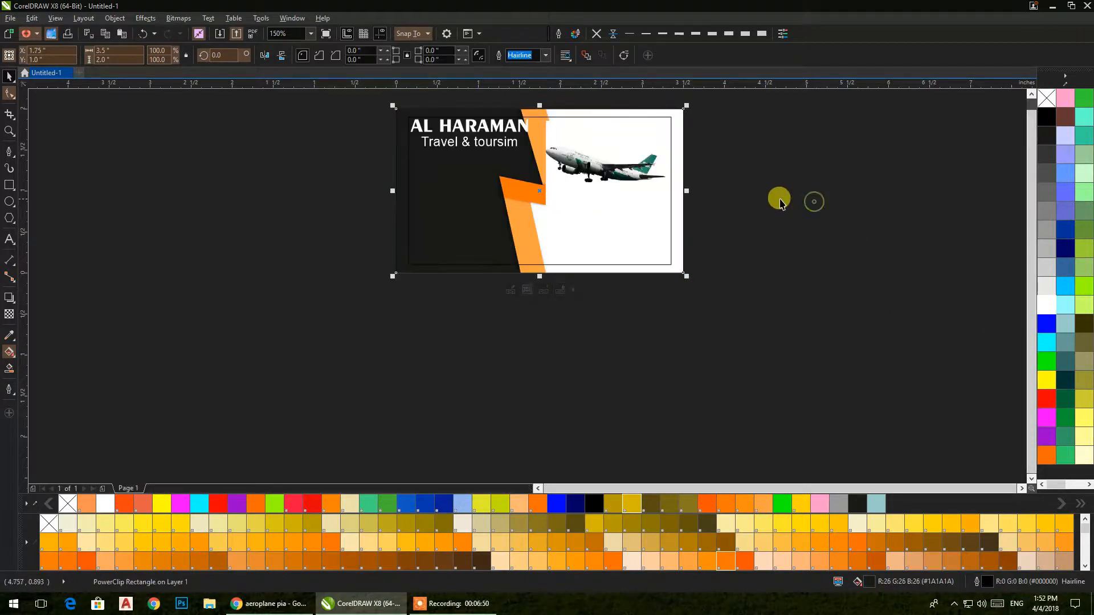
# Step: Scale the airplane photo down to 60.8% in the card's top-right corner
pyautogui.click(651, 176)
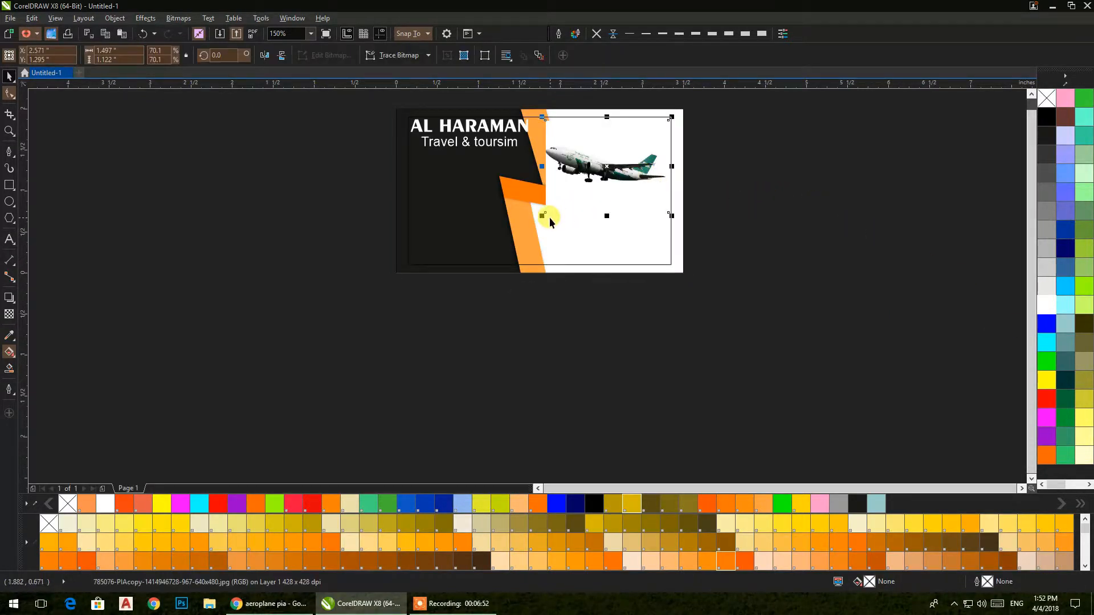
pyautogui.moveTo(546, 216); pyautogui.dragTo(560, 219)
pyautogui.scroll(2, 630, 152)
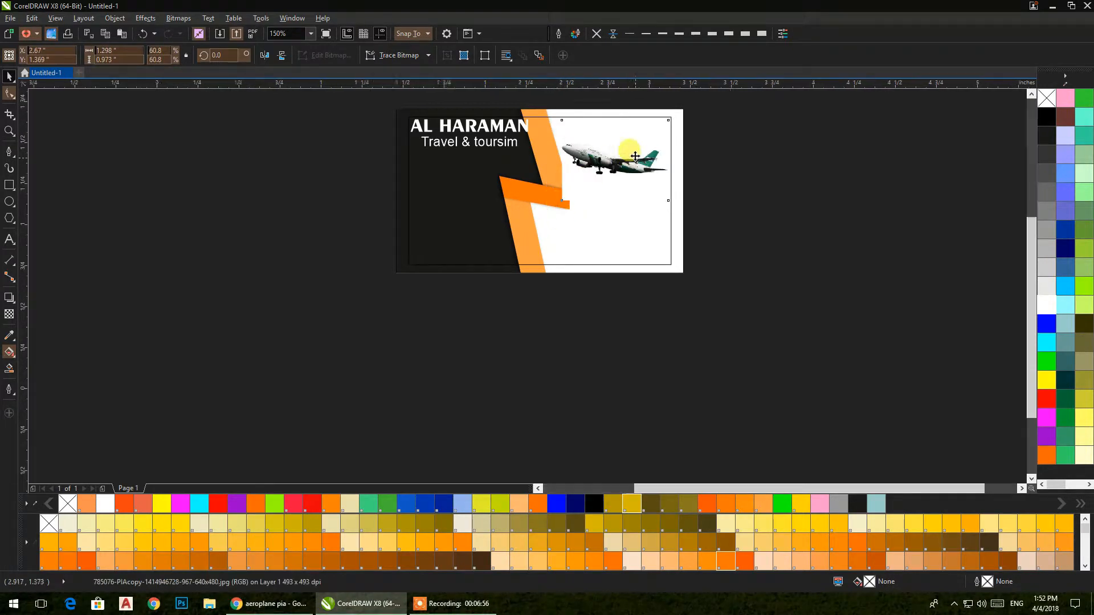
# Step: Switch to outline view and reshape the photo's lower-left corner by adding and deleting nodes
pyautogui.click(55, 18)
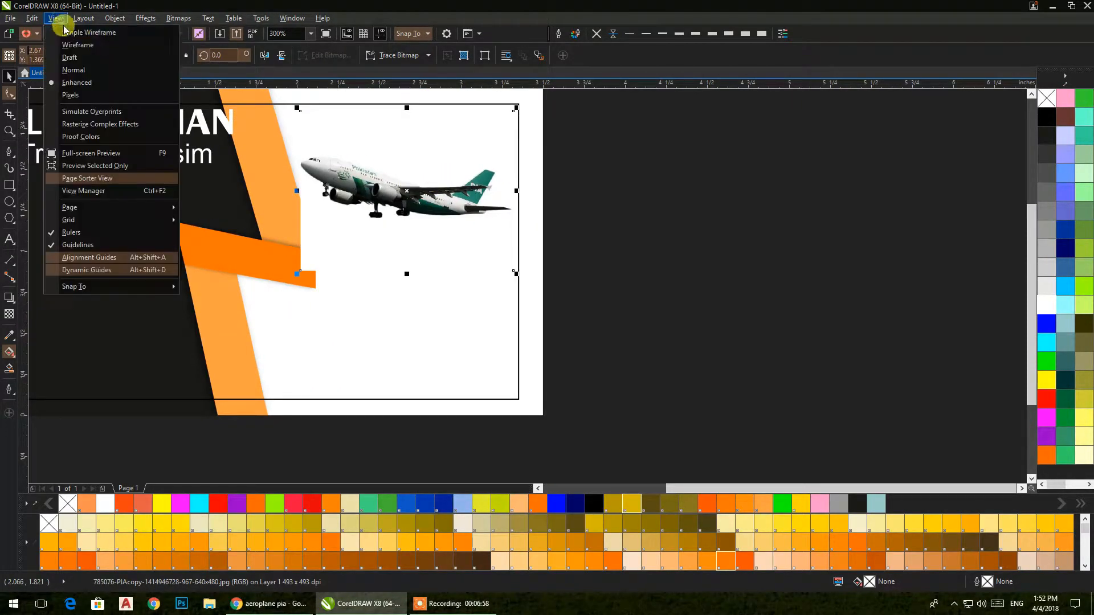
pyautogui.click(63, 40)
pyautogui.click(9, 93)
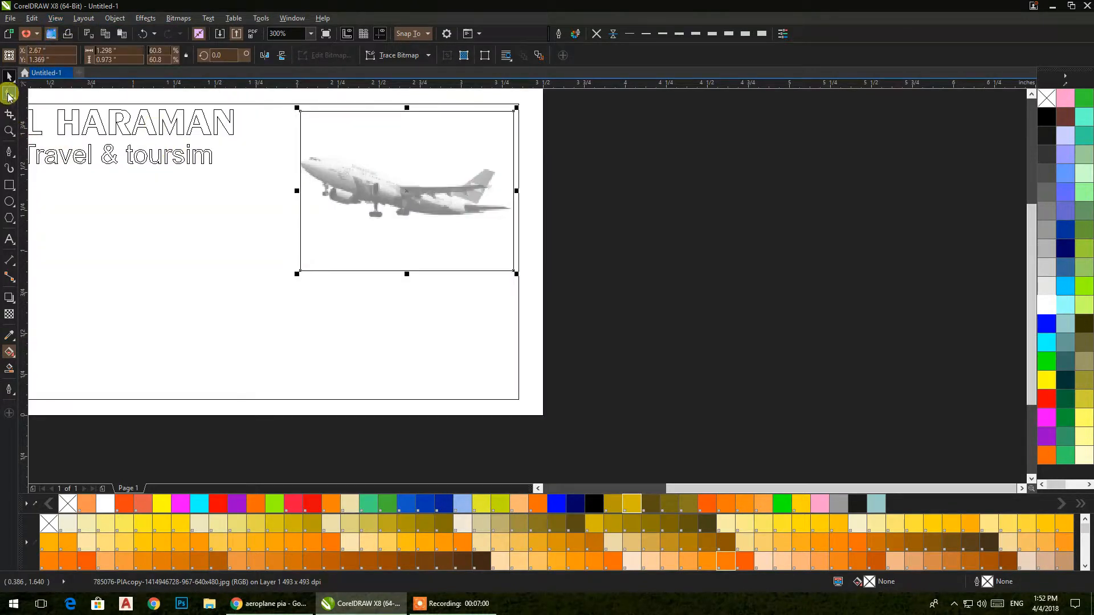
pyautogui.rightClick(300, 204)
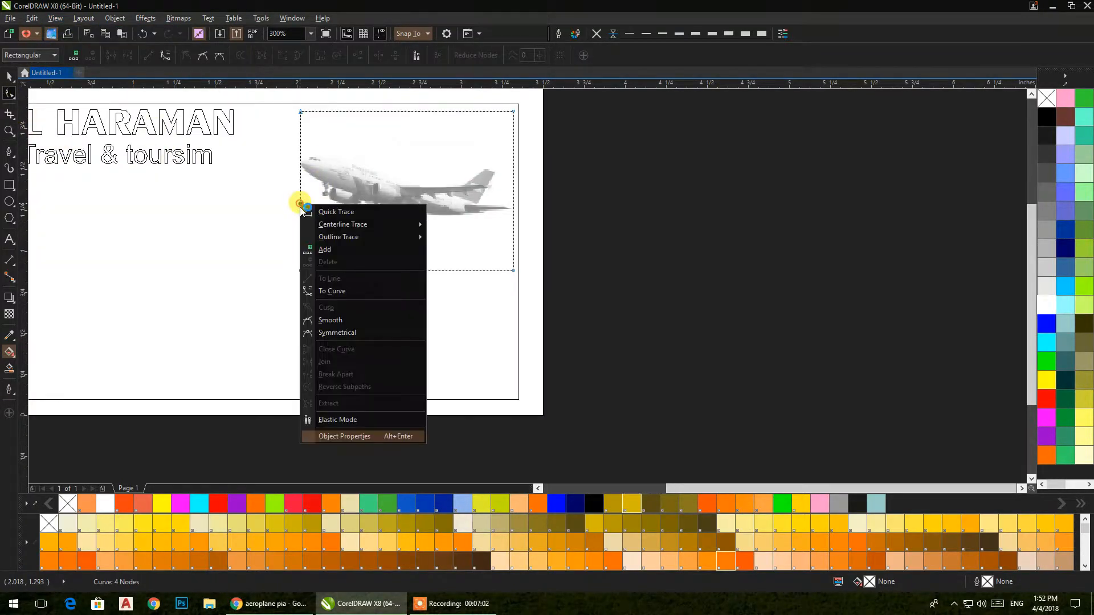
pyautogui.click(318, 250)
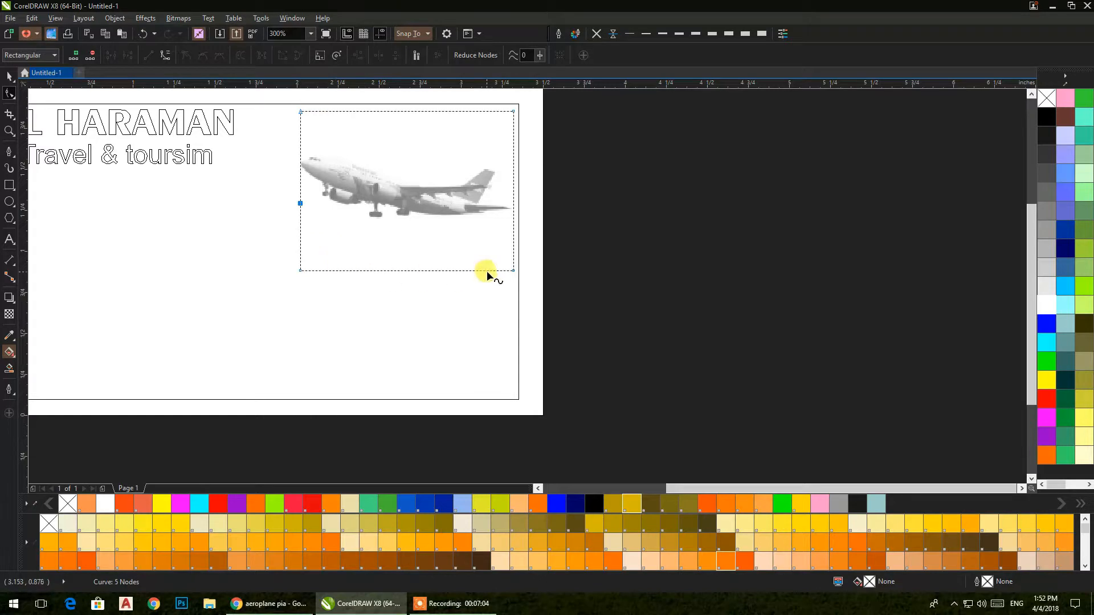
pyautogui.rightClick(300, 269)
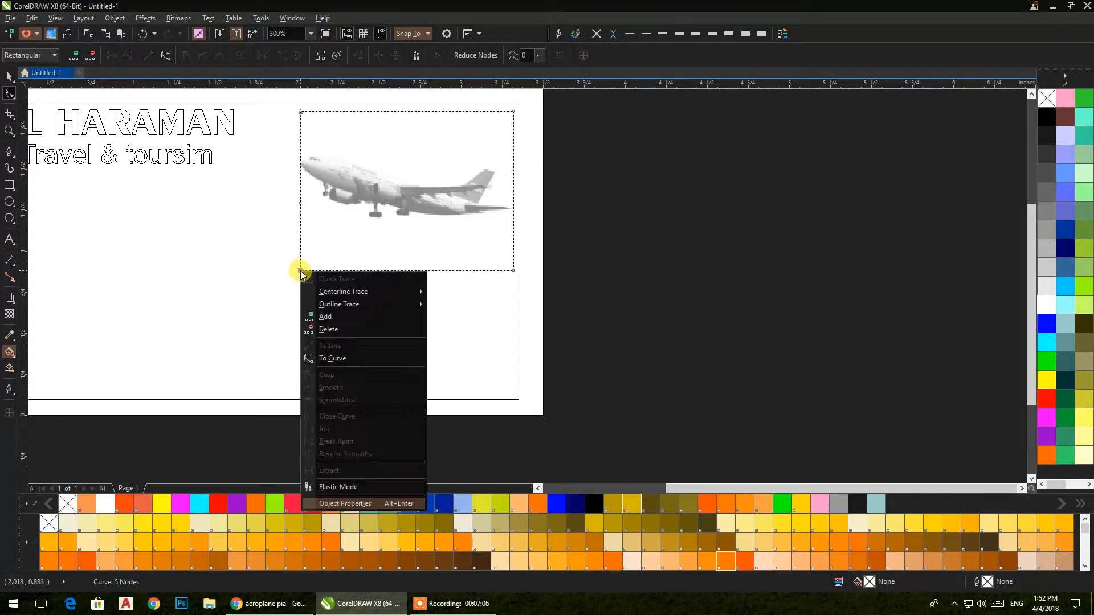
pyautogui.click(317, 325)
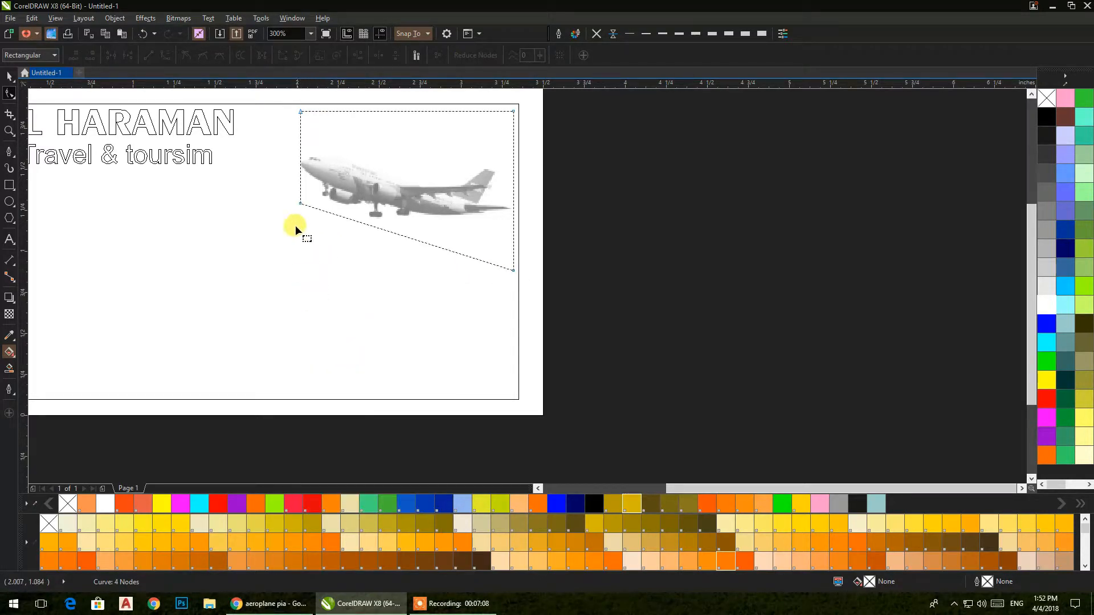
pyautogui.doubleClick(300, 184)
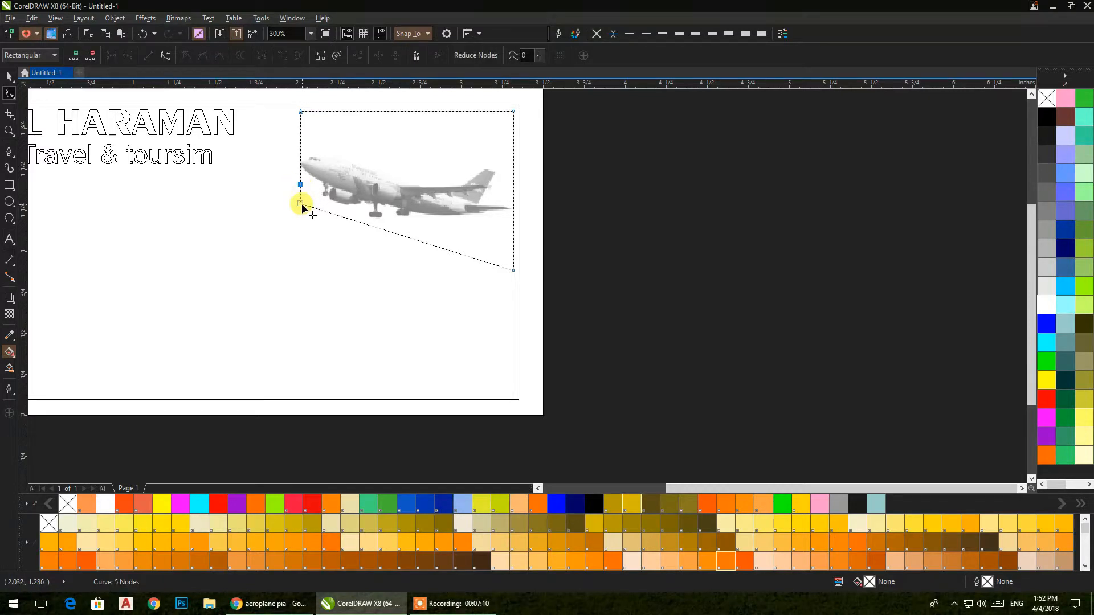
pyautogui.moveTo(300, 204); pyautogui.dragTo(337, 214)
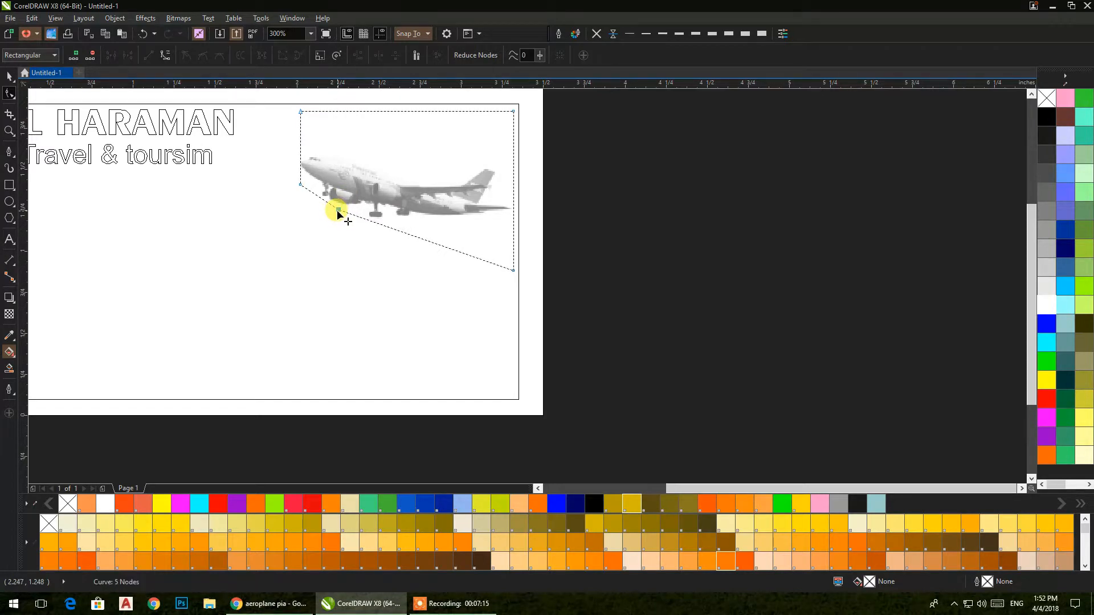
# Step: Add nodes on the photo's left, right and lower edges and remove its top corners
pyautogui.click(301, 146)
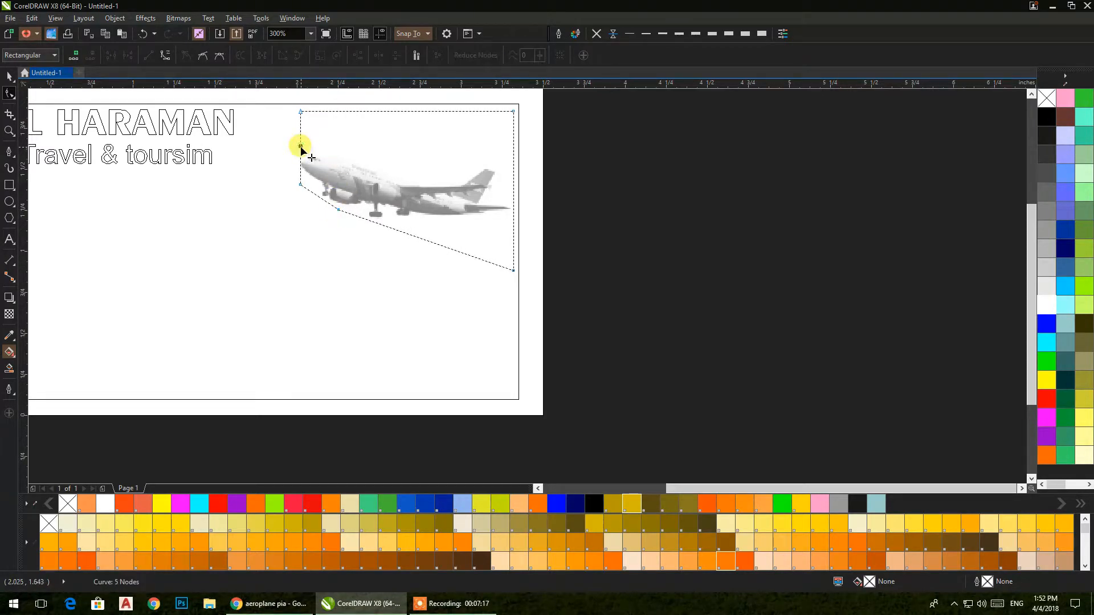
pyautogui.doubleClick(514, 166)
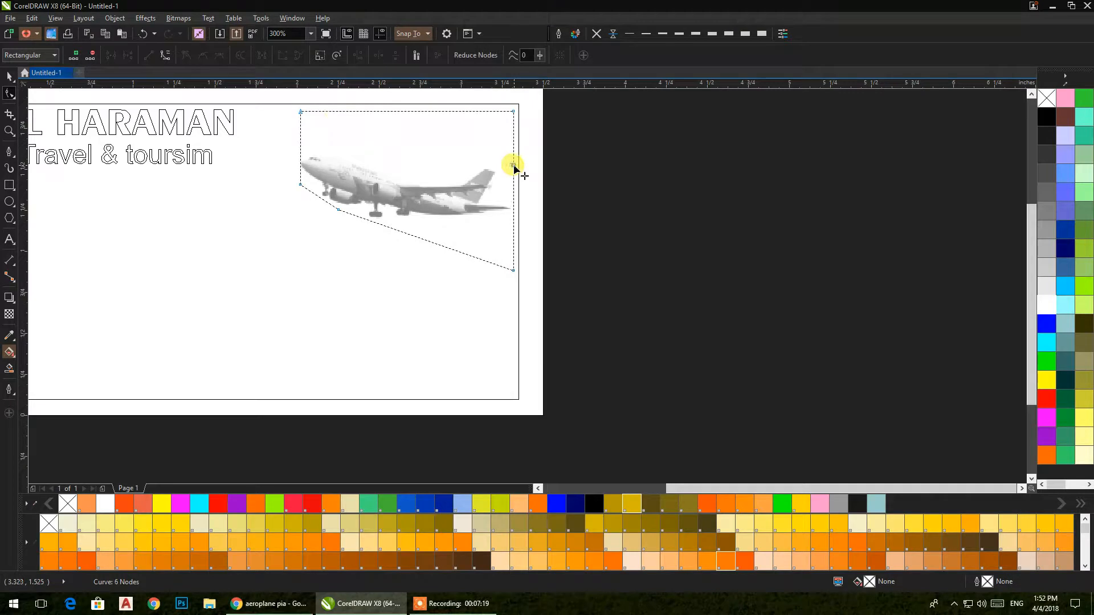
pyautogui.doubleClick(301, 112)
pyautogui.hotkey('ctrl', 'z')
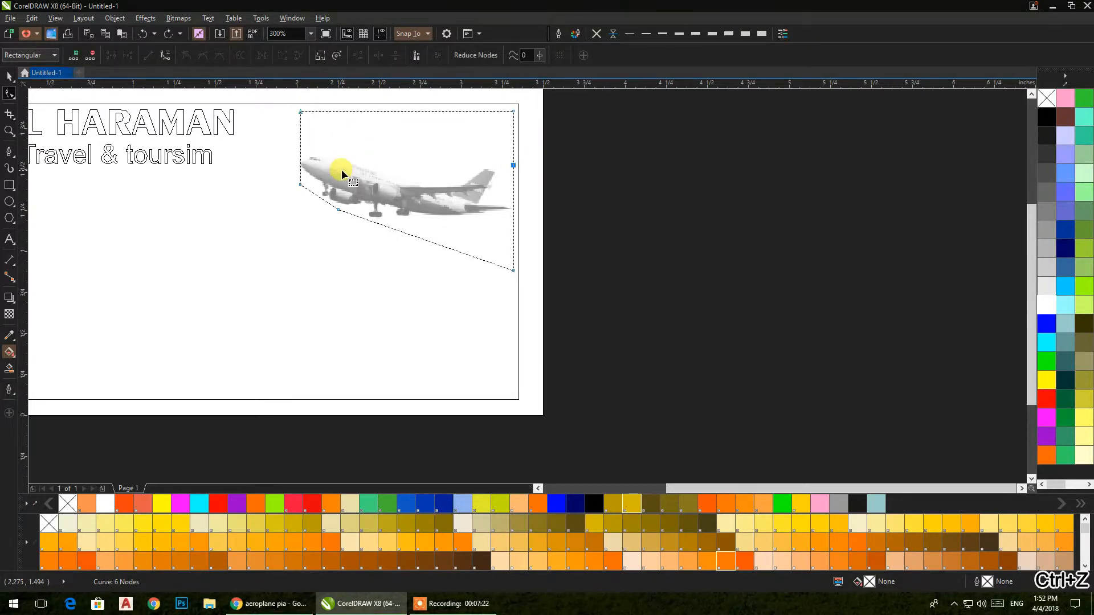
pyautogui.doubleClick(300, 145)
pyautogui.doubleClick(299, 112)
pyautogui.doubleClick(512, 112)
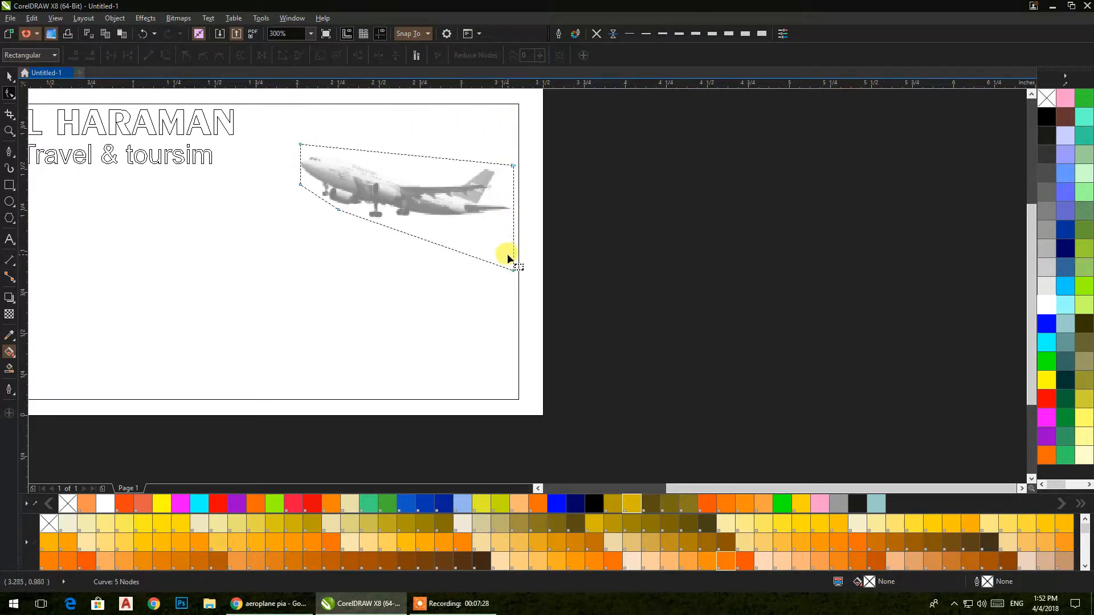
pyautogui.click(405, 231)
pyautogui.doubleClick(379, 224)
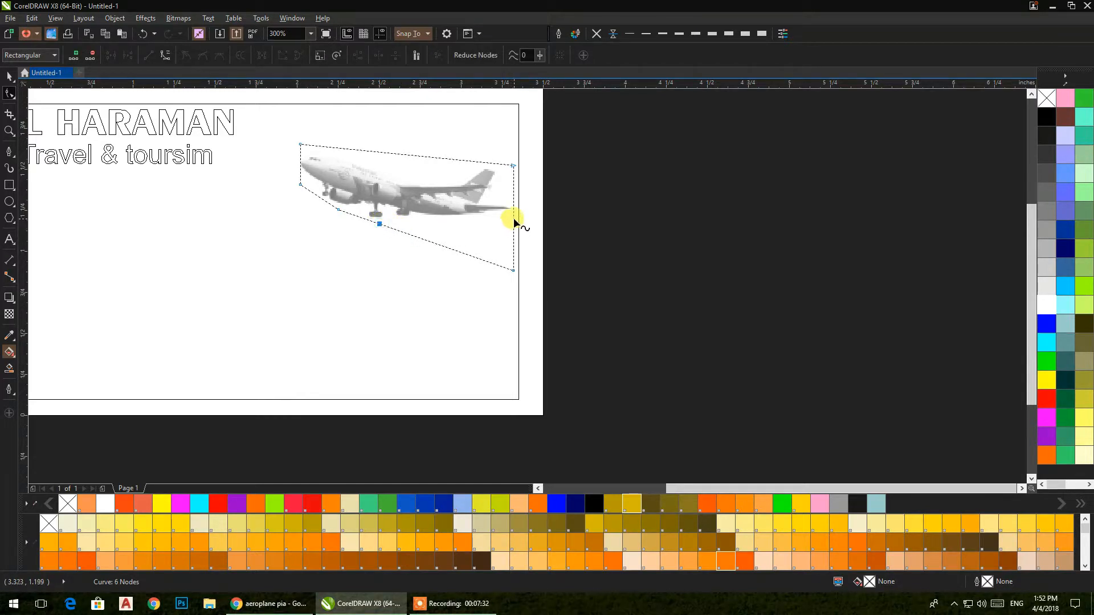
# Step: Remove the photo's bottom-right and top-left corner nodes and add nodes along its top and left edges
pyautogui.click(514, 266)
pyautogui.click(512, 214)
pyautogui.doubleClick(512, 214)
pyautogui.doubleClick(512, 268)
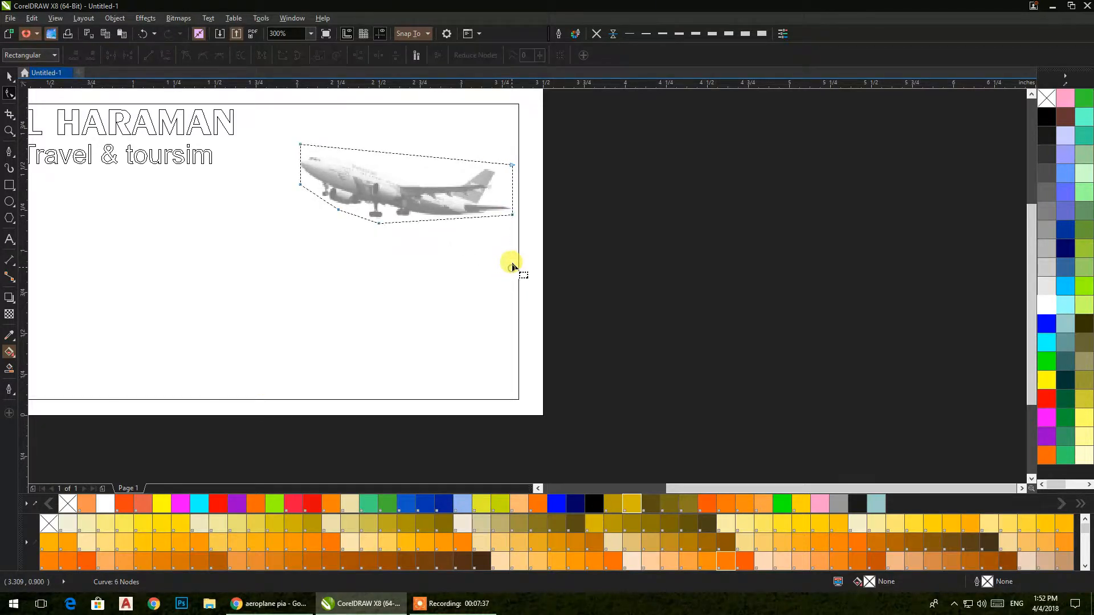
pyautogui.doubleClick(473, 160)
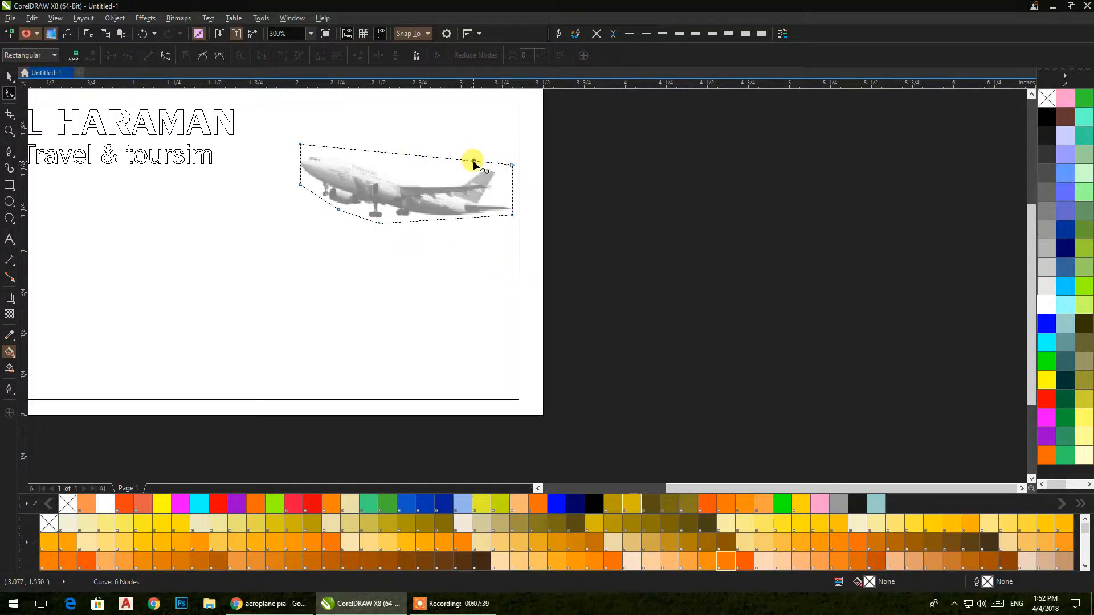
pyautogui.doubleClick(300, 151)
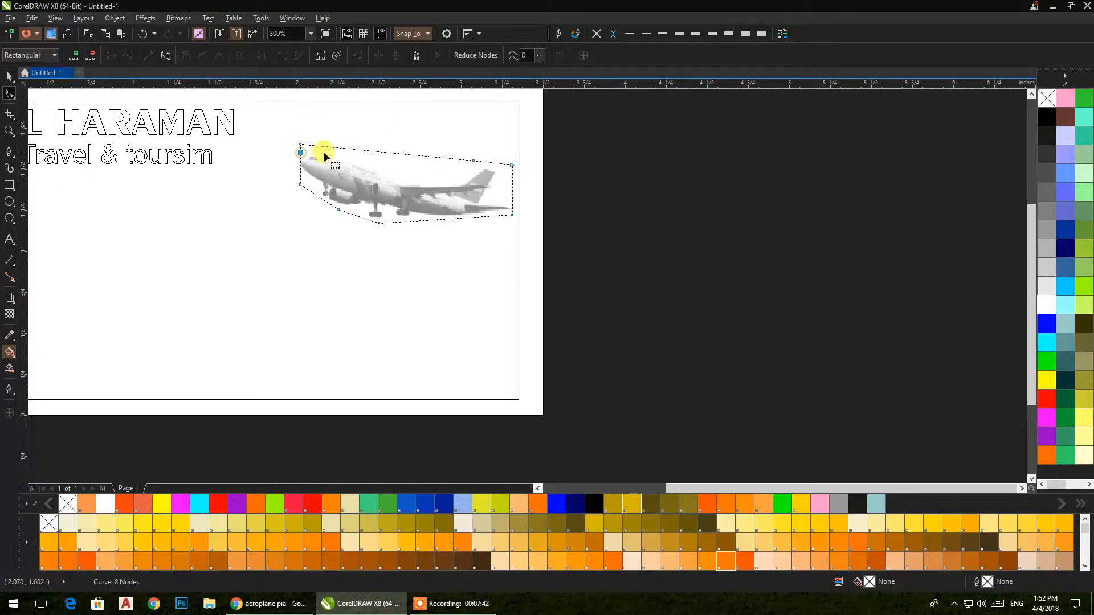
pyautogui.doubleClick(341, 147)
pyautogui.doubleClick(301, 145)
# Step: Convert the photo's top edge to a curve and bend it down over the plane
pyautogui.click(404, 154)
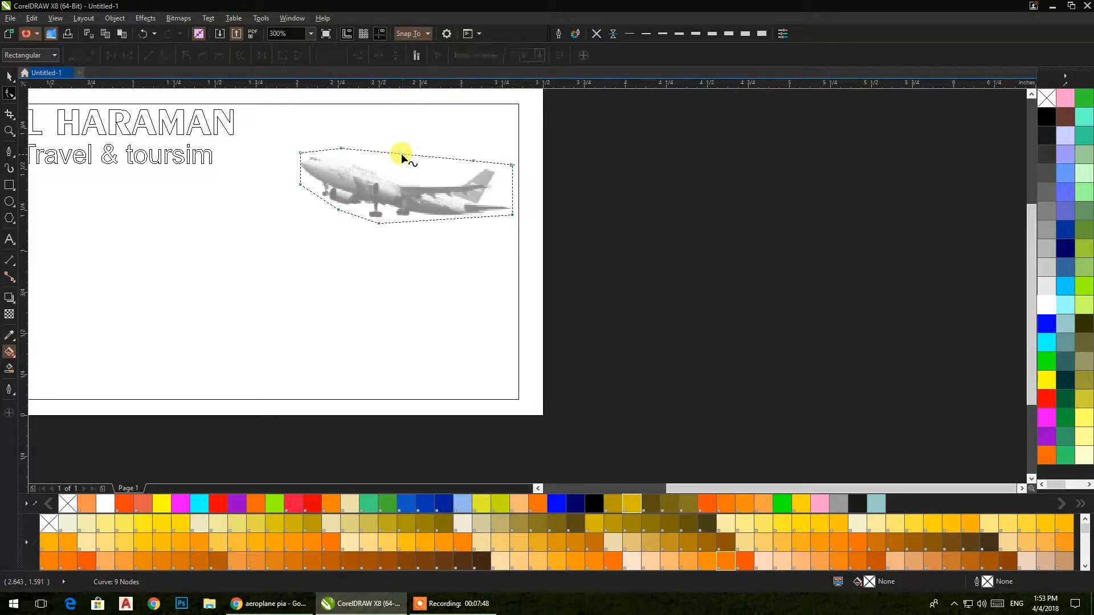
pyautogui.click(405, 154)
pyautogui.click(166, 55)
pyautogui.click(420, 155)
pyautogui.moveTo(414, 152); pyautogui.dragTo(420, 182)
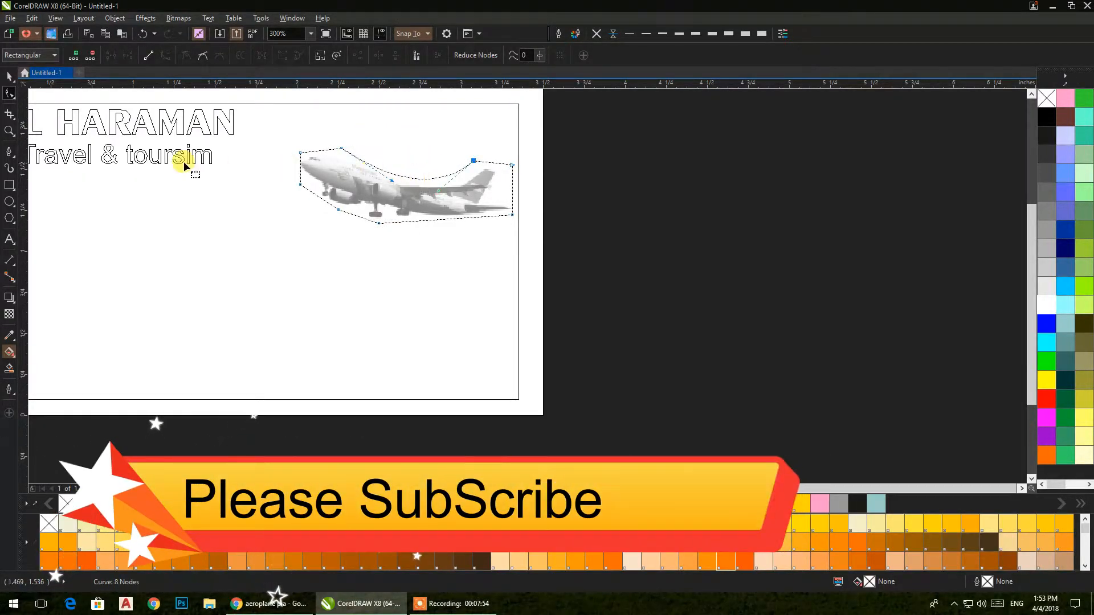
pyautogui.click(9, 76)
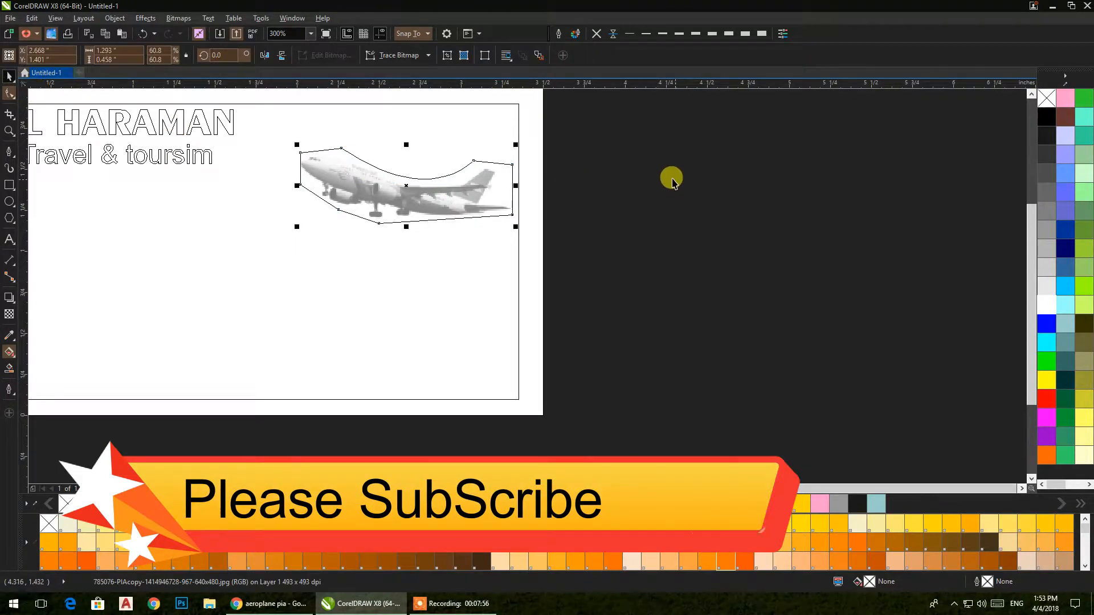
# Step: Switch the display back to normal full-colour view
pyautogui.click(56, 18)
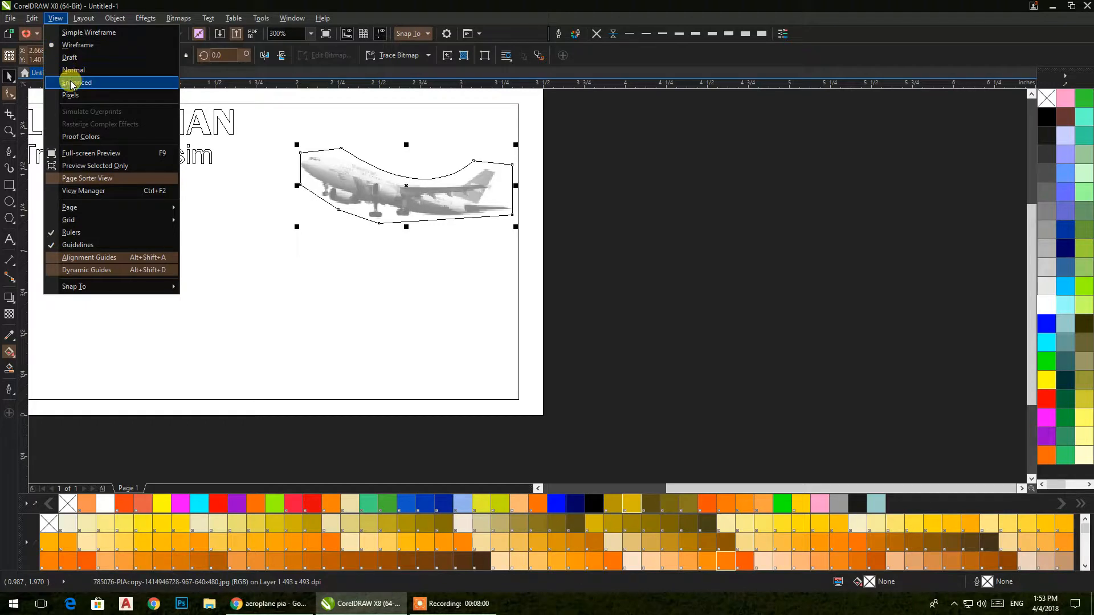
pyautogui.click(73, 70)
pyautogui.click(633, 186)
# Step: Move the airplane photo up slightly and enlarge it a little
pyautogui.moveTo(409, 197); pyautogui.dragTo(406, 171)
pyautogui.moveTo(292, 202); pyautogui.dragTo(287, 215)
pyautogui.moveTo(513, 203); pyautogui.dragTo(518, 206)
pyautogui.click(656, 228)
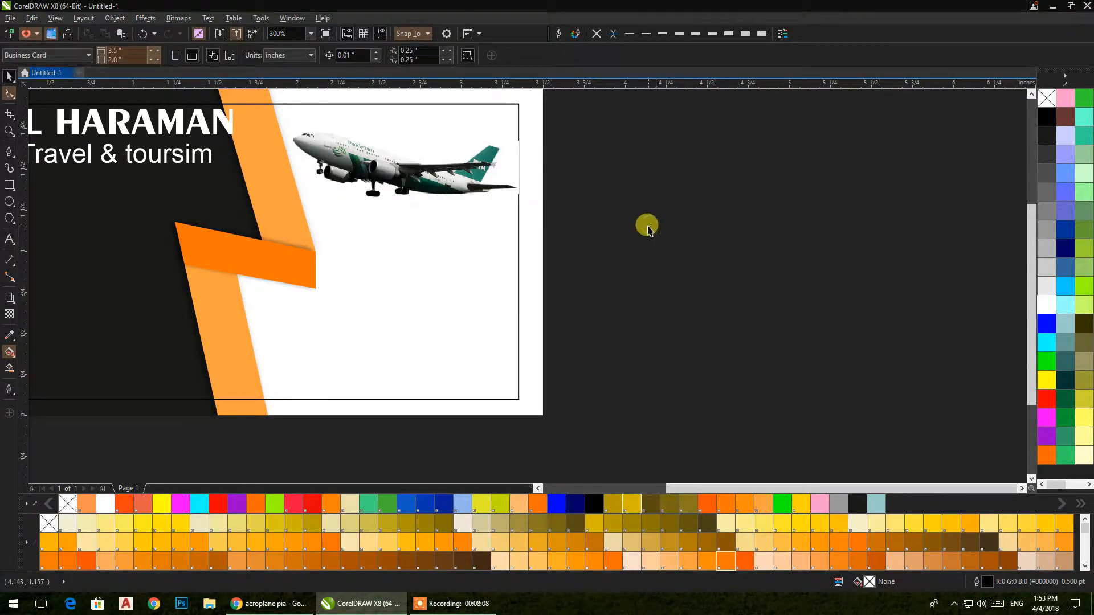
# Step: Scale down the heading block holding AL HARAMAN and Travel & toursim
pyautogui.moveTo(494, 247); pyautogui.dragTo(772, 247)
pyautogui.moveTo(655, 259); pyautogui.dragTo(671, 300)
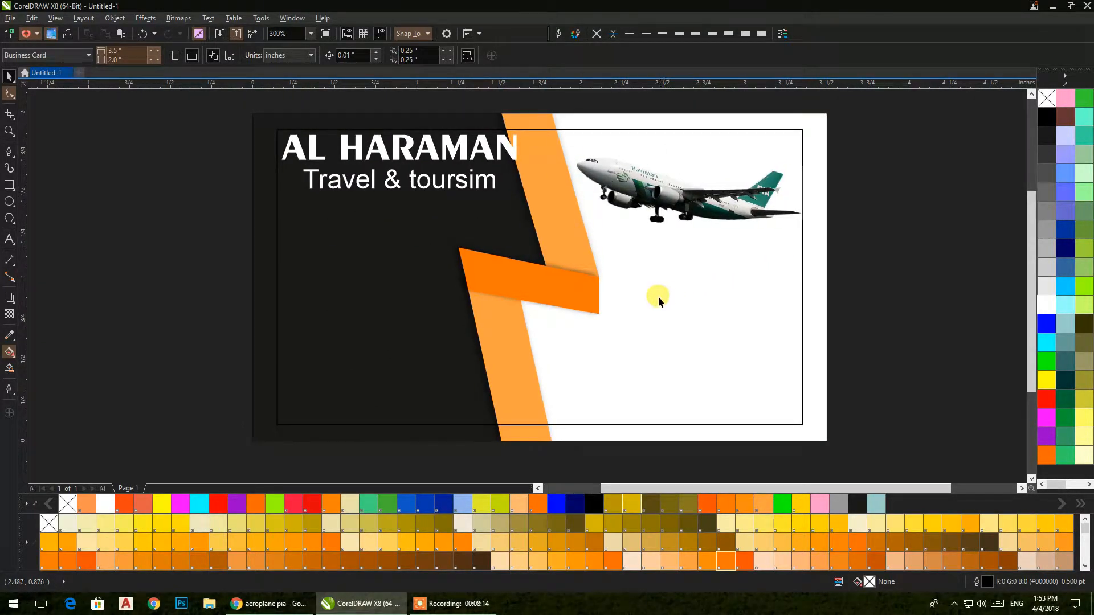
pyautogui.click(499, 156)
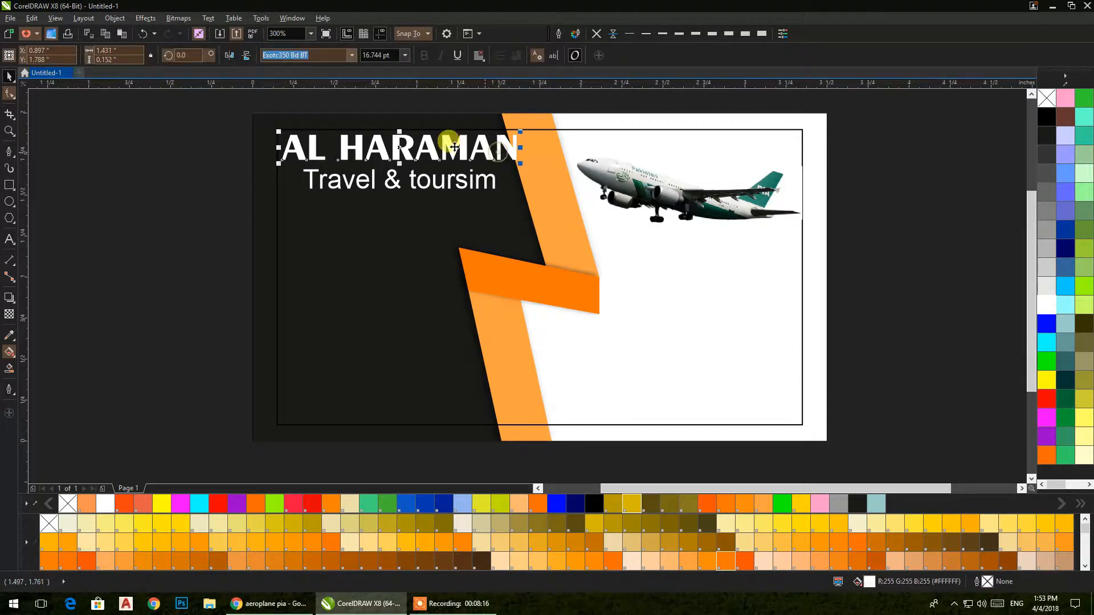
pyautogui.moveTo(220, 103); pyautogui.dragTo(508, 195)
pyautogui.click(149, 163)
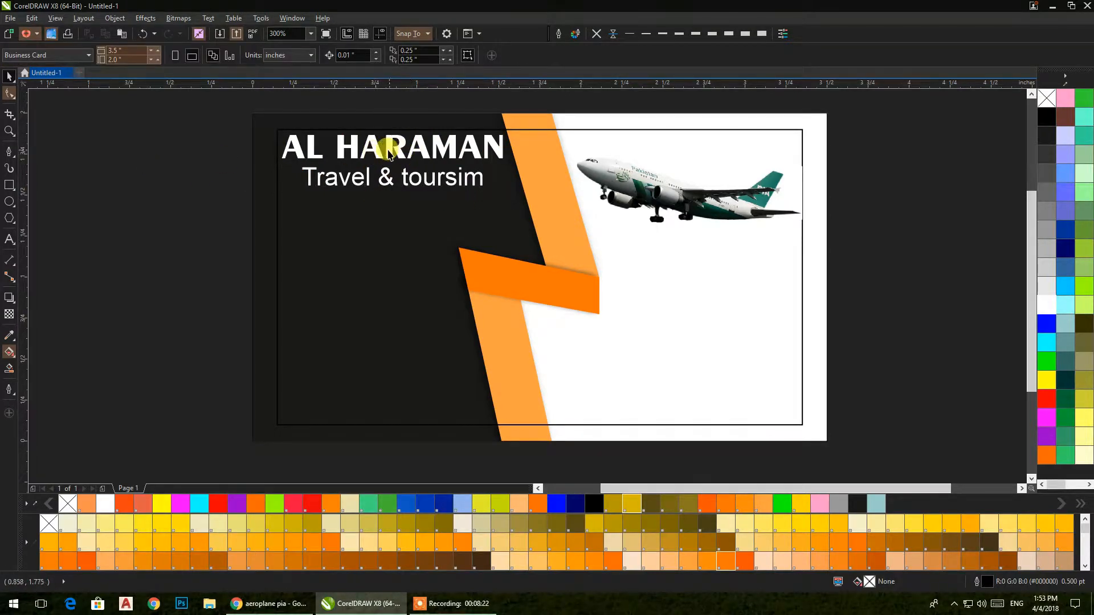
# Step: Colour the AL HARAMAN and Travel & toursim text orange
pyautogui.click(388, 153)
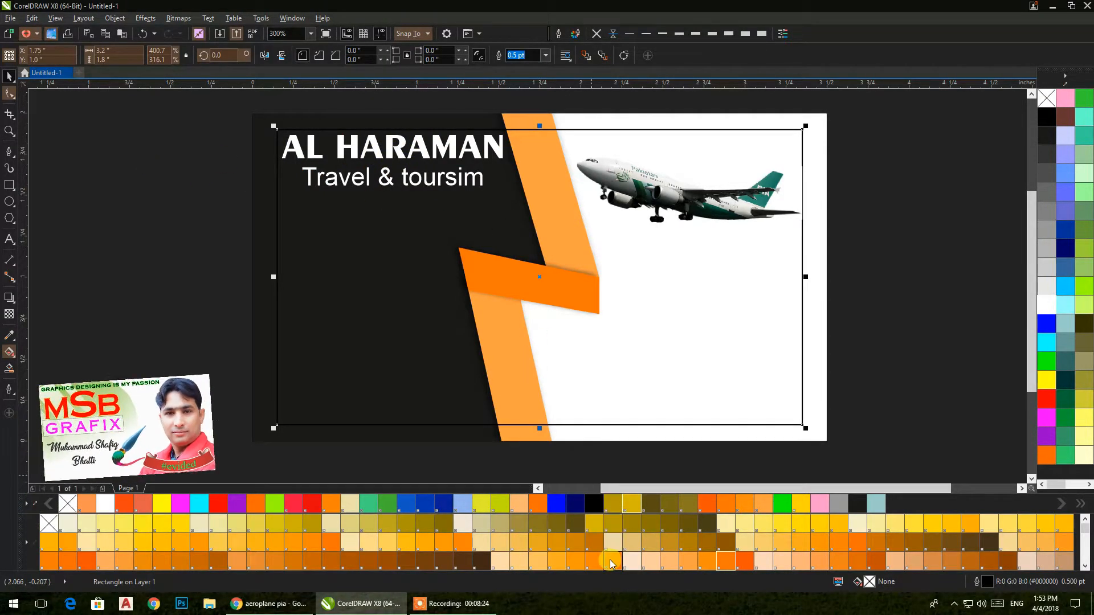
pyautogui.click(611, 565)
pyautogui.hotkey('ctrl', 'z')
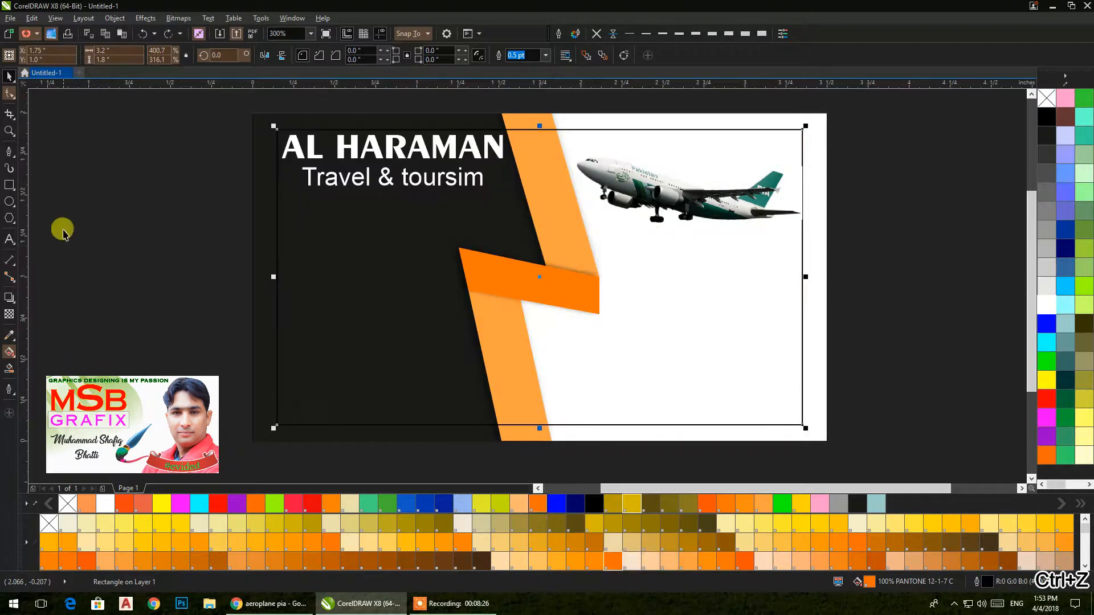
pyautogui.click(93, 181)
pyautogui.click(304, 156)
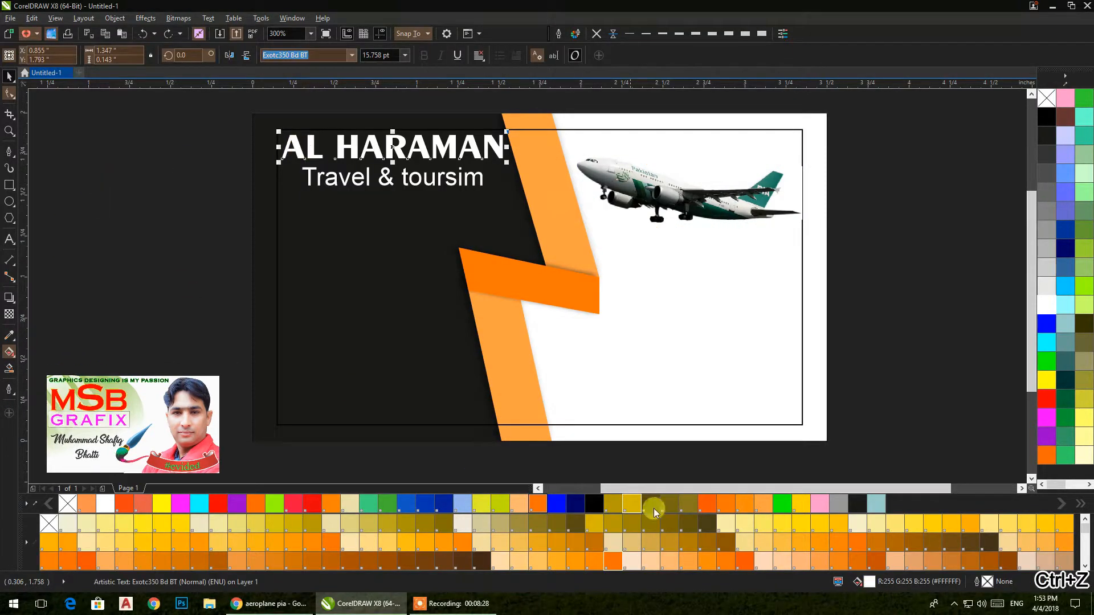
pyautogui.click(610, 561)
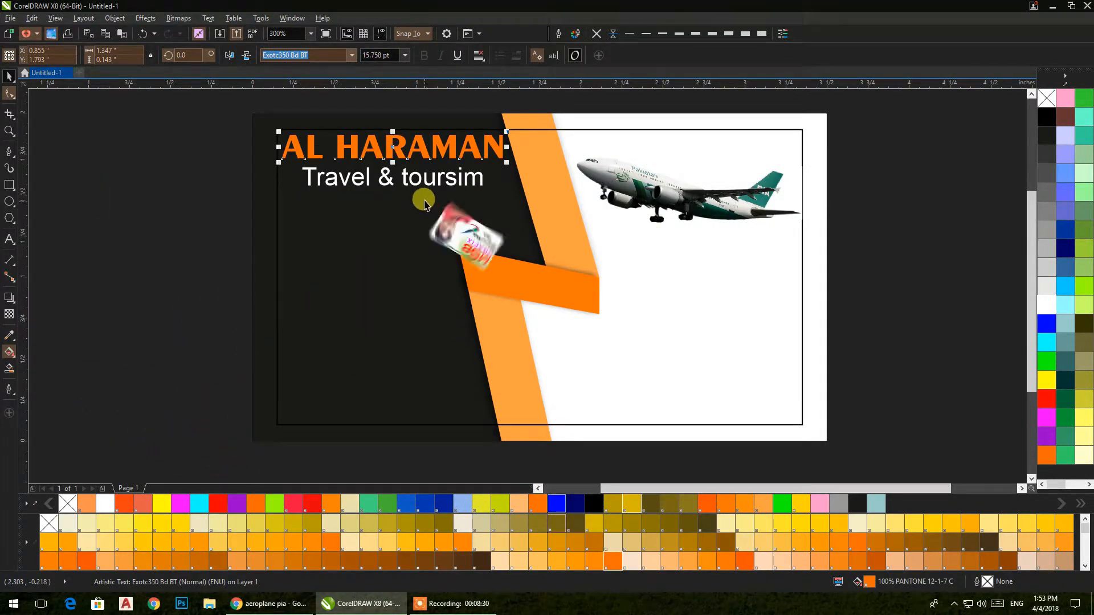
pyautogui.click(416, 179)
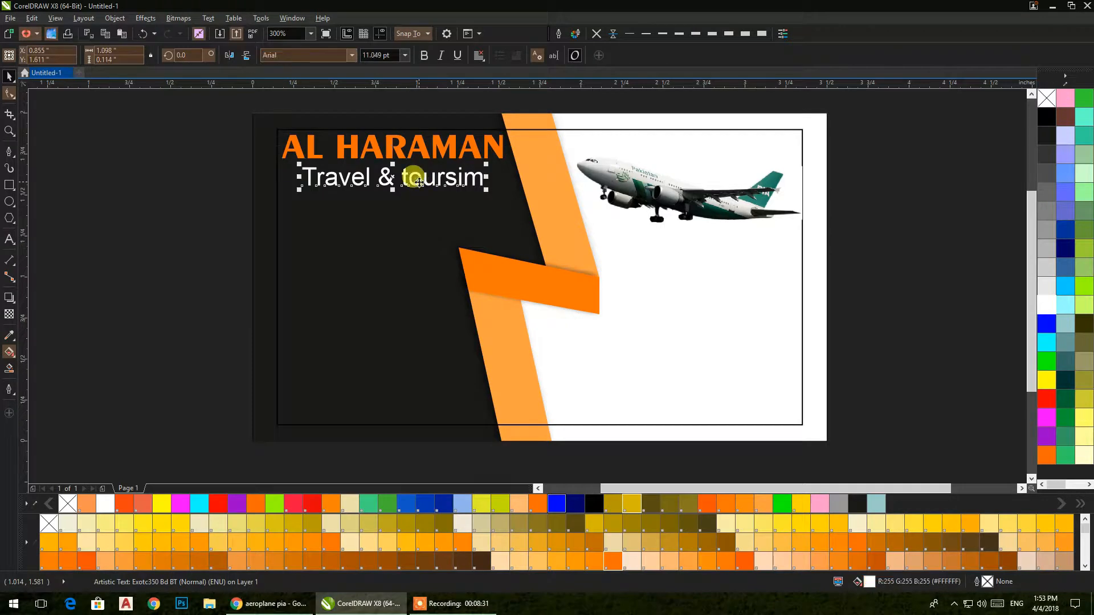
pyautogui.click(593, 564)
pyautogui.click(154, 180)
pyautogui.moveTo(154, 180)
pyautogui.mouseDown()
pyautogui.moveTo(194, 218)
pyautogui.moveTo(166, 180)
pyautogui.mouseUp()
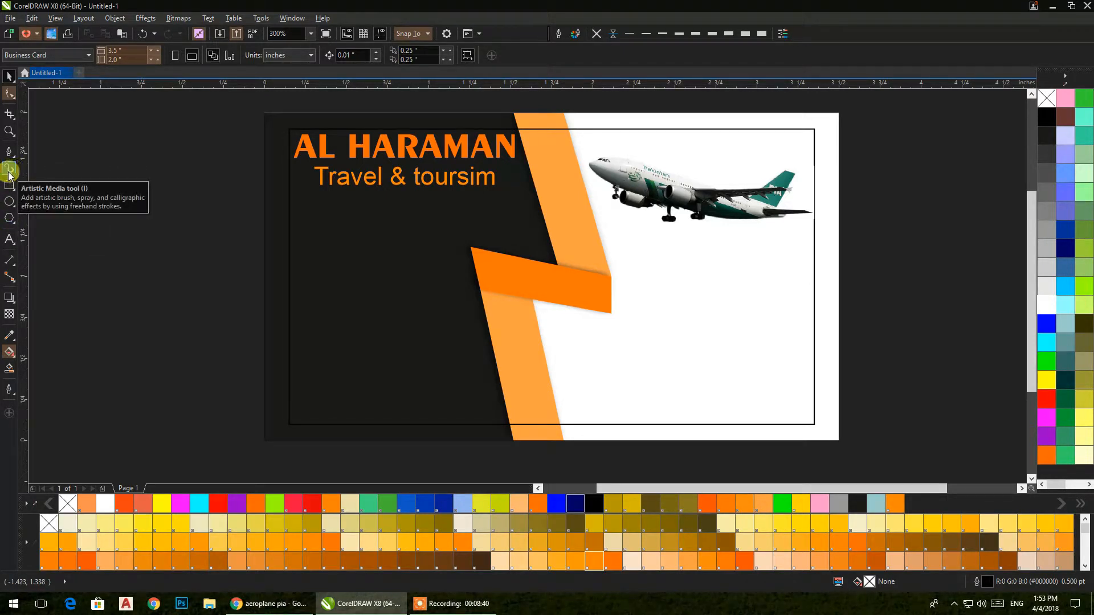
# Step: Draw a circle left of the card and a tall thin bar with rounded corners
pyautogui.click(8, 204)
pyautogui.moveTo(95, 200); pyautogui.dragTo(242, 347)
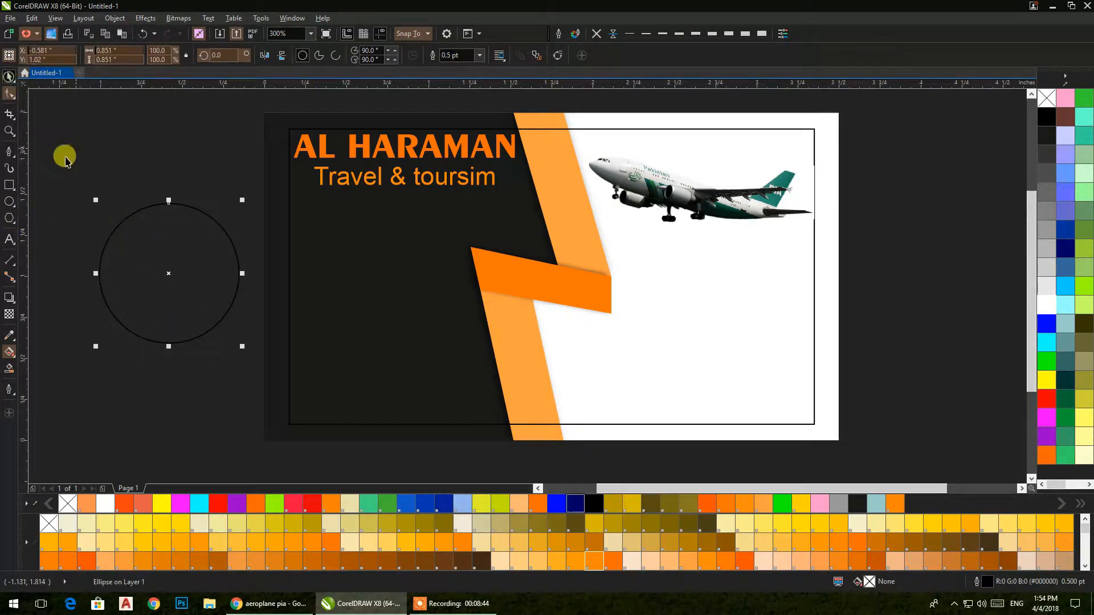
pyautogui.click(9, 185)
pyautogui.moveTo(90, 138); pyautogui.dragTo(85, 248)
pyautogui.click(10, 79)
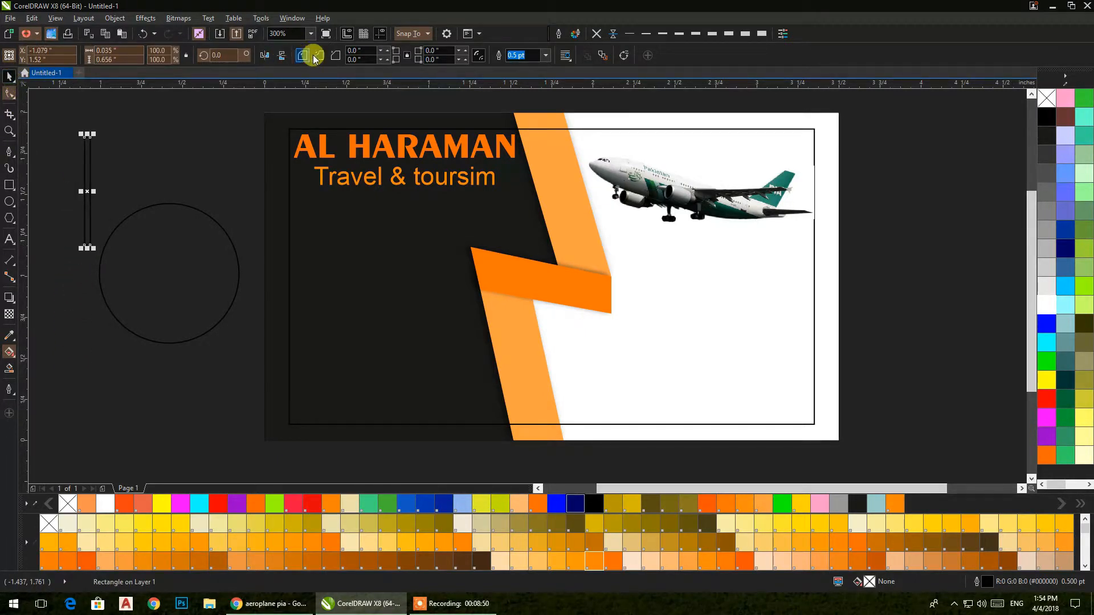
pyautogui.click(12, 94)
pyautogui.moveTo(88, 140); pyautogui.dragTo(88, 146)
pyautogui.click(10, 77)
# Step: Move the bar into the circle and add duplicate bars across it
pyautogui.moveTo(85, 179); pyautogui.dragTo(168, 260)
pyautogui.moveTo(172, 310); pyautogui.dragTo(182, 326)
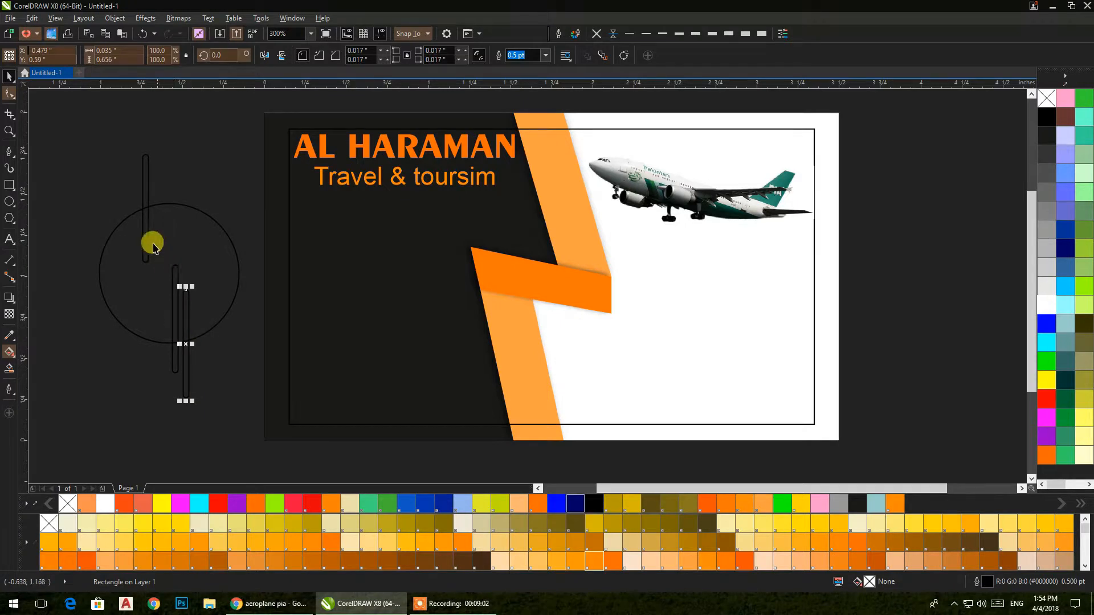
pyautogui.moveTo(145, 242); pyautogui.dragTo(138, 231)
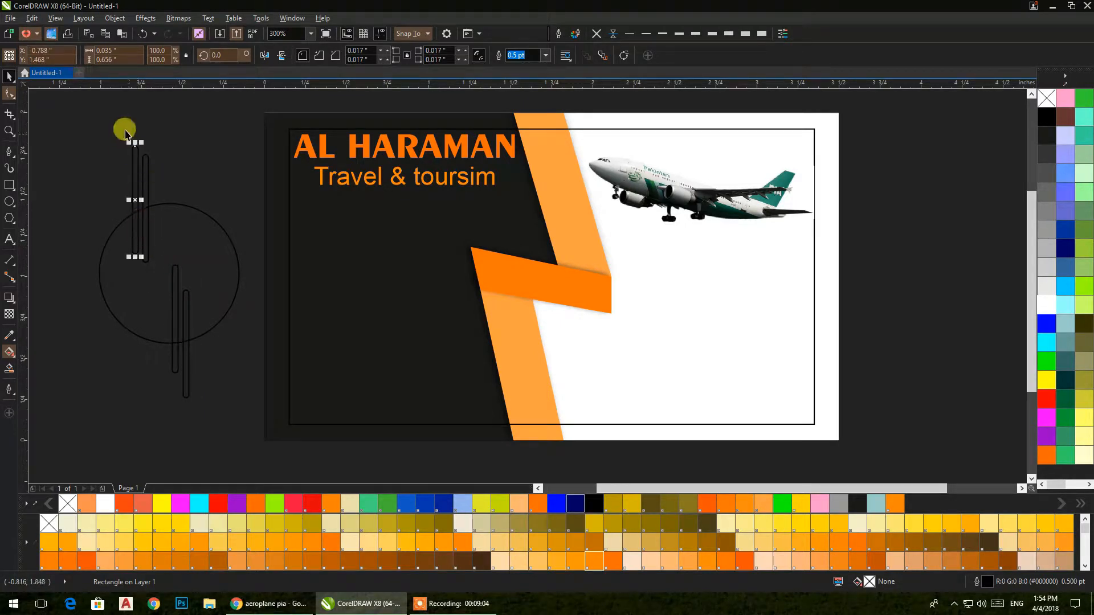
pyautogui.click(111, 130)
pyautogui.moveTo(110, 128); pyautogui.dragTo(211, 416)
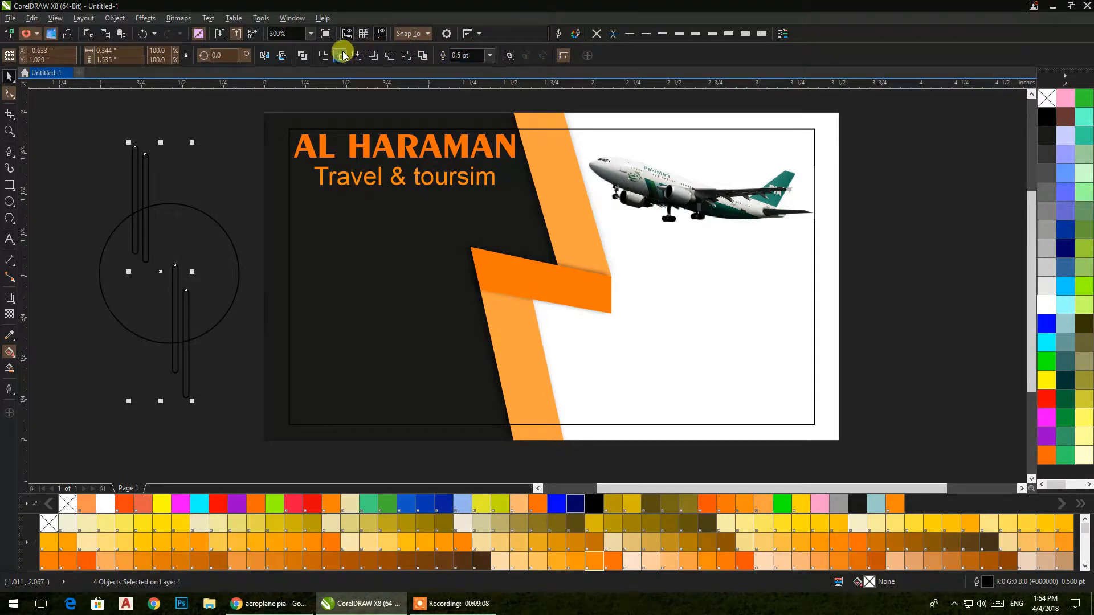
pyautogui.hotkey('ctrl', 'g')
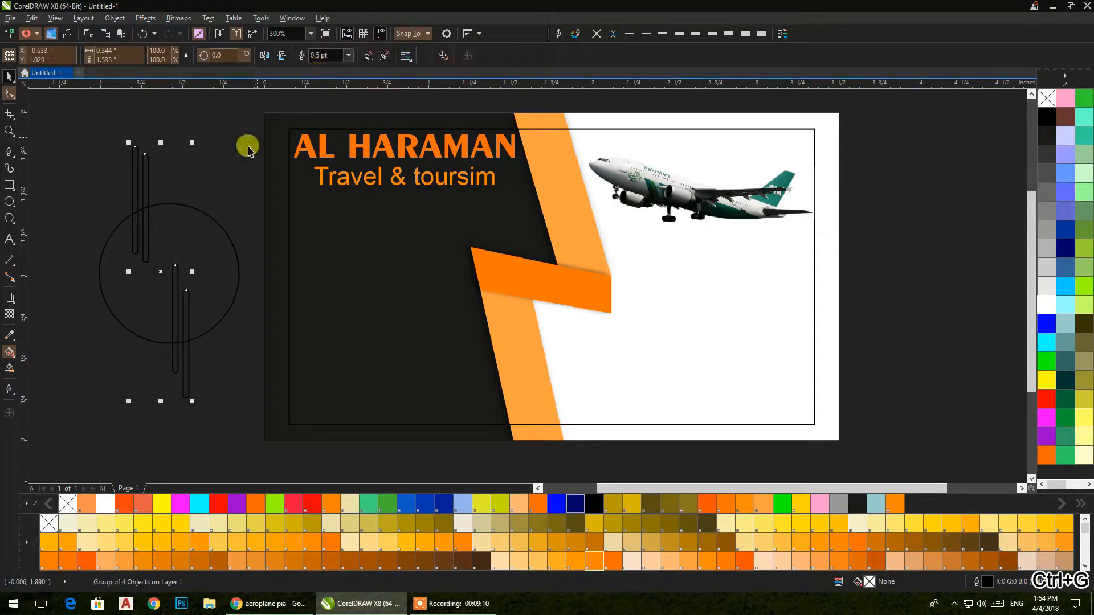
pyautogui.hotkey('ctrl', 'z')
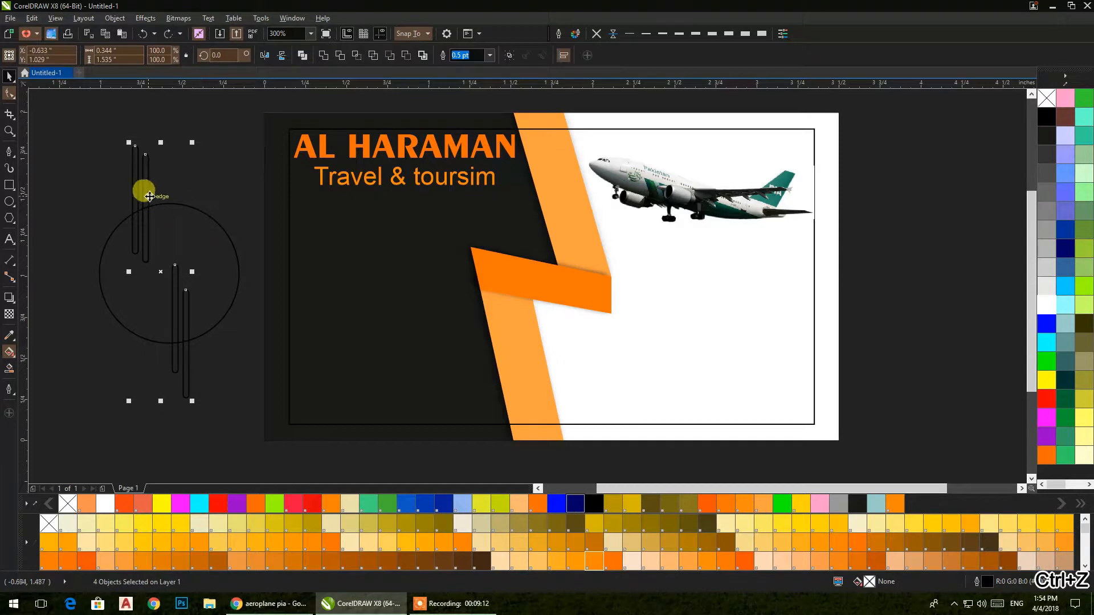
# Step: Group the bars and centre them horizontally on the circle
pyautogui.rightClick(146, 194)
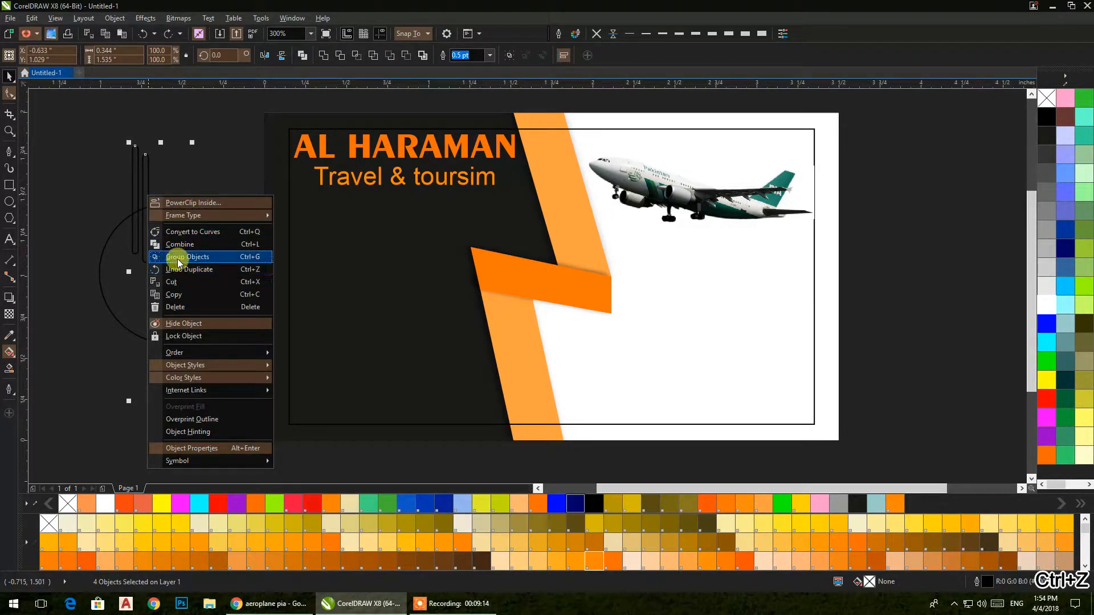
pyautogui.click(176, 257)
pyautogui.keyDown('shift'); pyautogui.click(193, 220); pyautogui.keyUp('shift')
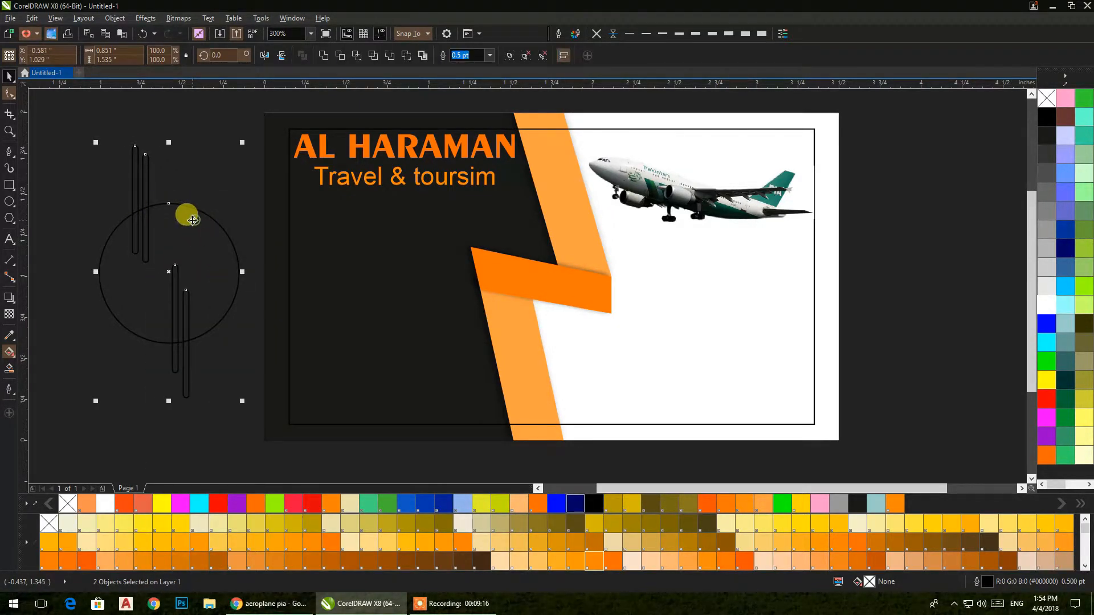
pyautogui.press('c')
# Step: Fill the bars red and the circle light grey #E6E6E6, removing the bars' outlines
pyautogui.click(210, 169)
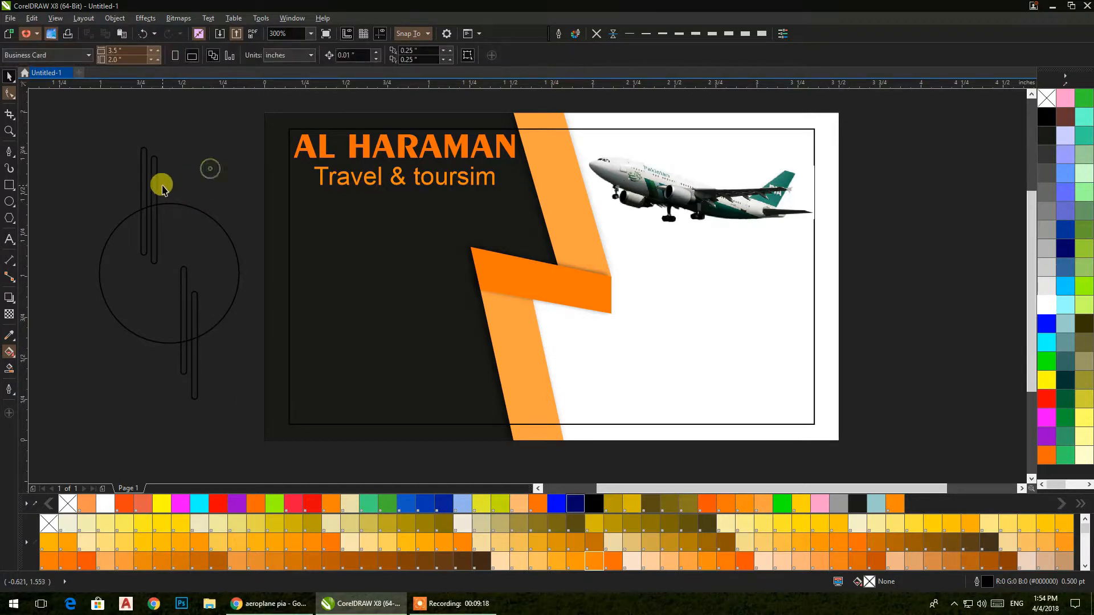
pyautogui.click(155, 182)
pyautogui.click(311, 504)
pyautogui.click(215, 289)
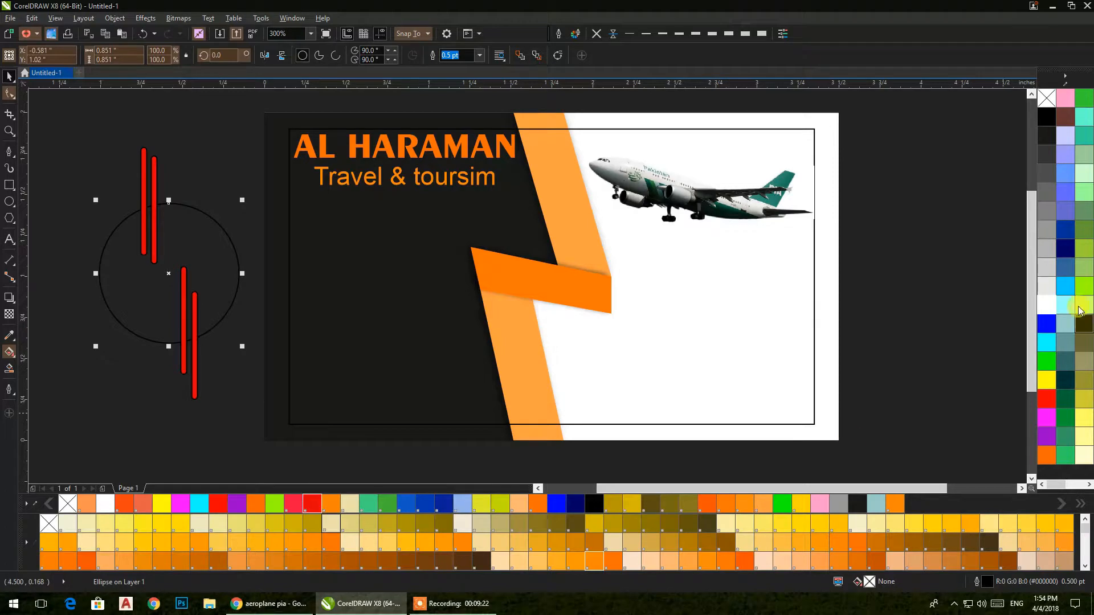
pyautogui.click(1046, 285)
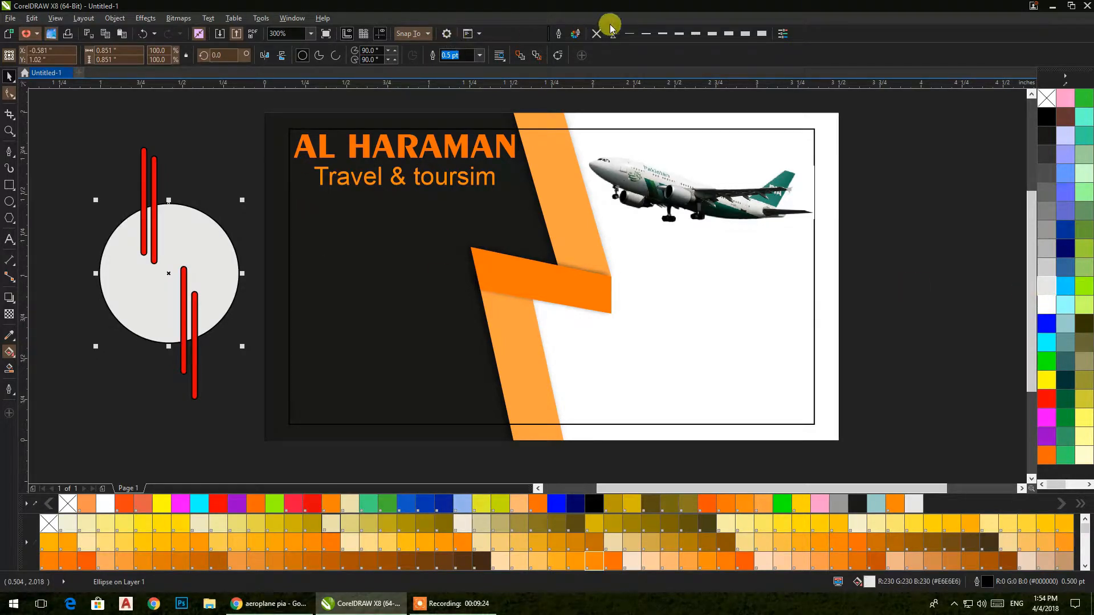
pyautogui.moveTo(110, 119); pyautogui.dragTo(268, 409)
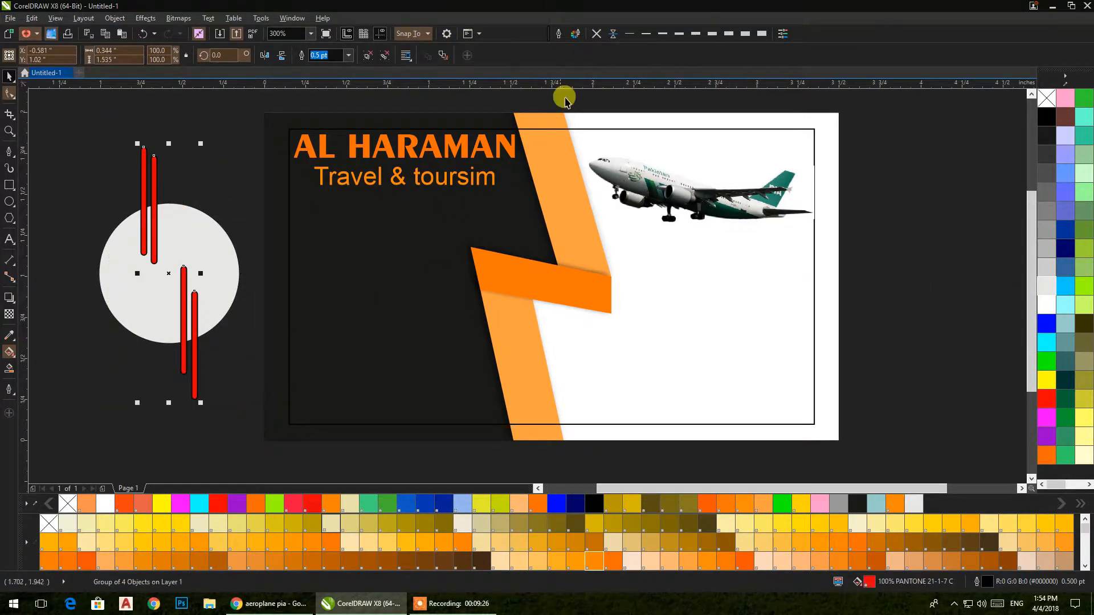
pyautogui.click(592, 37)
pyautogui.click(94, 157)
pyautogui.click(120, 246)
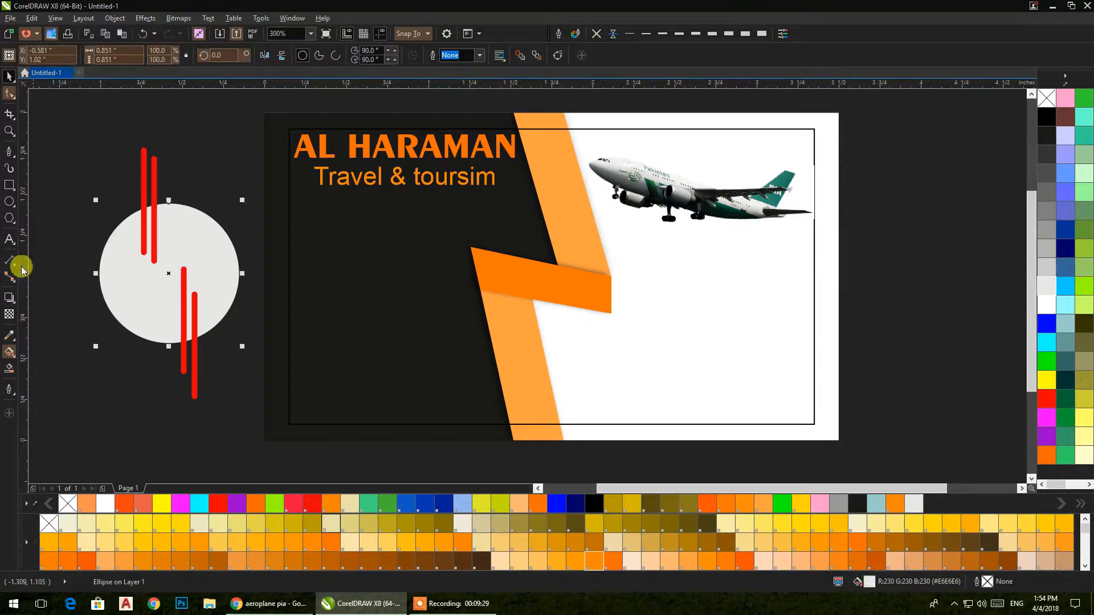
# Step: Give the circle an elliptical fountain fill and widen its gradient ring
pyautogui.click(13, 304)
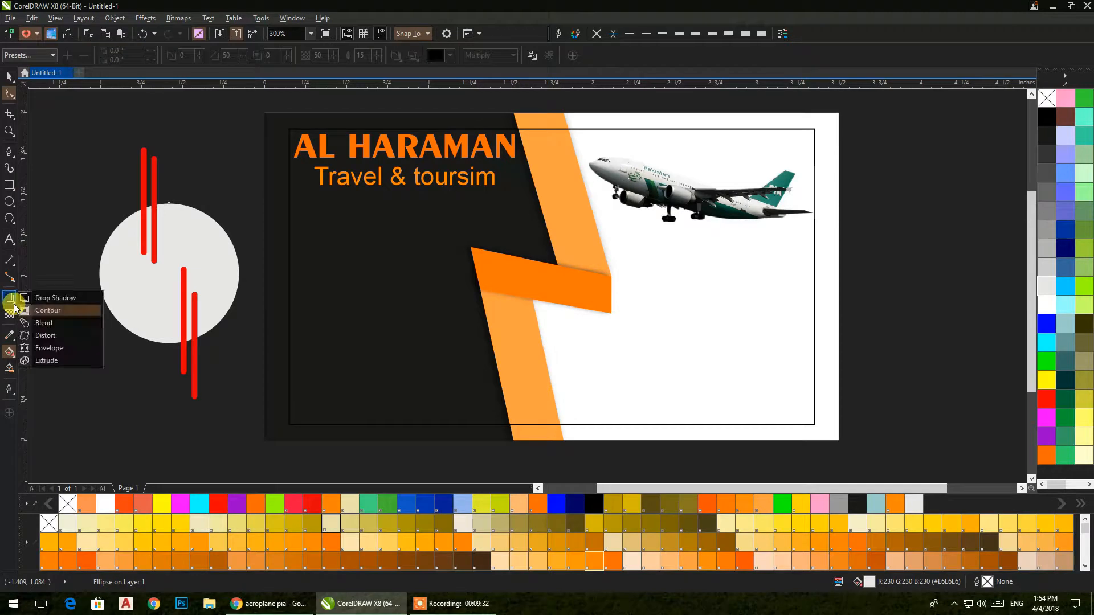
pyautogui.click(25, 349)
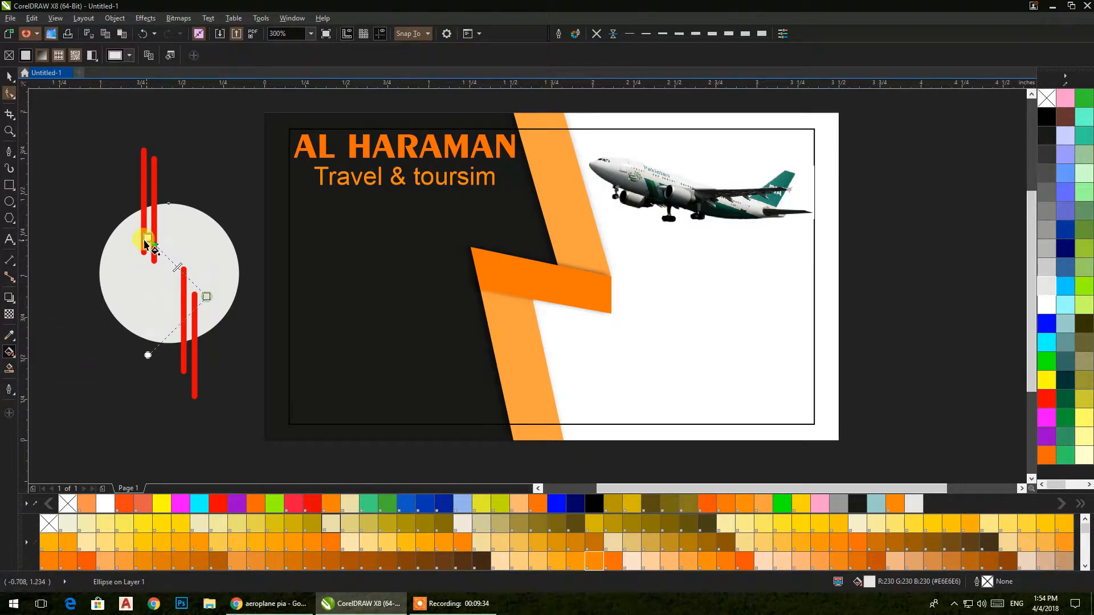
pyautogui.click(182, 55)
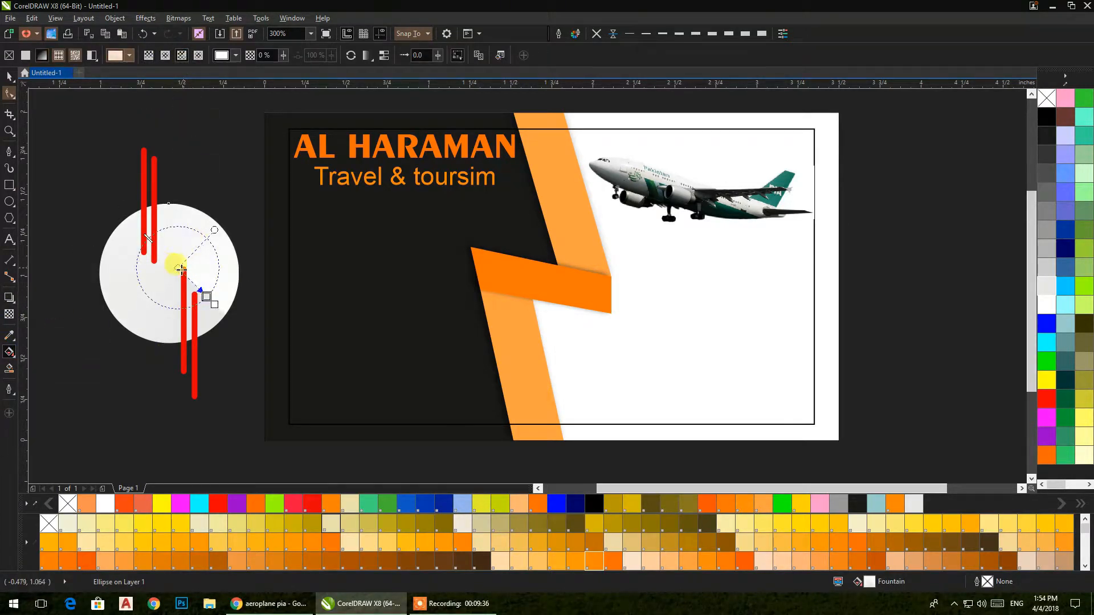
pyautogui.moveTo(173, 267); pyautogui.dragTo(179, 289)
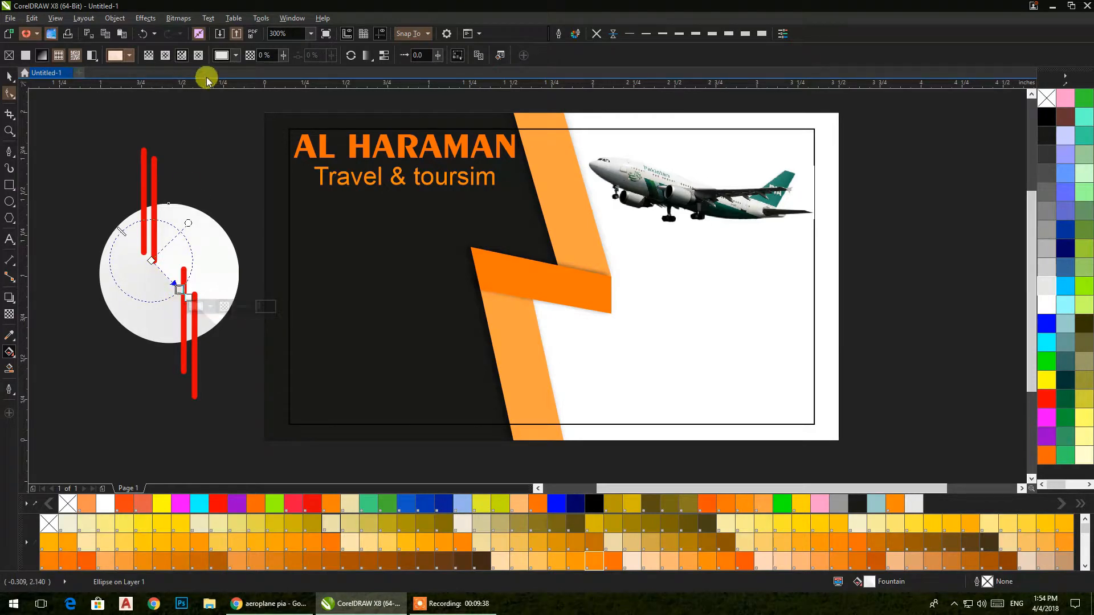
pyautogui.click(166, 56)
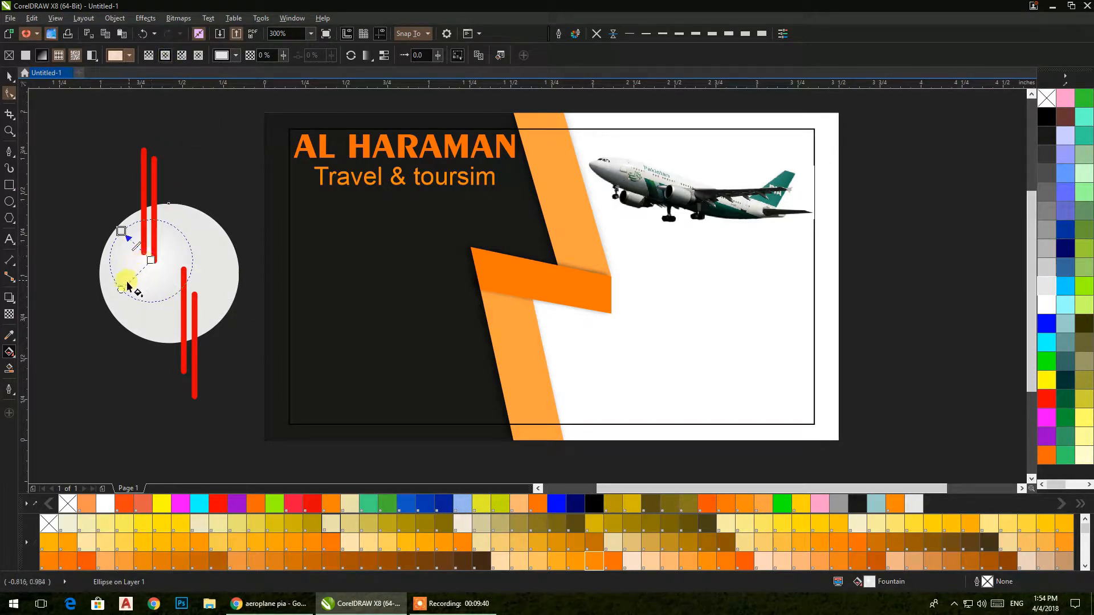
pyautogui.moveTo(121, 230); pyautogui.dragTo(113, 218)
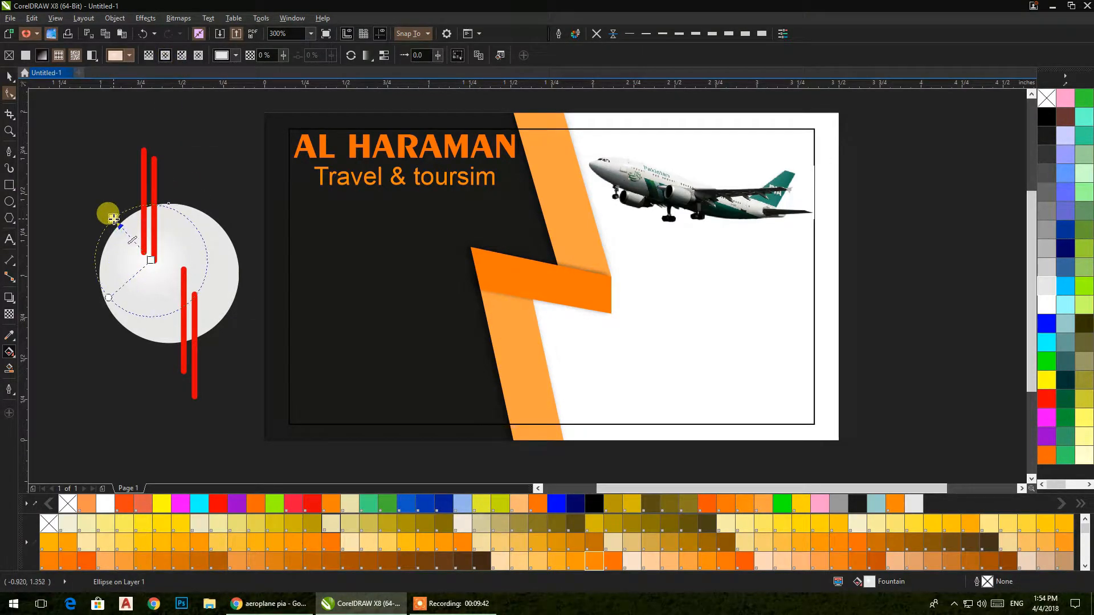
pyautogui.click(159, 262)
# Step: Colour the gradient orange on the outside and light orange at its centre
pyautogui.click(151, 259)
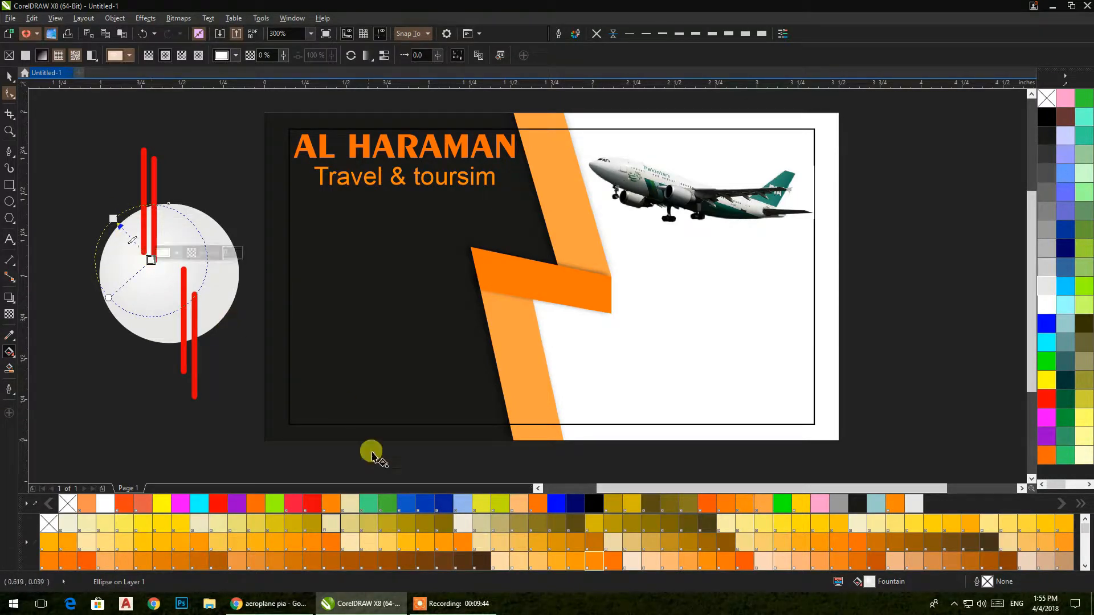
pyautogui.click(210, 365)
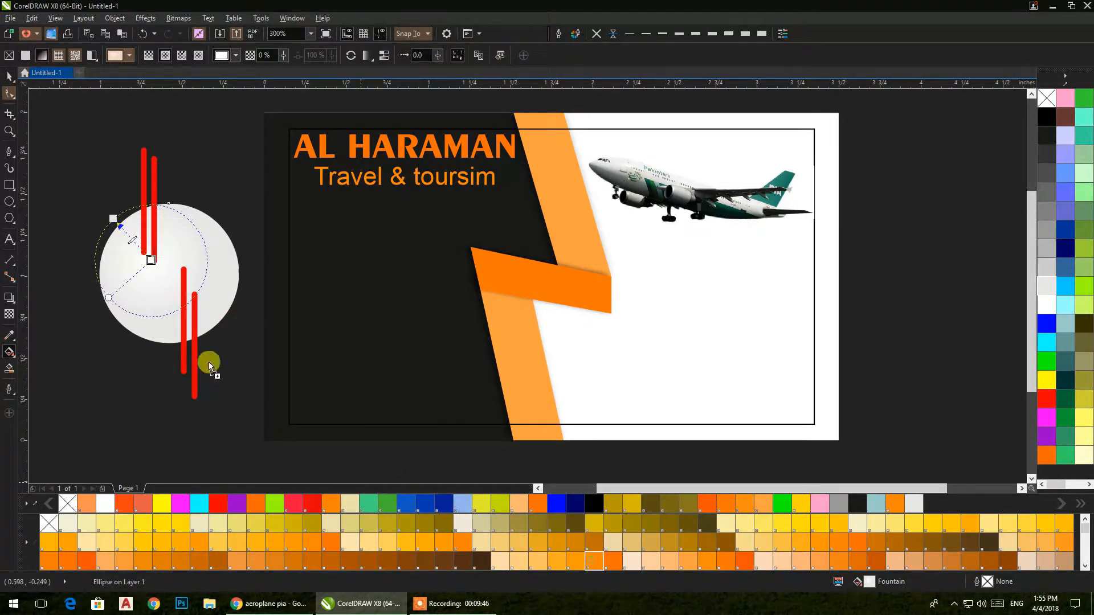
pyautogui.moveTo(116, 223); pyautogui.dragTo(116, 223)
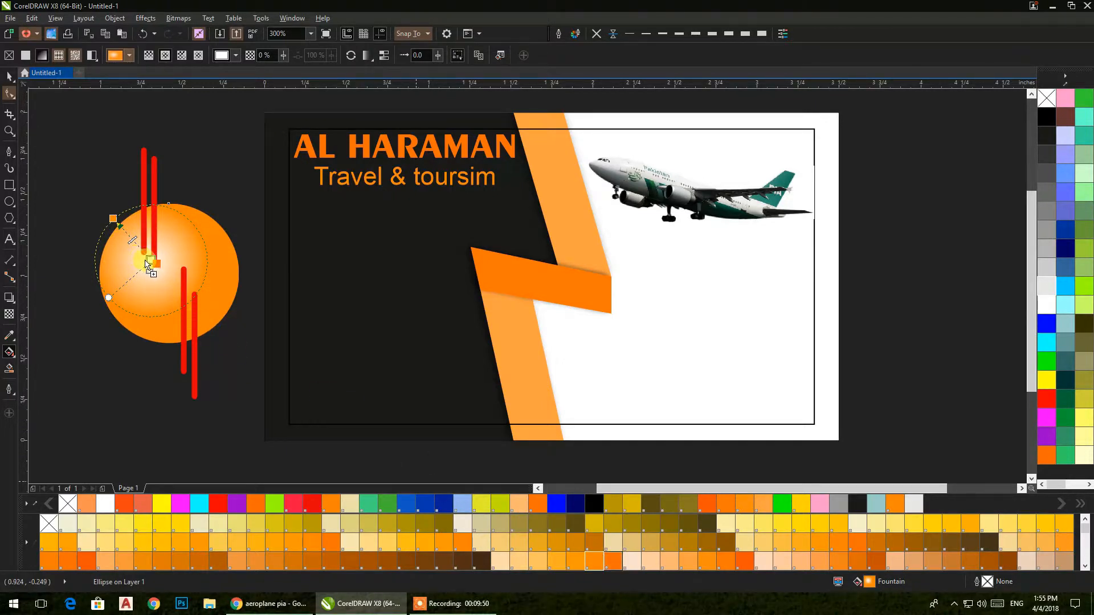
pyautogui.moveTo(150, 260); pyautogui.dragTo(149, 261)
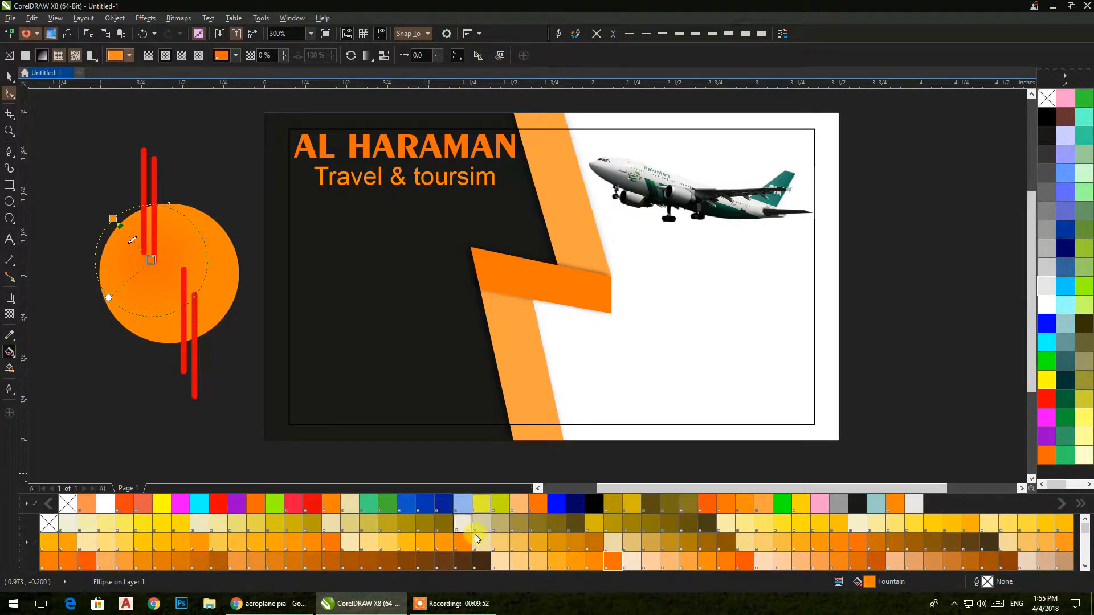
pyautogui.moveTo(170, 296); pyautogui.dragTo(151, 260)
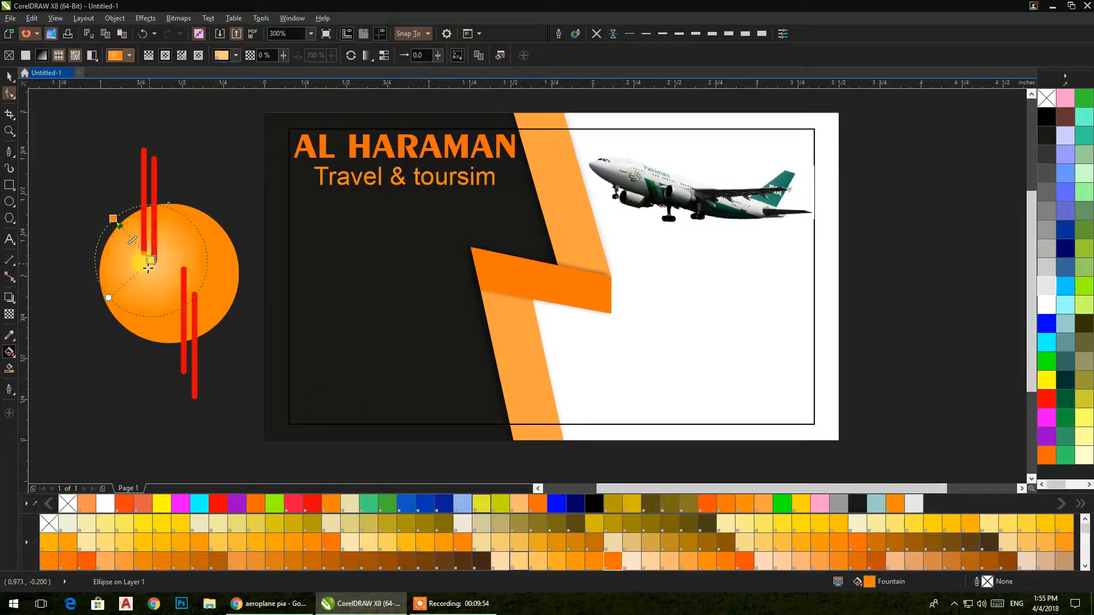
pyautogui.click(10, 76)
# Step: Recolour the right-hand bar and the lower bar dark brown
pyautogui.click(143, 179)
pyautogui.keyDown('ctrl'); pyautogui.click(155, 180); pyautogui.keyUp('ctrl')
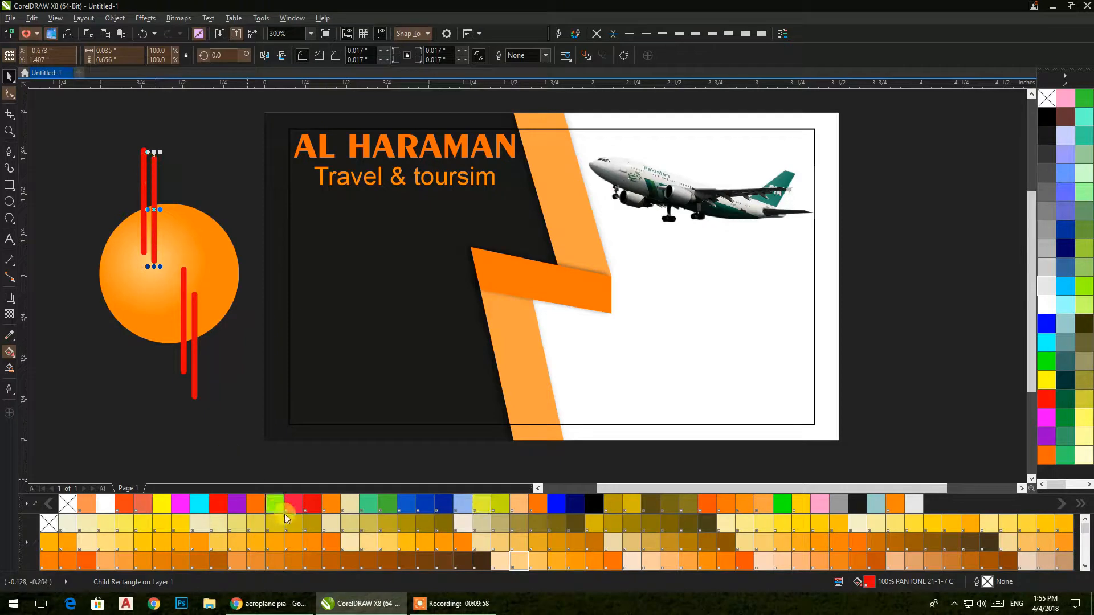
pyautogui.click(459, 547)
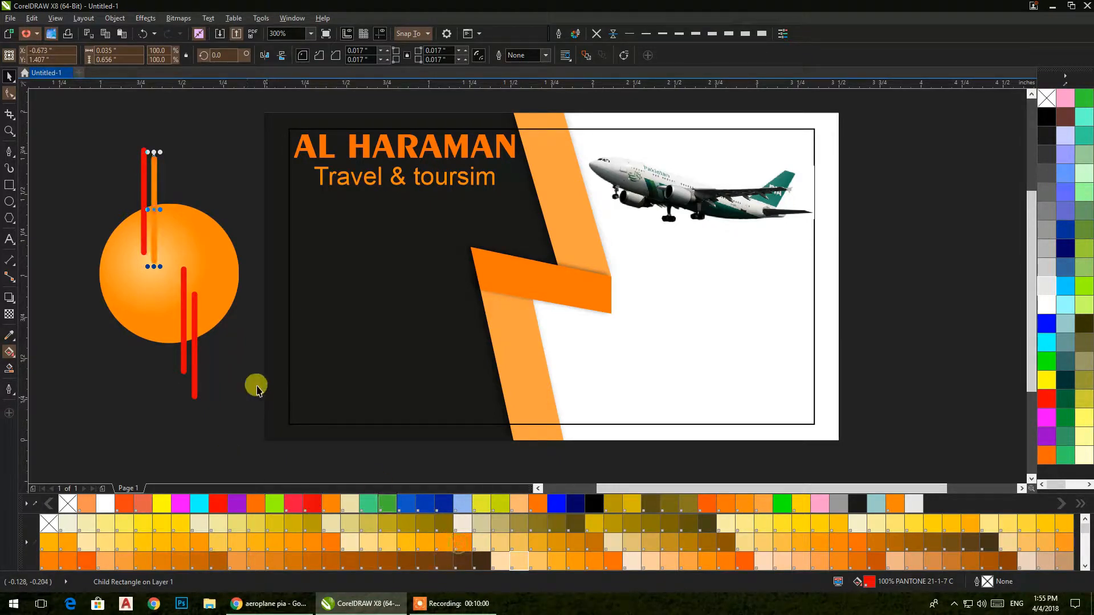
pyautogui.click(464, 561)
pyautogui.click(183, 320)
pyautogui.keyDown('ctrl'); pyautogui.click(182, 320); pyautogui.keyUp('ctrl')
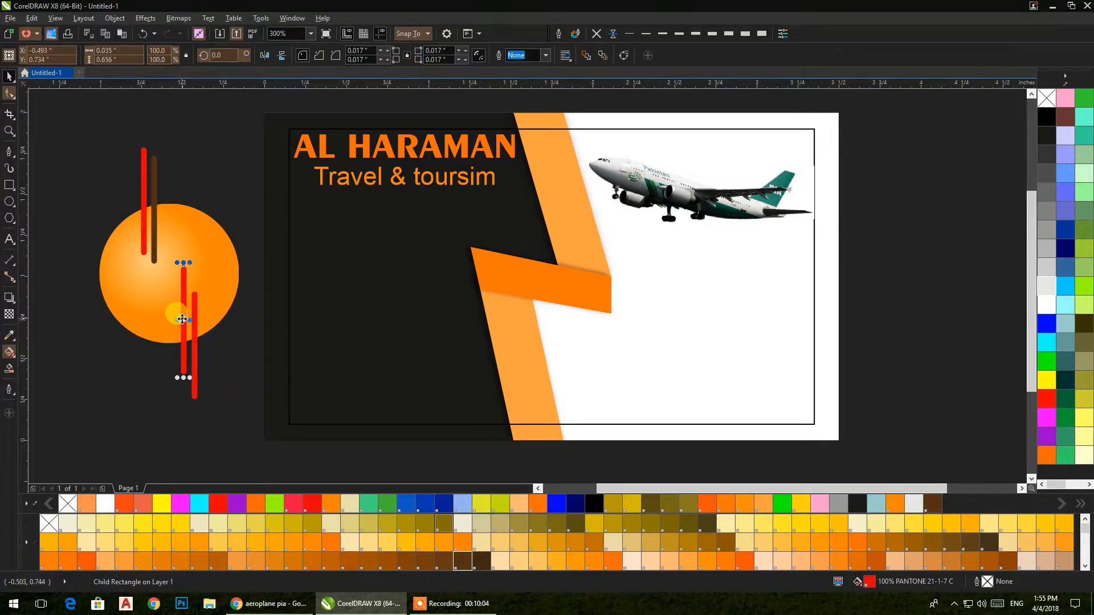
pyautogui.click(464, 561)
# Step: Fill the remaining right bar and the upper-left bar white, then deselect
pyautogui.click(196, 353)
pyautogui.keyDown('ctrl'); pyautogui.click(195, 350); pyautogui.keyUp('ctrl')
pyautogui.click(1046, 304)
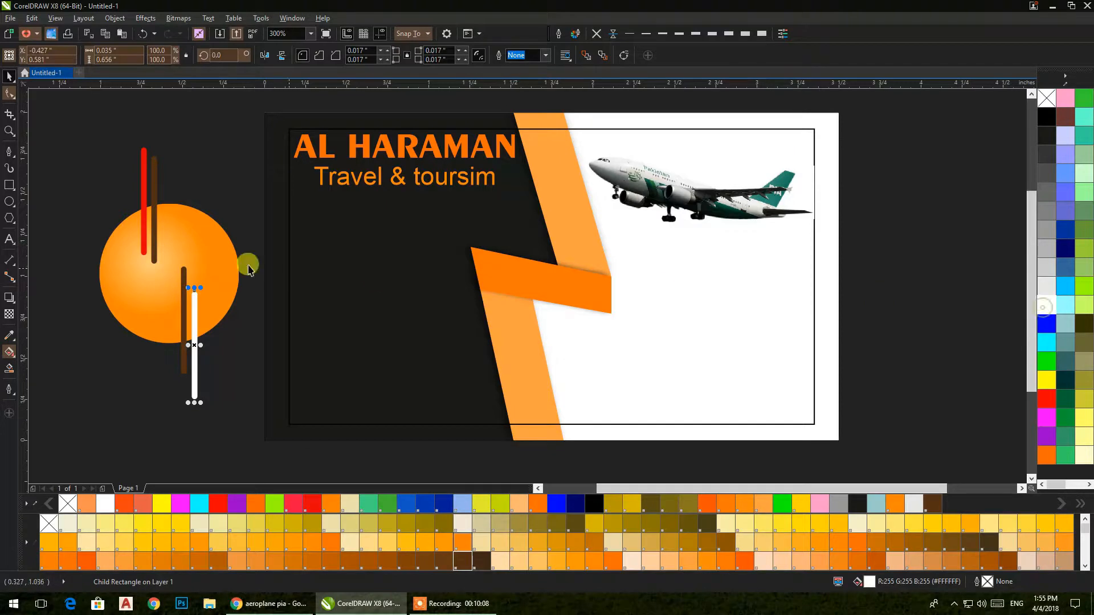
pyautogui.click(144, 237)
pyautogui.keyDown('ctrl'); pyautogui.click(145, 237); pyautogui.keyUp('ctrl')
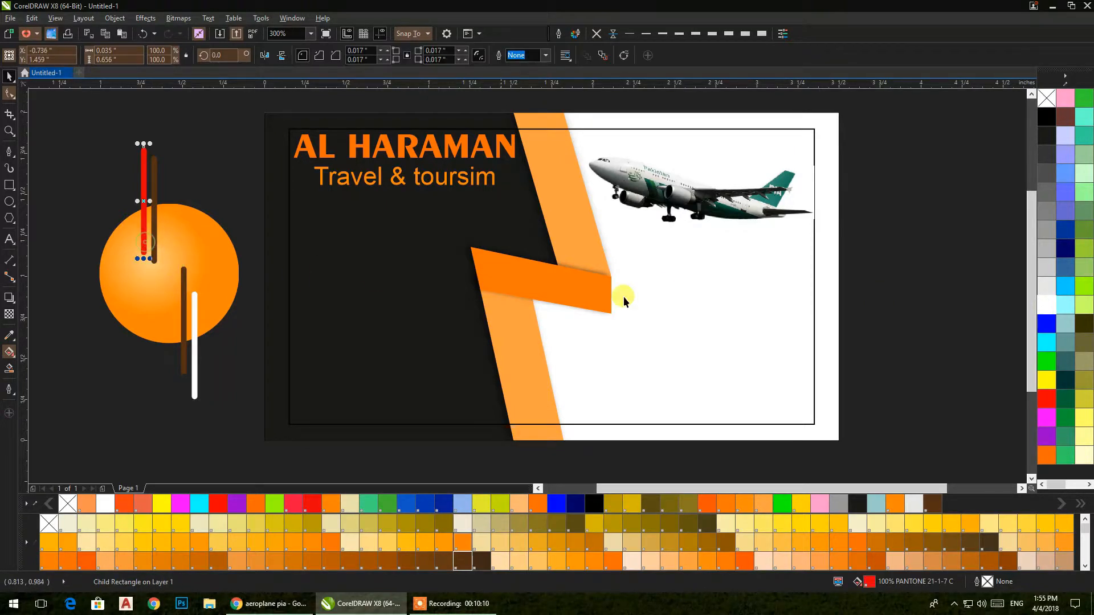
pyautogui.click(1046, 304)
pyautogui.click(220, 431)
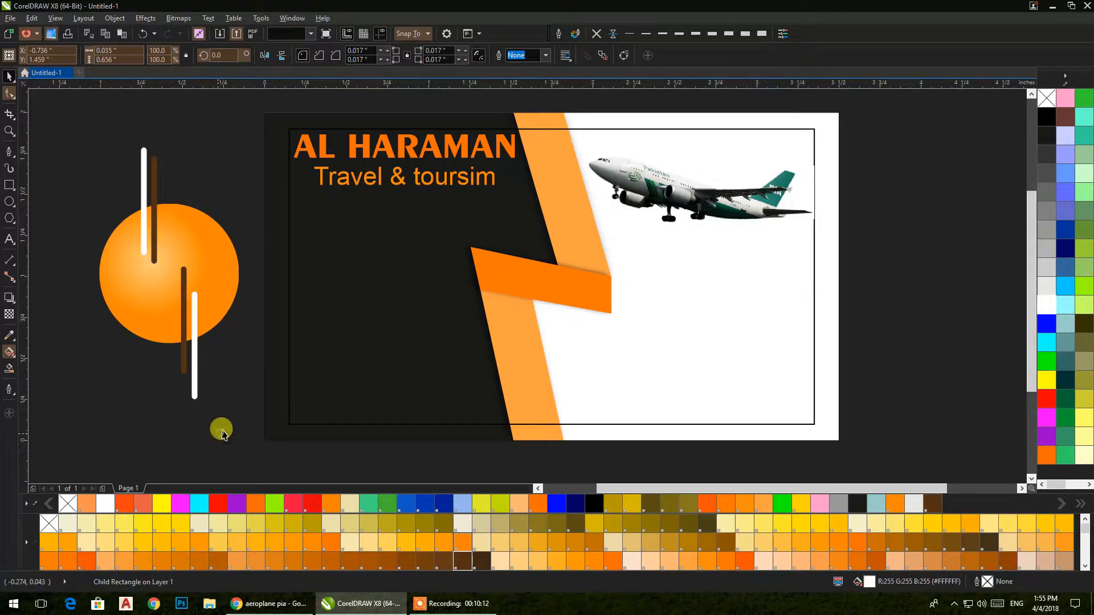
# Step: Type the letters EI as a text object above the circle
pyautogui.click(9, 241)
pyautogui.click(67, 155)
pyautogui.write('EI')
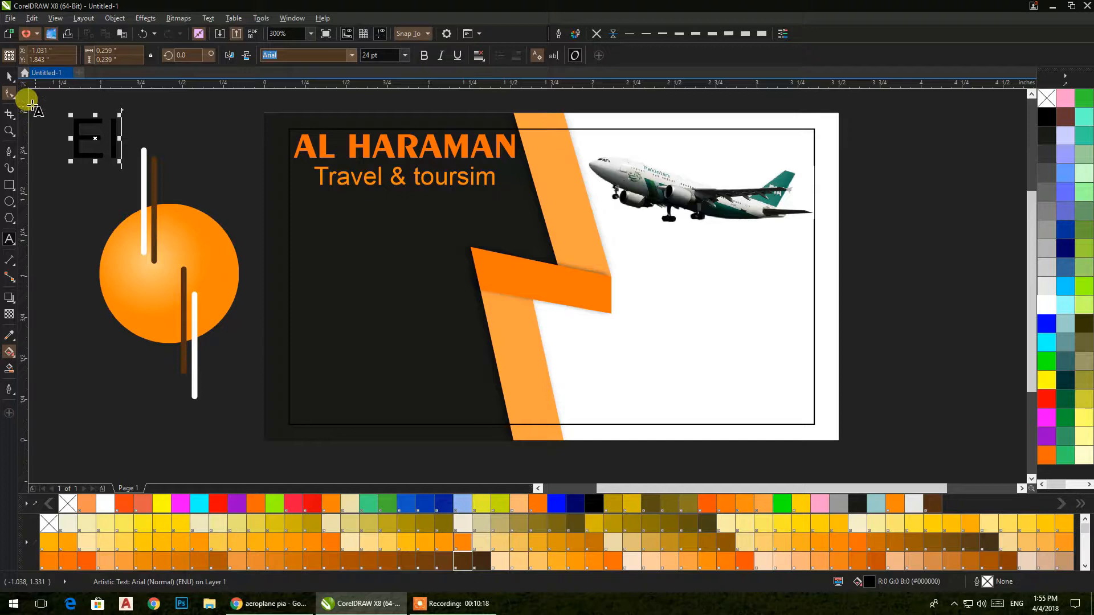
pyautogui.click(9, 76)
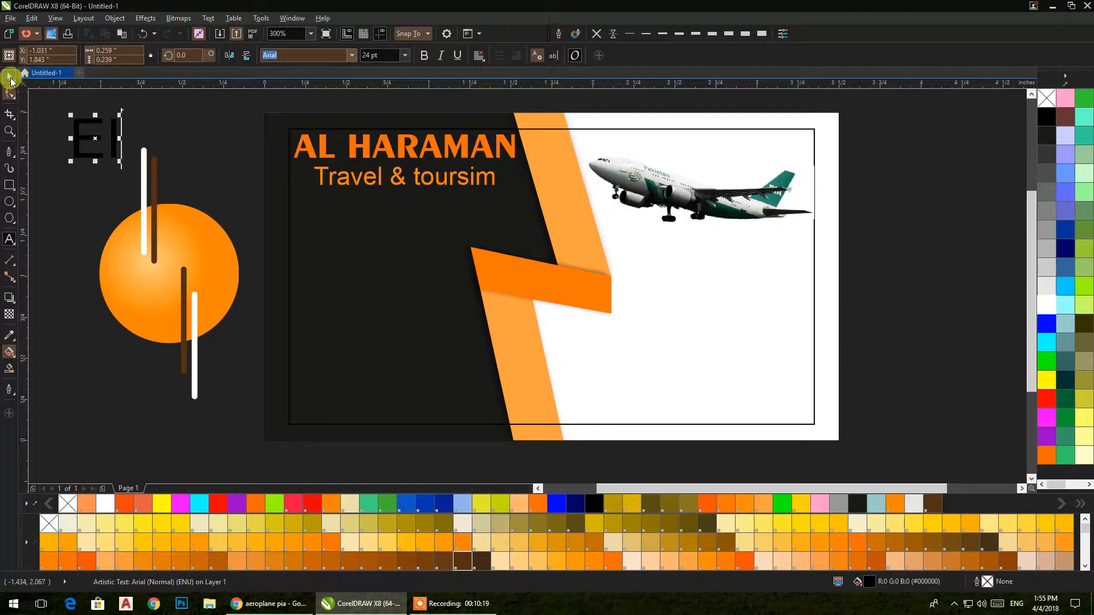
# Step: Set EI in Arial Black and move it onto the centre of the orange circle
pyautogui.click(353, 56)
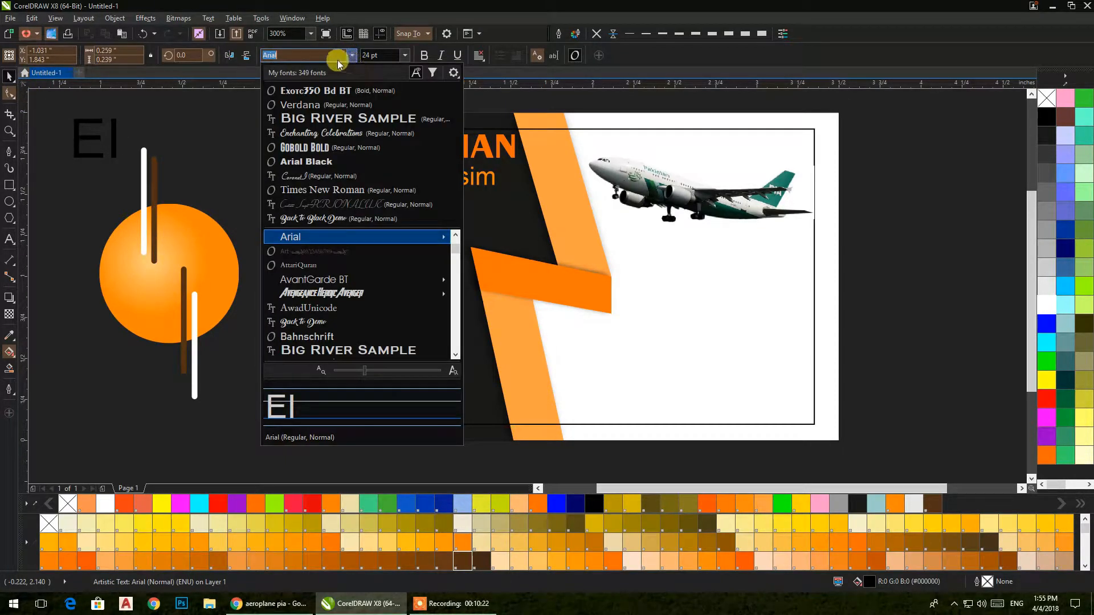
pyautogui.click(332, 55)
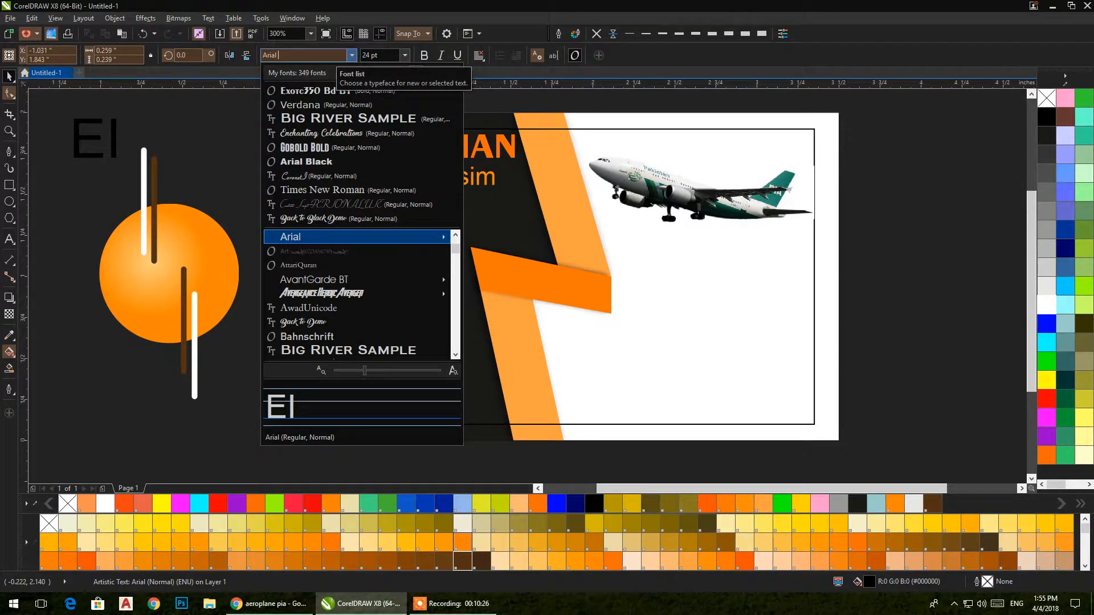
pyautogui.write('b')
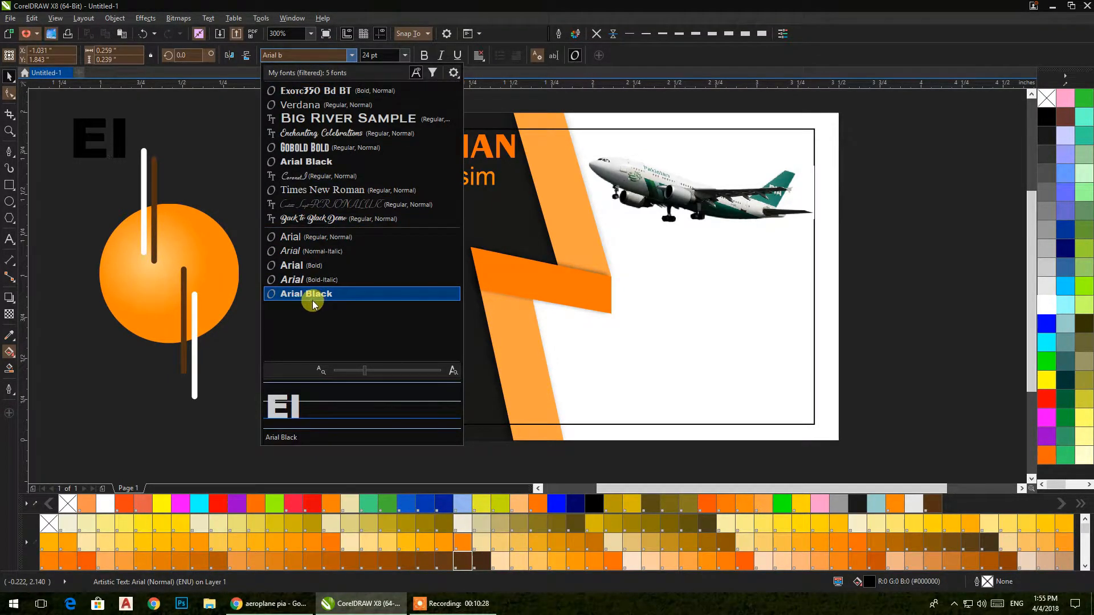
pyautogui.click(313, 294)
pyautogui.moveTo(108, 141); pyautogui.dragTo(209, 324)
# Step: Change the text to 'Alharaman International', with International on its own line
pyautogui.click(227, 277)
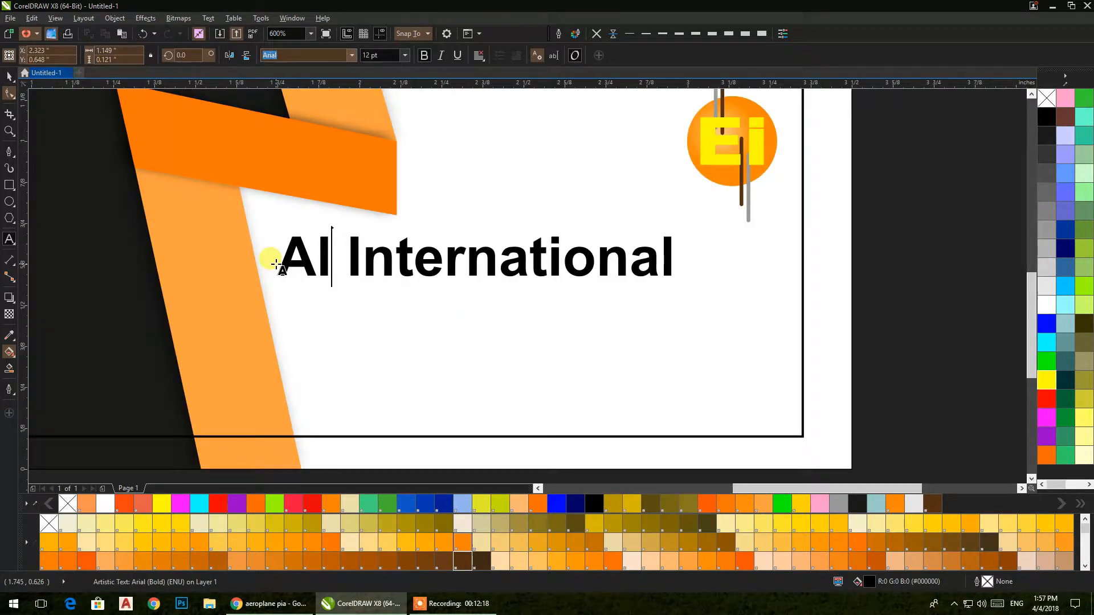
pyautogui.write('hara')
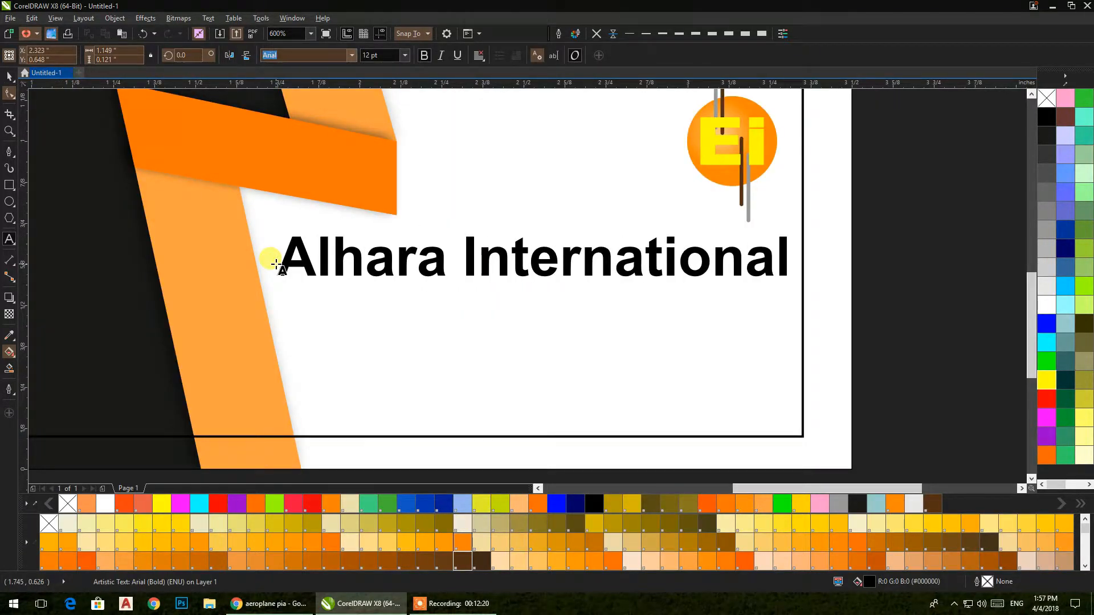
pyautogui.write('man')
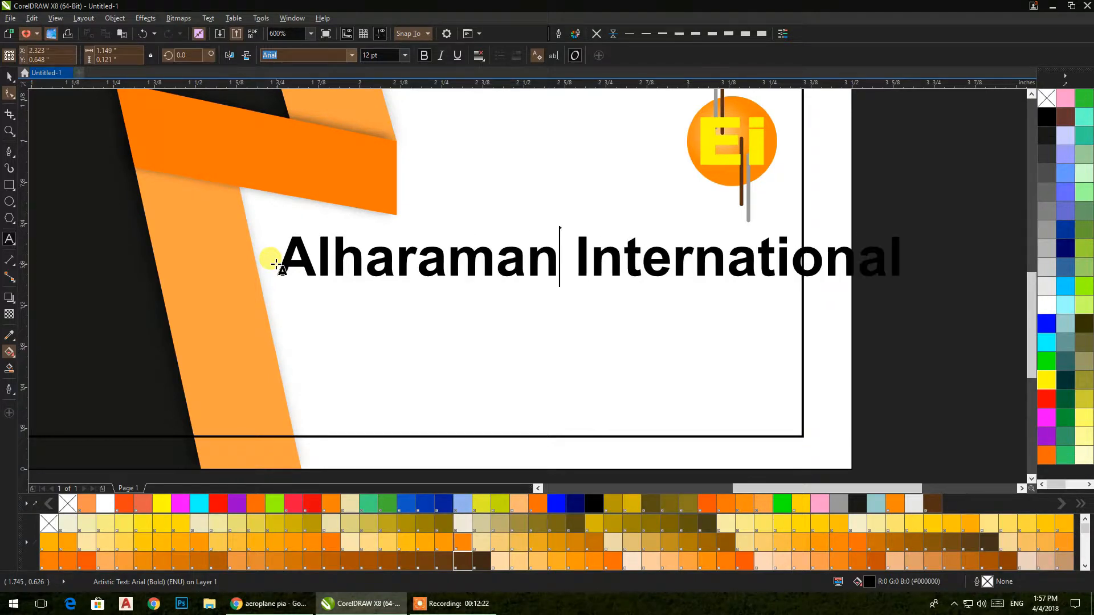
pyautogui.click(296, 251)
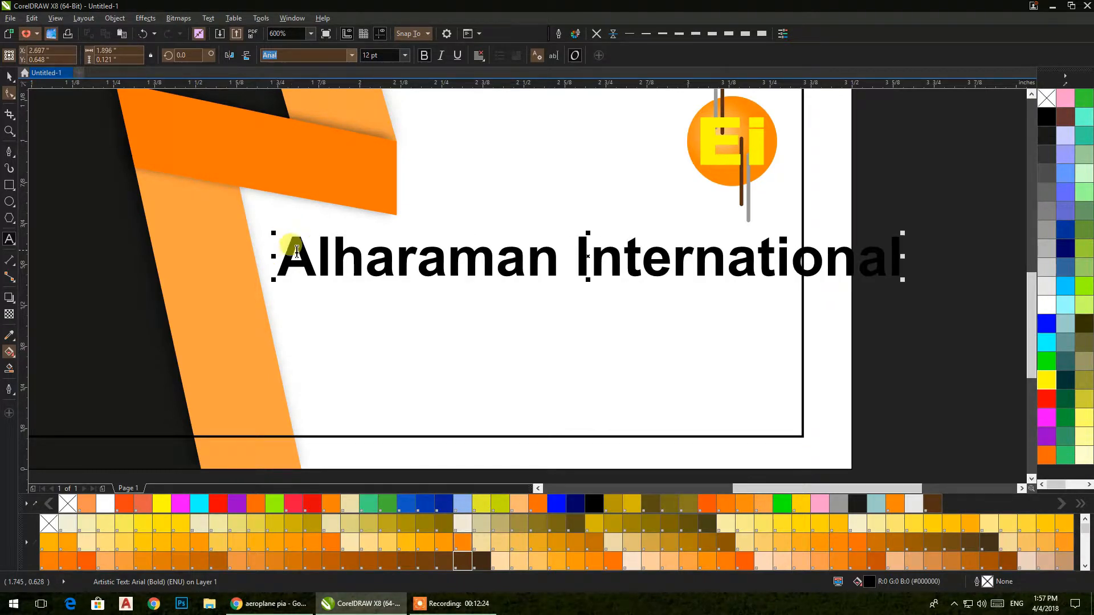
pyautogui.press('Return')
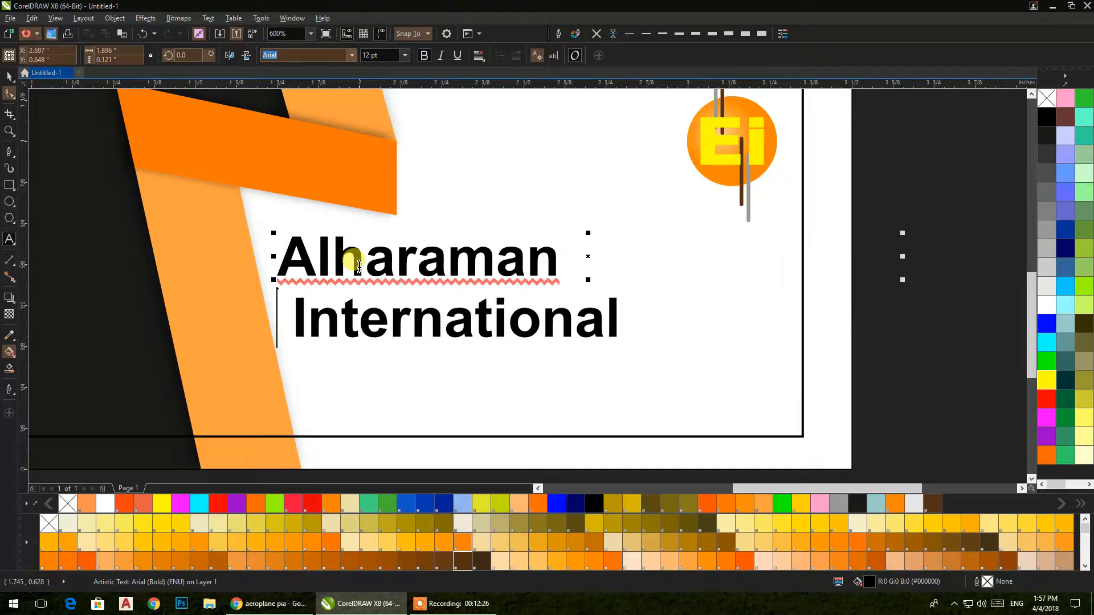
pyautogui.press('Delete')
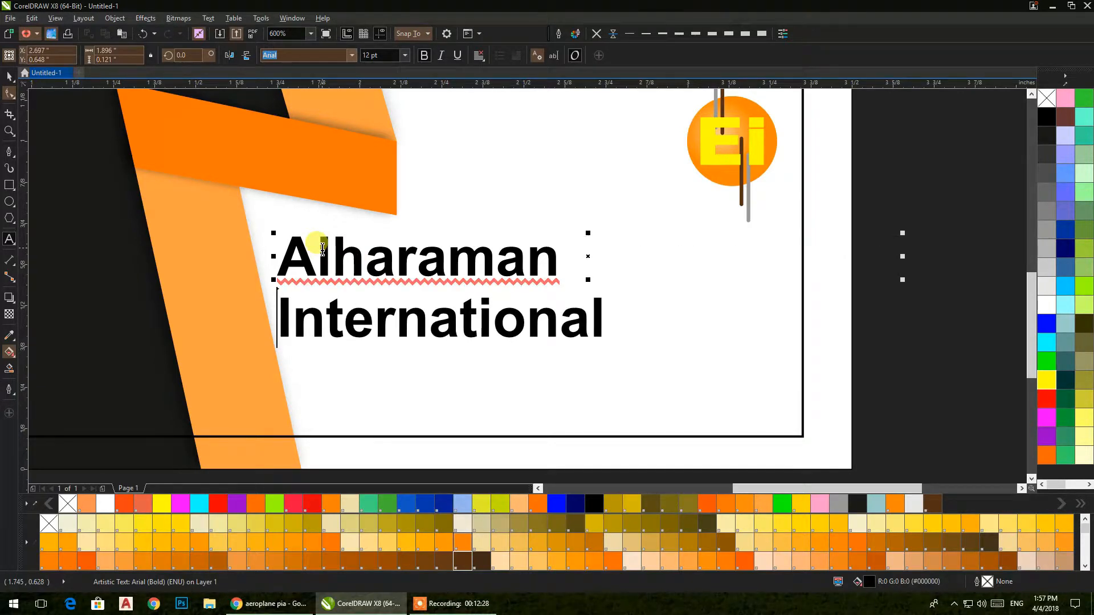
pyautogui.click(9, 78)
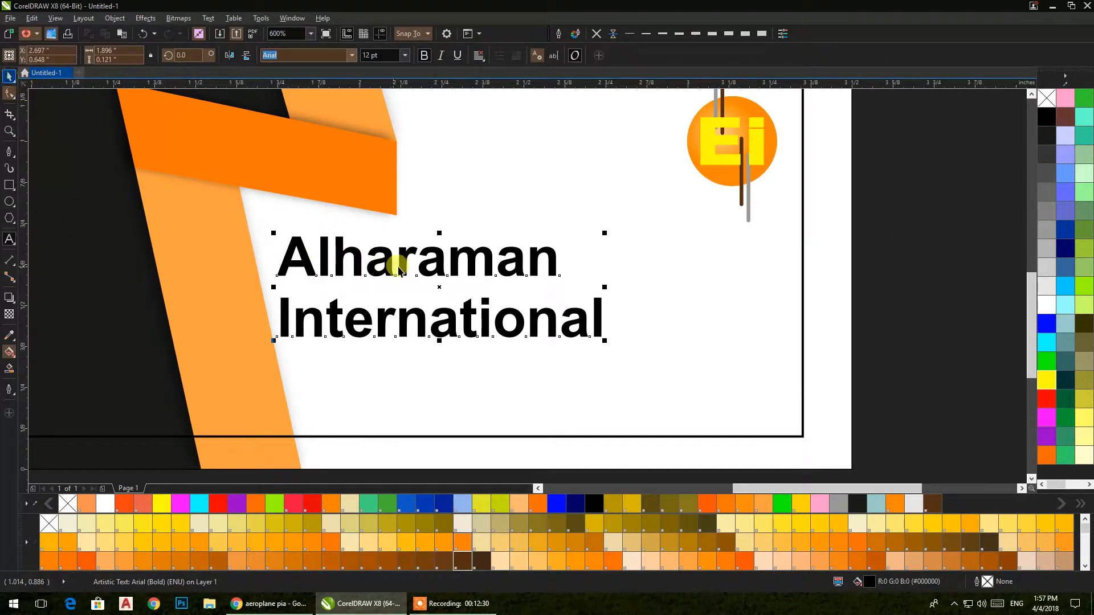
# Step: Enlarge the text block, tighten its line spacing, and drag the yellow Ei off the circle
pyautogui.moveTo(404, 268); pyautogui.dragTo(411, 257)
pyautogui.moveTo(610, 333); pyautogui.dragTo(785, 420)
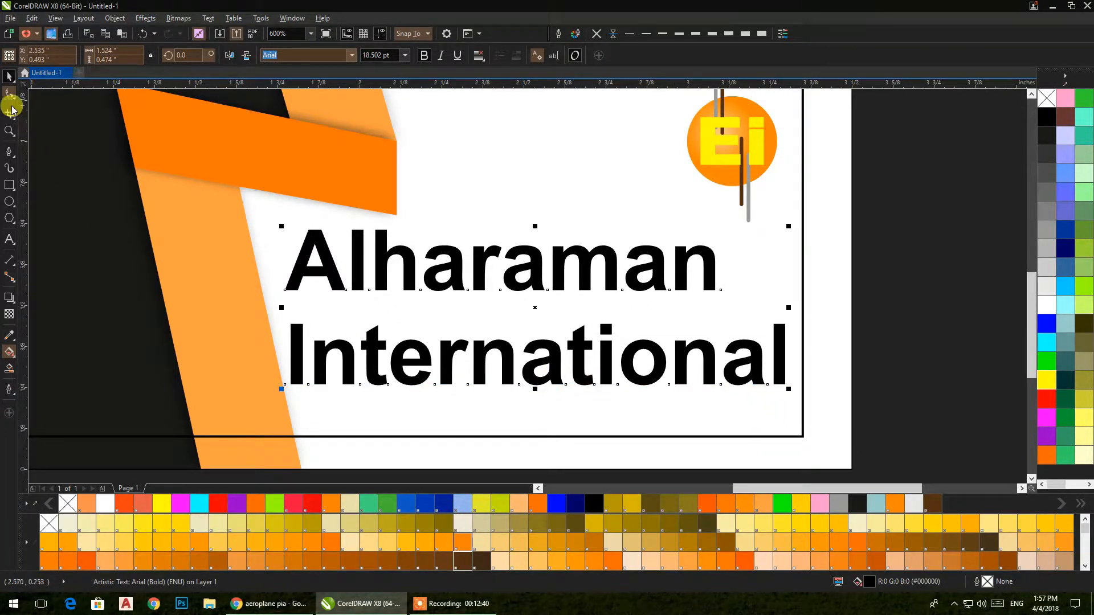
pyautogui.click(9, 98)
pyautogui.moveTo(279, 392); pyautogui.dragTo(278, 343)
pyautogui.click(17, 79)
pyautogui.scroll(3, 808, 210)
pyautogui.moveTo(326, 221); pyautogui.dragTo(627, 263)
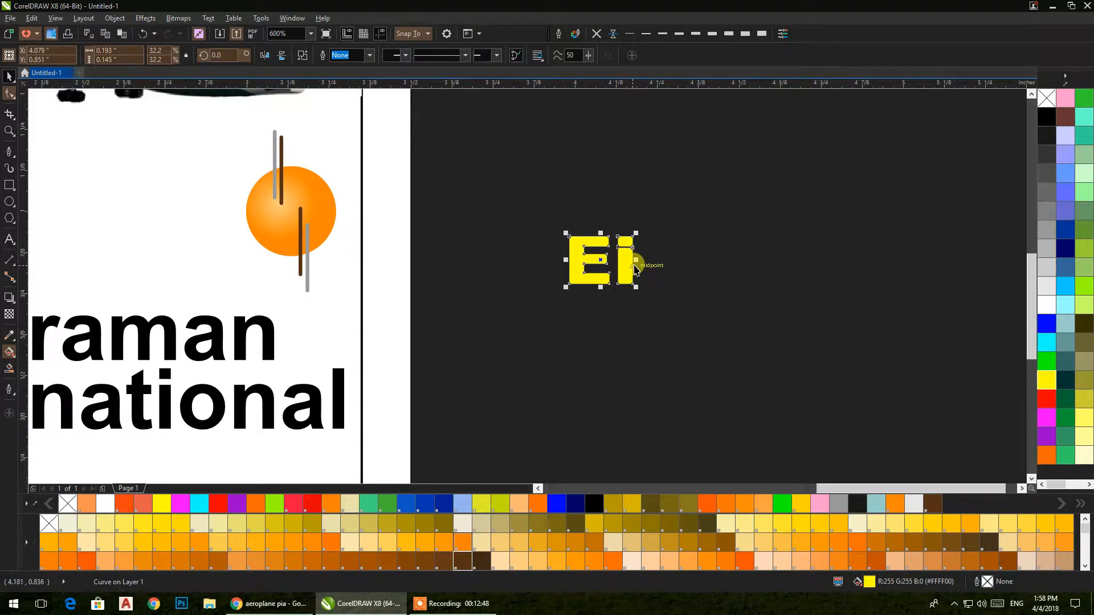
# Step: Delete the Ei and type 'AH' beside the card in Arial Black
pyautogui.press('Delete')
pyautogui.click(15, 237)
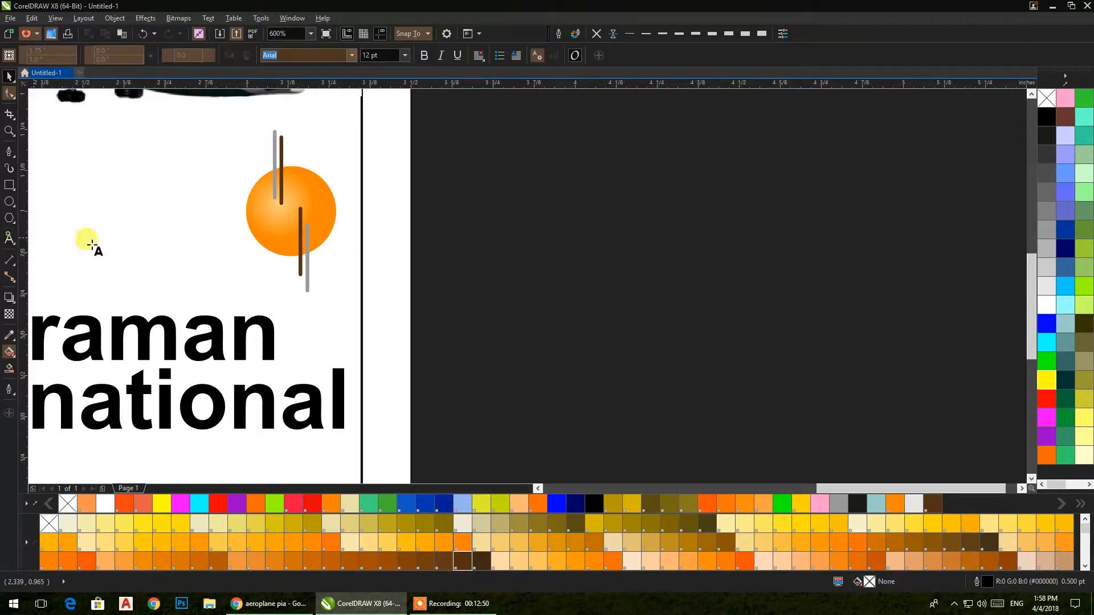
pyautogui.click(502, 245)
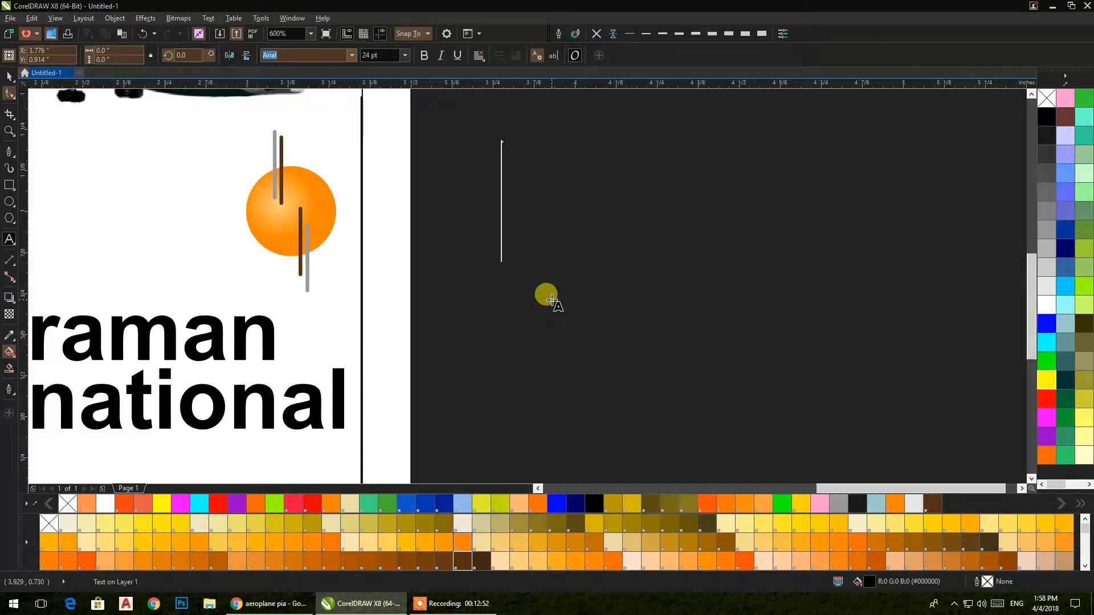
pyautogui.write('A')
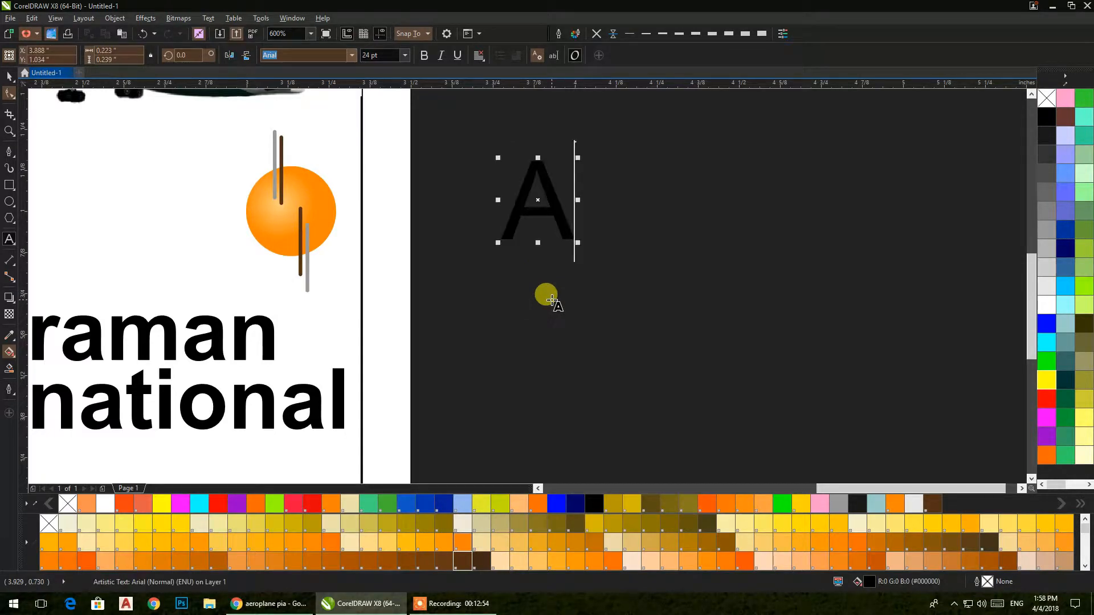
pyautogui.write('H')
pyautogui.click(13, 94)
pyautogui.click(559, 33)
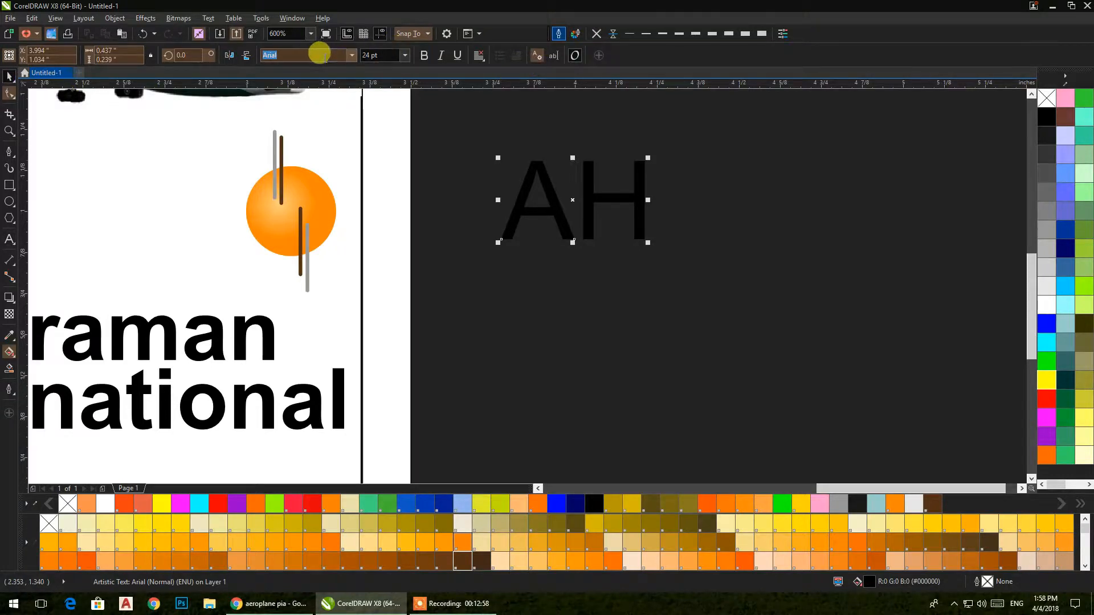
pyautogui.click(352, 55)
pyautogui.click(316, 85)
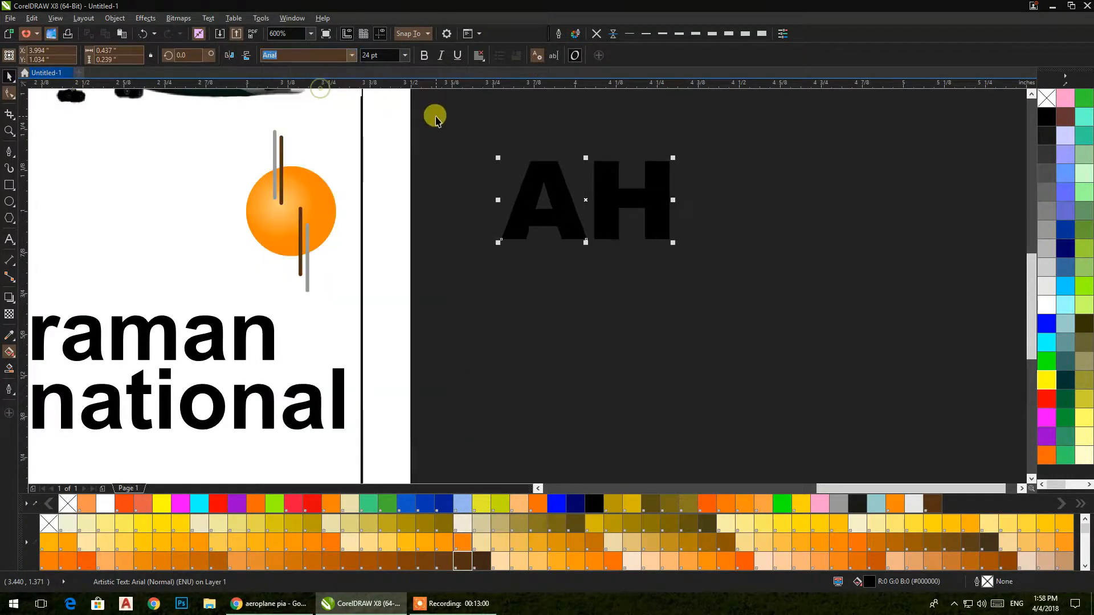
# Step: Shrink AH and draw a grey, outline-free rectangle over the A's crossbar
pyautogui.moveTo(666, 239); pyautogui.dragTo(596, 205)
pyautogui.scroll(4, 586, 276)
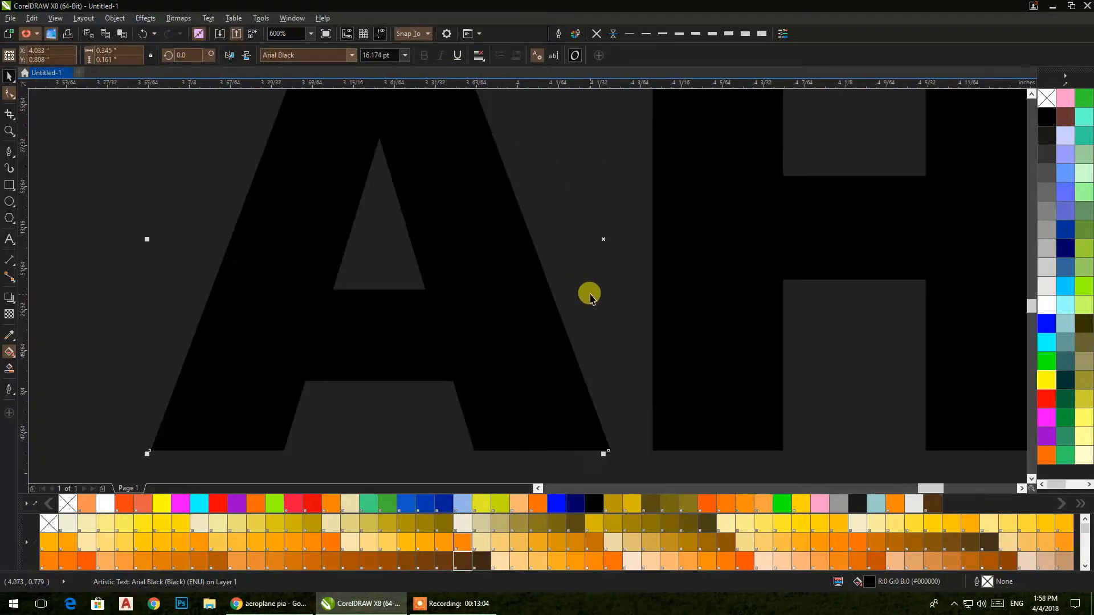
pyautogui.click(9, 184)
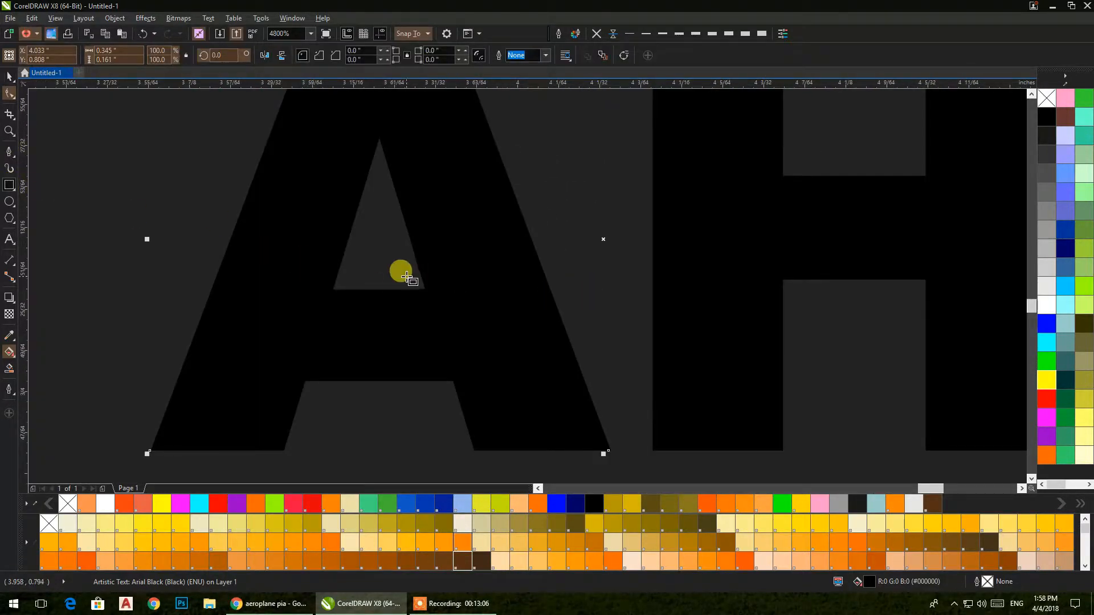
pyautogui.moveTo(410, 283); pyautogui.dragTo(520, 280)
pyautogui.moveTo(575, 267); pyautogui.dragTo(581, 240)
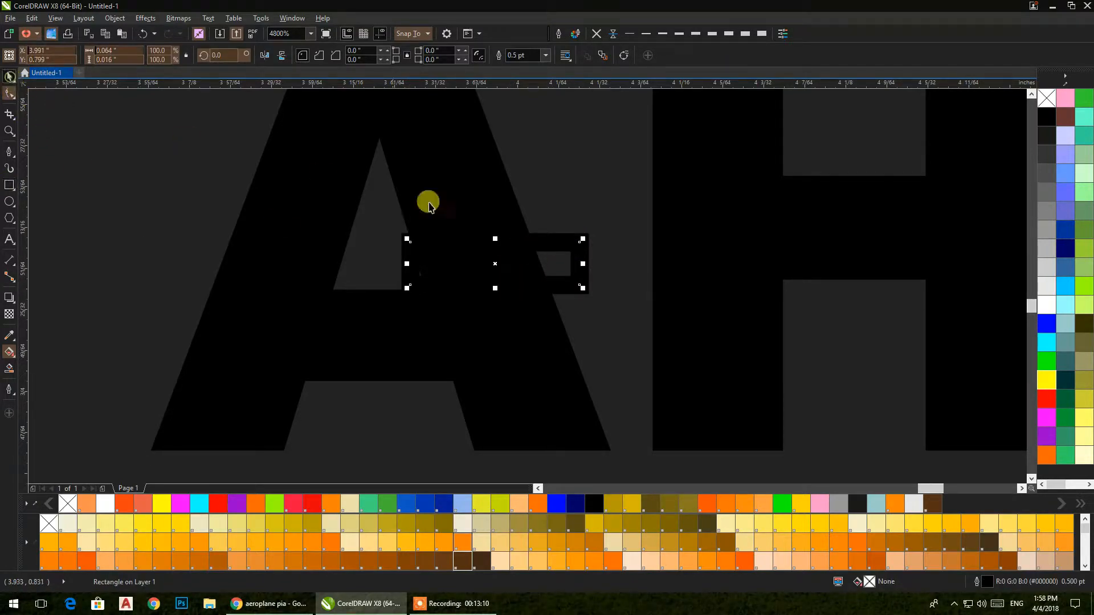
pyautogui.click(1051, 230)
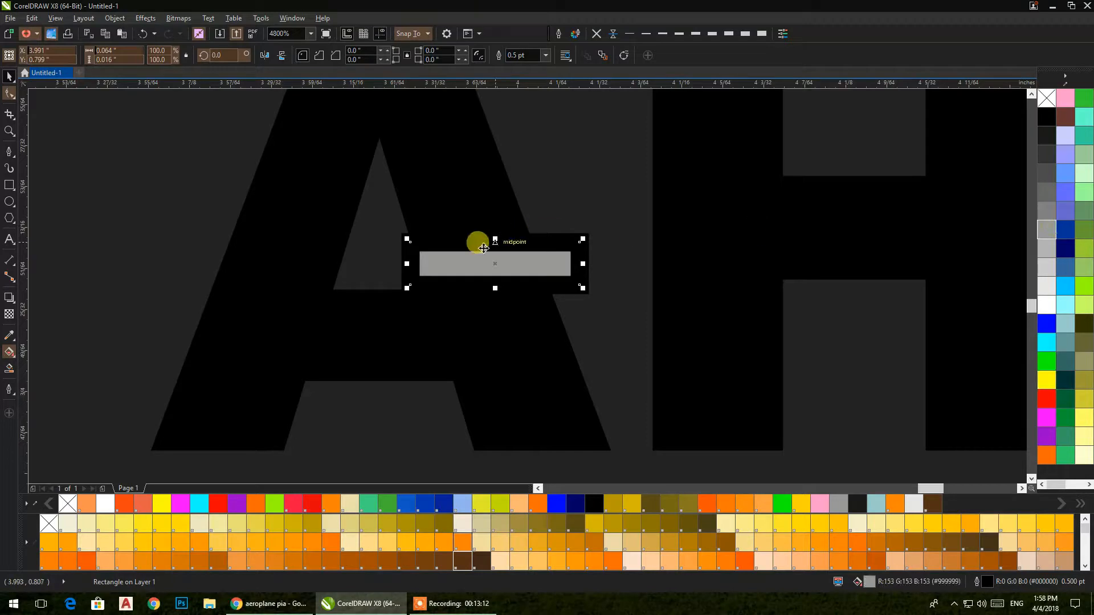
pyautogui.click(596, 33)
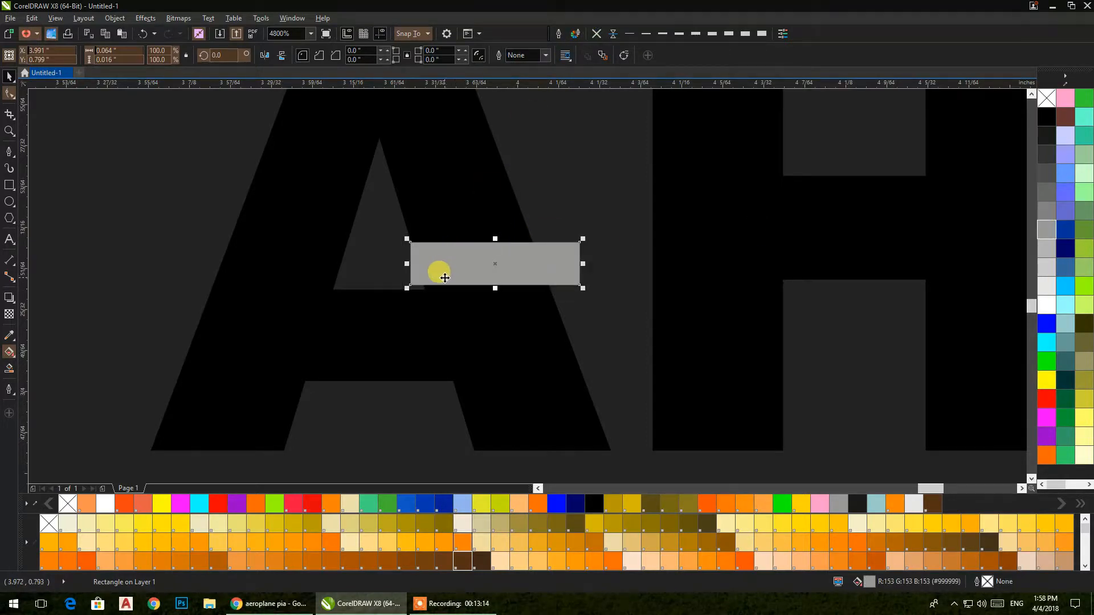
pyautogui.scroll(1, 441, 276)
pyautogui.moveTo(395, 292); pyautogui.dragTo(394, 302)
# Step: Try merging the rectangle into the A, then undo it
pyautogui.keyDown('shift'); pyautogui.click(307, 331); pyautogui.keyUp('shift')
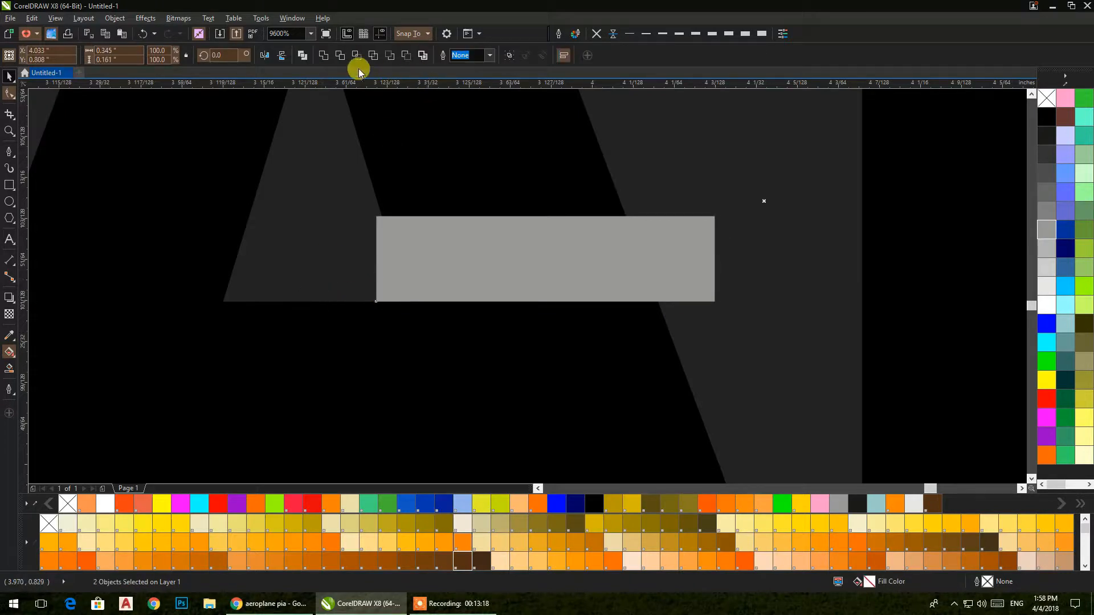
pyautogui.click(323, 59)
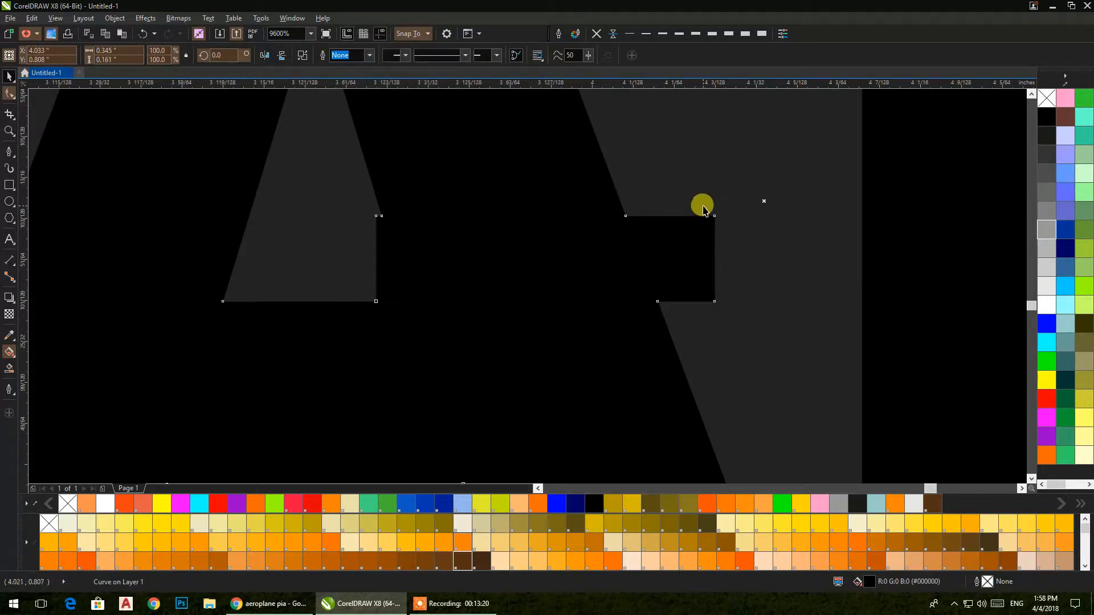
pyautogui.hotkey('ctrl', 'z')
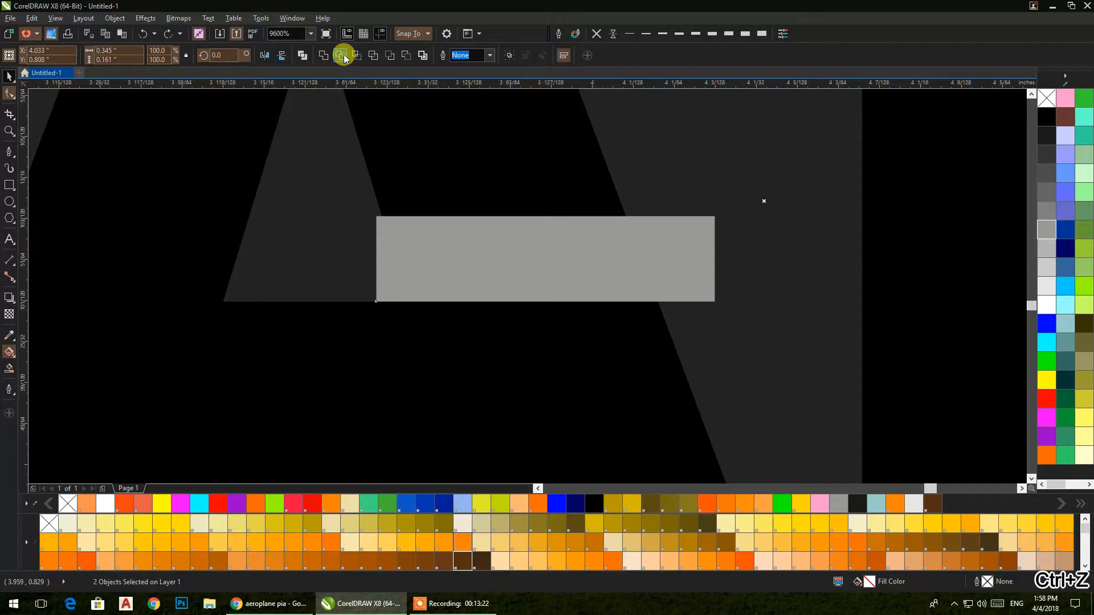
pyautogui.hotkey('ctrl', 'z')
pyautogui.scroll(-3, 685, 257)
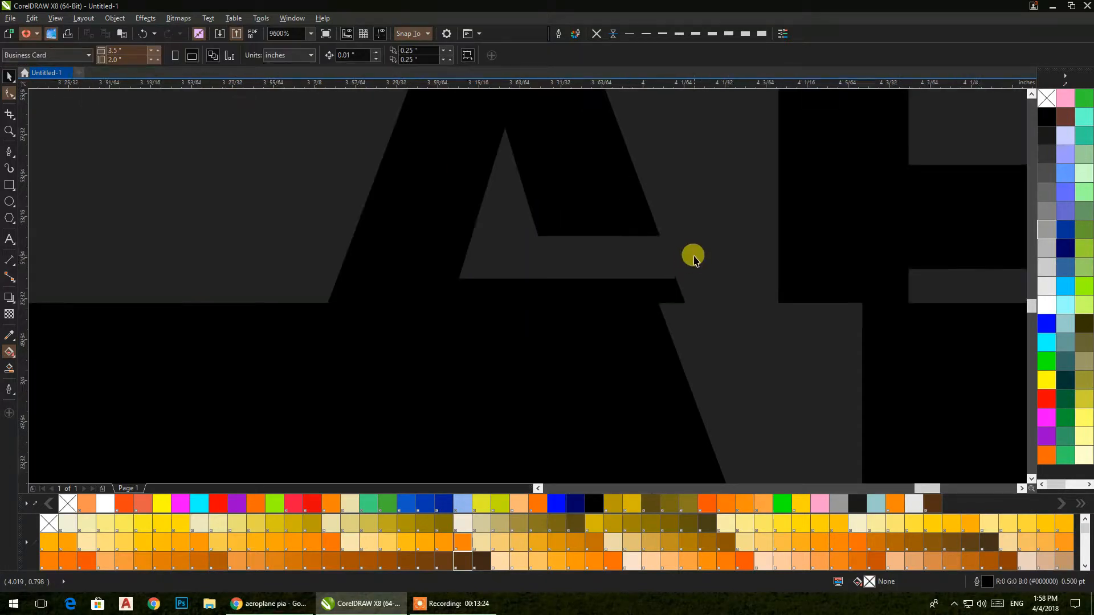
pyautogui.moveTo(686, 257); pyautogui.dragTo(539, 285)
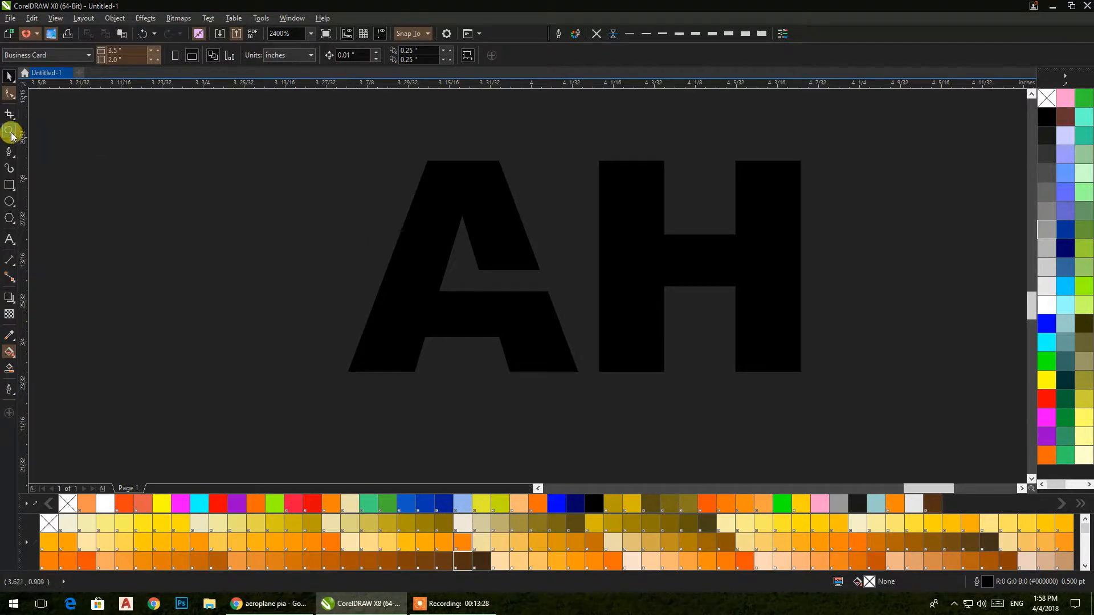
# Step: Trim the A with a taller grey rectangle, then delete the rectangle to leave the gap
pyautogui.hotkey('ctrl', 'z')
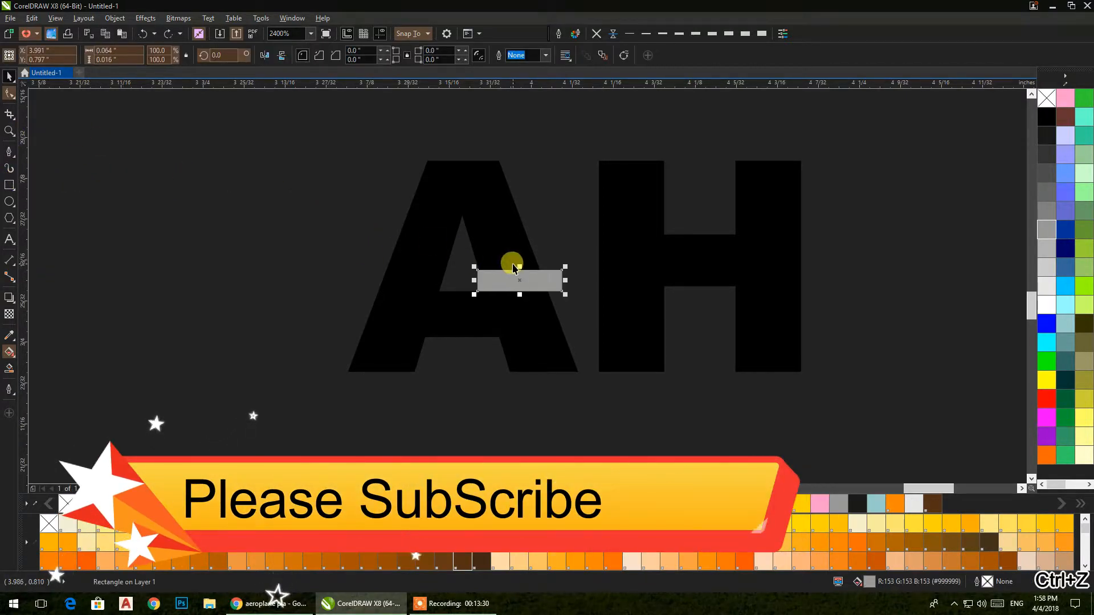
pyautogui.moveTo(515, 265); pyautogui.dragTo(463, 260)
pyautogui.keyDown('shift'); pyautogui.click(475, 196); pyautogui.keyUp('shift')
pyautogui.click(340, 56)
pyautogui.press('Escape')
pyautogui.click(533, 251)
pyautogui.press('Delete')
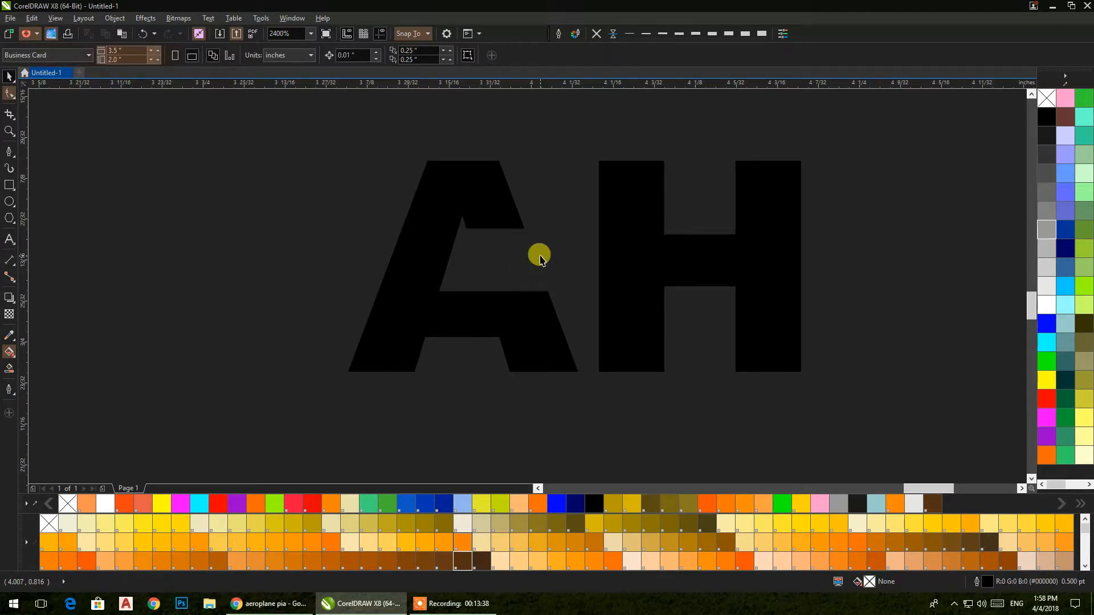
pyautogui.scroll(-1, 528, 251)
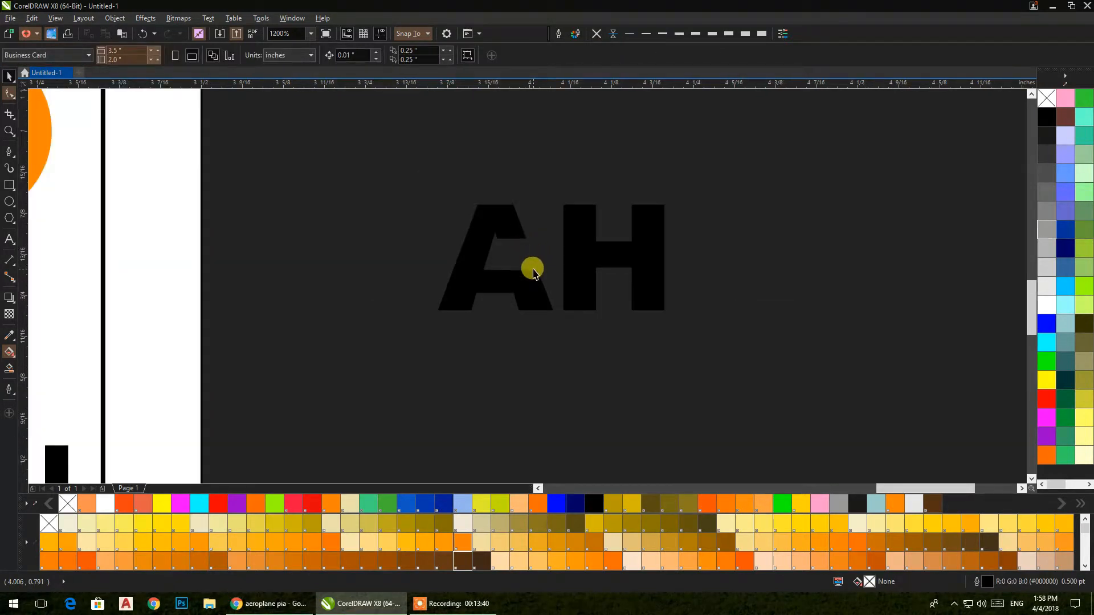
pyautogui.scroll(1, 529, 283)
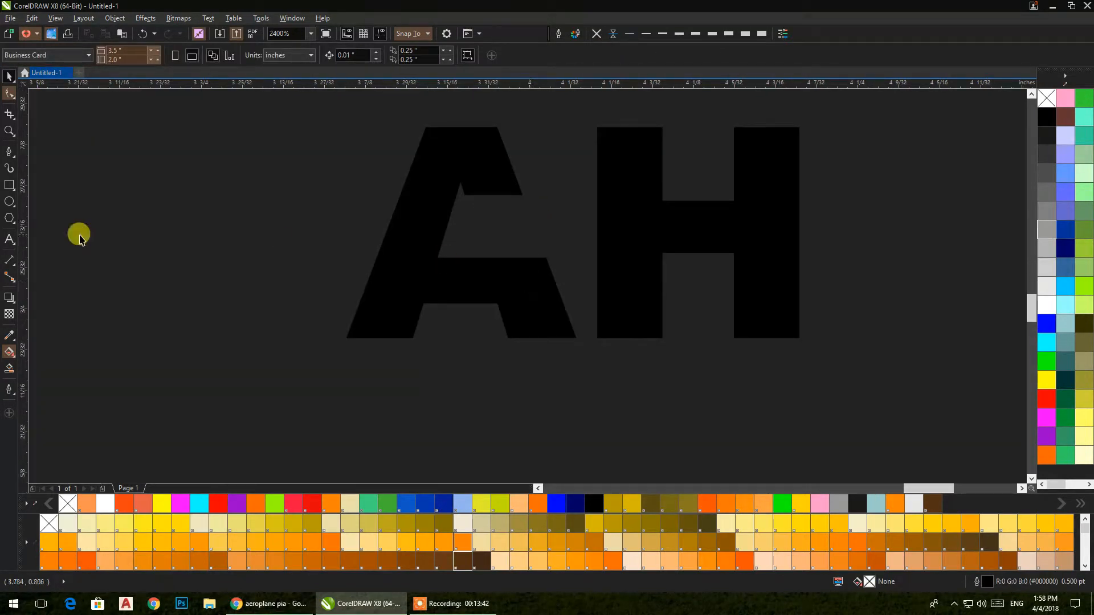
pyautogui.scroll(-2, 342, 276)
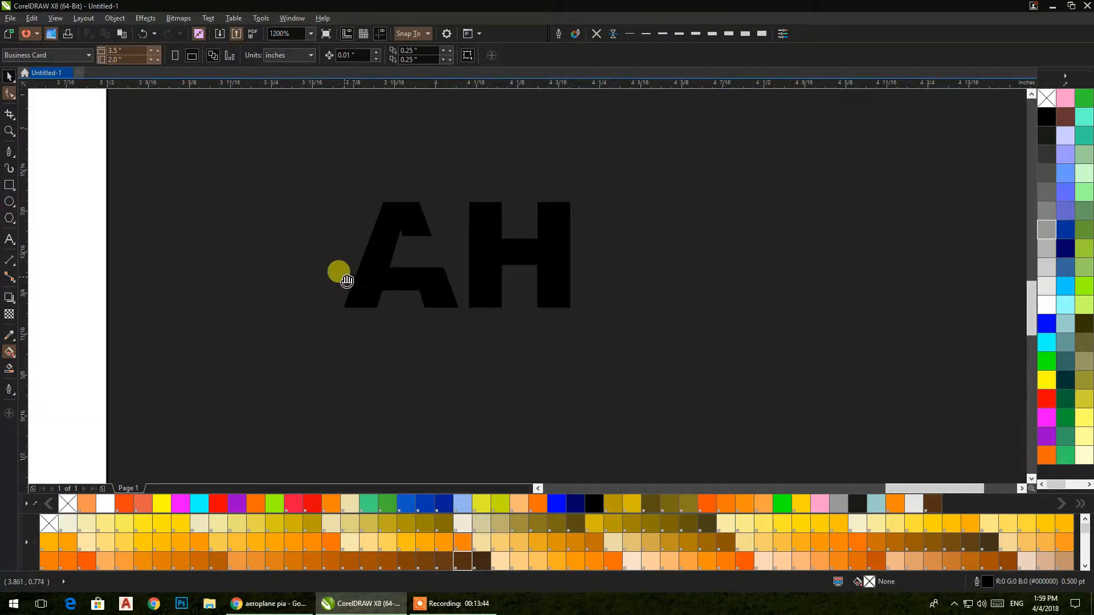
pyautogui.scroll(1, 194, 244)
pyautogui.scroll(-1, 518, 307)
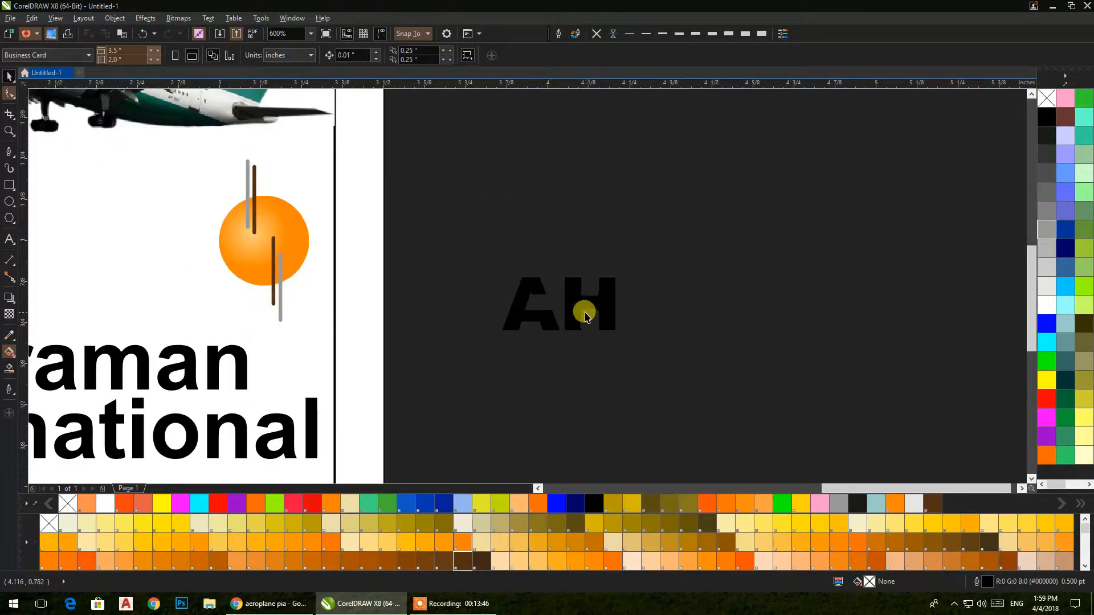
# Step: Shrink the AH letters, centre them on the orange circle, resize slightly and fill yellow
pyautogui.click(585, 313)
pyautogui.moveTo(617, 334); pyautogui.dragTo(564, 322)
pyautogui.moveTo(535, 285); pyautogui.dragTo(291, 244)
pyautogui.keyDown('shift'); pyautogui.click(304, 238); pyautogui.keyUp('shift')
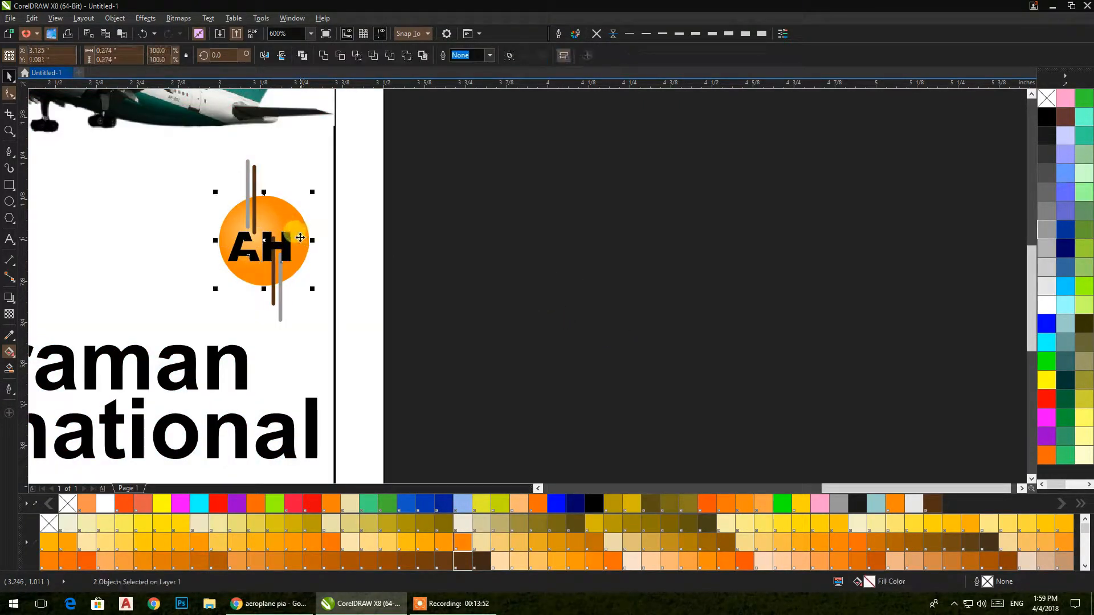
pyautogui.click(495, 245)
pyautogui.scroll(2, 287, 240)
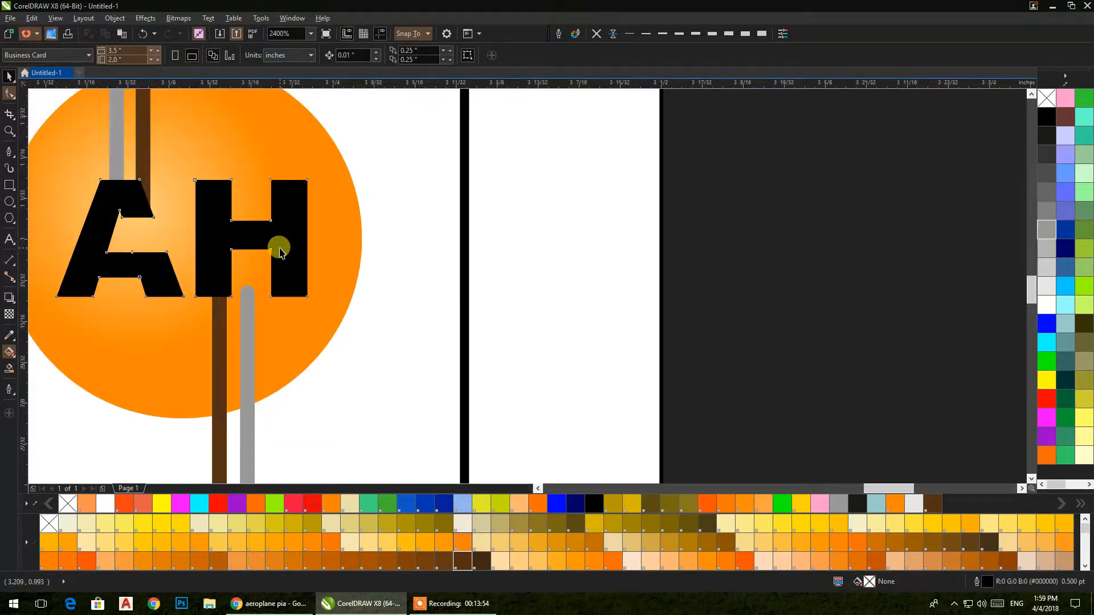
pyautogui.click(280, 253)
pyautogui.moveTo(308, 301); pyautogui.dragTo(337, 323)
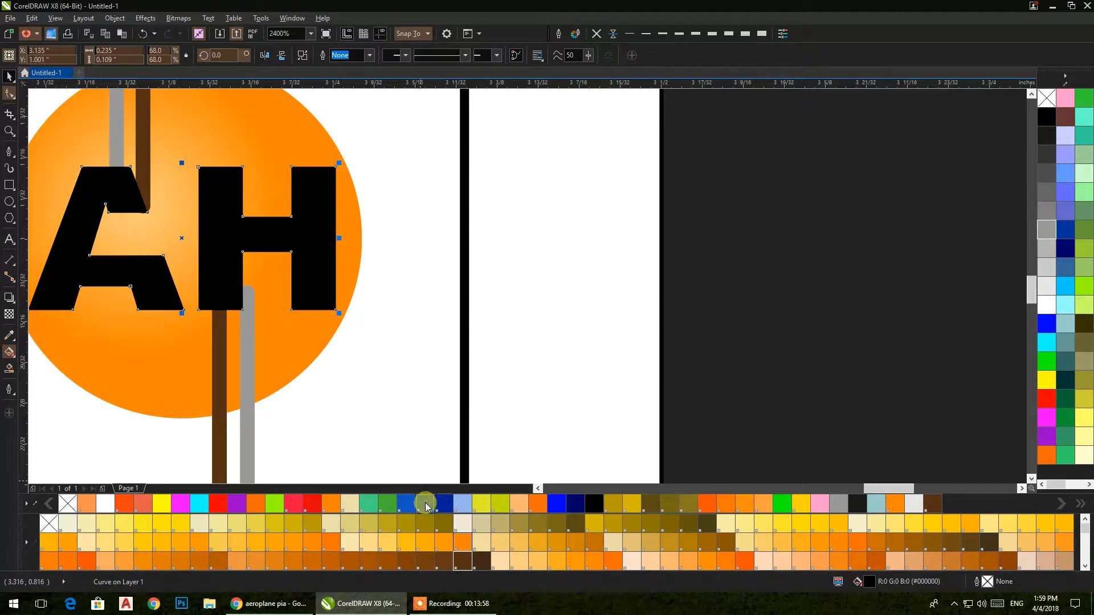
pyautogui.click(1047, 380)
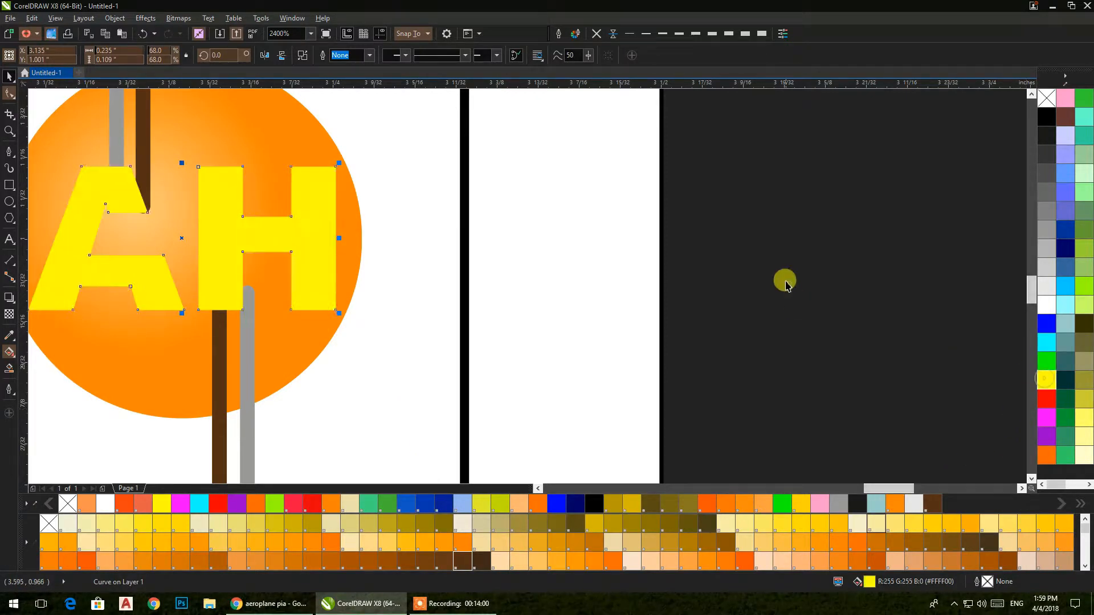
pyautogui.click(784, 279)
pyautogui.scroll(-1, 699, 255)
# Step: Move the text down and edit it into a single-line e-mail address ending in the mail domain
pyautogui.scroll(-1, 588, 324)
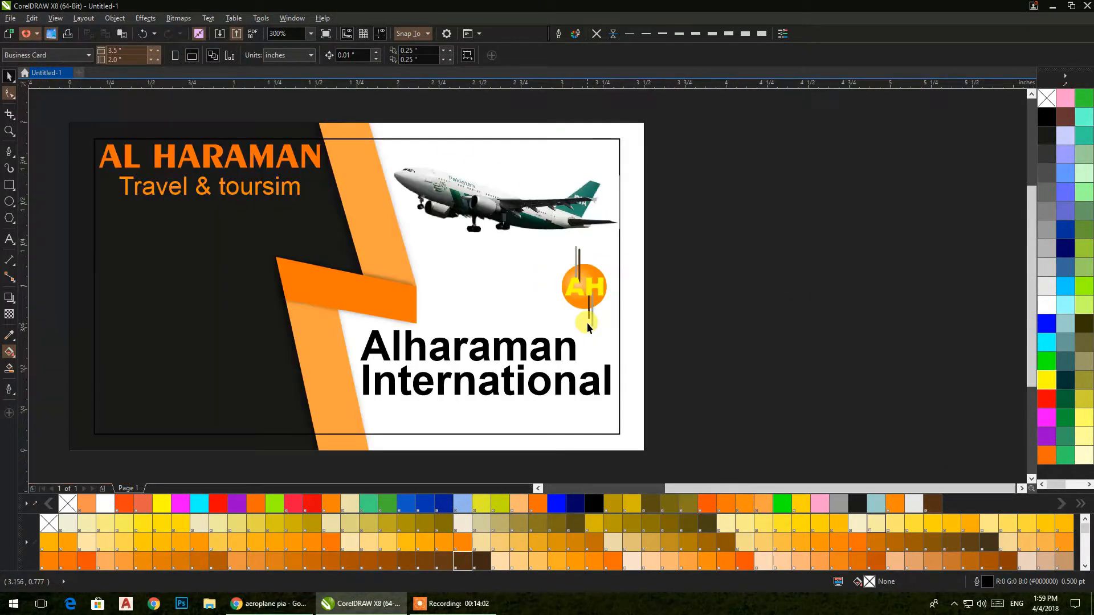
pyautogui.moveTo(600, 363); pyautogui.dragTo(736, 332)
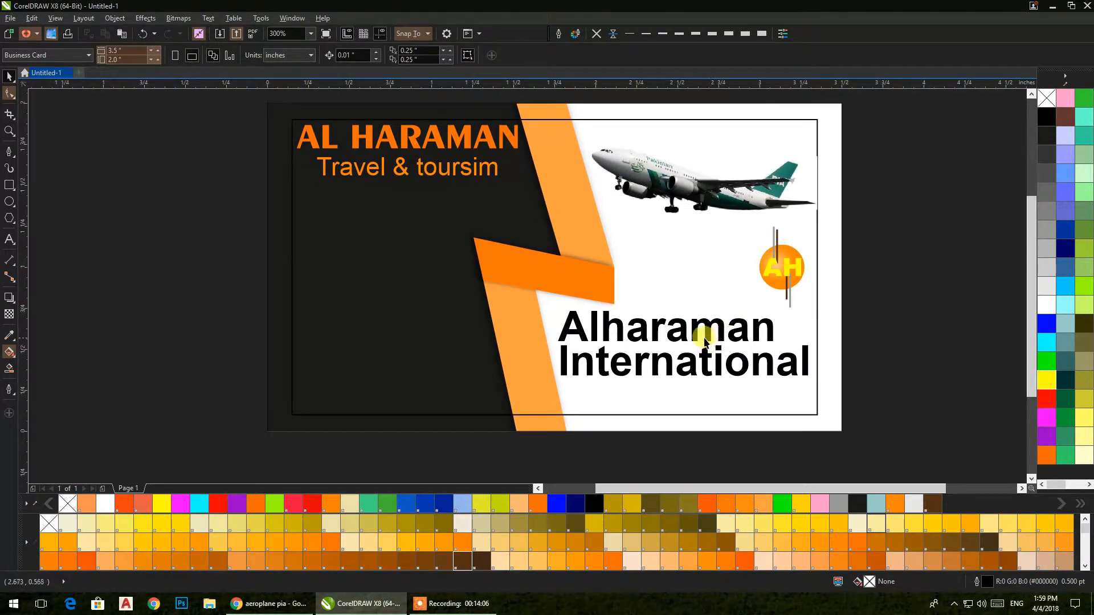
pyautogui.moveTo(655, 372); pyautogui.dragTo(637, 401)
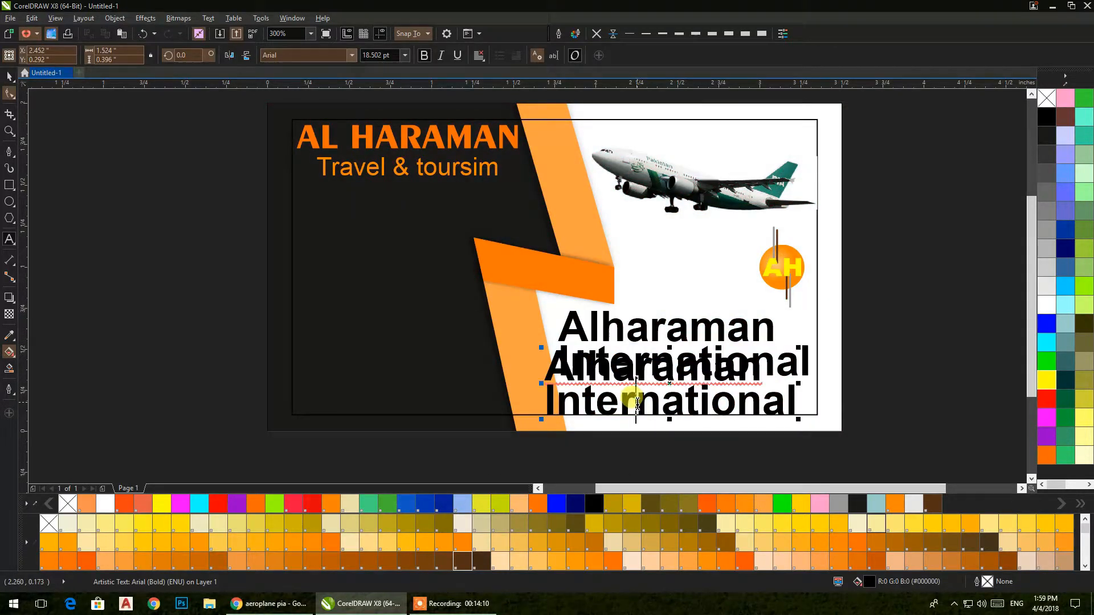
pyautogui.hotkey('ctrl', 'a')
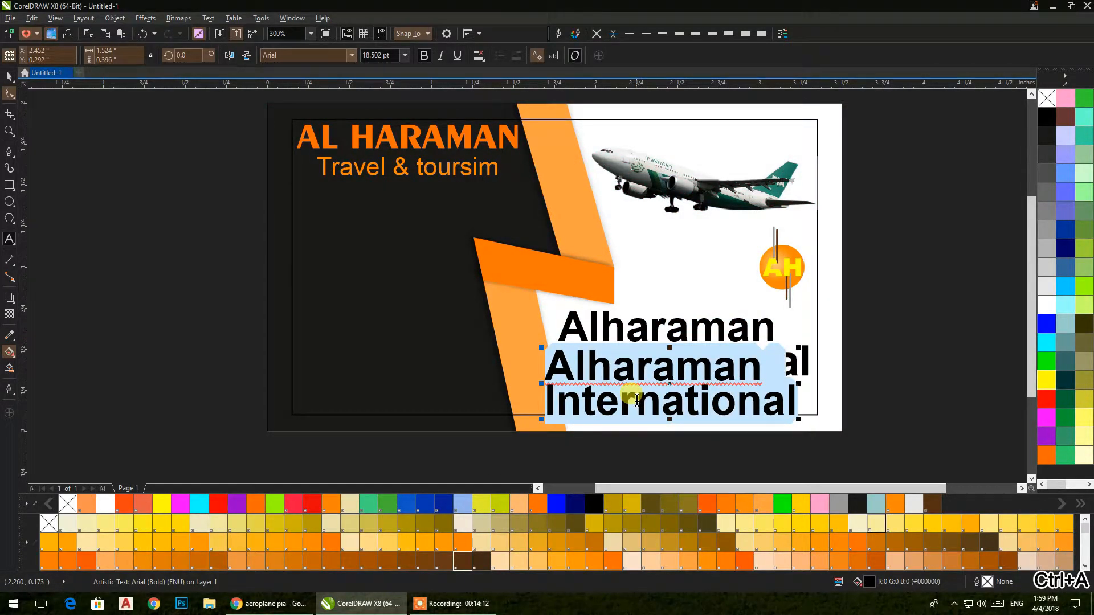
pyautogui.press('Left')
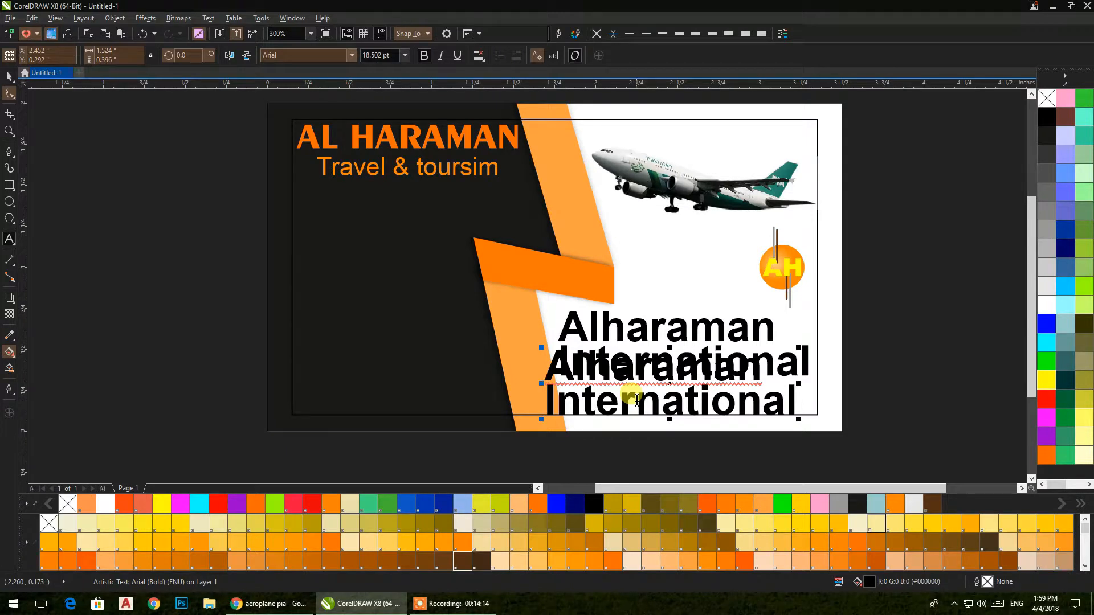
pyautogui.press('BackSpace')
pyautogui.press('End')
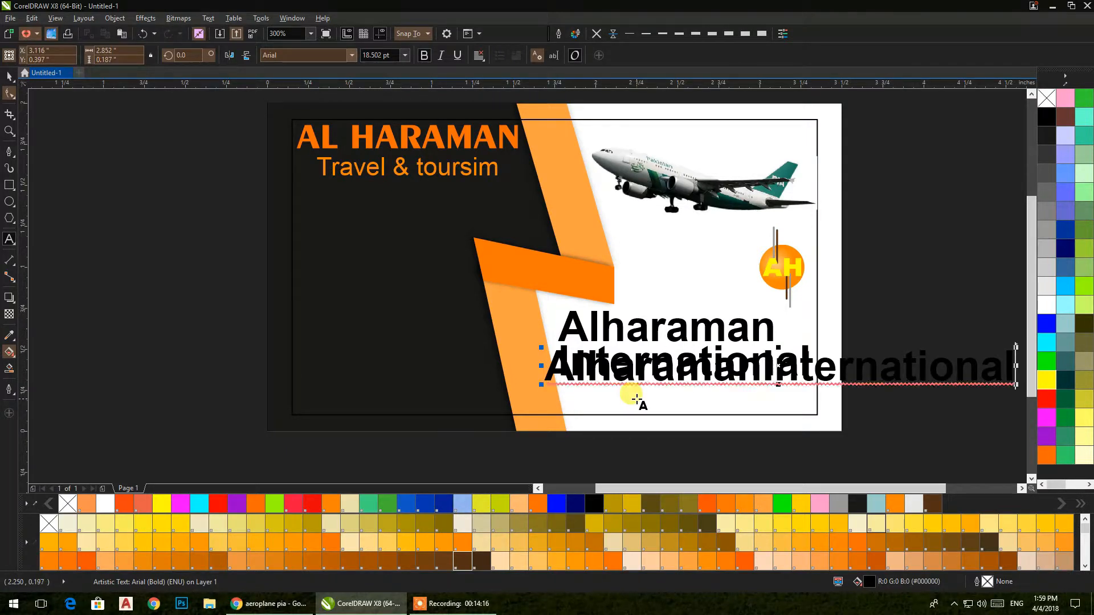
pyautogui.write('@')
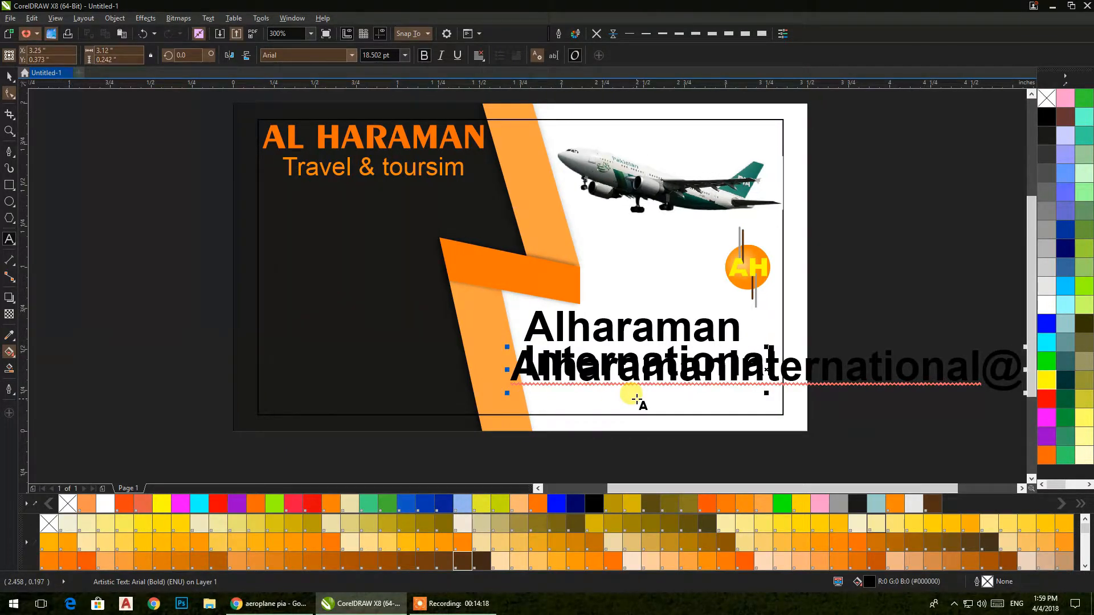
pyautogui.write('MAIL.COM')
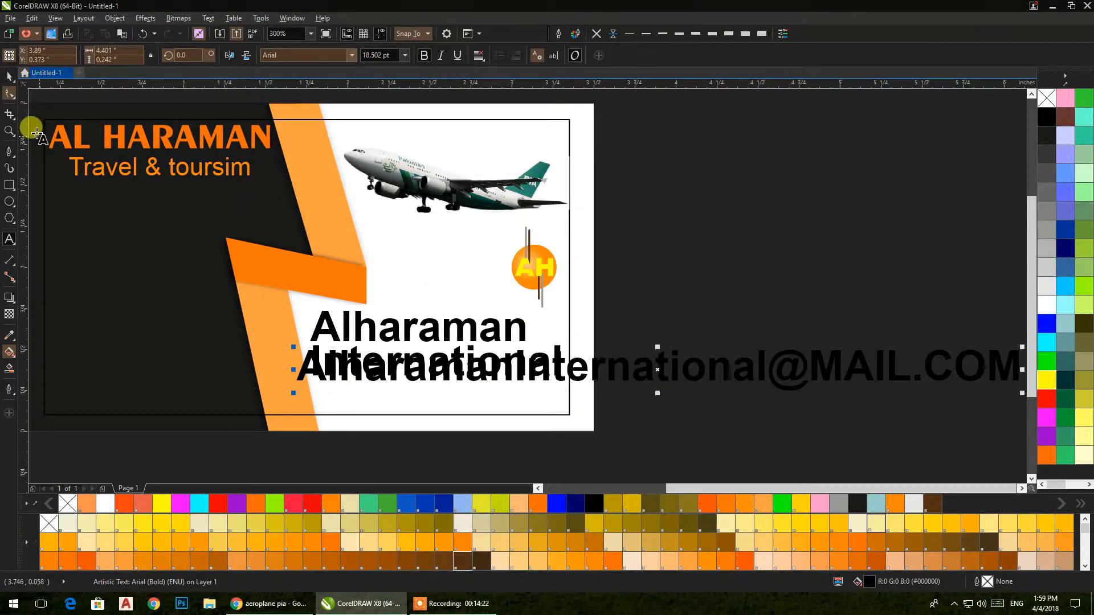
pyautogui.click(10, 76)
# Step: Change the e-mail line to lowercase at 7 pt and drag it to the card's bottom edge
pyautogui.click(209, 18)
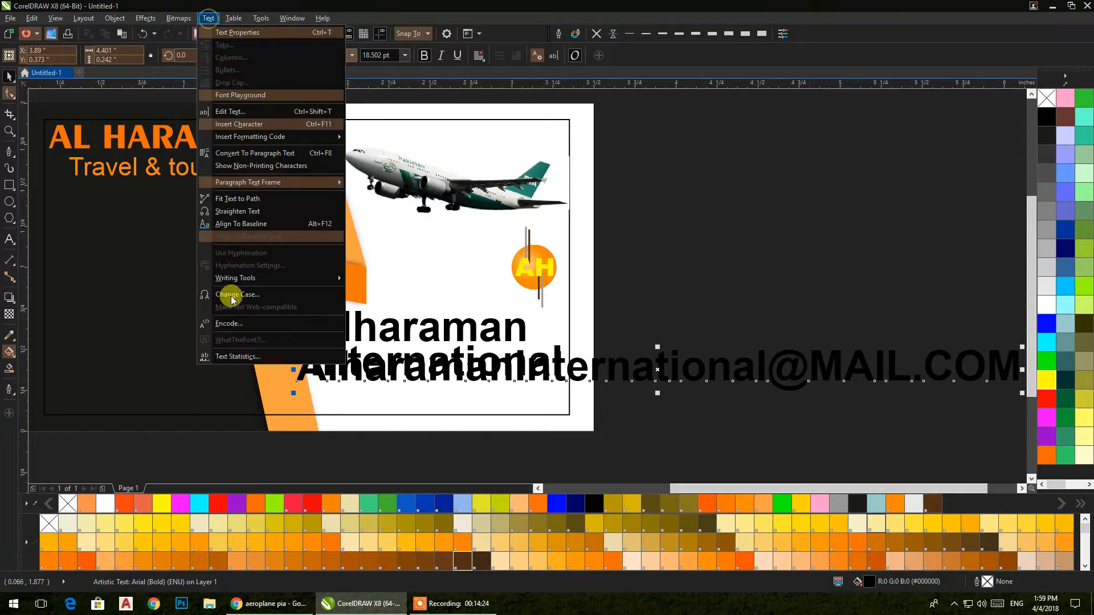
pyautogui.click(226, 293)
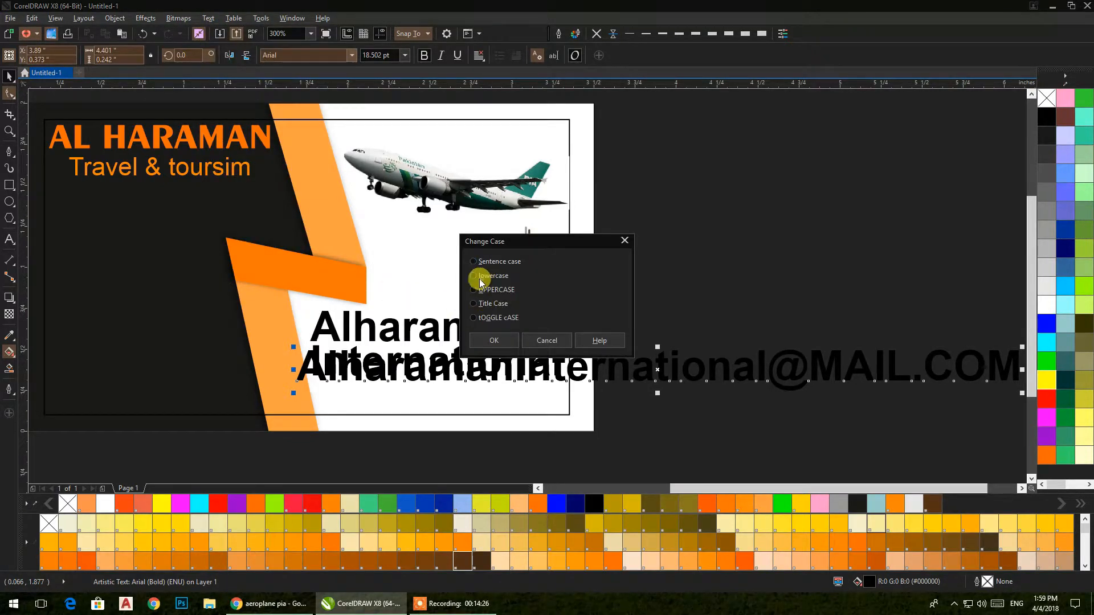
pyautogui.click(488, 340)
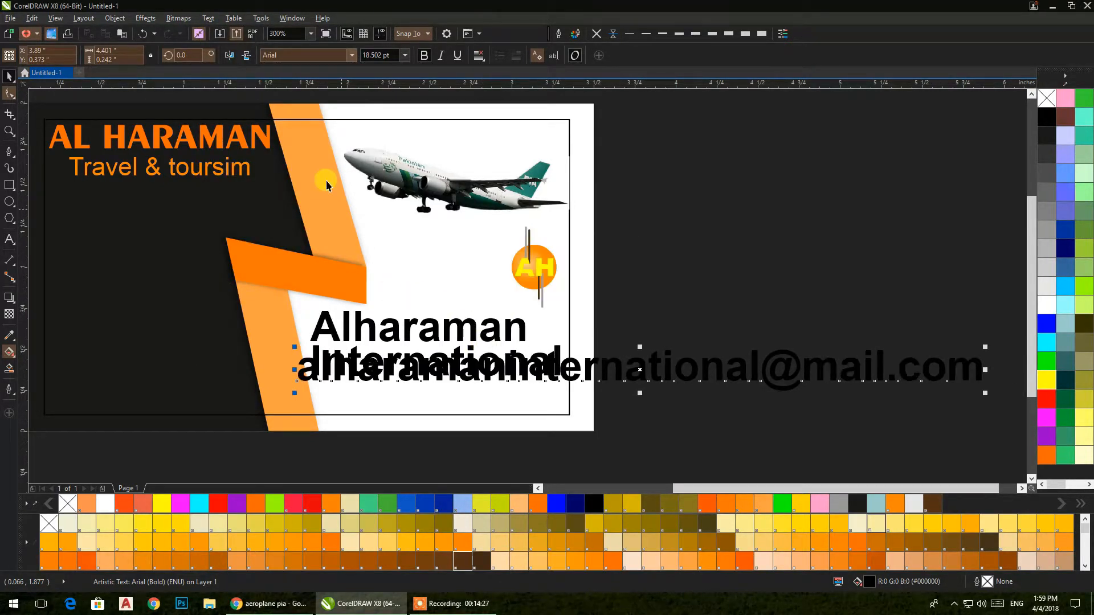
pyautogui.click(405, 54)
pyautogui.click(366, 75)
pyautogui.moveTo(416, 375); pyautogui.dragTo(436, 412)
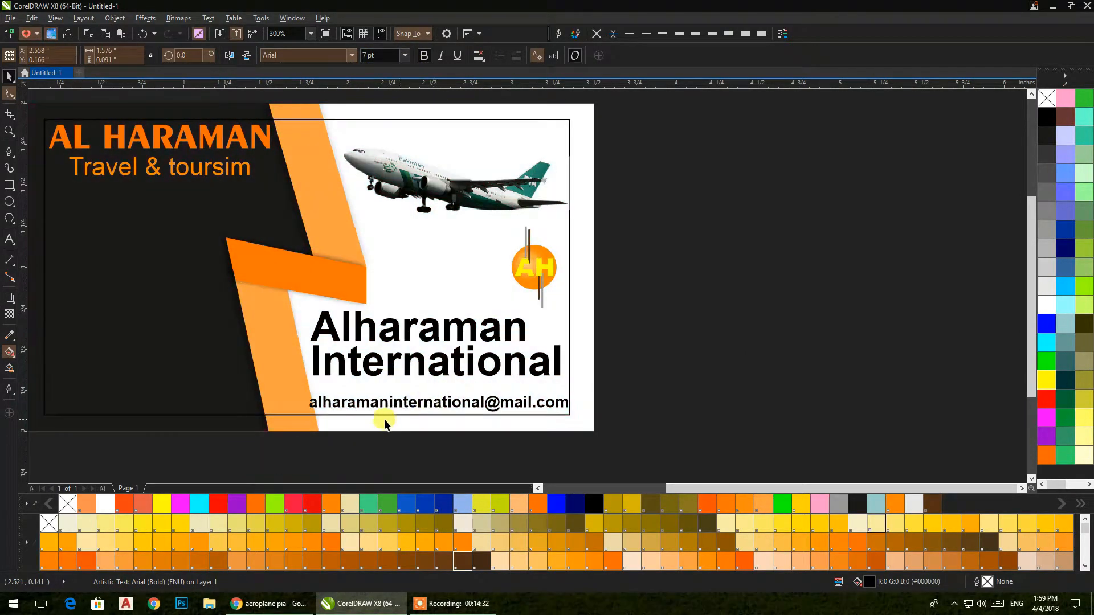
# Step: Shrink the e-mail text slightly and delete the Alharaman International heading
pyautogui.scroll(3, 372, 426)
pyautogui.moveTo(122, 383); pyautogui.dragTo(271, 361)
pyautogui.scroll(-2, 441, 296)
pyautogui.click(480, 261)
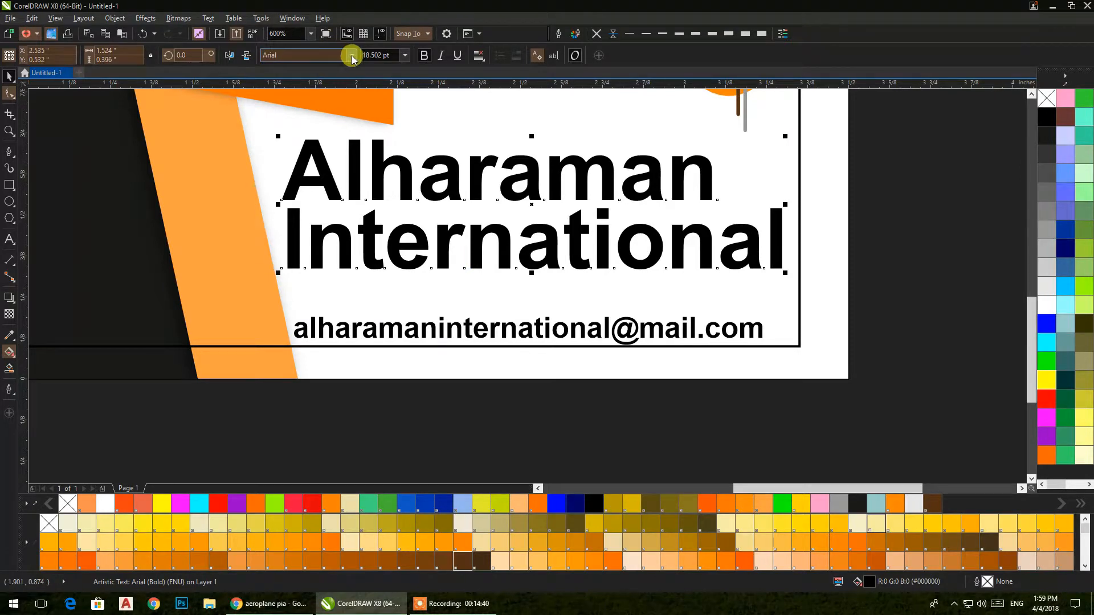
pyautogui.press('Delete')
pyautogui.moveTo(605, 322); pyautogui.dragTo(609, 222)
pyautogui.doubleClick(600, 333)
pyautogui.press('Delete')
pyautogui.press('Delete')
pyautogui.press('Delete')
pyautogui.press('Delete')
pyautogui.press('Delete')
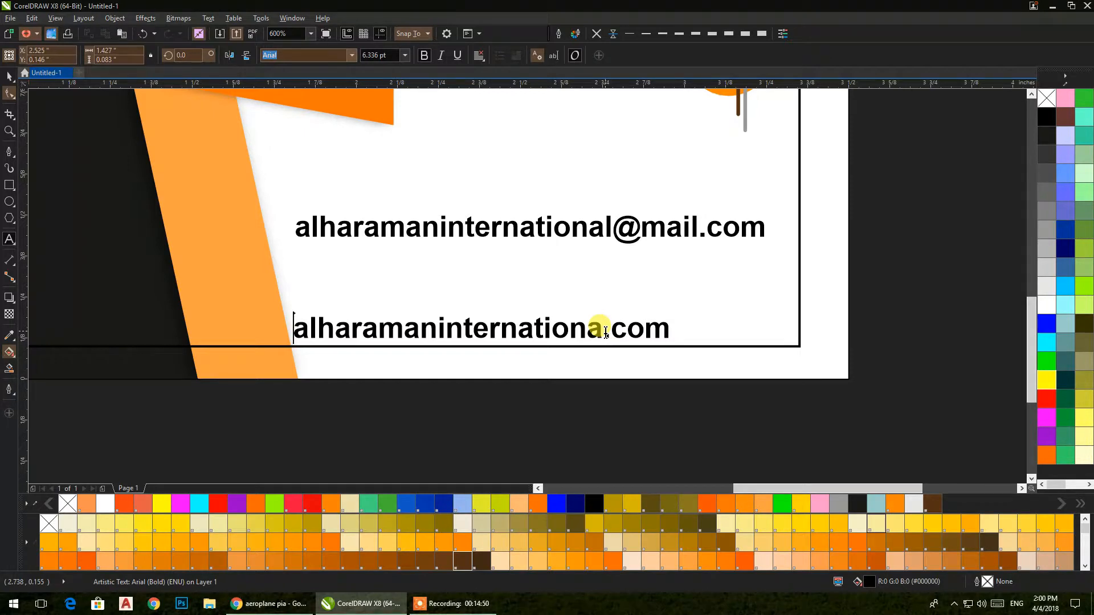
pyautogui.press('Home')
pyautogui.write('WWW')
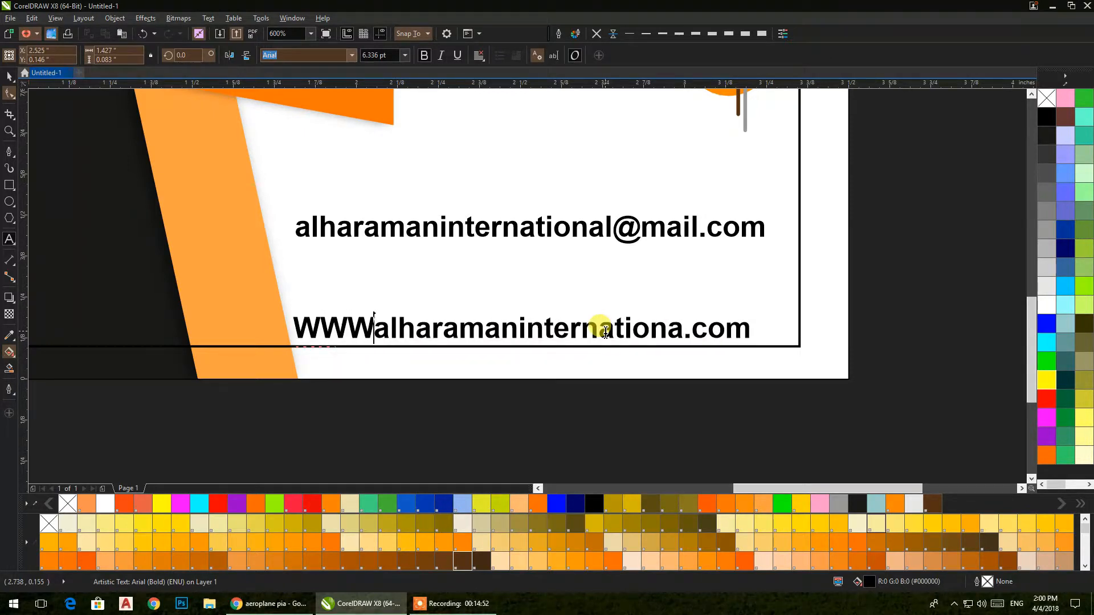
pyautogui.write('.')
pyautogui.press('Escape')
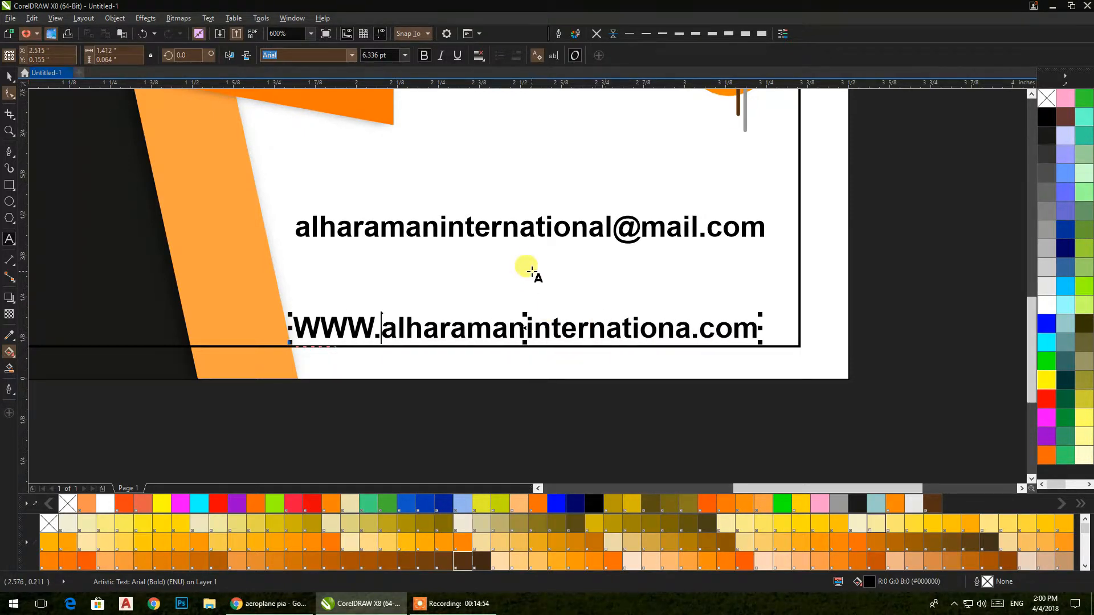
# Step: Change the website line to lowercase and stack another e-mail copy above it
pyautogui.click(208, 18)
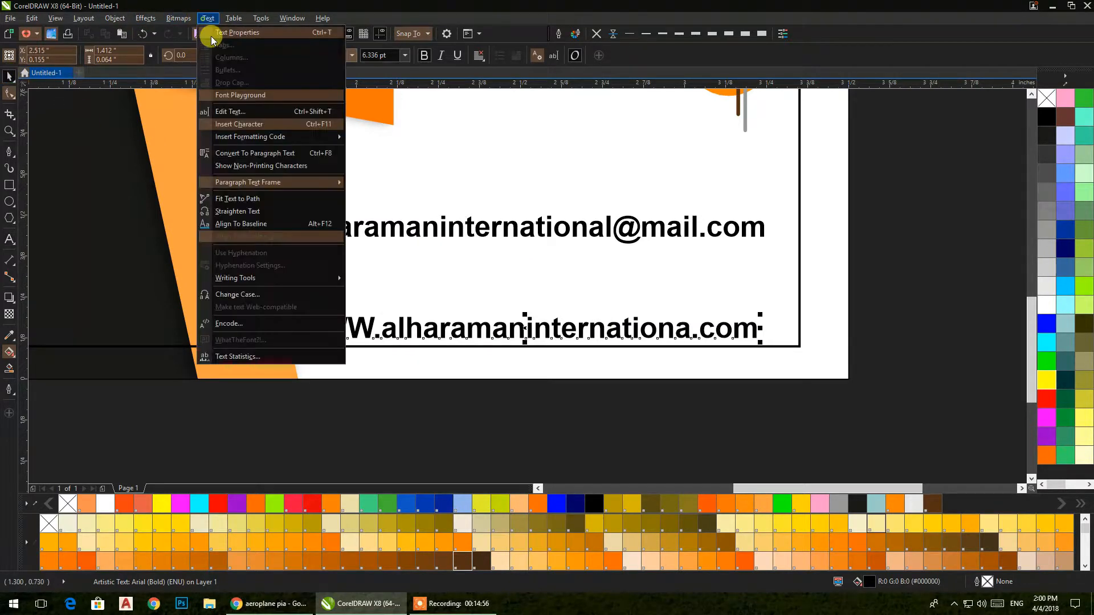
pyautogui.click(221, 286)
pyautogui.click(485, 278)
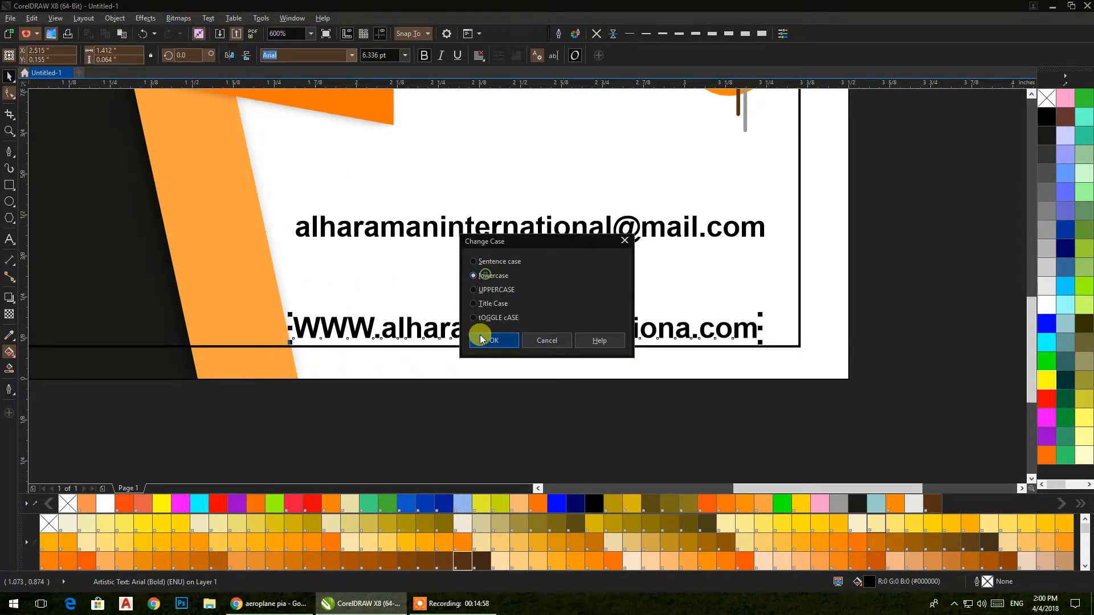
pyautogui.click(492, 340)
pyautogui.moveTo(734, 328); pyautogui.dragTo(769, 323)
pyautogui.moveTo(690, 231); pyautogui.dragTo(711, 293)
pyautogui.moveTo(638, 289); pyautogui.dragTo(635, 248)
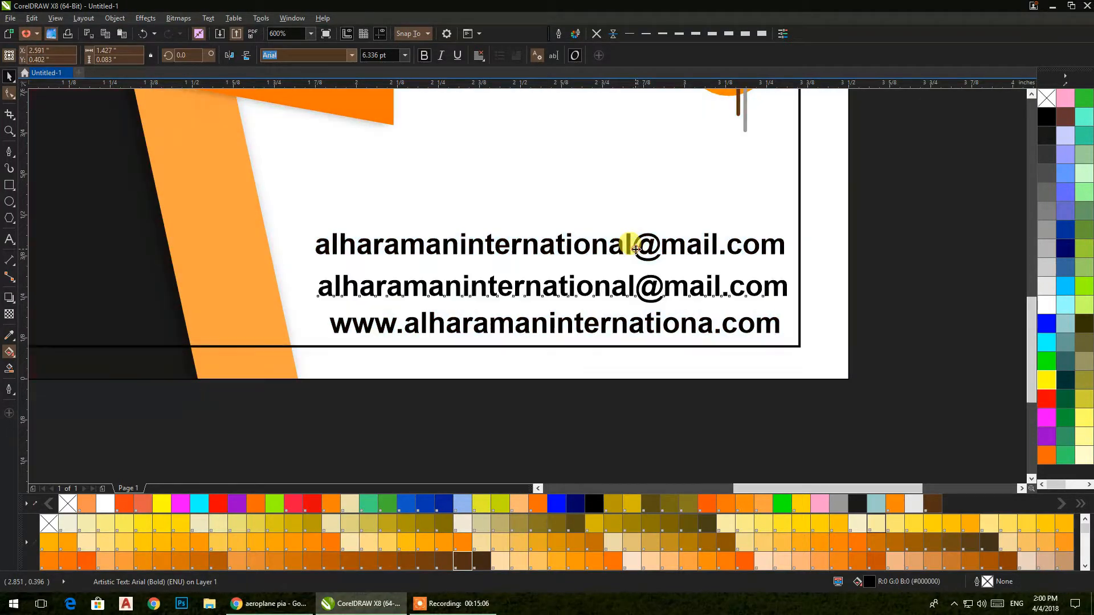
# Step: Retype the top e-mail copy as the company's phone number
pyautogui.doubleClick(637, 249)
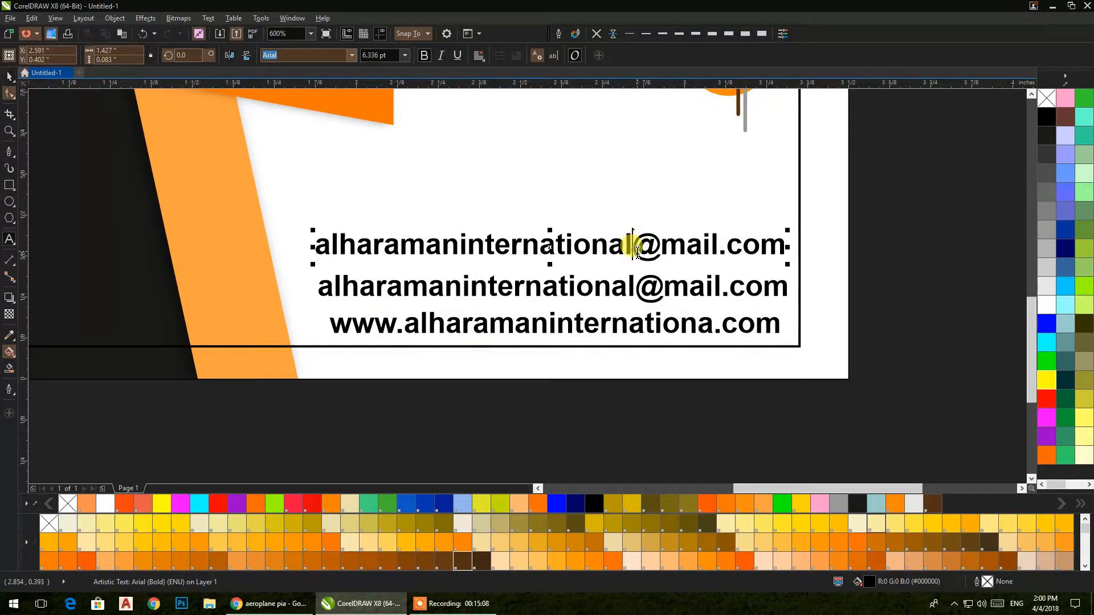
pyautogui.hotkey('ctrl', 'a')
pyautogui.write('009')
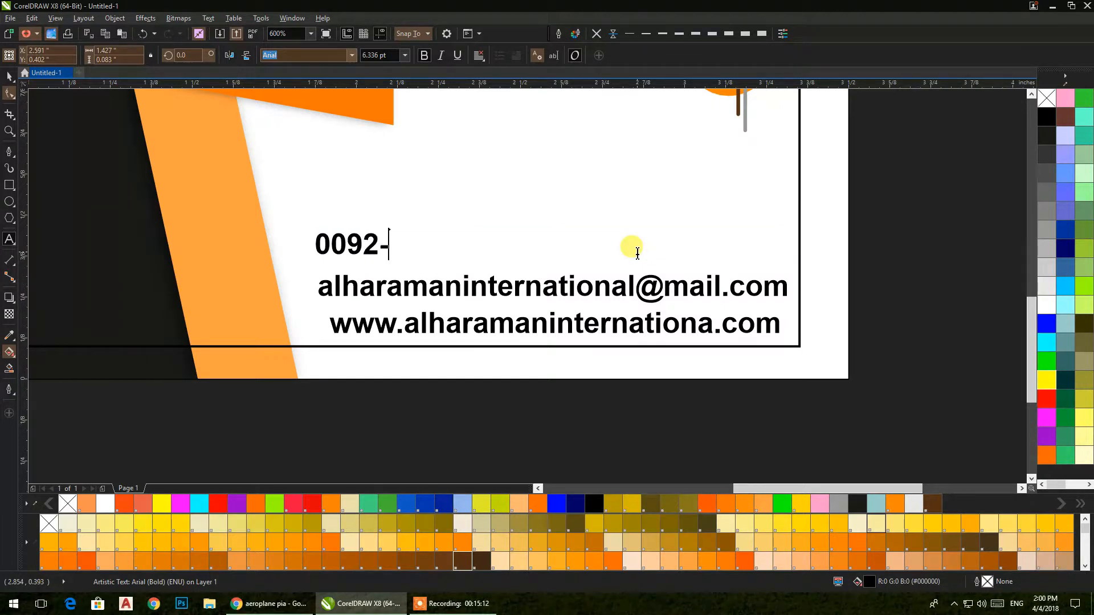
pyautogui.write('2-0345-123456789')
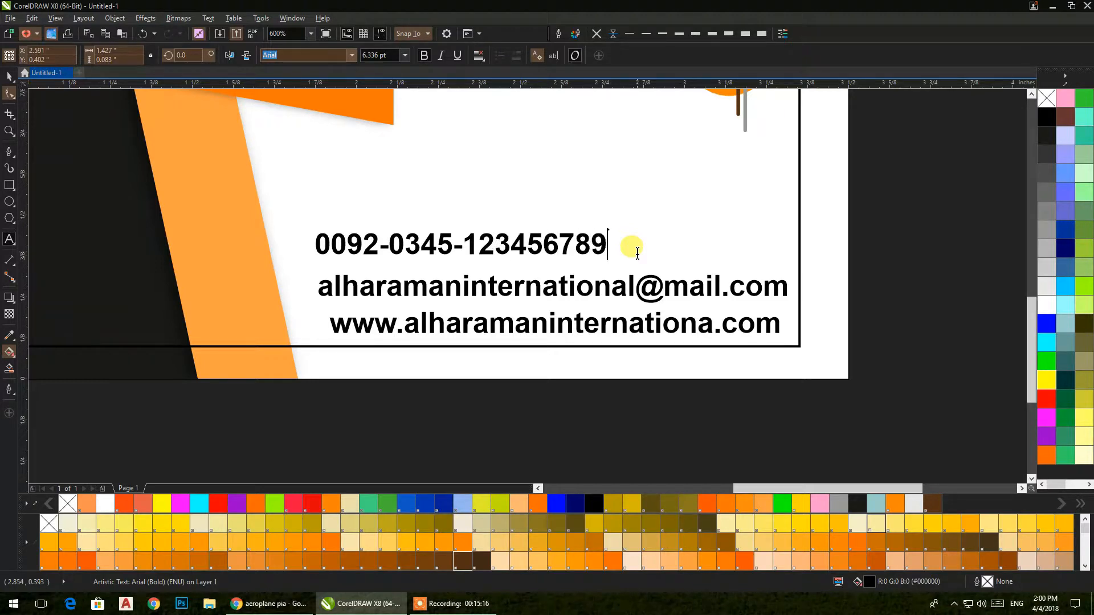
pyautogui.press('Escape')
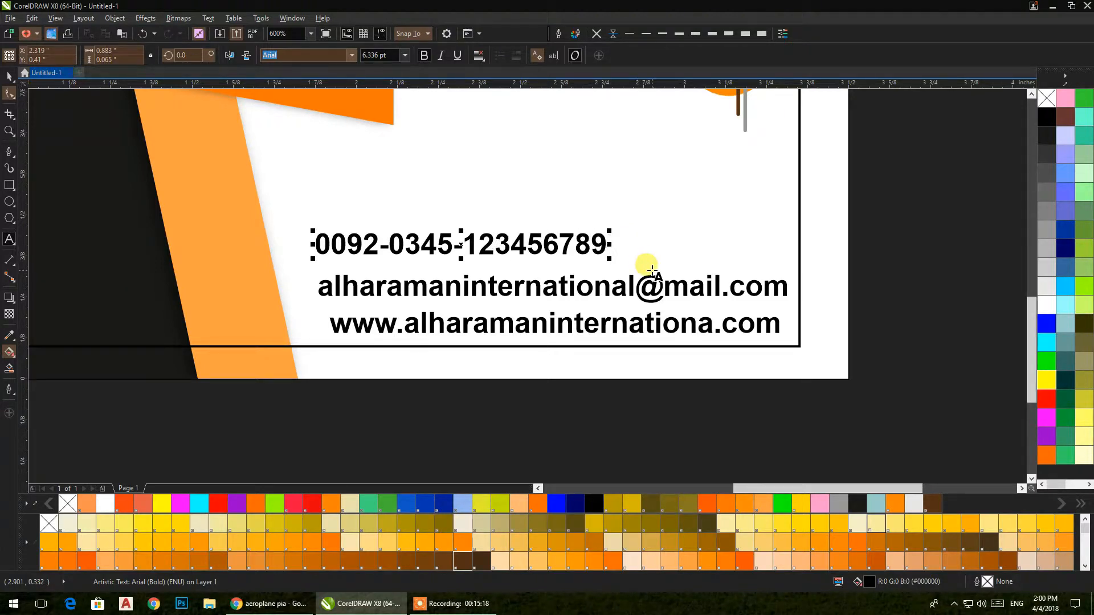
pyautogui.press('Escape')
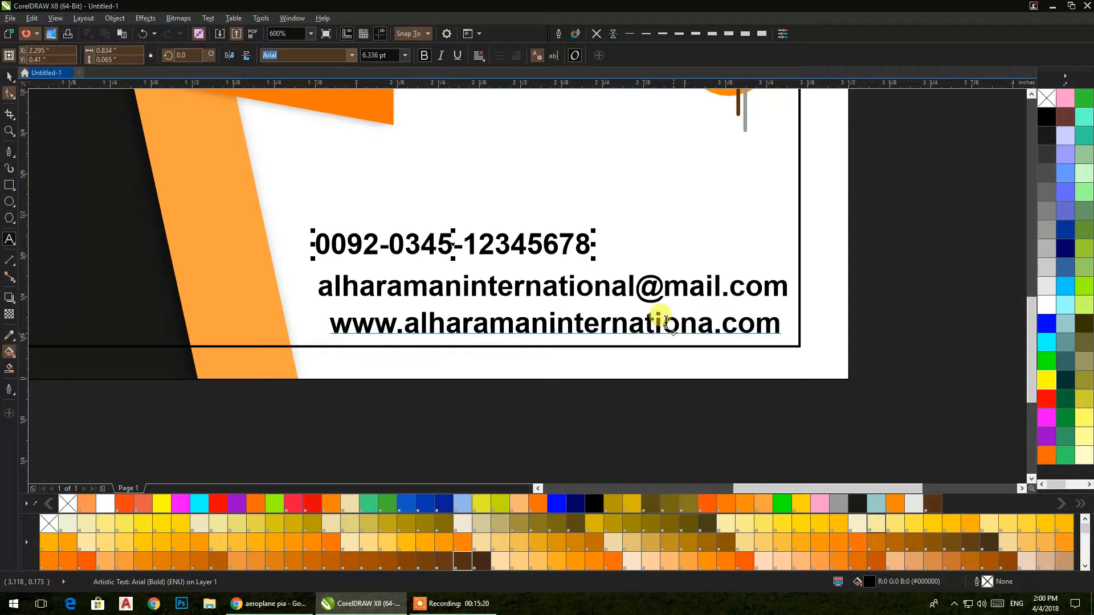
pyautogui.click(9, 76)
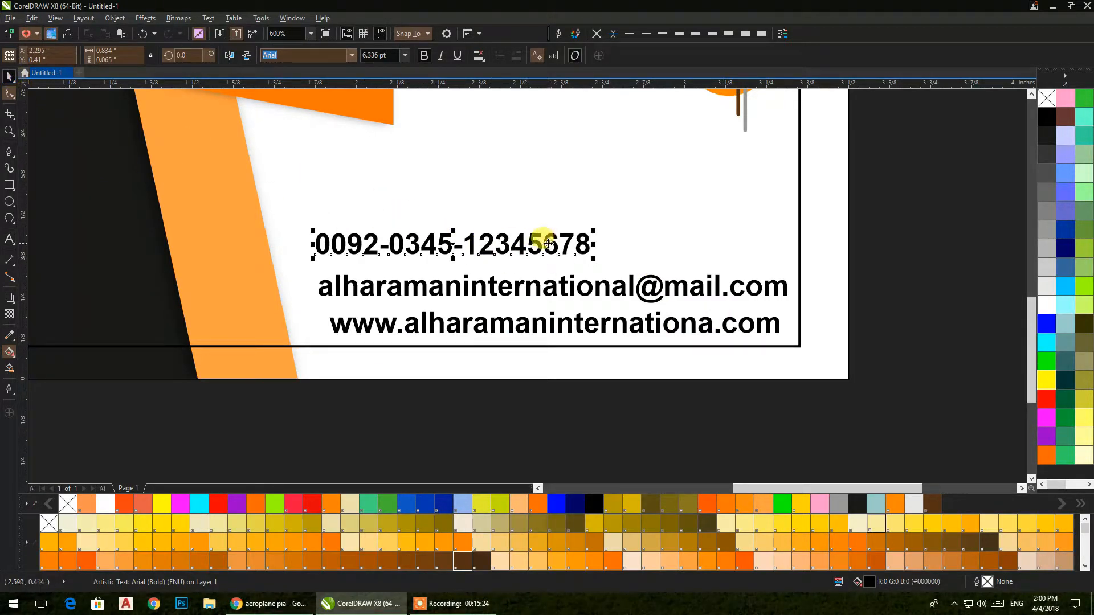
pyautogui.doubleClick(587, 245)
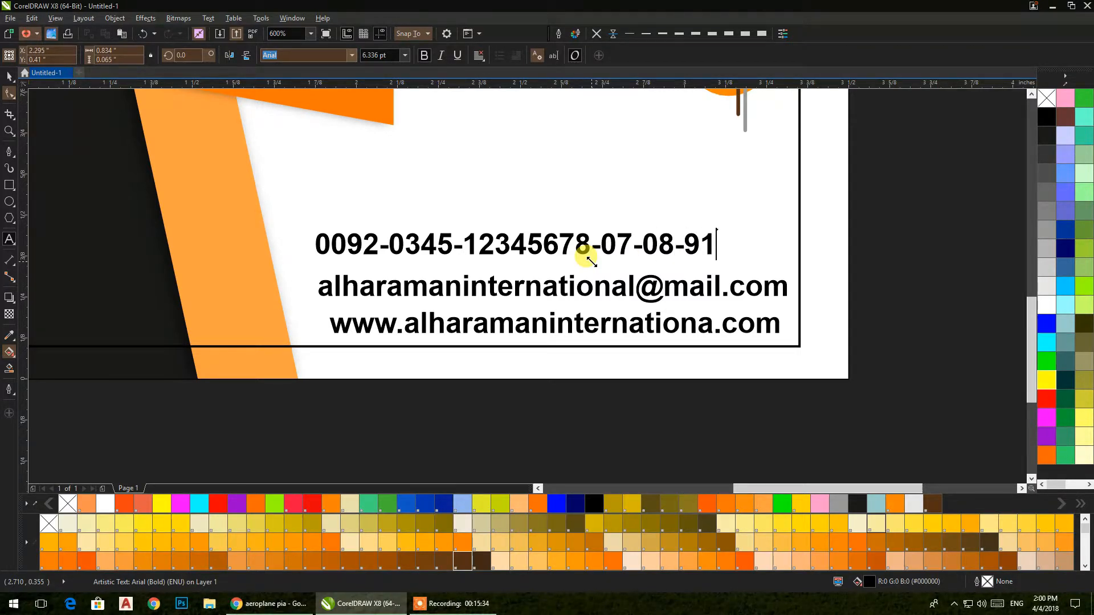
pyautogui.click(9, 75)
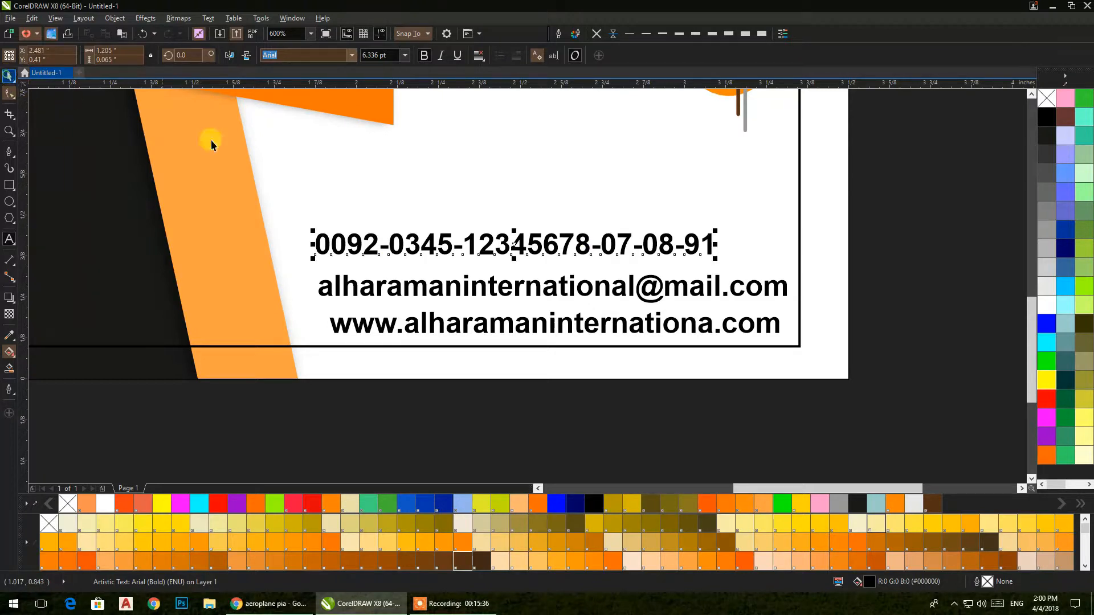
# Step: Left-align the e-mail, website and phone lines together, then deselect them
pyautogui.click(382, 286)
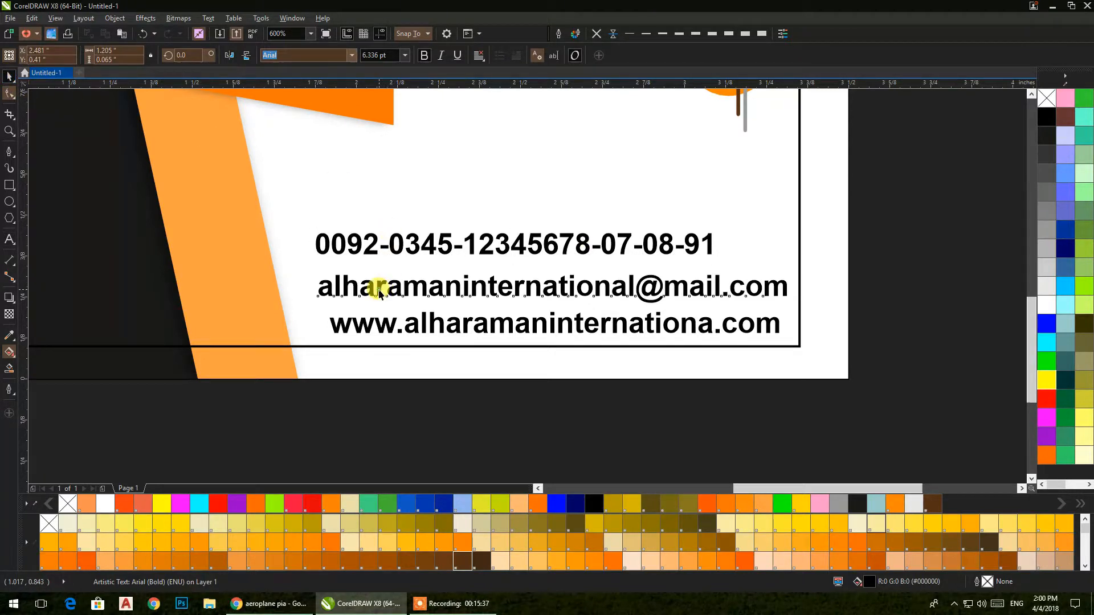
pyautogui.keyDown('shift'); pyautogui.click(371, 329); pyautogui.keyUp('shift')
pyautogui.keyDown('shift'); pyautogui.click(365, 252); pyautogui.keyUp('shift')
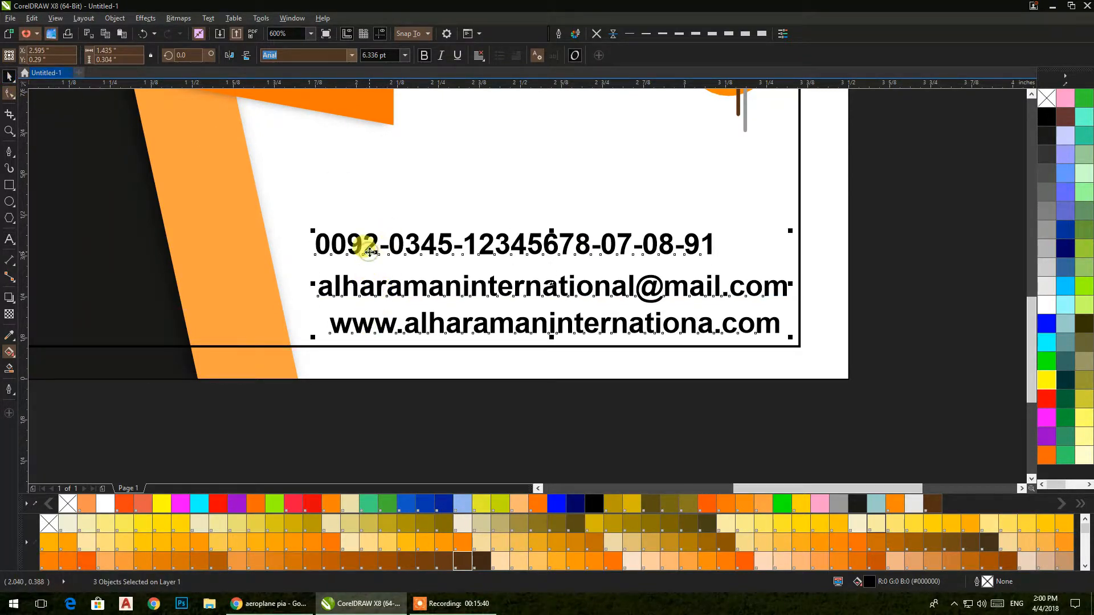
pyautogui.press('l')
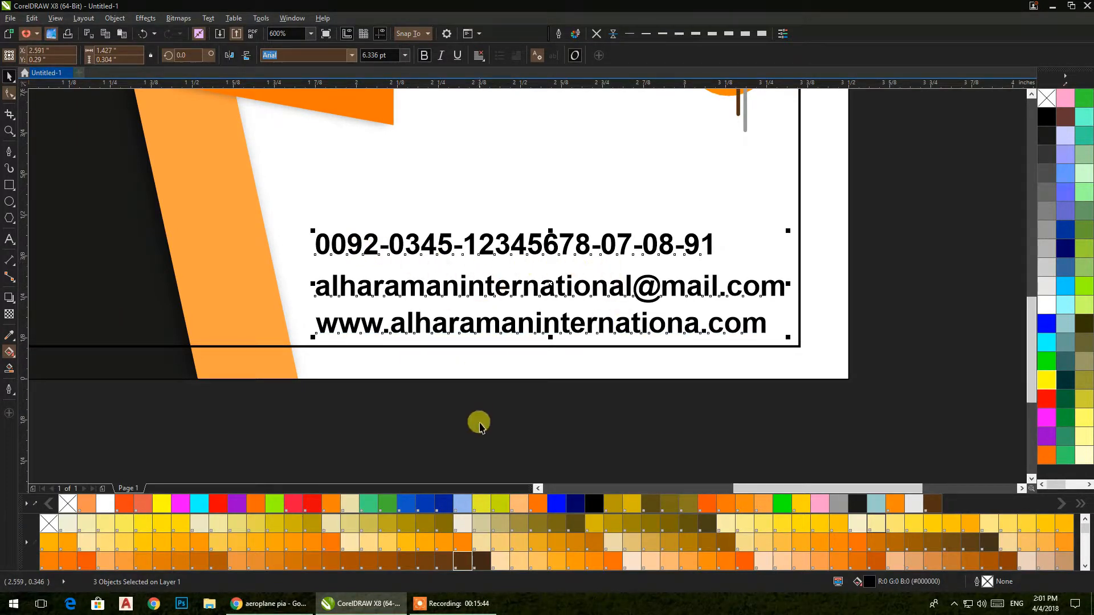
pyautogui.click(869, 203)
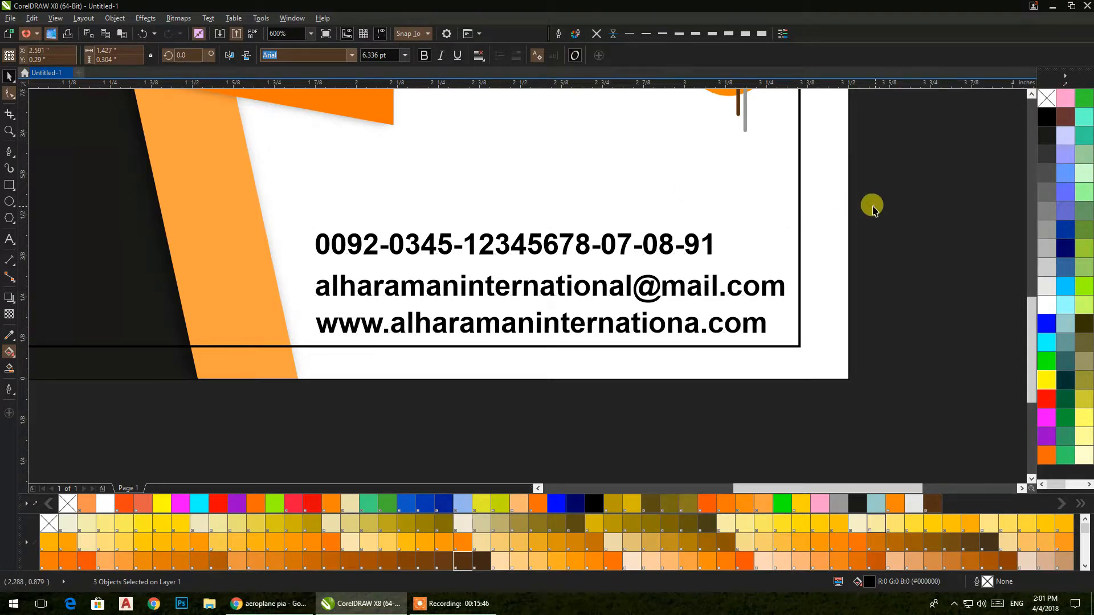
# Step: Zoom and pan to center the whole card in view
pyautogui.scroll(-2, 869, 203)
pyautogui.moveTo(869, 203); pyautogui.dragTo(728, 286)
pyautogui.scroll(2, 454, 302)
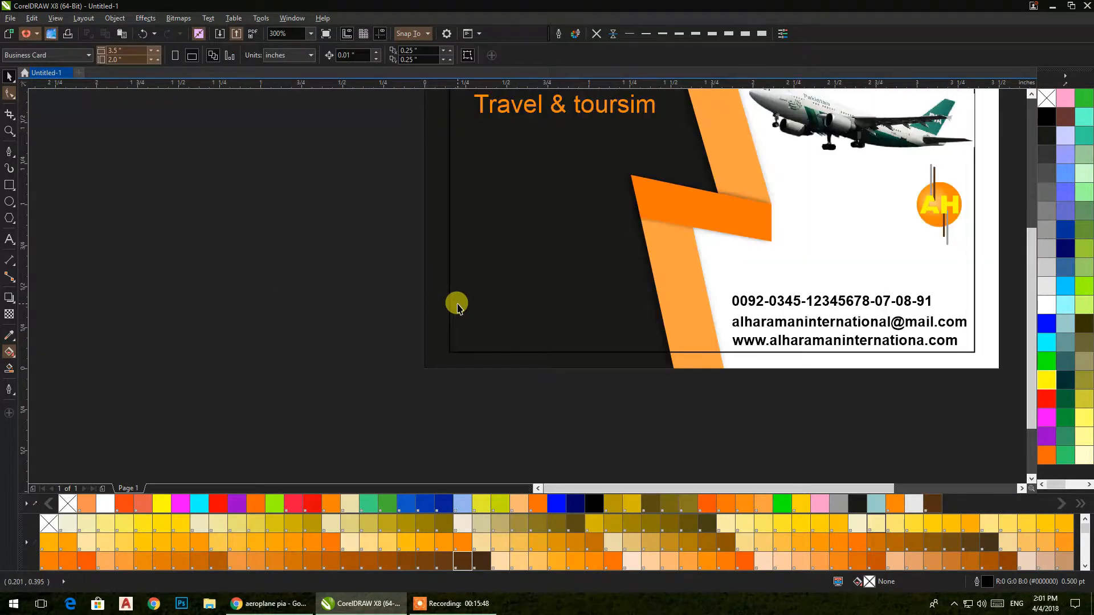
pyautogui.moveTo(379, 320); pyautogui.dragTo(342, 322)
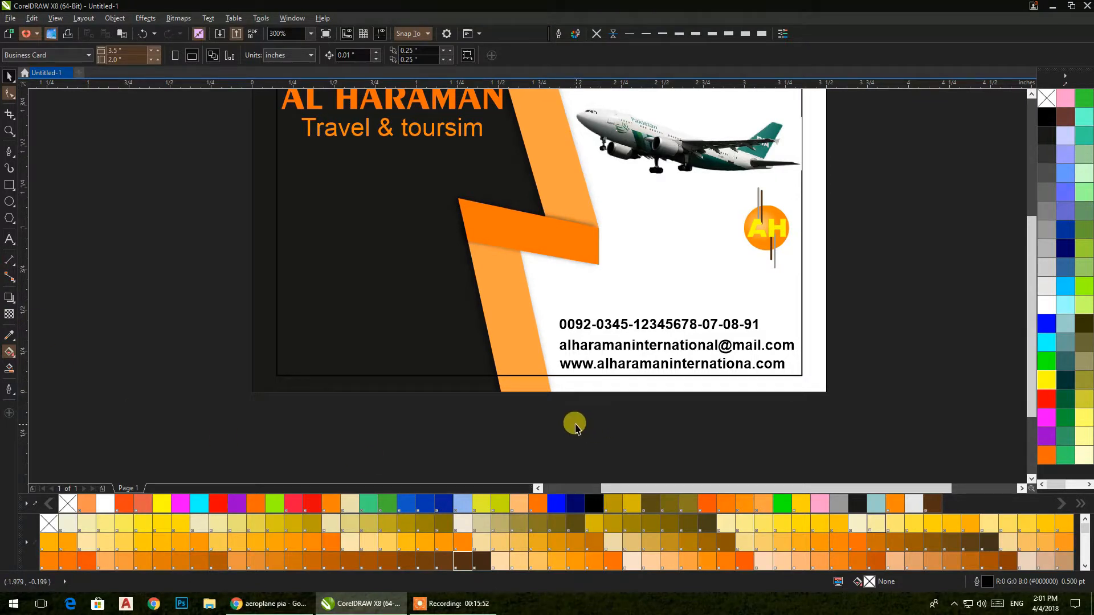
pyautogui.moveTo(513, 325); pyautogui.dragTo(512, 343)
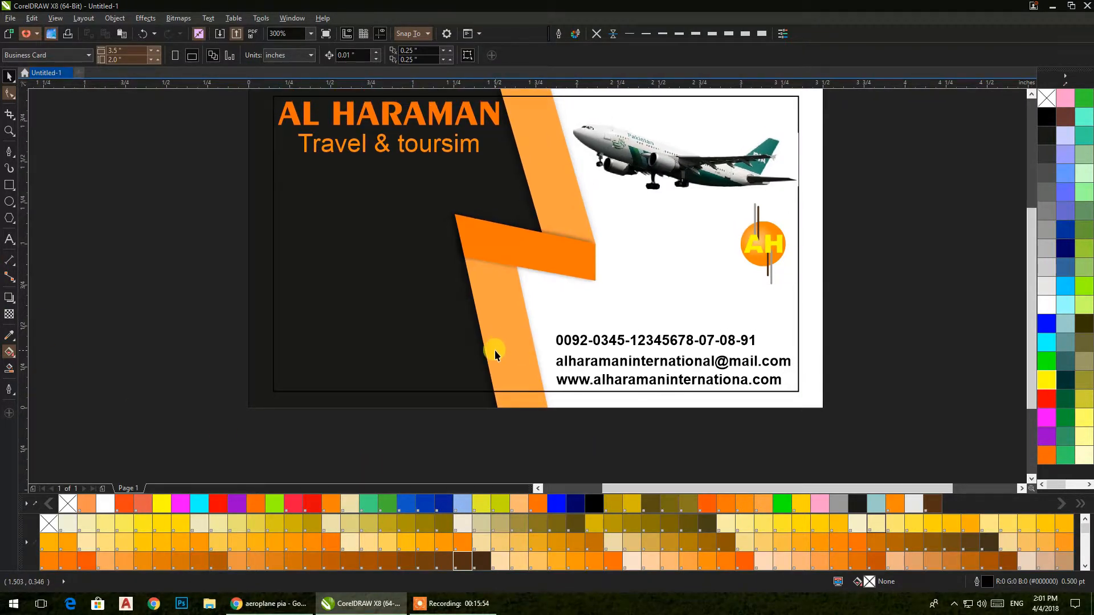
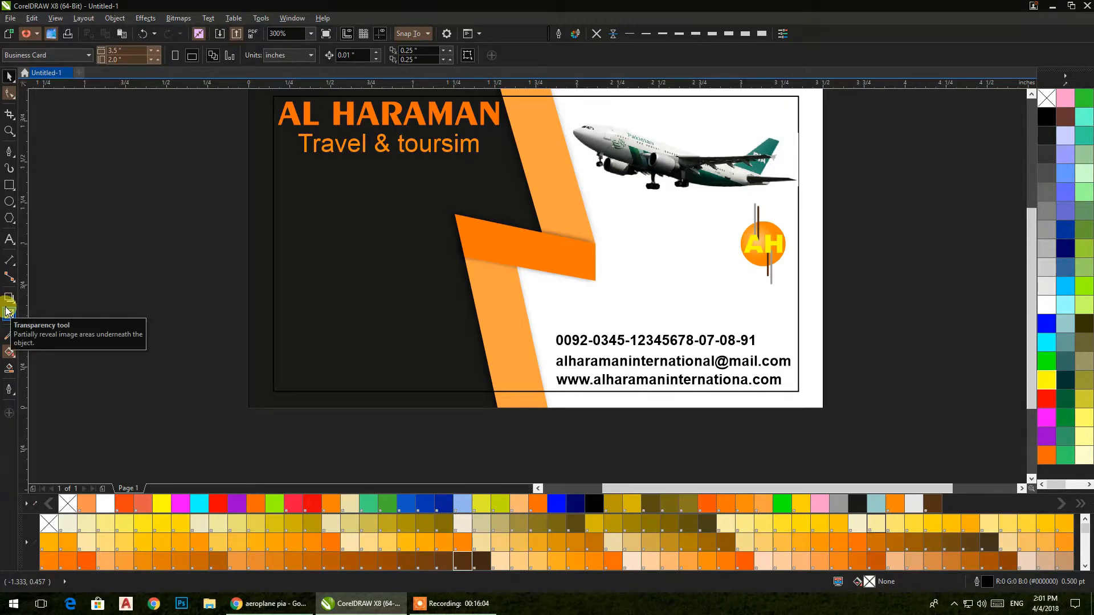
# Step: Draw a thin rectangular bar beside the card and drag a copy just below it
pyautogui.hscroll(-5, 261, 281)
pyautogui.click(10, 186)
pyautogui.moveTo(111, 220); pyautogui.dragTo(244, 233)
pyautogui.click(9, 79)
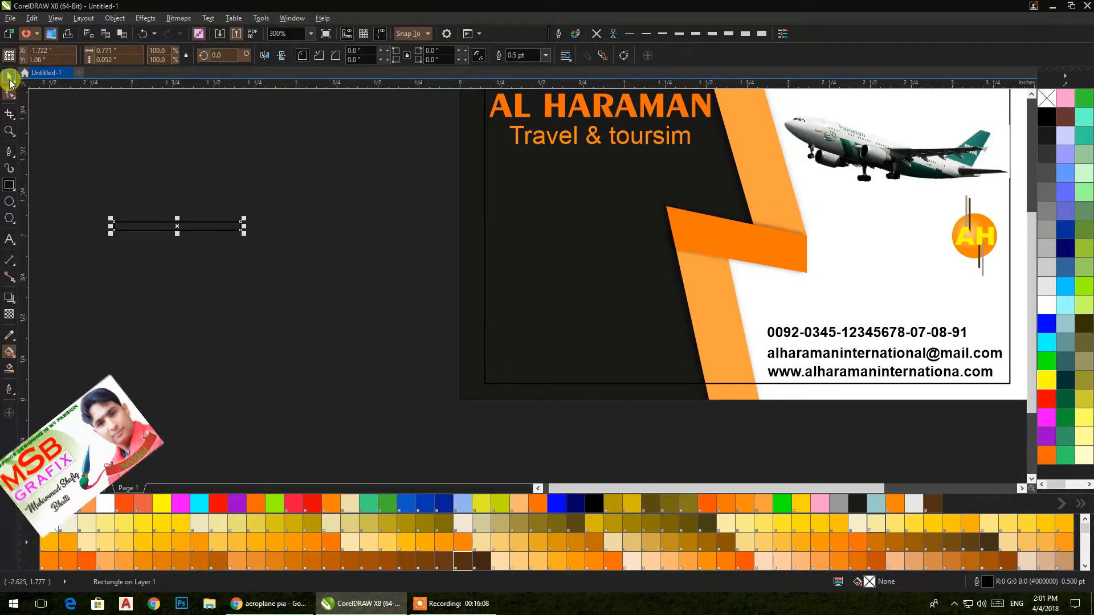
pyautogui.moveTo(173, 221)
pyautogui.mouseDown()
pyautogui.moveTo(185, 242)
pyautogui.moveTo(179, 235)
pyautogui.mouseUp()
# Step: Shorten the lower bar from the left, repeat with Ctrl+D for two more, and select all four
pyautogui.scroll(2, 111, 242)
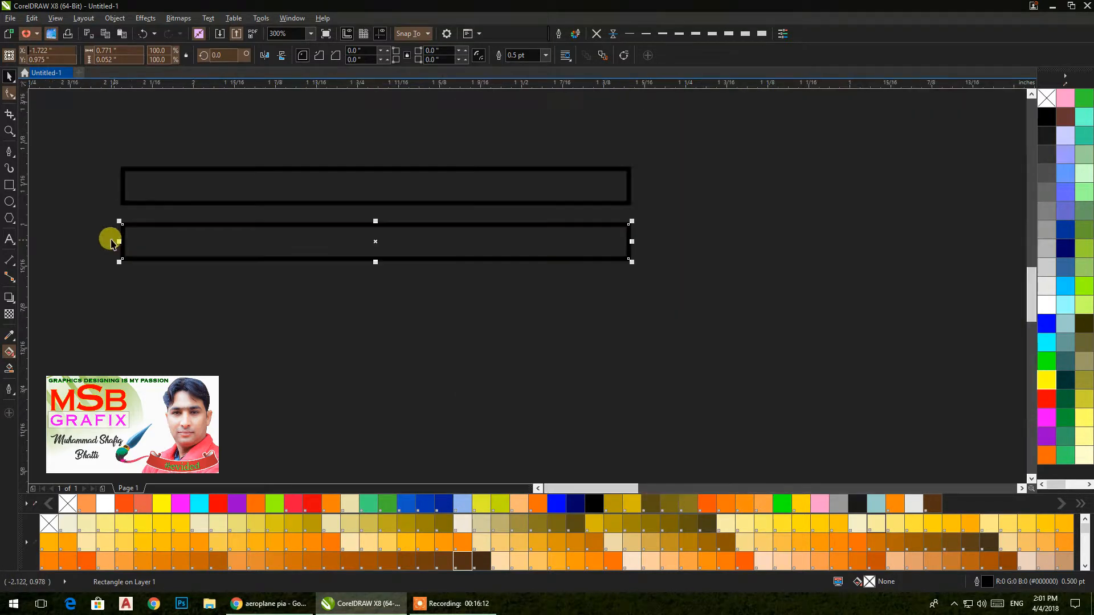
pyautogui.moveTo(111, 244); pyautogui.dragTo(135, 242)
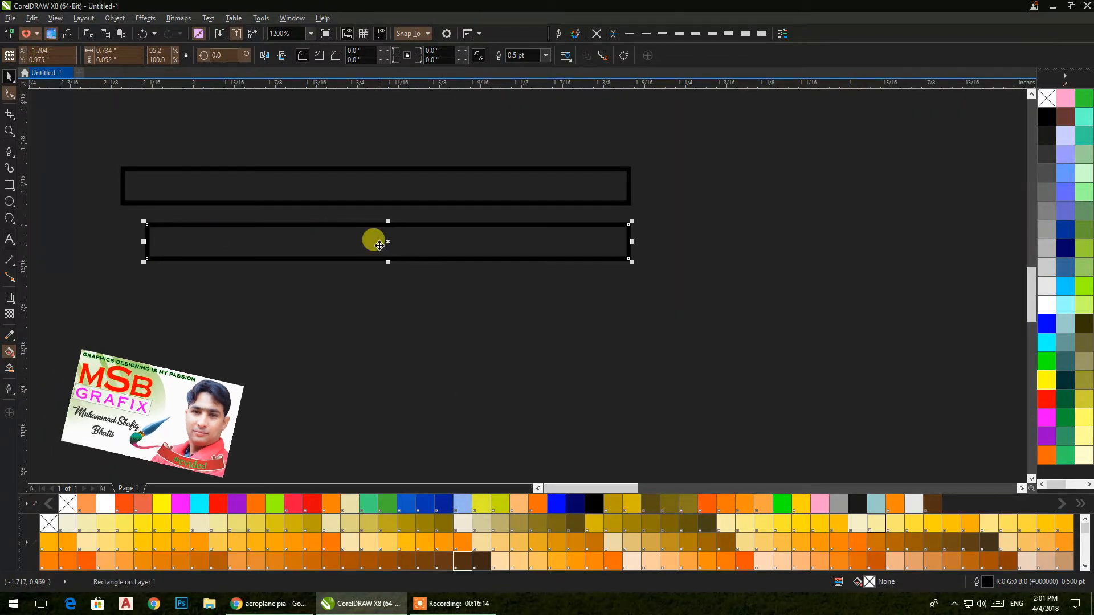
pyautogui.hotkey('ctrl', 'd')
pyautogui.hotkey('ctrl', 'd')
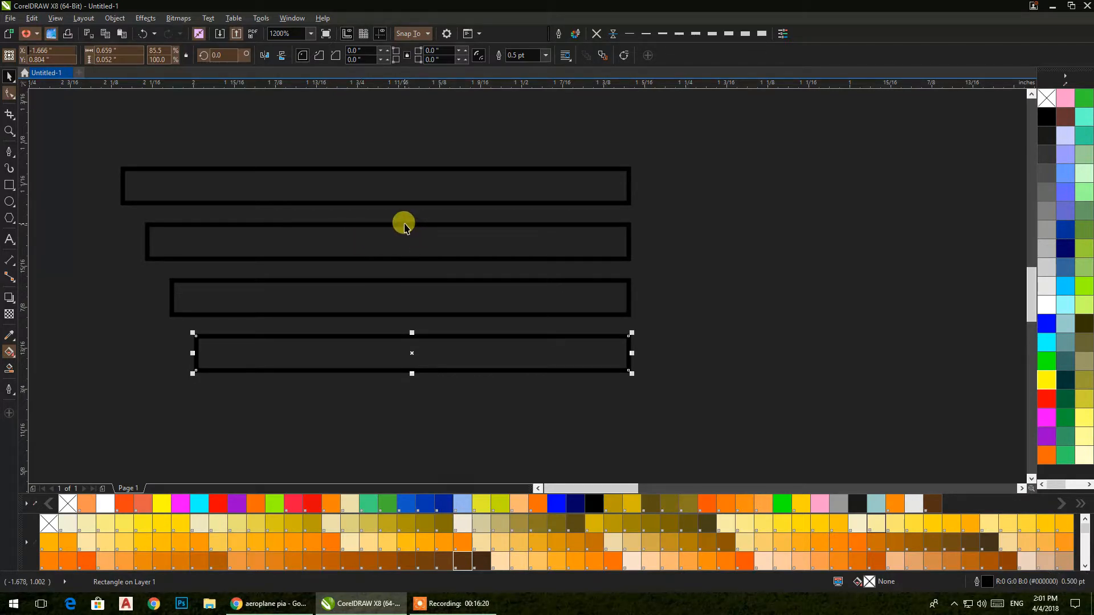
pyautogui.moveTo(397, 273); pyautogui.dragTo(362, 300)
pyautogui.scroll(1, 367, 306)
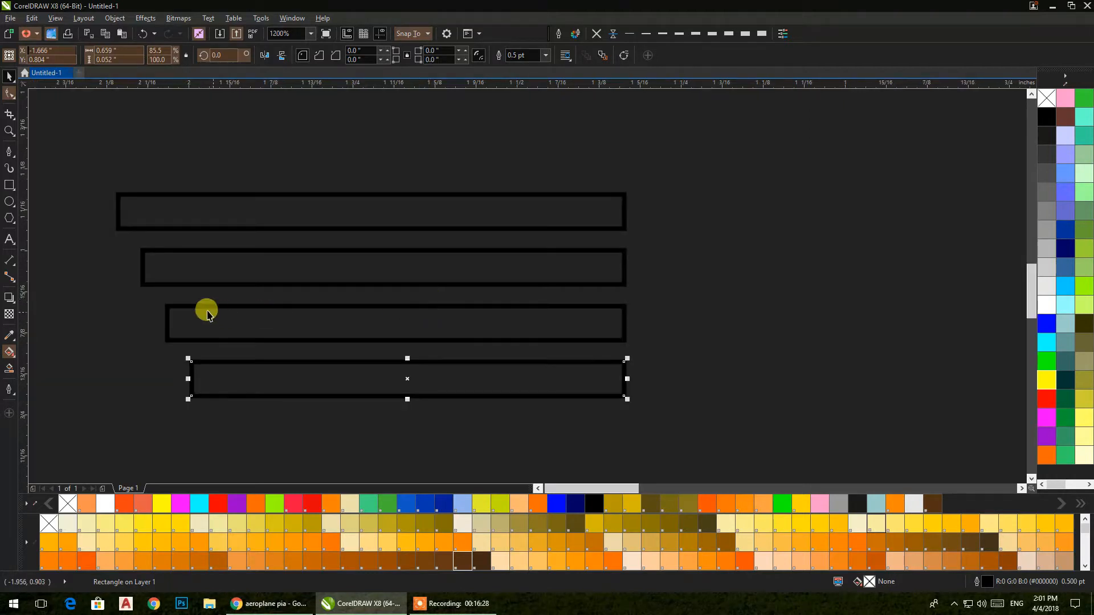
pyautogui.moveTo(86, 163); pyautogui.dragTo(644, 447)
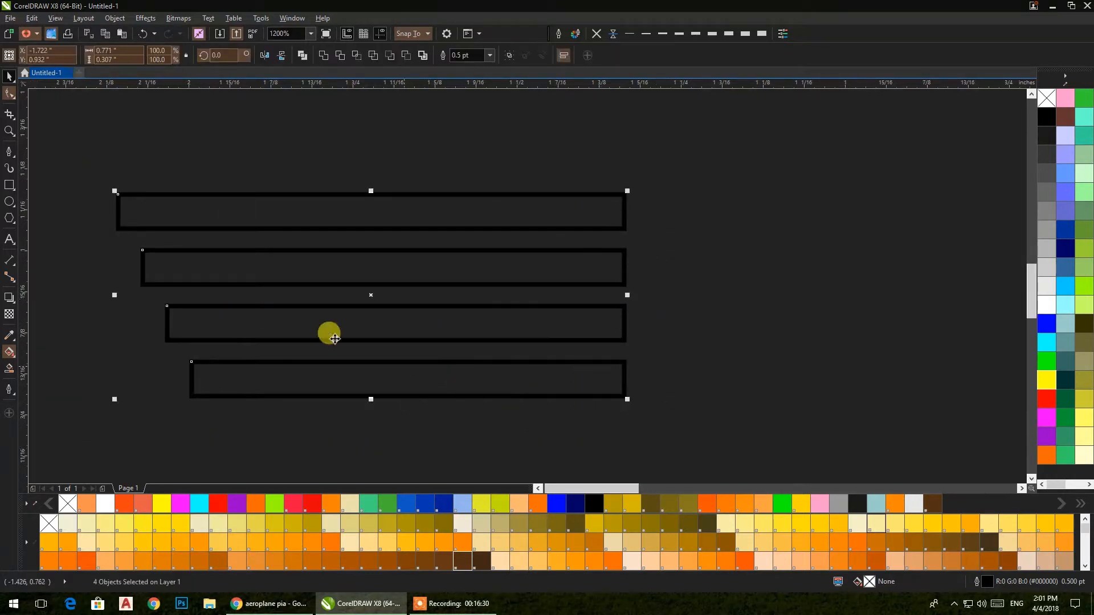
# Step: Mirror-copy the four bars to the right and nudge the copy right to open a gap
pyautogui.moveTo(115, 295); pyautogui.dragTo(795, 310)
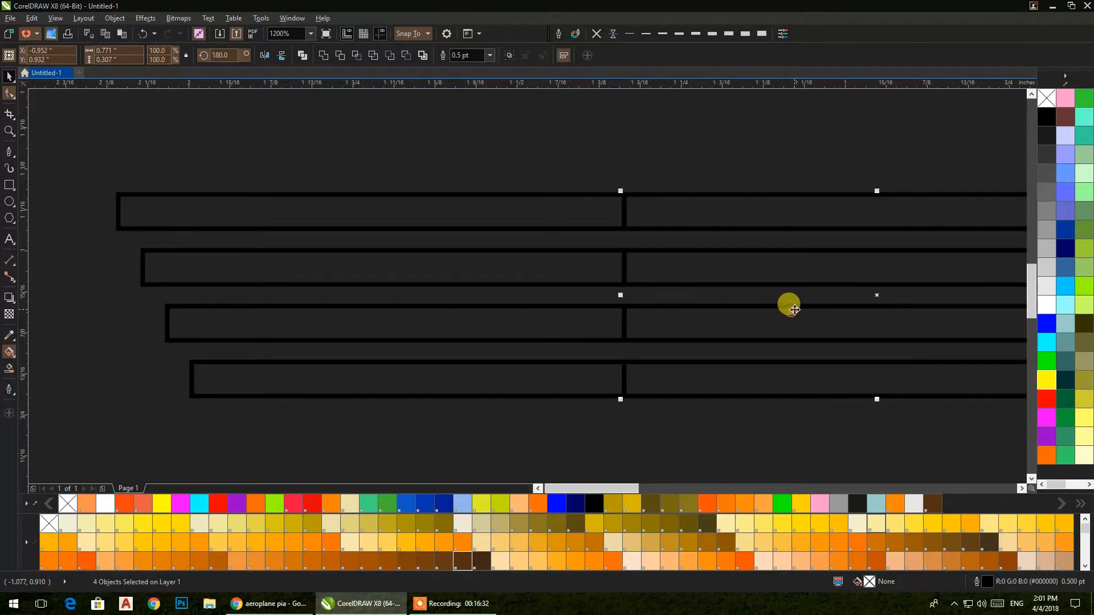
pyautogui.press('Right')
pyautogui.press('Right')
pyautogui.press('Right')
pyautogui.press('Right')
pyautogui.press('Right')
pyautogui.press('Right')
pyautogui.press('Right')
pyautogui.press('Right')
pyautogui.press('Right')
pyautogui.press('Right')
pyautogui.press('Right')
pyautogui.press('Right')
pyautogui.press('Right')
pyautogui.press('Right')
pyautogui.press('Right')
pyautogui.press('Right')
pyautogui.press('Right')
pyautogui.press('Right')
pyautogui.press('Right')
pyautogui.press('Right')
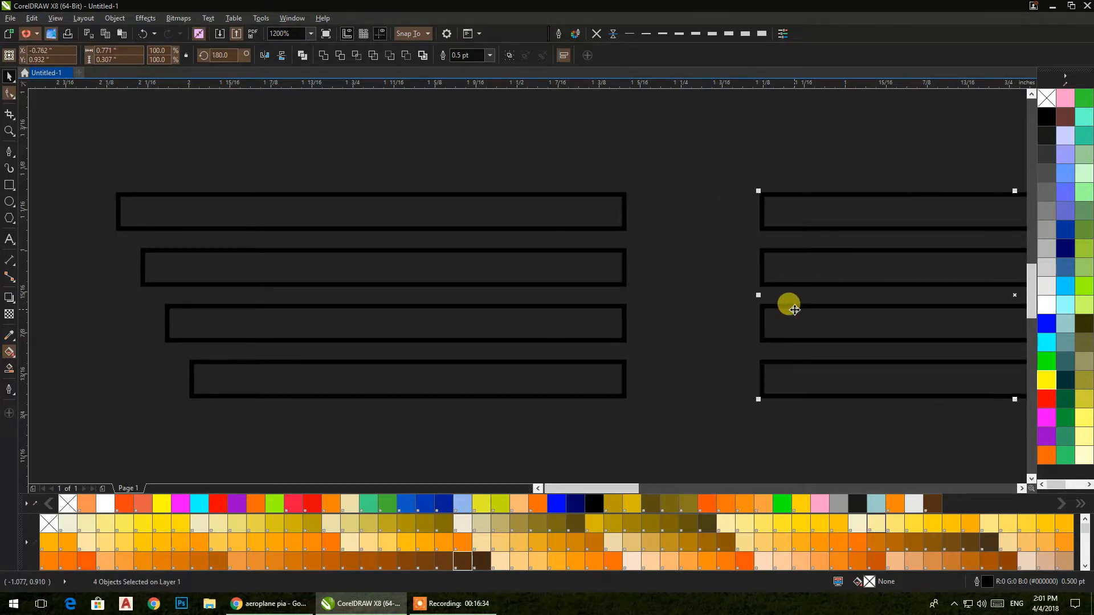
pyautogui.press('Right')
pyautogui.press('Right')
pyautogui.press('Right')
pyautogui.press('Right')
pyautogui.press('Right')
pyautogui.press('Right')
pyautogui.press('Right')
pyautogui.press('Right')
pyautogui.press('Right')
pyautogui.press('Right')
pyautogui.press('Right')
pyautogui.press('Right')
pyautogui.press('Right')
pyautogui.press('Right')
pyautogui.press('Right')
pyautogui.press('Right')
pyautogui.press('Right')
pyautogui.press('Right')
pyautogui.press('Right')
pyautogui.press('Right')
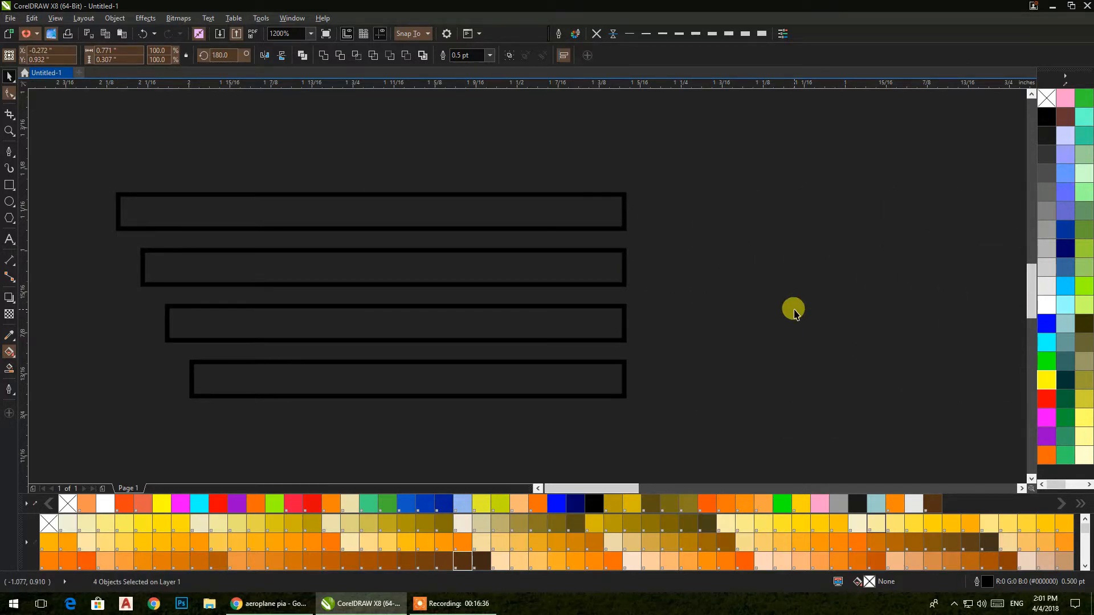
# Step: Select both bar sets and shift them together to the left
pyautogui.scroll(-5, 798, 316)
pyautogui.scroll(4, 572, 325)
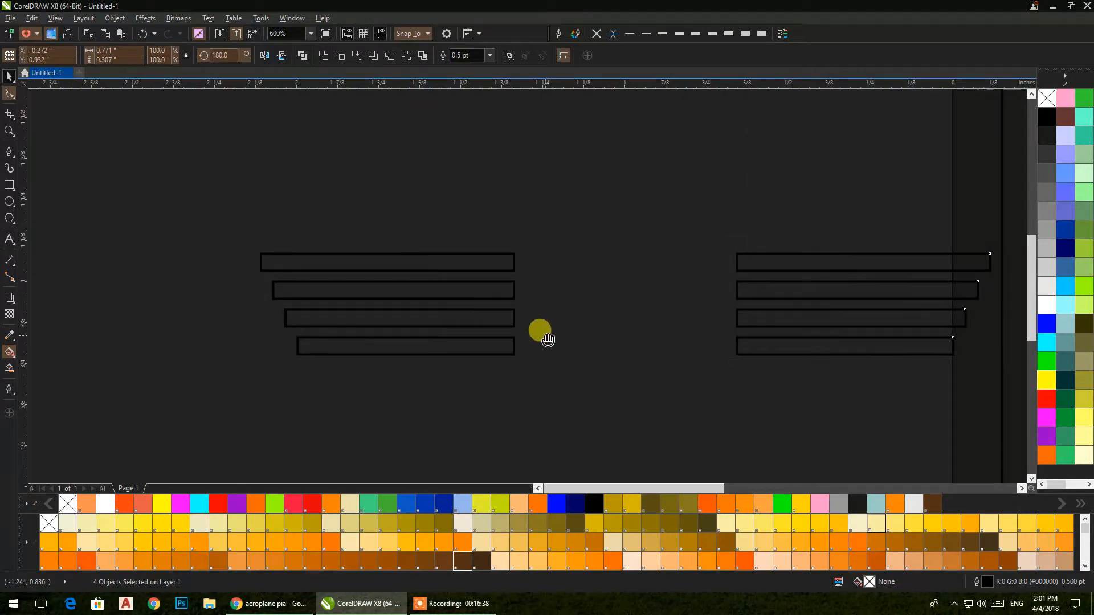
pyautogui.moveTo(546, 335); pyautogui.dragTo(460, 343)
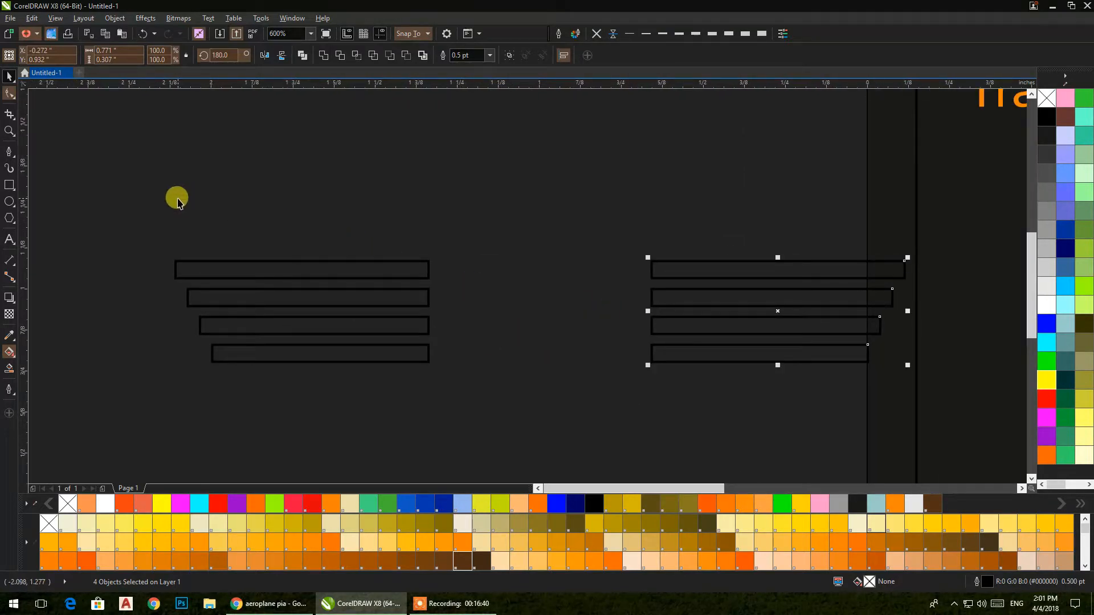
pyautogui.moveTo(146, 197); pyautogui.dragTo(866, 400)
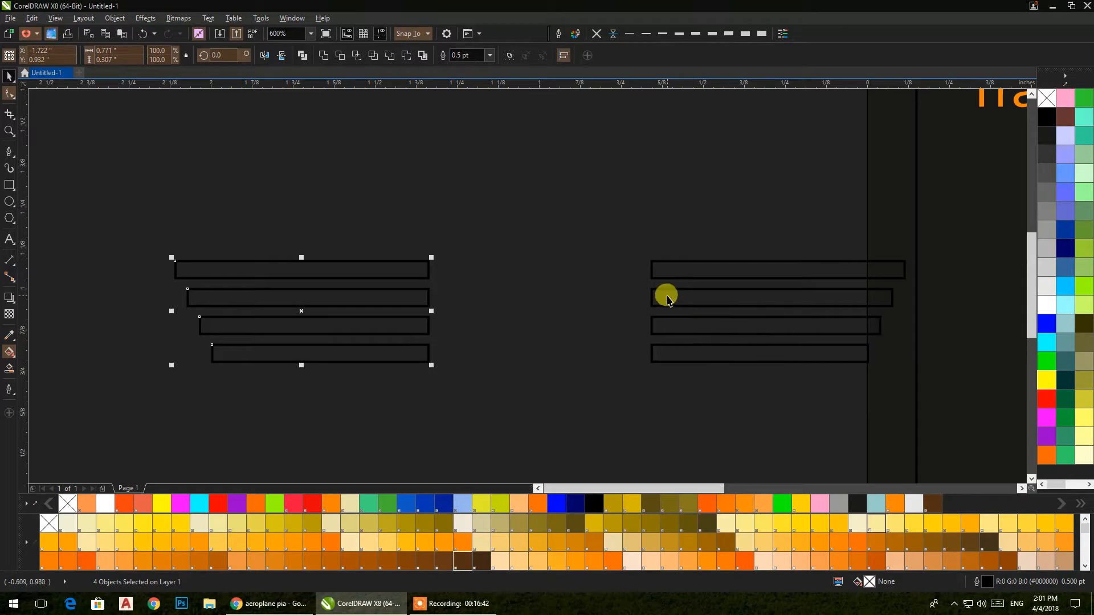
pyautogui.moveTo(594, 245); pyautogui.dragTo(1014, 402)
pyautogui.moveTo(541, 311); pyautogui.dragTo(401, 324)
pyautogui.click(561, 414)
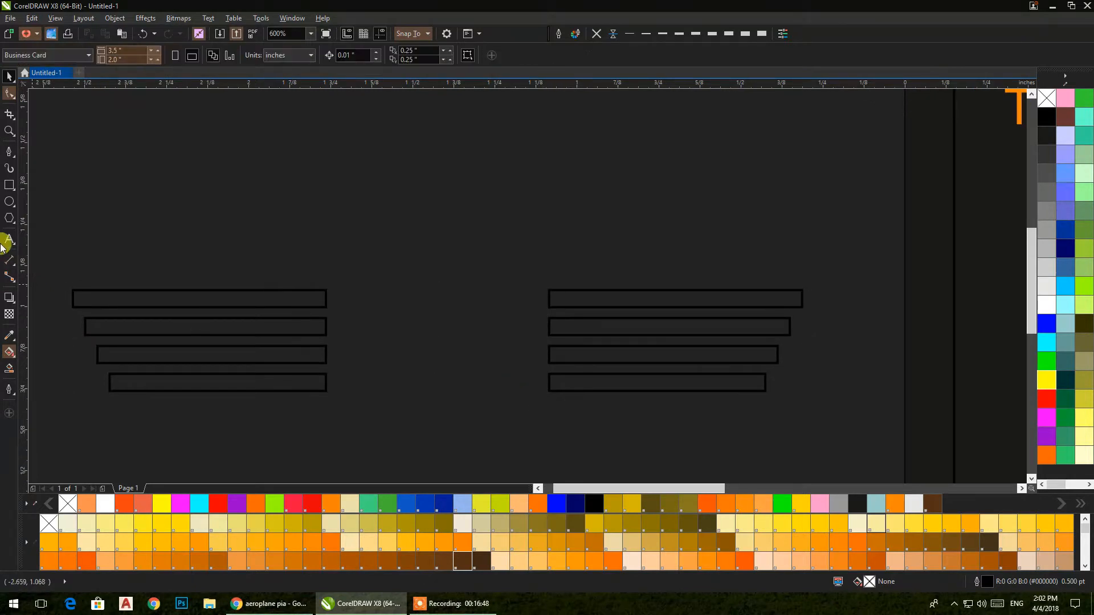
# Step: Draw a circle, place it between the two bar sets and enlarge it about its centre
pyautogui.click(9, 202)
pyautogui.moveTo(439, 246); pyautogui.dragTo(620, 485)
pyautogui.click(9, 75)
pyautogui.moveTo(507, 299); pyautogui.dragTo(359, 210)
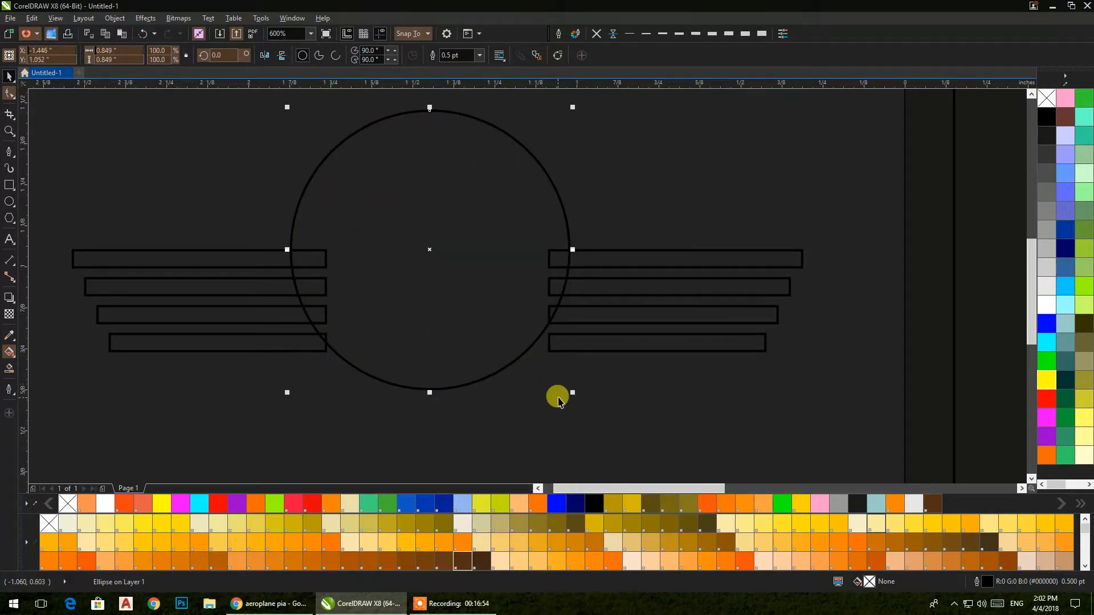
pyautogui.moveTo(571, 393); pyautogui.dragTo(604, 422)
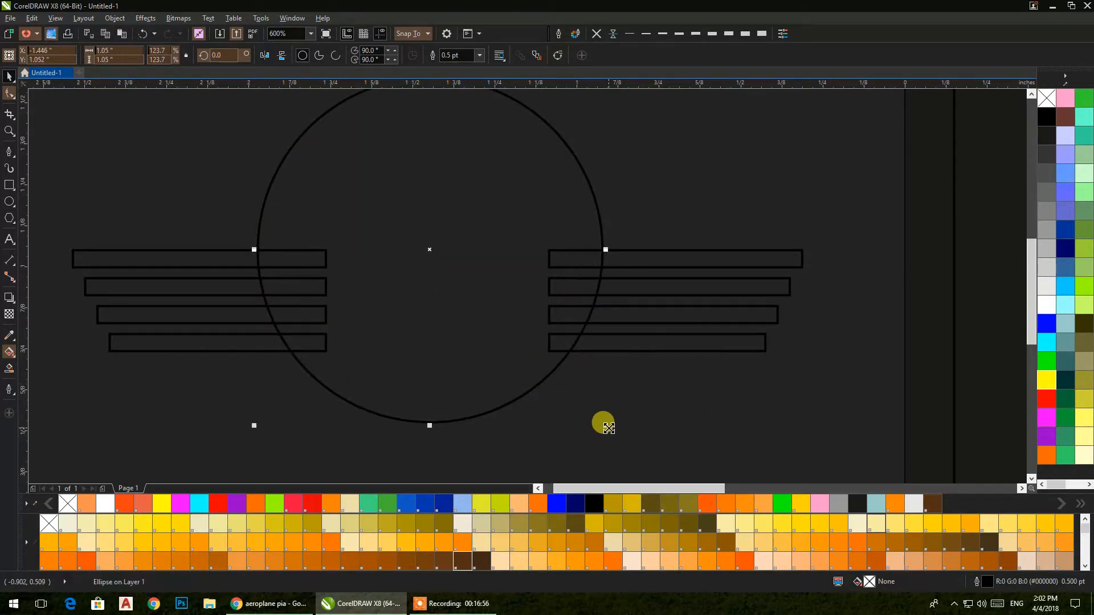
# Step: Trim a right bar against the circle, weld the four right bars, and undo a stray move
pyautogui.moveTo(844, 407); pyautogui.dragTo(509, 182)
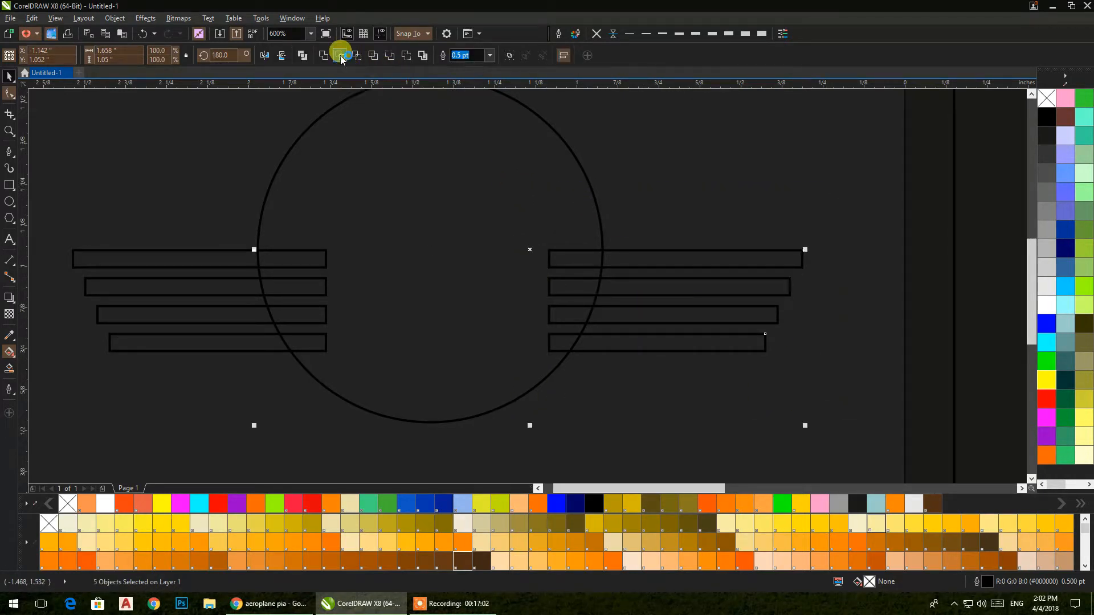
pyautogui.click(341, 56)
pyautogui.moveTo(51, 206); pyautogui.dragTo(420, 376)
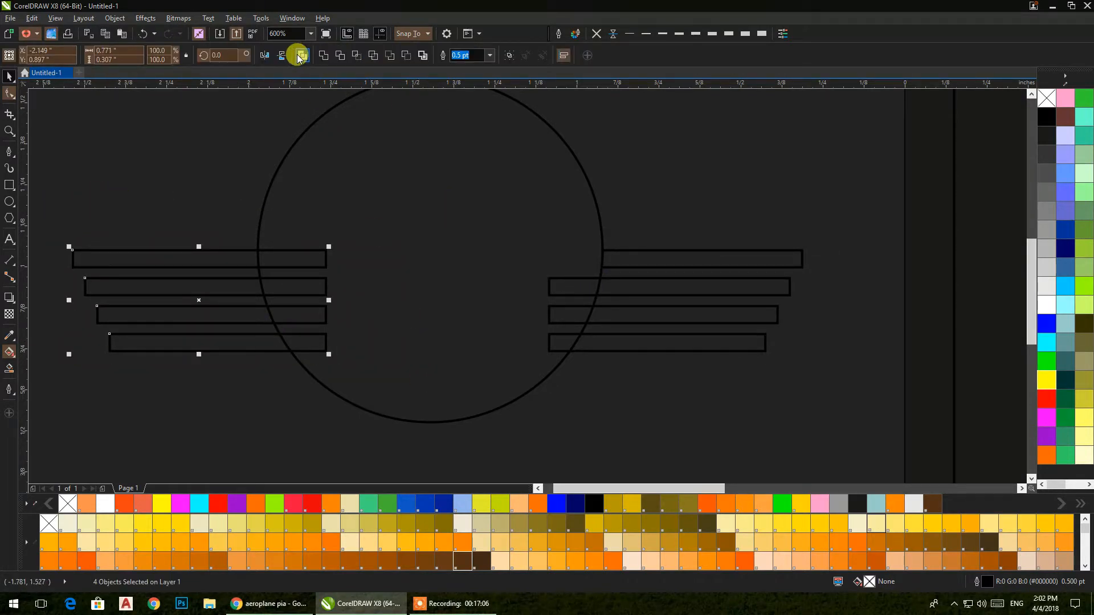
pyautogui.moveTo(825, 207); pyautogui.dragTo(499, 369)
pyautogui.click(324, 57)
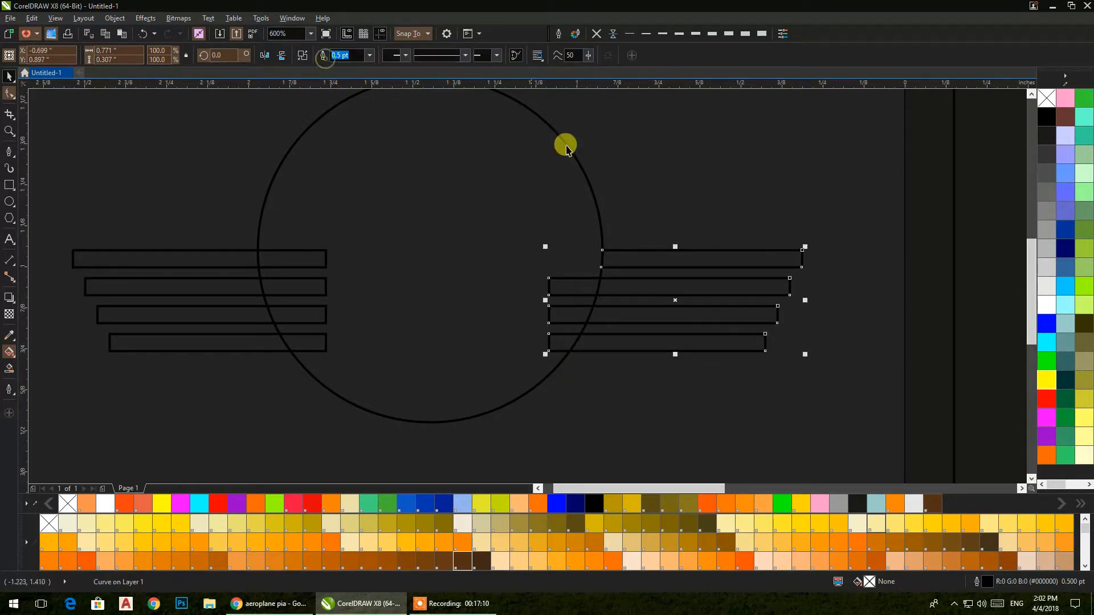
pyautogui.click(180, 259)
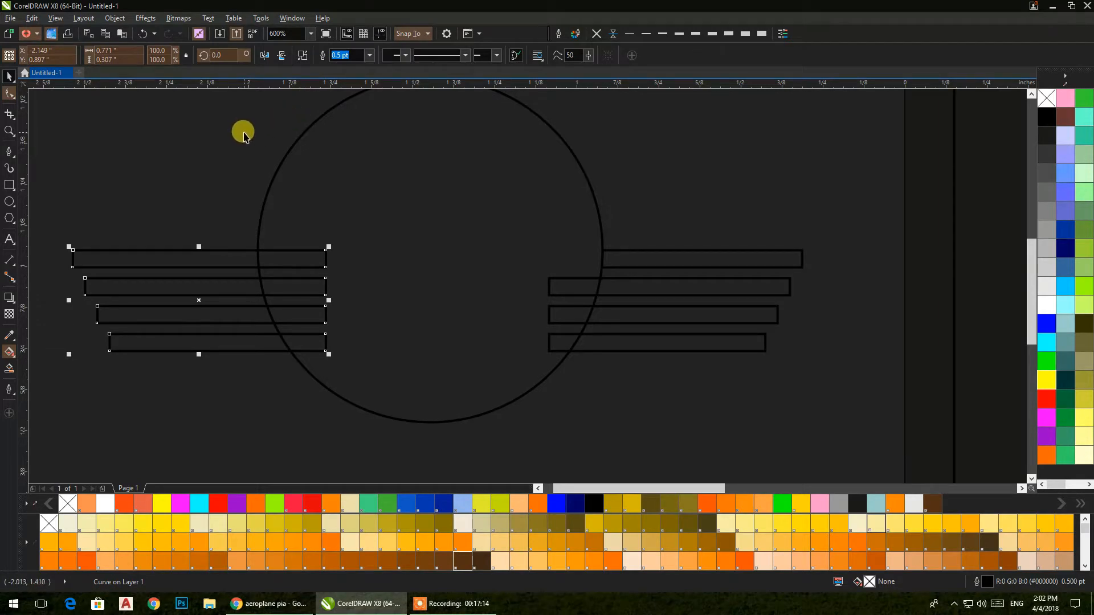
pyautogui.click(219, 165)
pyautogui.click(222, 256)
pyautogui.moveTo(222, 258); pyautogui.dragTo(207, 270)
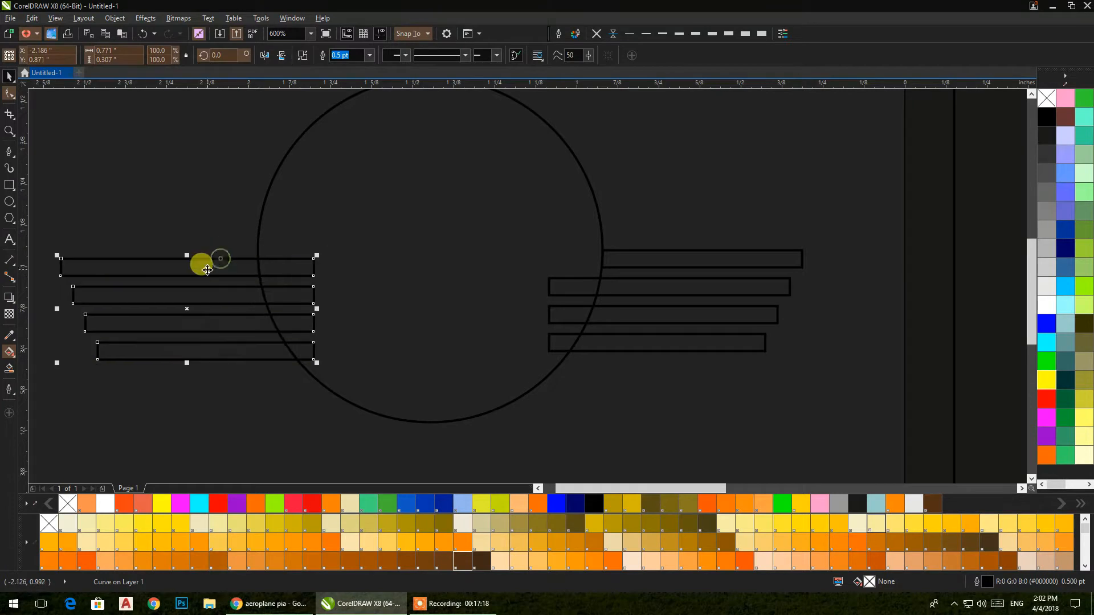
pyautogui.hotkey('ctrl', 'z')
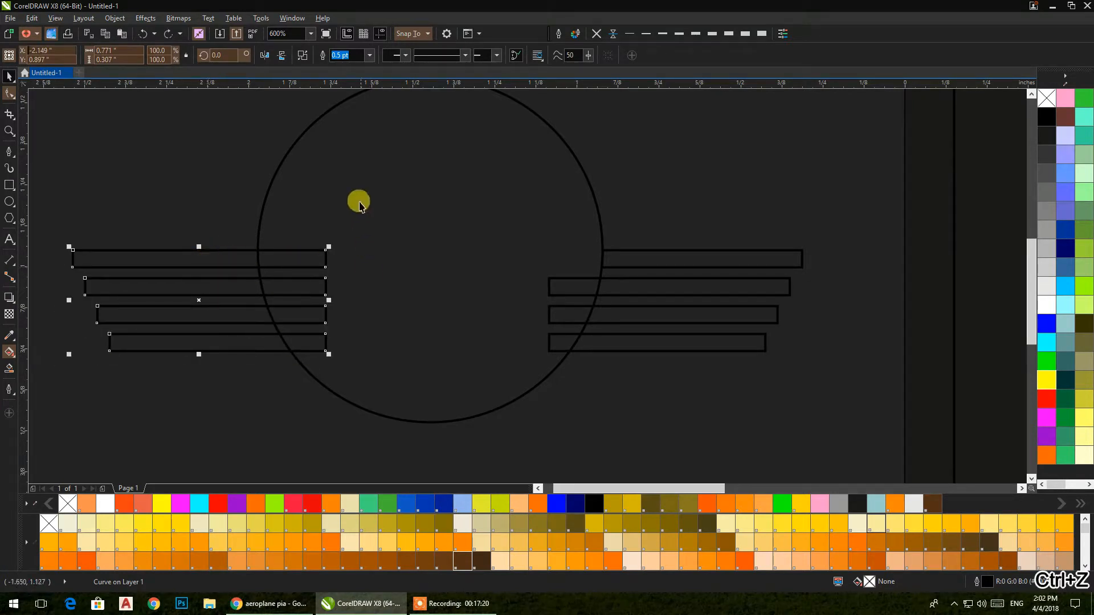
pyautogui.hotkey('ctrl', 'z')
# Step: Trim the left bars back to the circle's edge
pyautogui.click(339, 55)
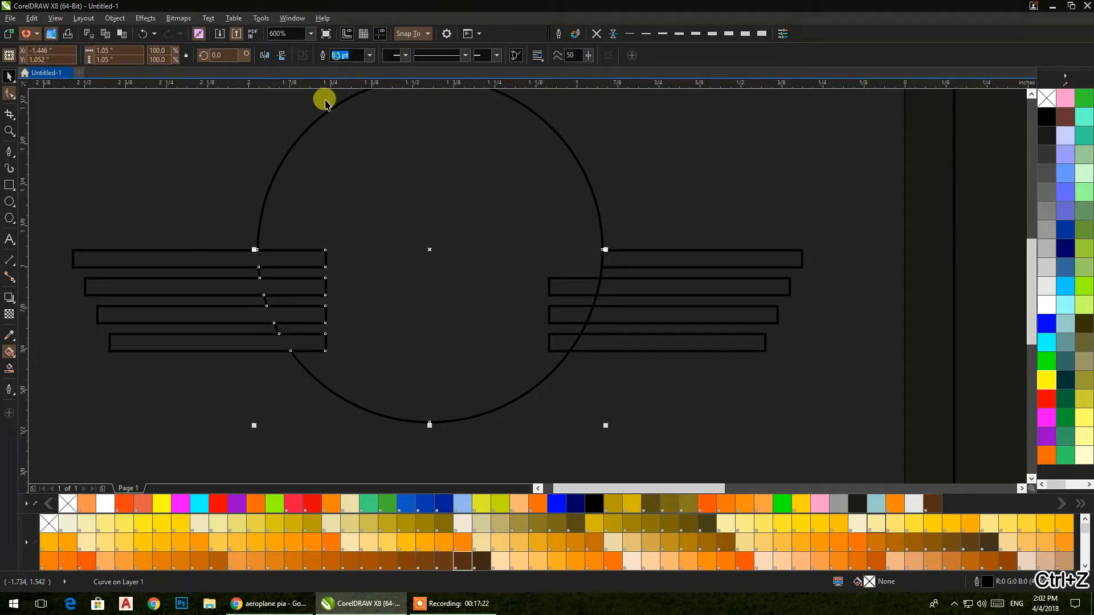
pyautogui.click(190, 181)
pyautogui.click(286, 268)
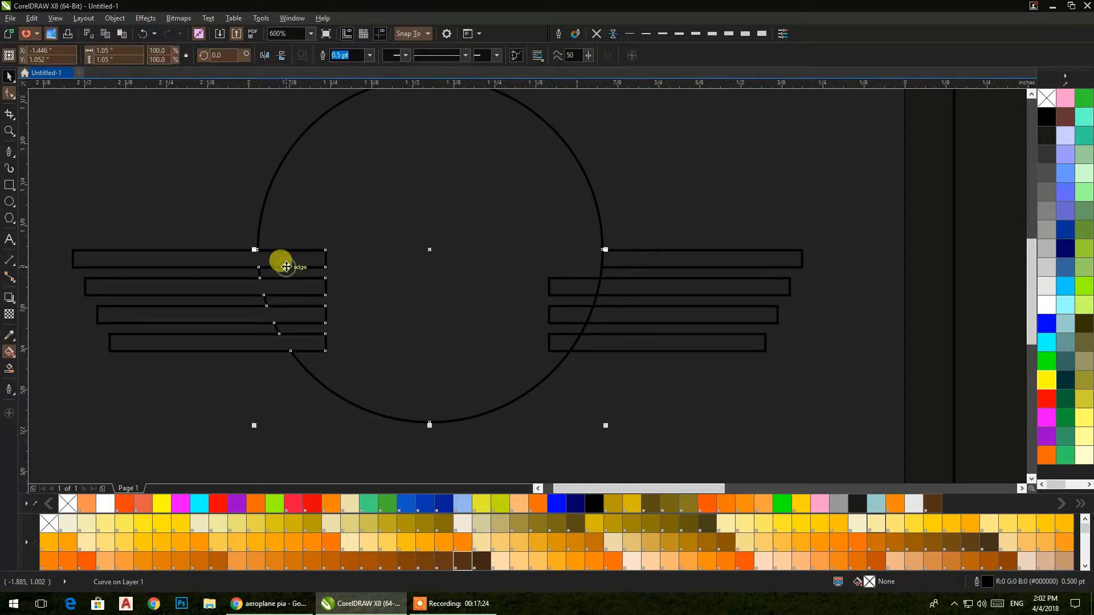
pyautogui.hotkey('ctrl', 'z')
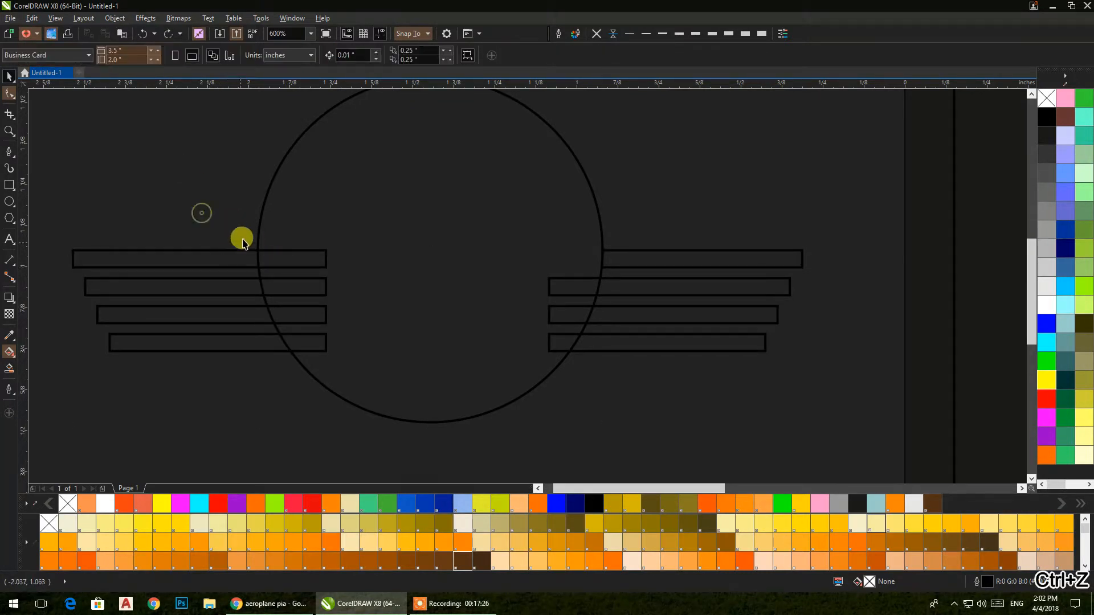
pyautogui.keyDown('shift'); pyautogui.click(221, 246); pyautogui.keyUp('shift')
pyautogui.click(340, 55)
pyautogui.click(361, 268)
# Step: Trim the right bars back to the circle's edge, then shrink the circle about its centre
pyautogui.click(586, 307)
pyautogui.keyDown('shift'); pyautogui.click(596, 306); pyautogui.keyUp('shift')
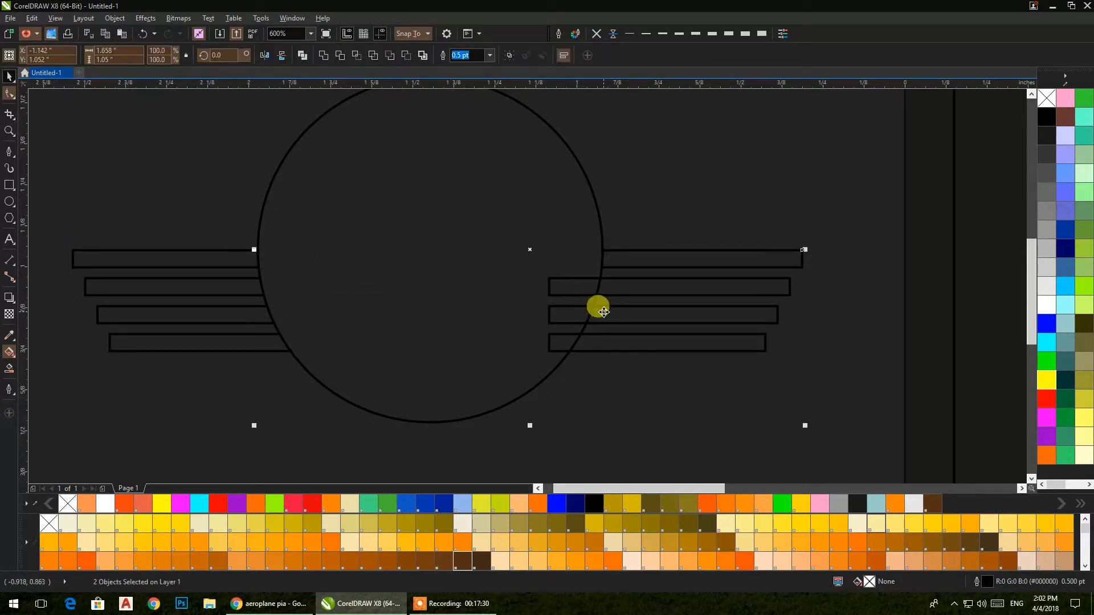
pyautogui.click(336, 54)
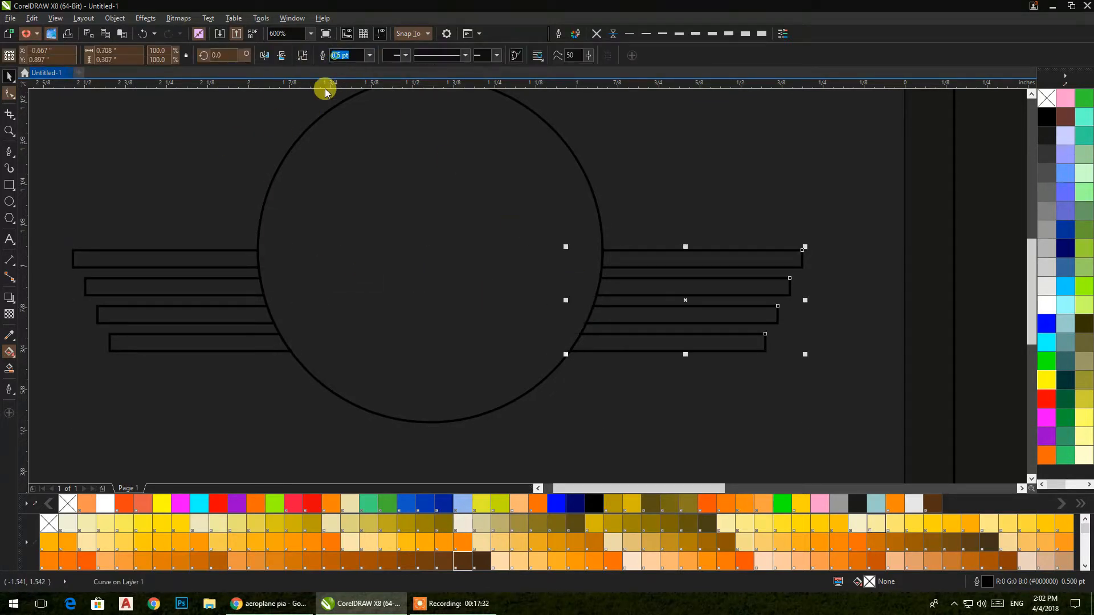
pyautogui.click(195, 147)
pyautogui.scroll(-3, 457, 274)
pyautogui.click(456, 272)
pyautogui.moveTo(530, 346); pyautogui.dragTo(556, 368)
# Step: Add a larger and a smaller concentric copy of the circle
pyautogui.click(514, 367)
pyautogui.click(478, 309)
pyautogui.moveTo(545, 362); pyautogui.dragTo(562, 375)
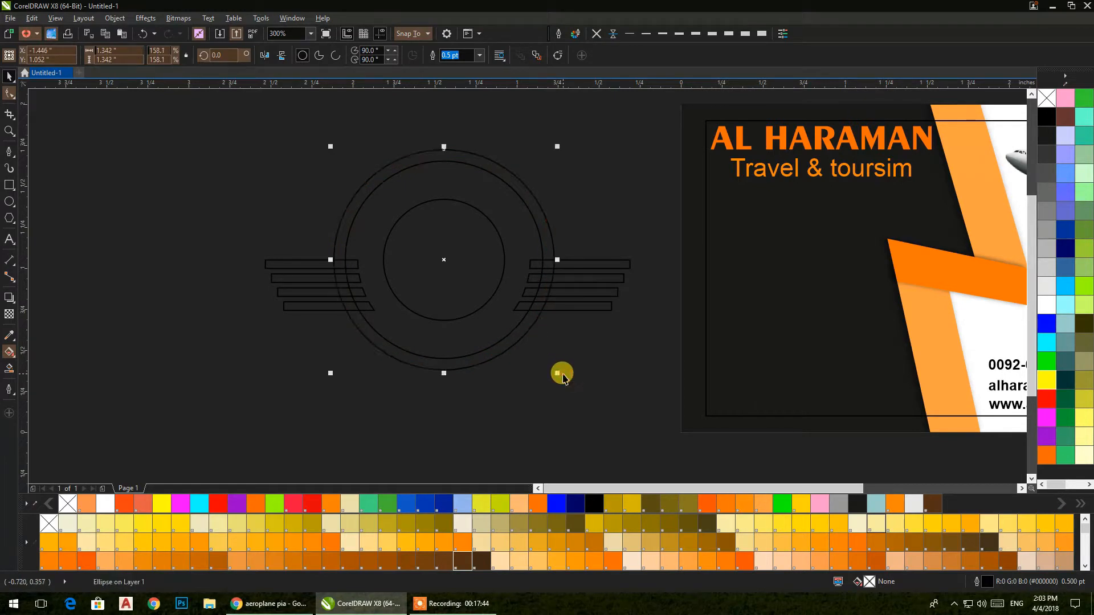
pyautogui.click(573, 337)
pyautogui.click(520, 327)
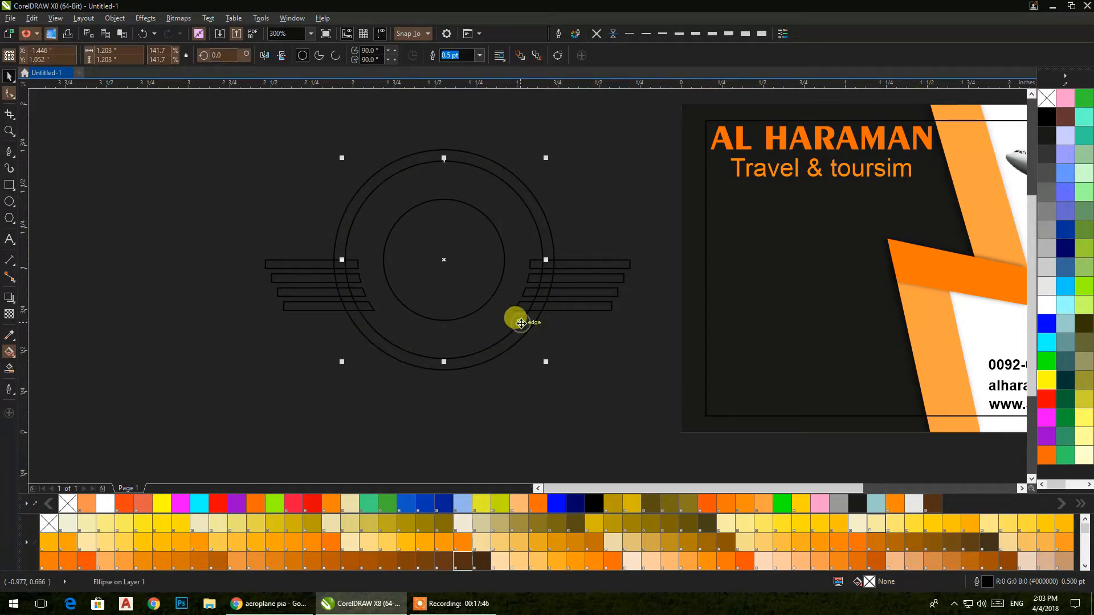
pyautogui.moveTo(546, 363); pyautogui.dragTo(530, 346)
# Step: Weld the two outer circles into one ring filled light grey
pyautogui.keyDown('shift'); pyautogui.click(525, 335); pyautogui.keyUp('shift')
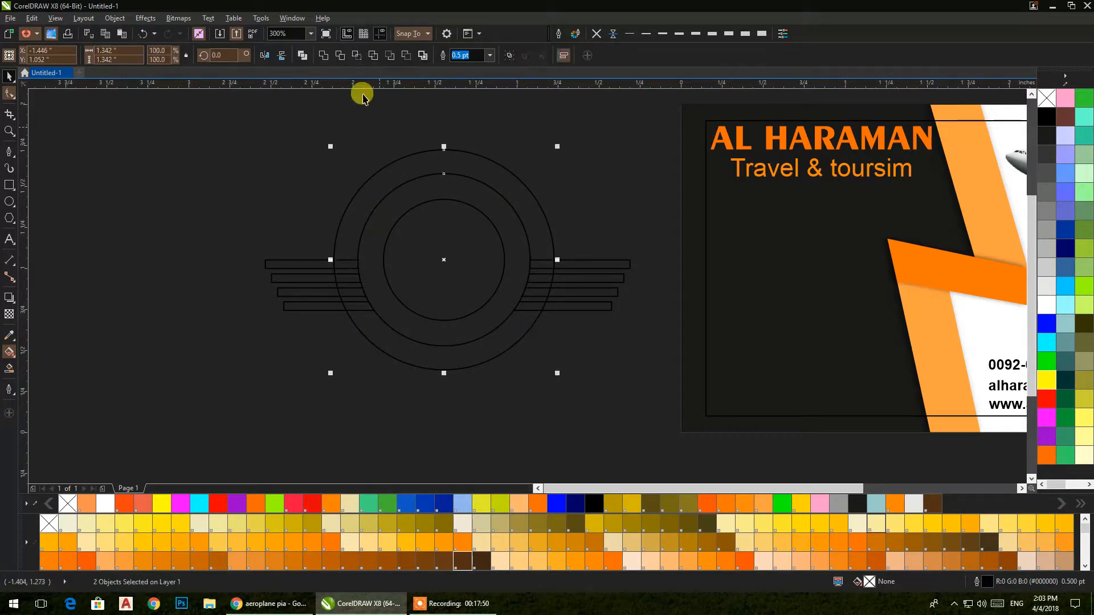
pyautogui.click(323, 56)
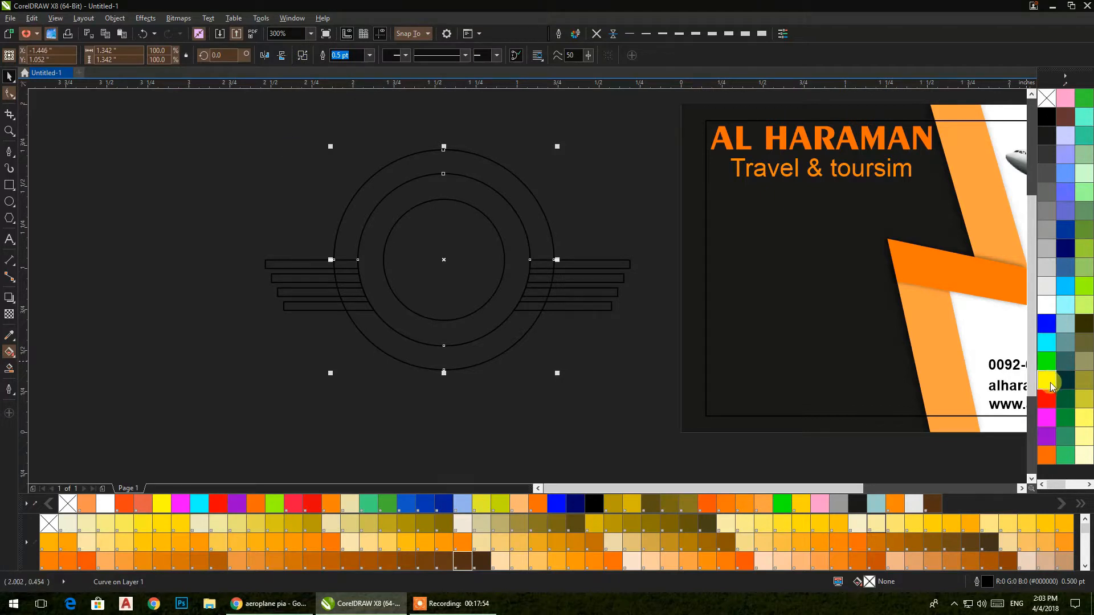
pyautogui.click(1047, 289)
pyautogui.click(606, 354)
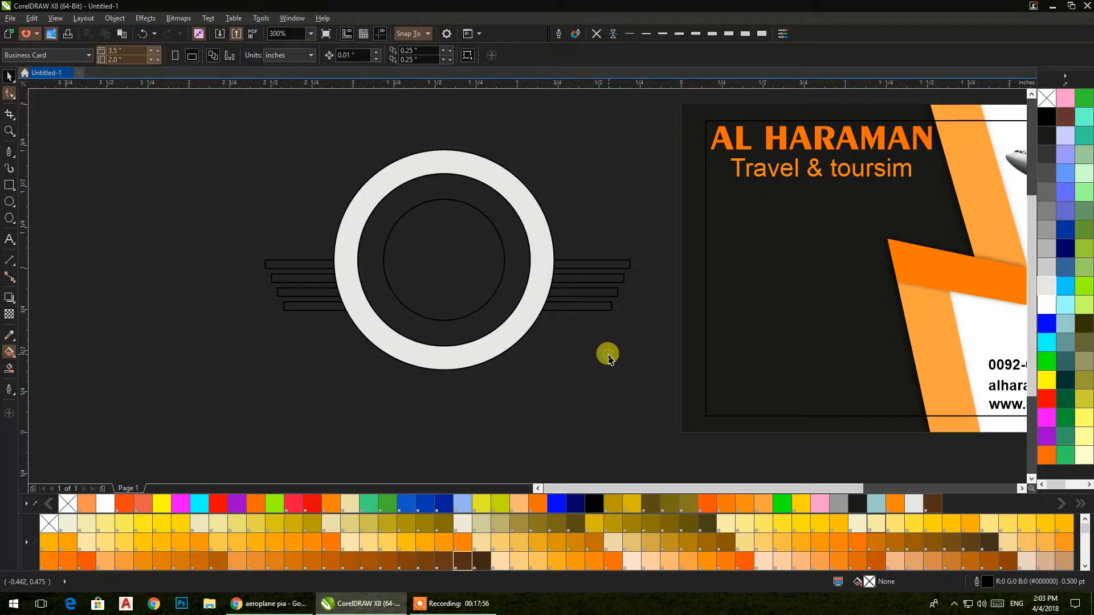
# Step: Trim the left and right wing bars where they meet
pyautogui.click(567, 290)
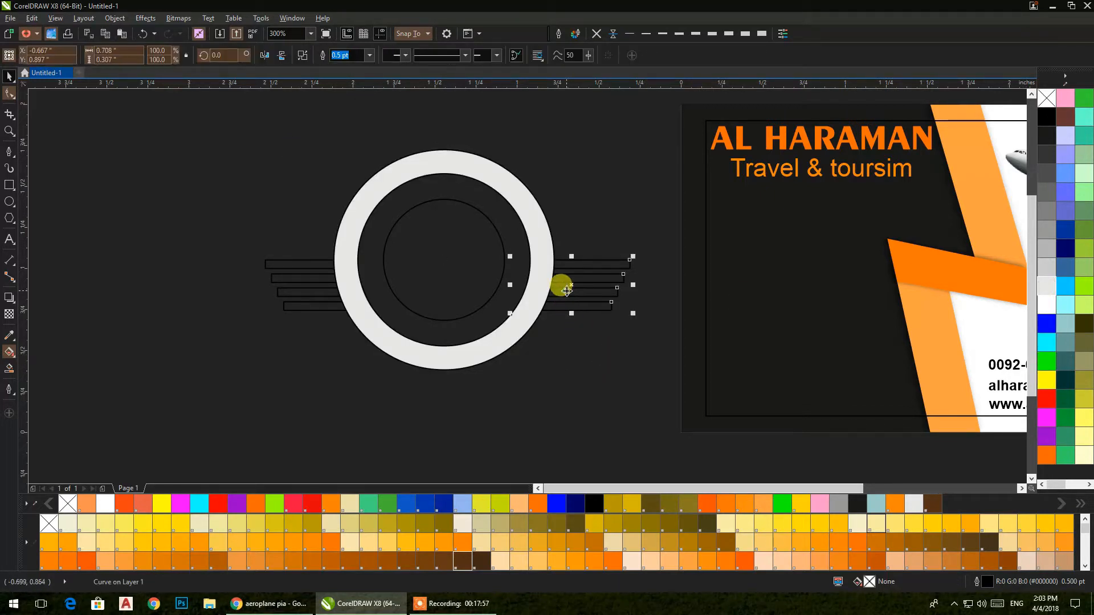
pyautogui.keyDown('shift'); pyautogui.click(323, 293); pyautogui.keyUp('shift')
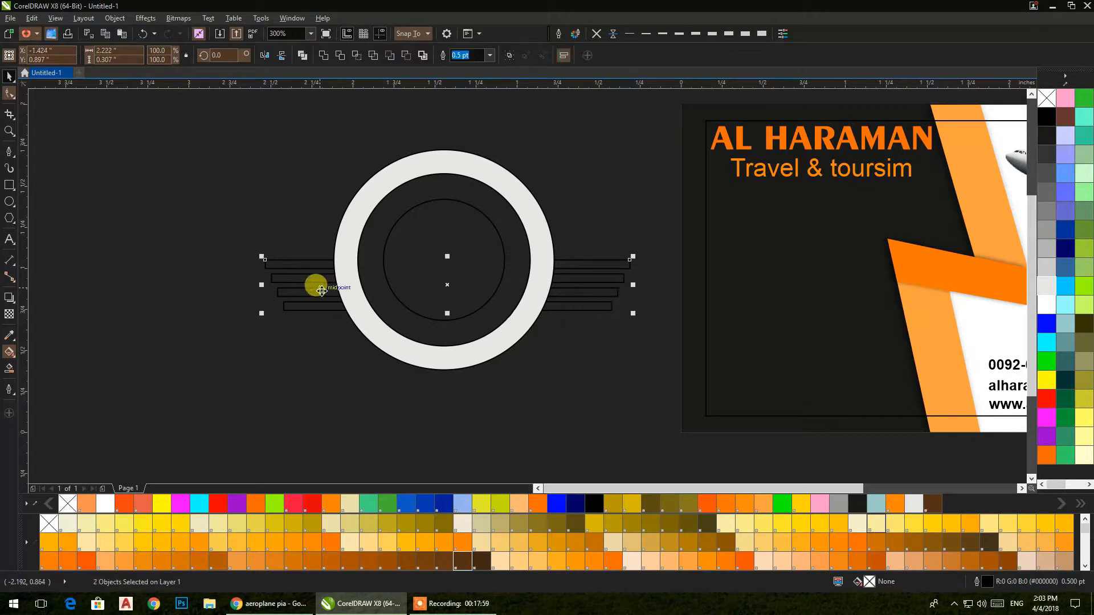
pyautogui.click(337, 57)
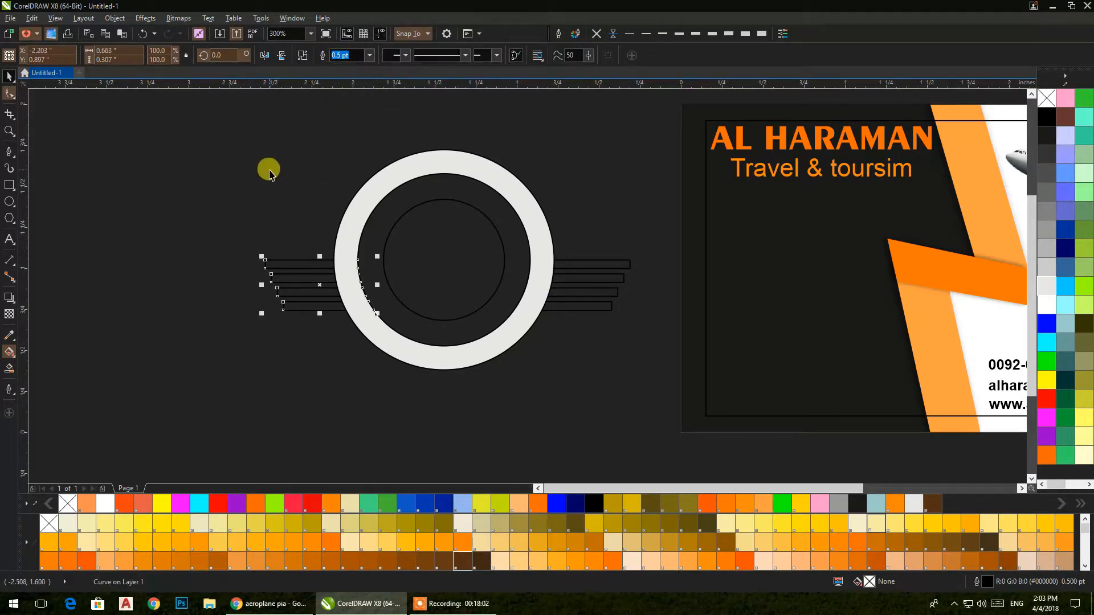
pyautogui.click(269, 169)
# Step: Cover the emblem's top half with a rectangle and place a flipped copy over its lower half
pyautogui.click(9, 186)
pyautogui.moveTo(256, 160); pyautogui.dragTo(630, 262)
pyautogui.click(9, 75)
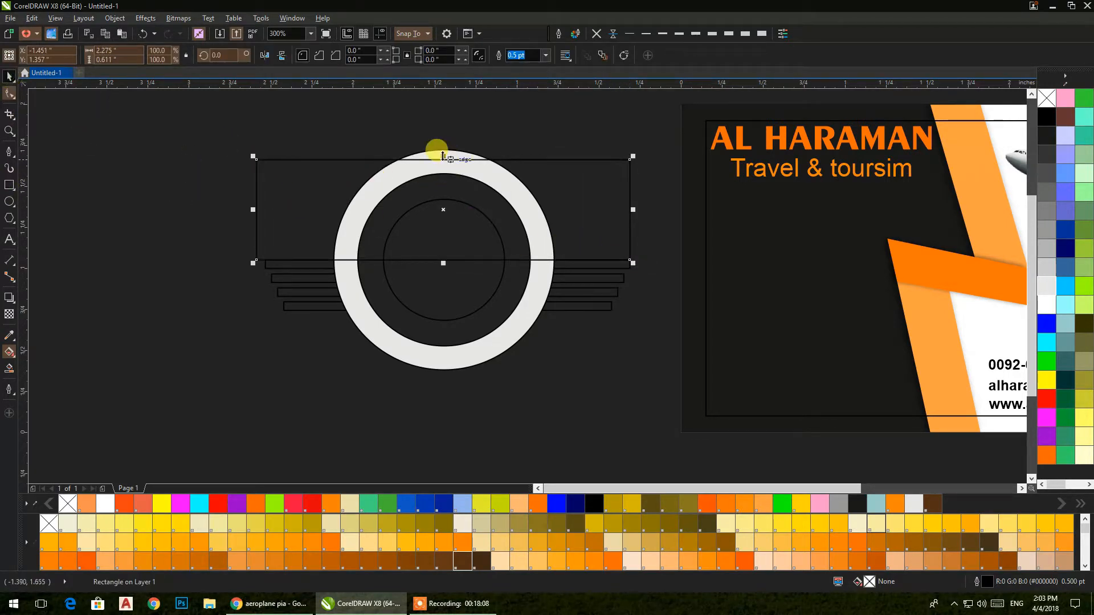
pyautogui.moveTo(444, 157); pyautogui.dragTo(464, 296)
pyautogui.moveTo(590, 332); pyautogui.dragTo(572, 313)
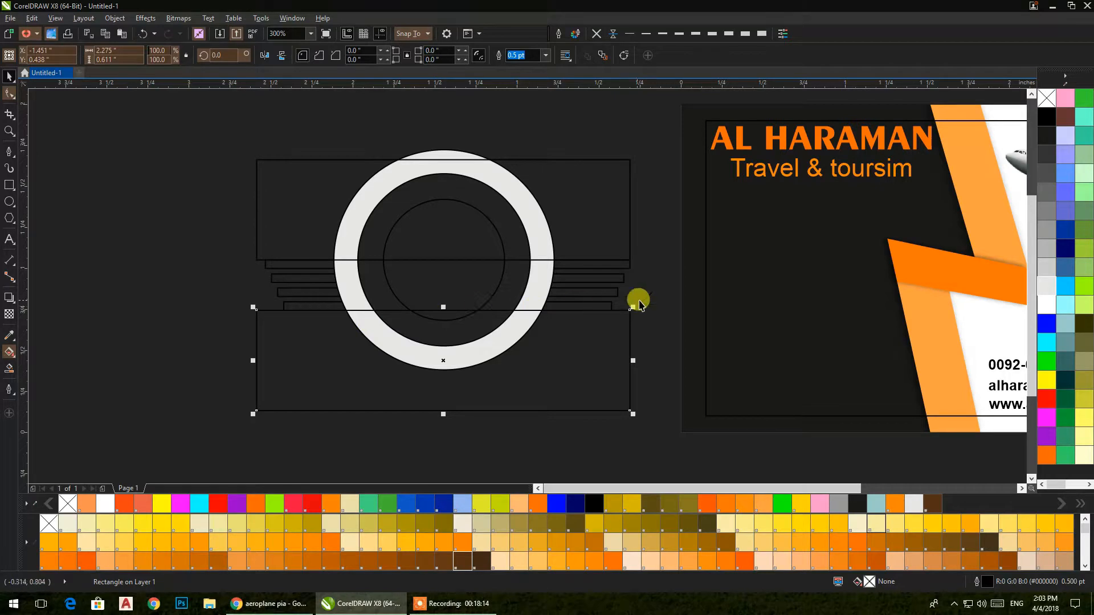
# Step: Trim the grey ring with the lower and upper rectangles
pyautogui.keyDown('shift'); pyautogui.click(542, 292); pyautogui.keyUp('shift')
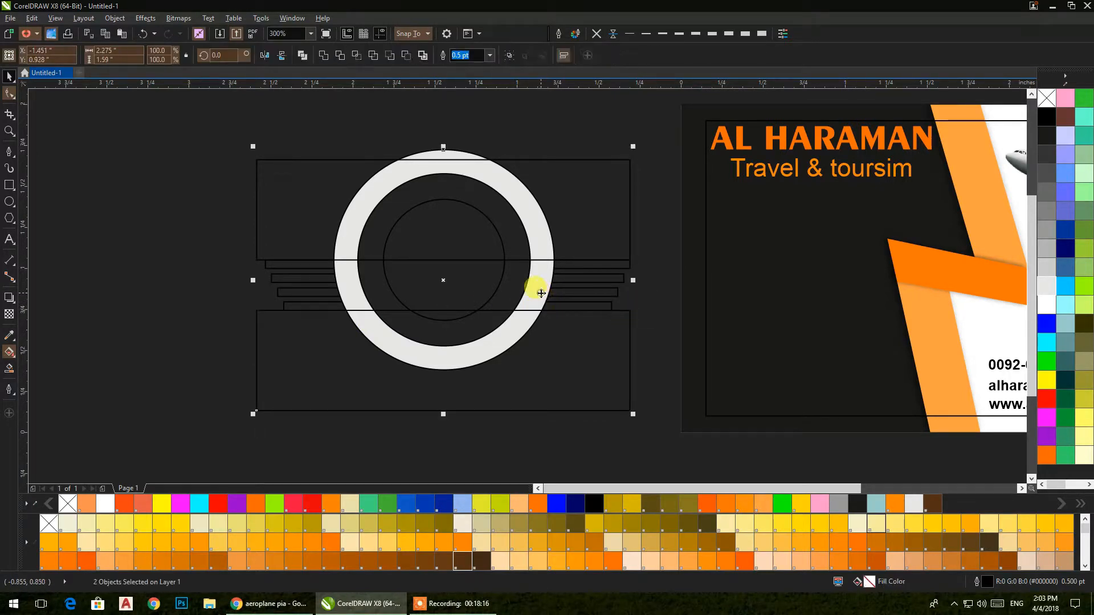
pyautogui.click(340, 56)
pyautogui.click(161, 156)
pyautogui.click(258, 178)
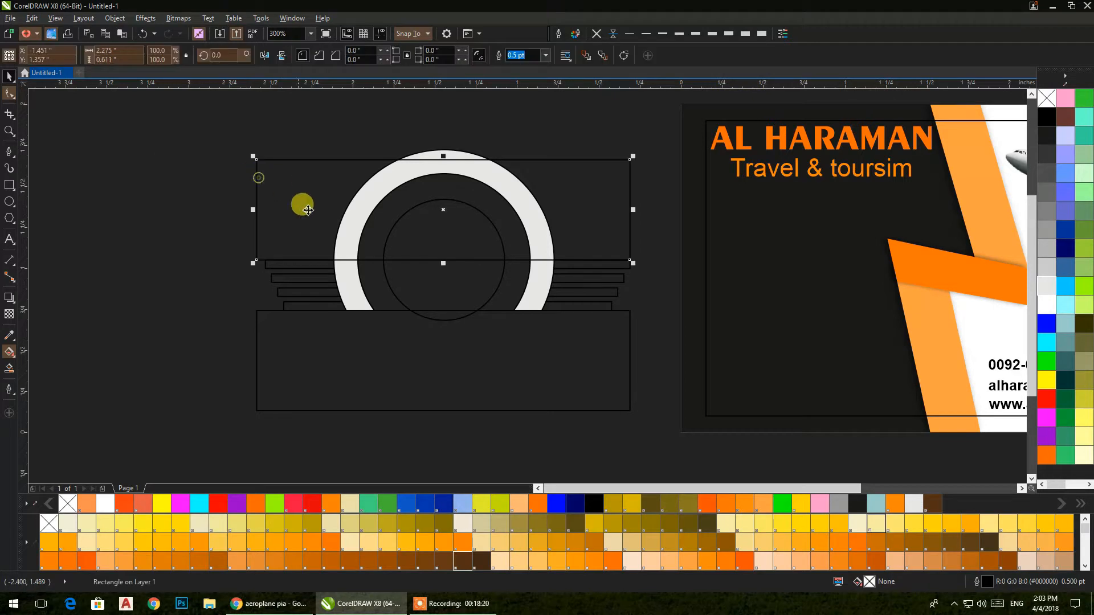
pyautogui.keyDown('shift'); pyautogui.click(346, 295); pyautogui.keyUp('shift')
pyautogui.click(340, 55)
# Step: Delete both cutting rectangles and the leftover top arc
pyautogui.click(186, 173)
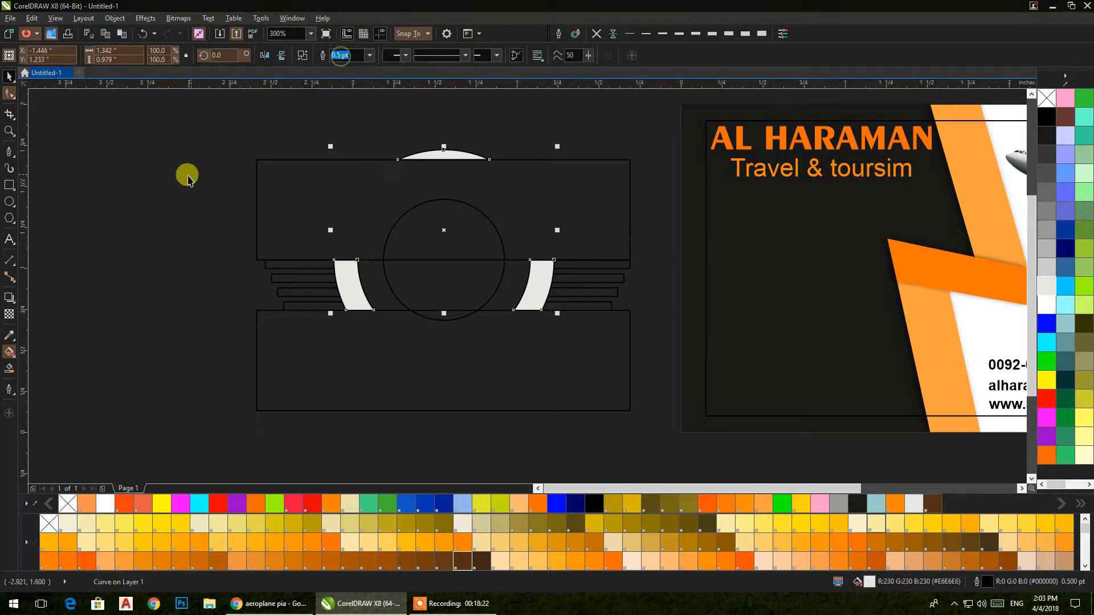
pyautogui.click(257, 196)
pyautogui.press('Delete')
pyautogui.click(353, 354)
pyautogui.press('Delete')
pyautogui.click(420, 151)
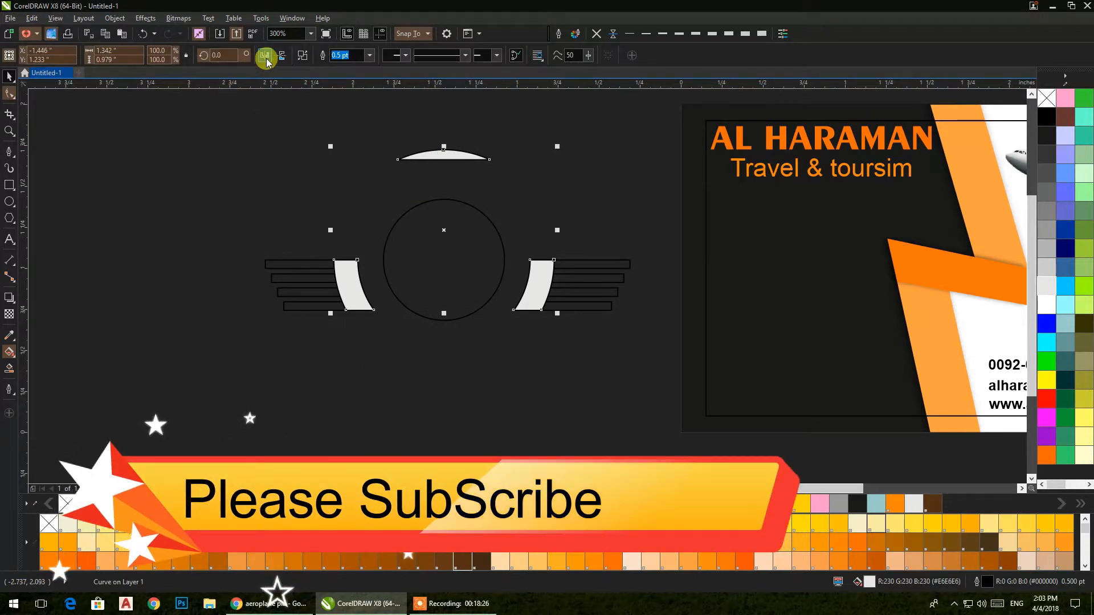
pyautogui.click(258, 139)
pyautogui.click(438, 157)
pyautogui.press('Delete')
# Step: Weld each curved side piece into its wing's bars, right then left
pyautogui.moveTo(658, 229); pyautogui.dragTo(489, 356)
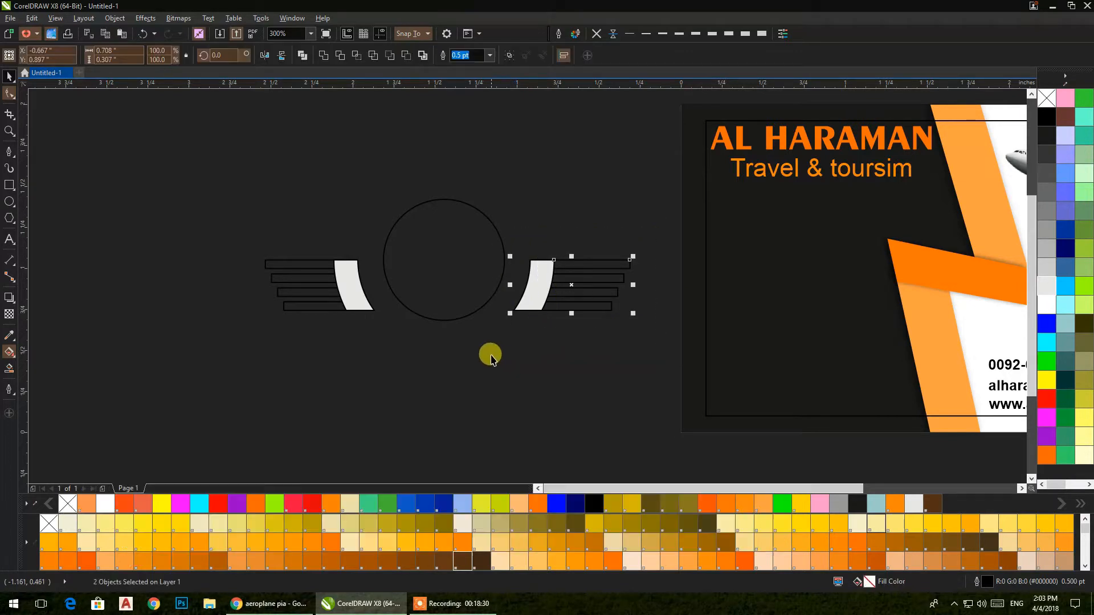
pyautogui.click(325, 57)
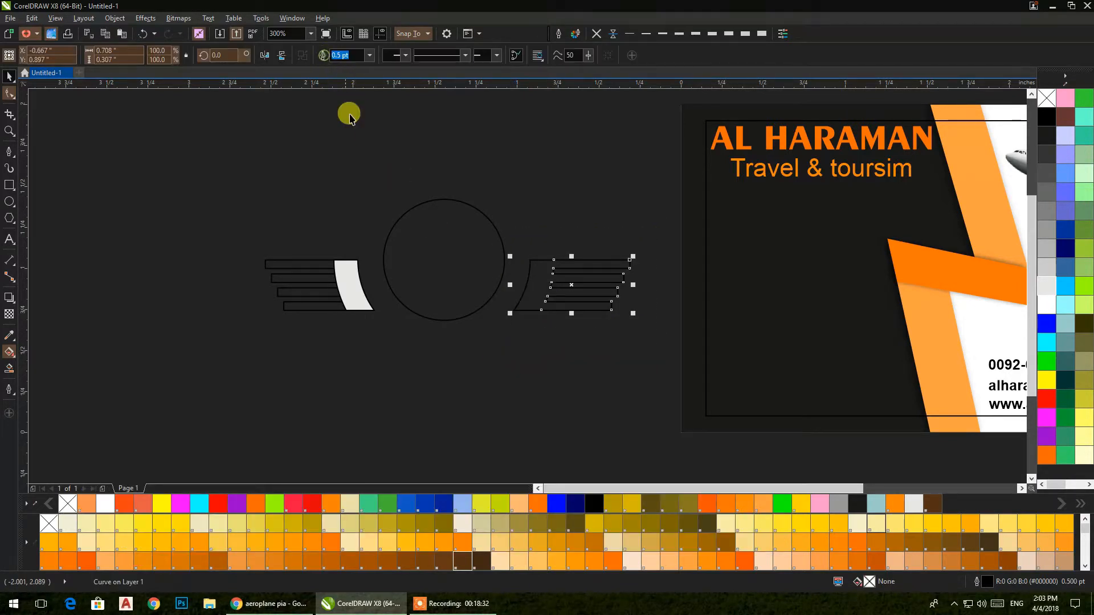
pyautogui.moveTo(209, 234); pyautogui.dragTo(381, 360)
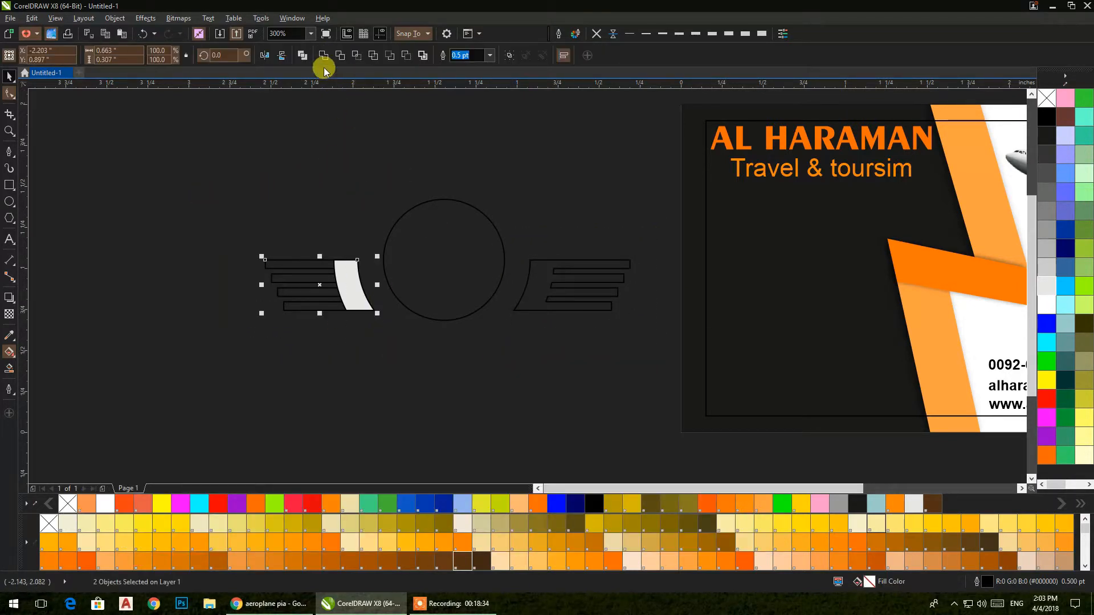
pyautogui.click(323, 58)
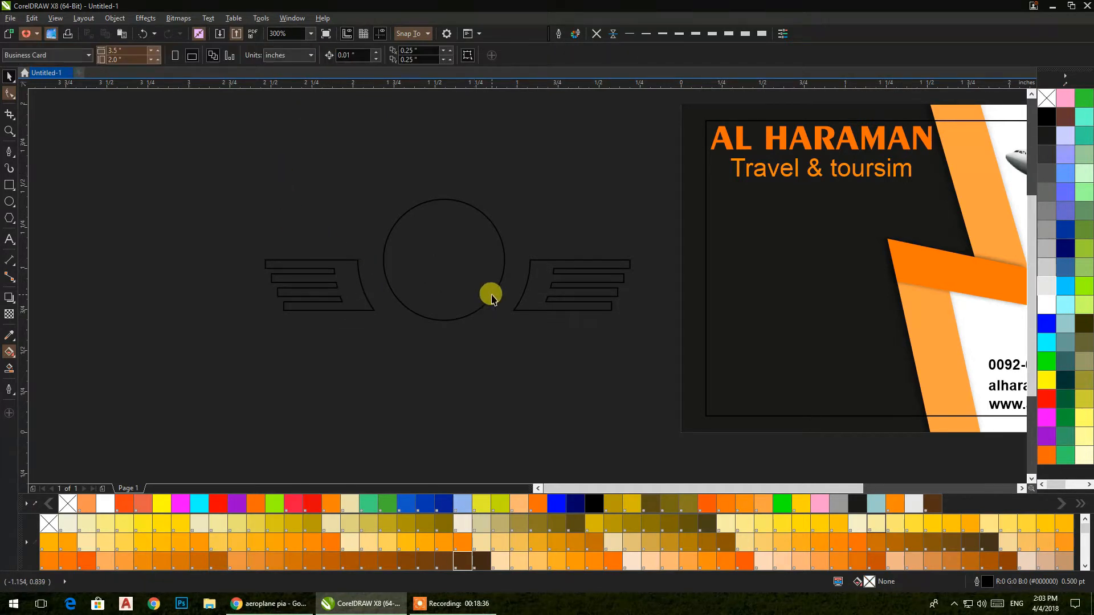
pyautogui.scroll(2, 489, 292)
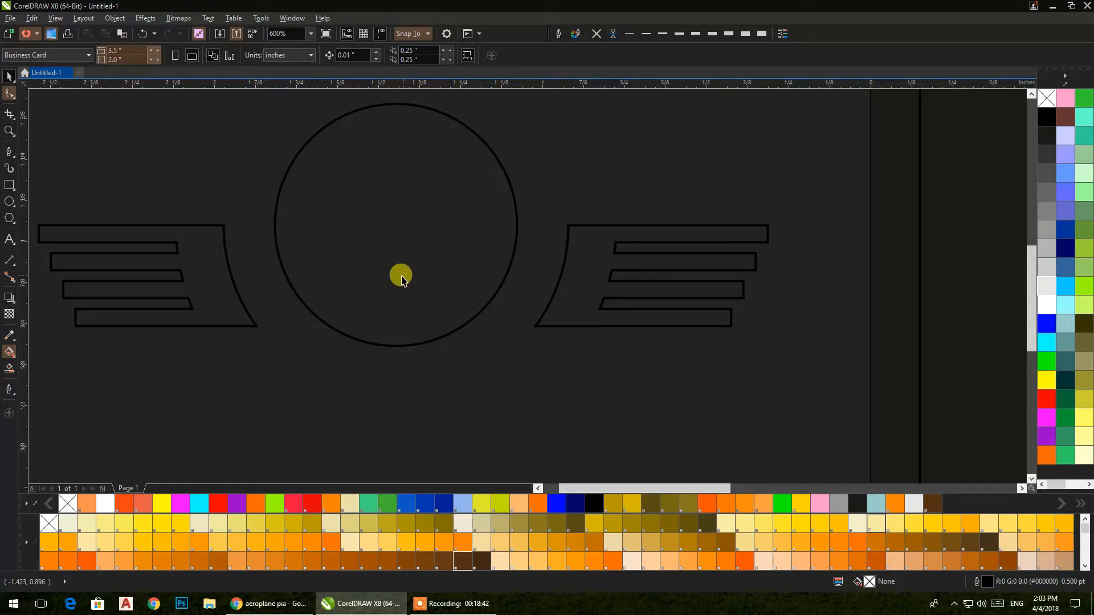
# Step: Narrow a copy of the circle into a vertical ellipse
pyautogui.click(517, 223)
pyautogui.moveTo(518, 222); pyautogui.dragTo(448, 228)
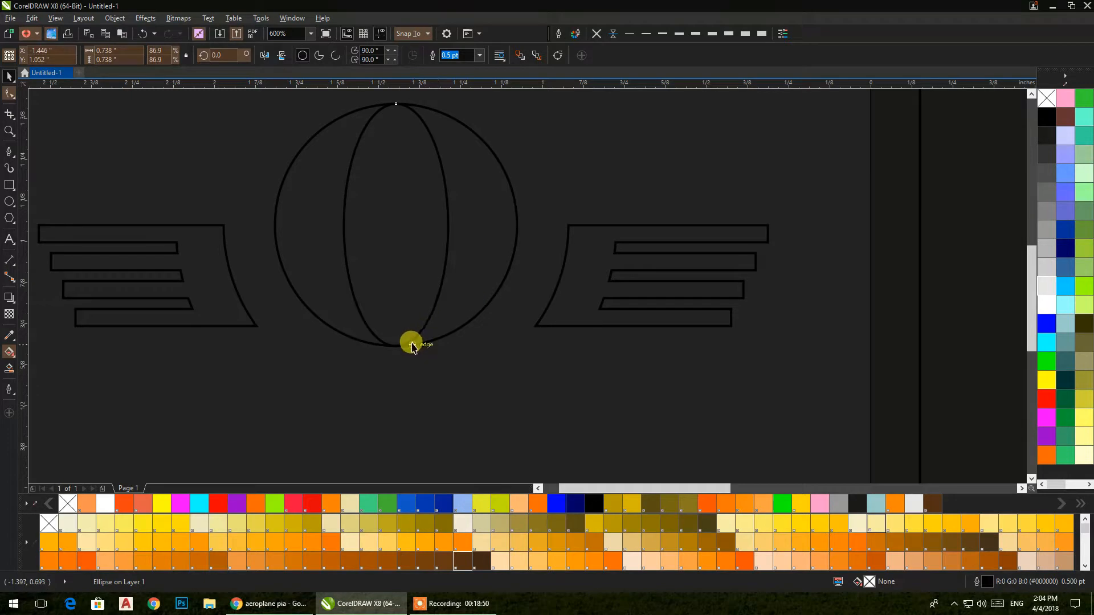
pyautogui.click(457, 299)
pyautogui.click(459, 316)
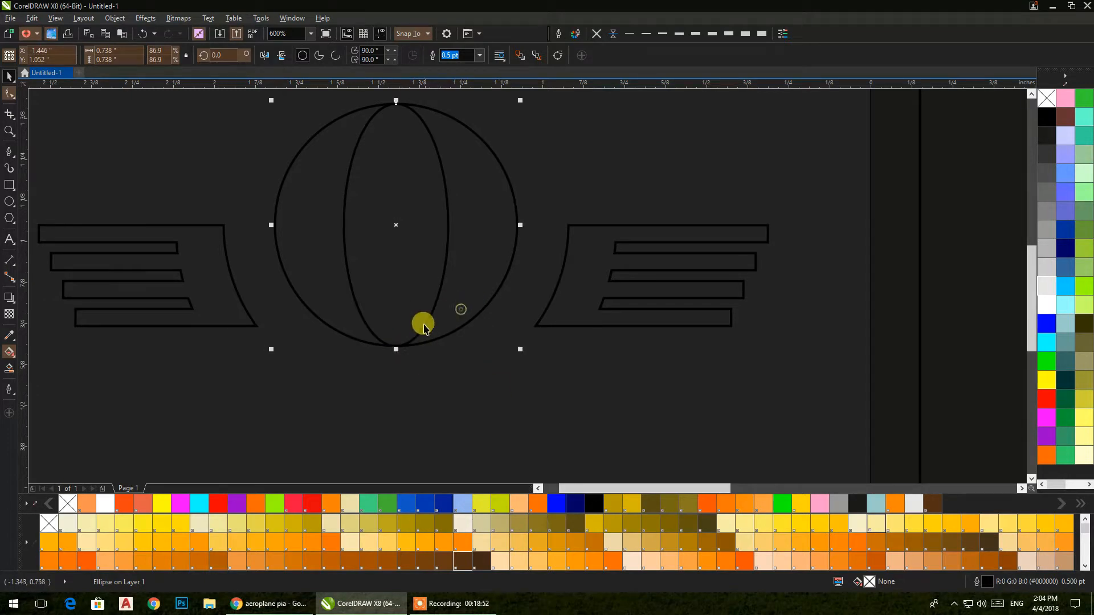
# Step: Flatten a circle copy into a horizontal ellipse at the top and copy it to the bottom
pyautogui.moveTo(396, 348); pyautogui.dragTo(403, 204)
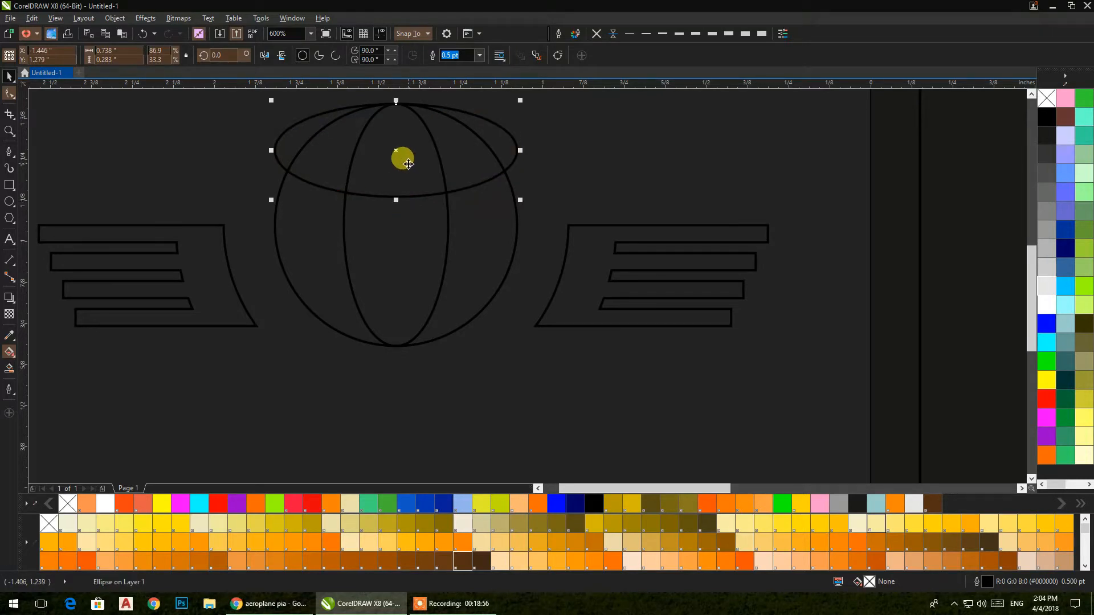
pyautogui.moveTo(397, 197); pyautogui.dragTo(401, 345)
pyautogui.click(460, 392)
# Step: Group the three globe ellipses with Ctrl+G and move the group off to the right
pyautogui.click(481, 331)
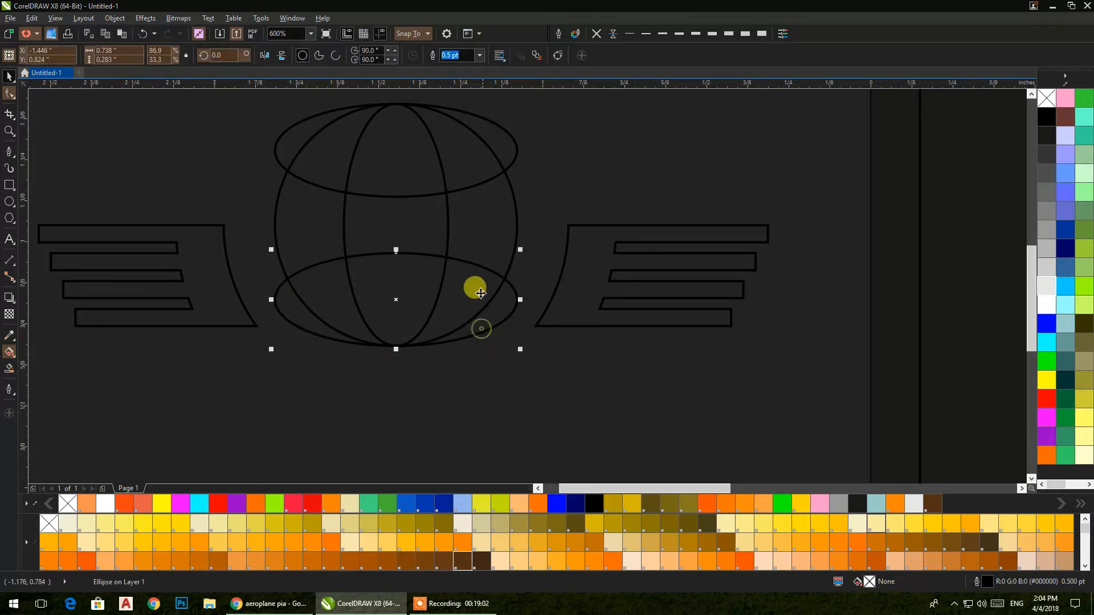
pyautogui.keyDown('shift'); pyautogui.click(443, 219); pyautogui.keyUp('shift')
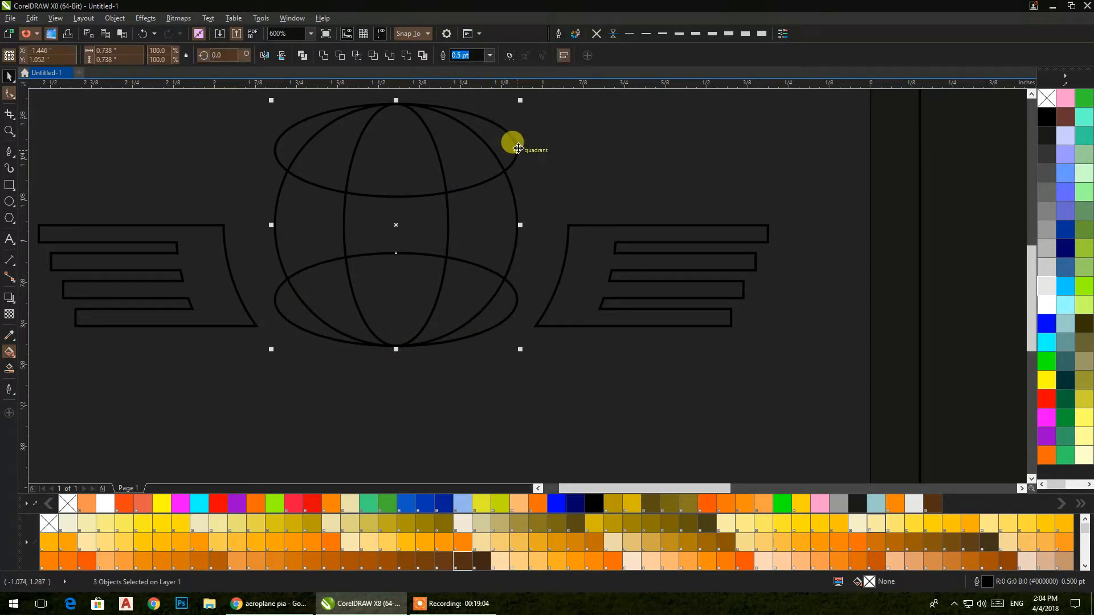
pyautogui.moveTo(516, 151); pyautogui.dragTo(515, 152)
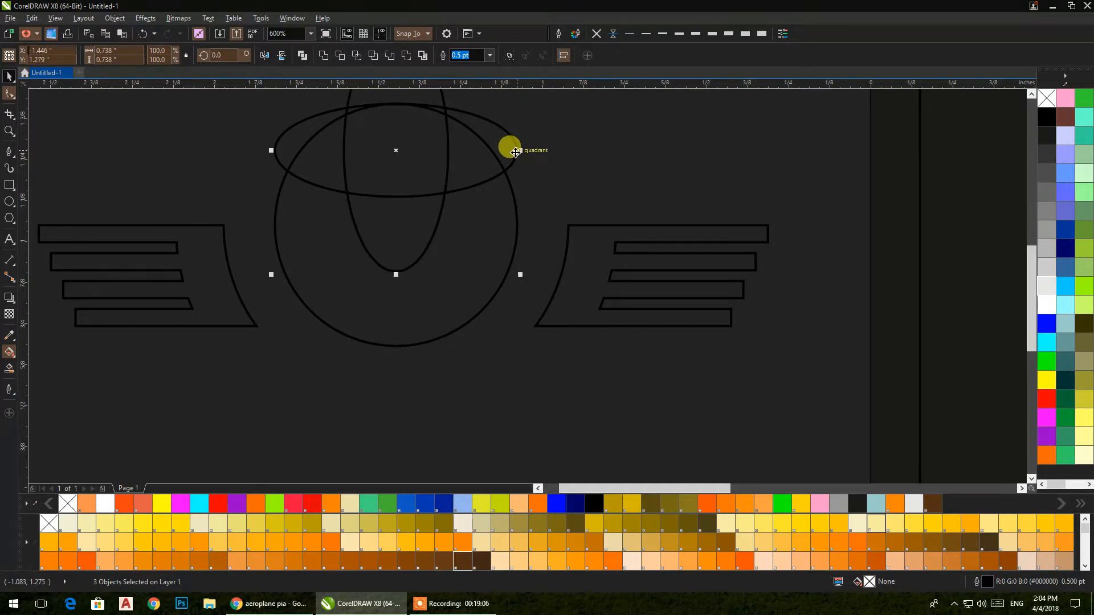
pyautogui.hotkey('ctrl', 'z')
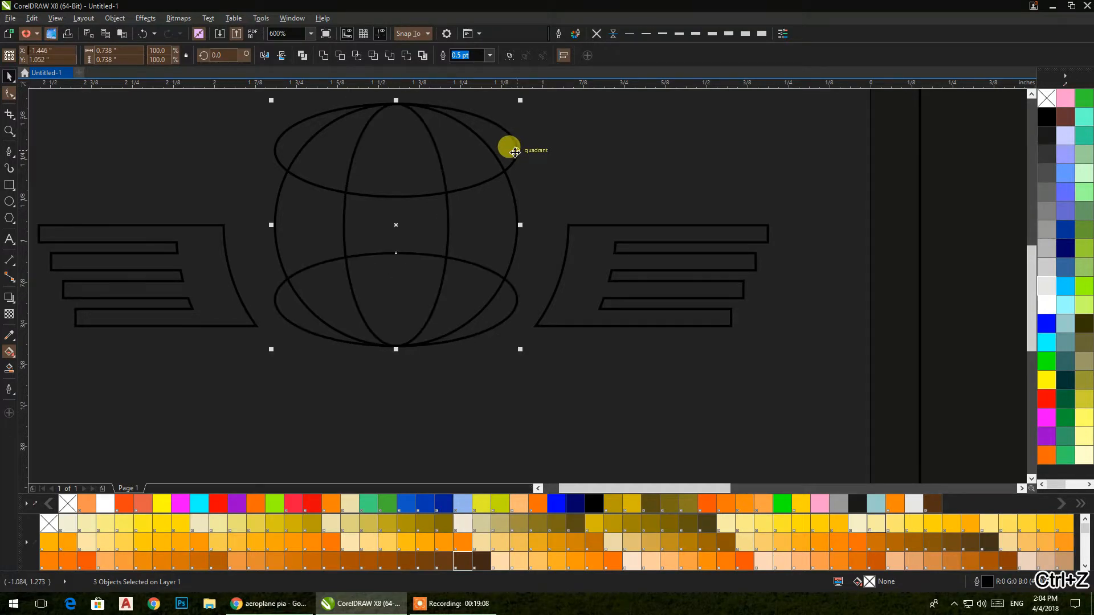
pyautogui.hotkey('ctrl', 'g')
pyautogui.moveTo(514, 151); pyautogui.dragTo(714, 188)
# Step: PowerClip the ellipse group inside the globe circle
pyautogui.rightClick(714, 188)
pyautogui.click(736, 194)
pyautogui.click(397, 181)
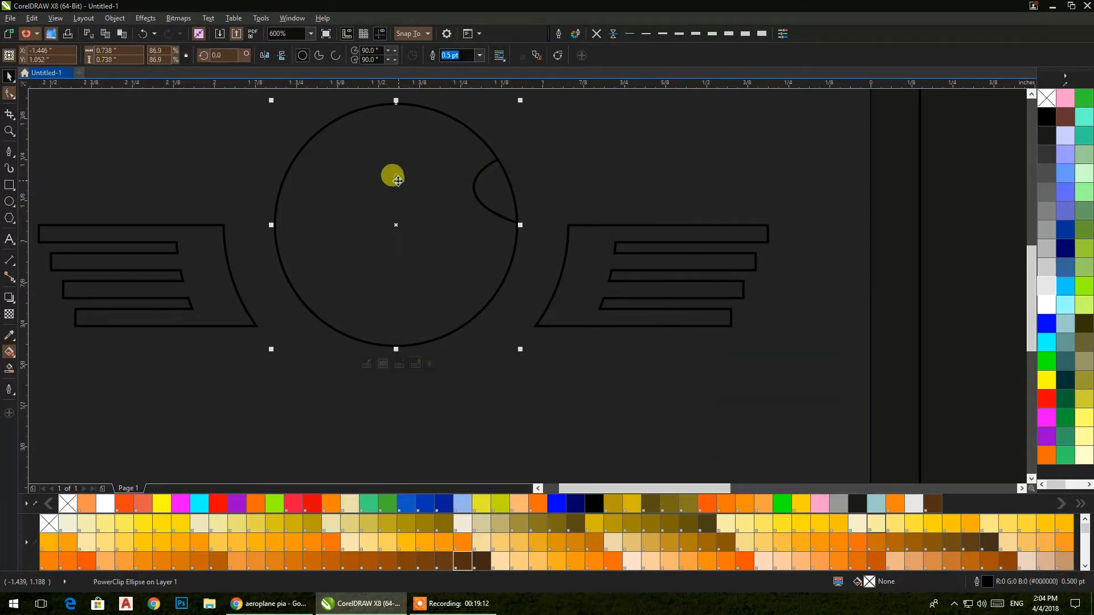
pyautogui.hotkey('ctrl', 'z')
pyautogui.moveTo(550, 183); pyautogui.dragTo(764, 196)
pyautogui.rightClick(772, 203)
pyautogui.click(800, 213)
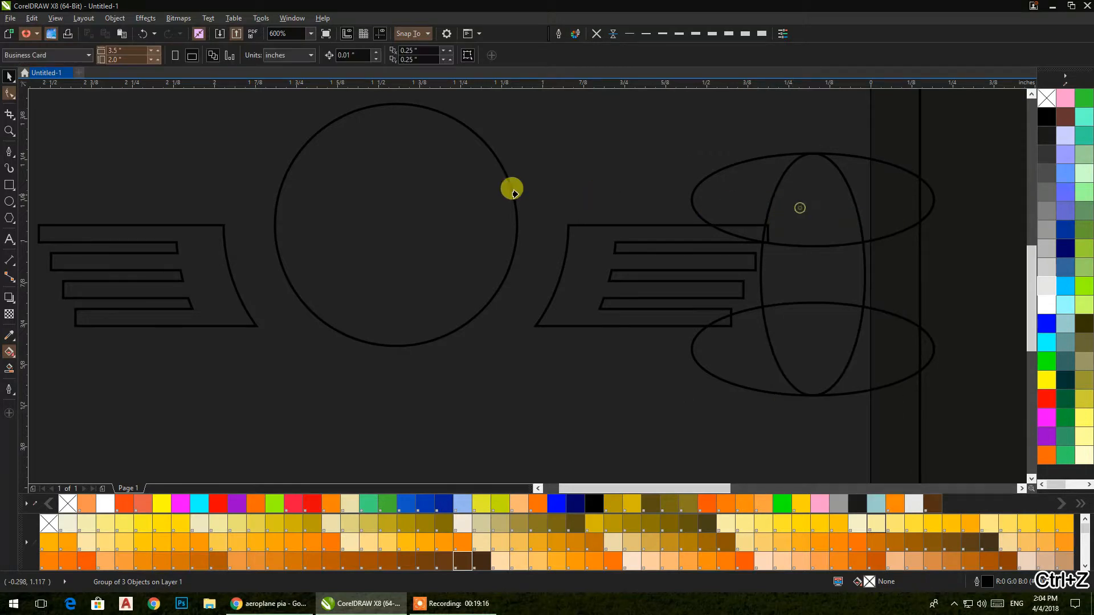
pyautogui.click(438, 187)
pyautogui.click(561, 165)
# Step: Give the clipped ellipse outlines light grey and set the globe circle's outline colour
pyautogui.doubleClick(462, 196)
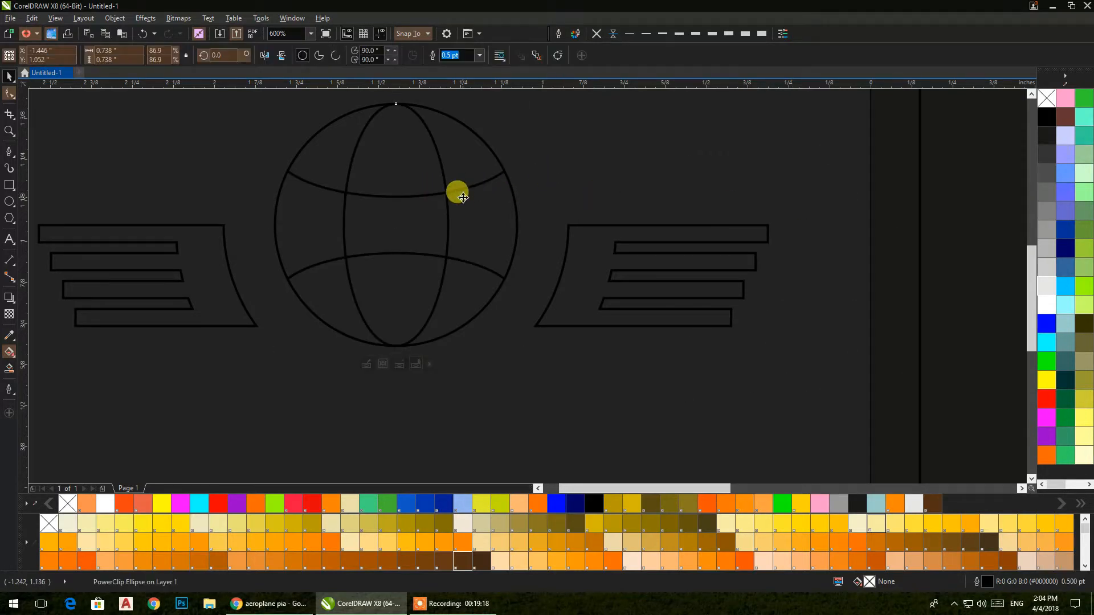
pyautogui.click(462, 189)
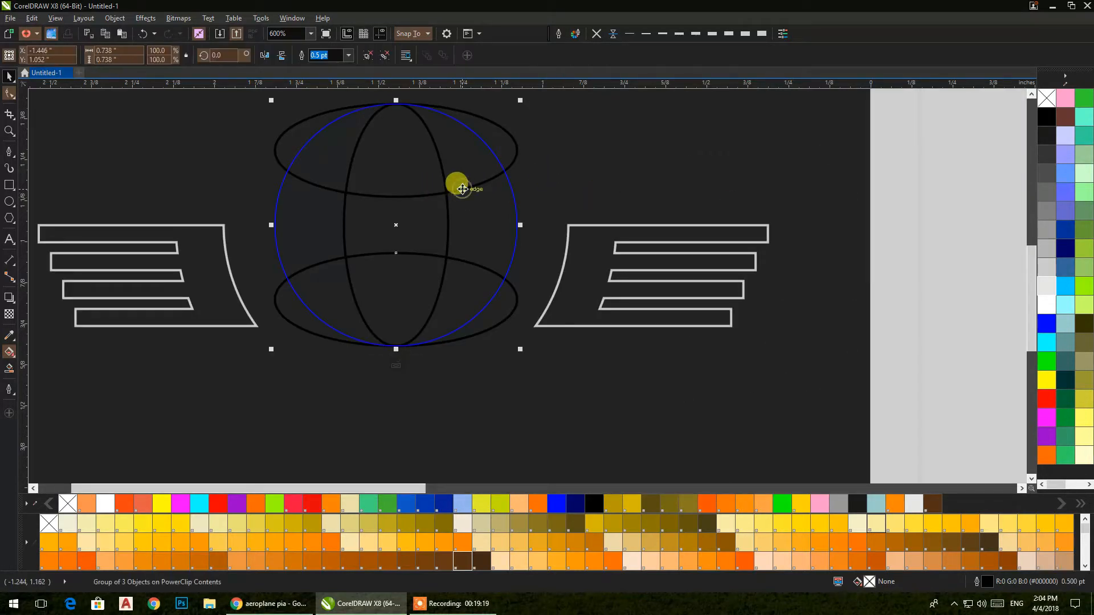
pyautogui.rightClick(1042, 291)
pyautogui.keyDown('ctrl'); pyautogui.click(622, 167); pyautogui.keyUp('ctrl')
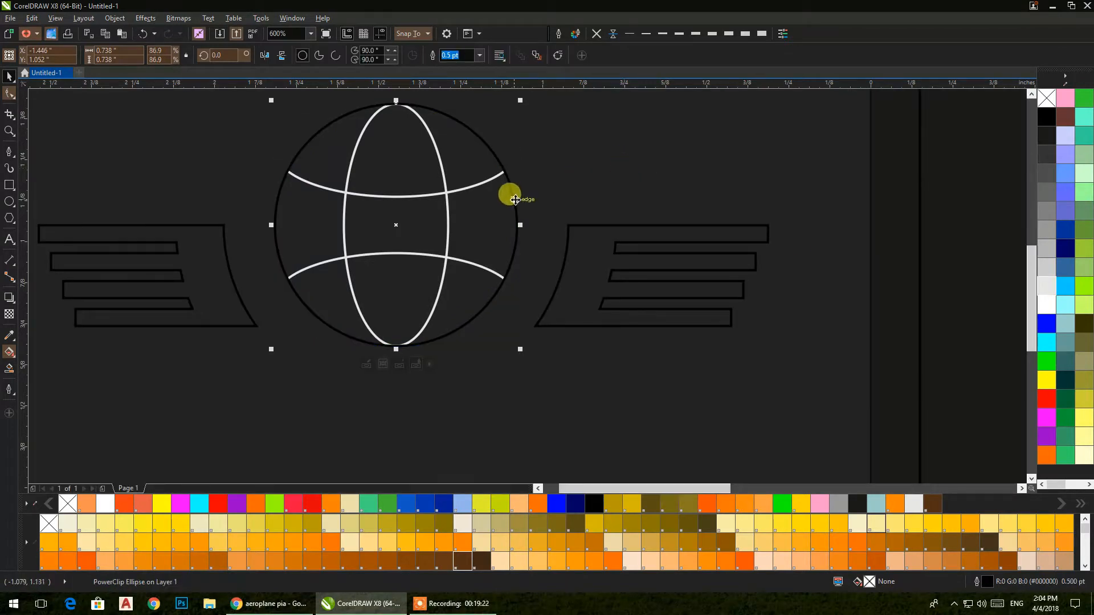
pyautogui.rightClick(1051, 308)
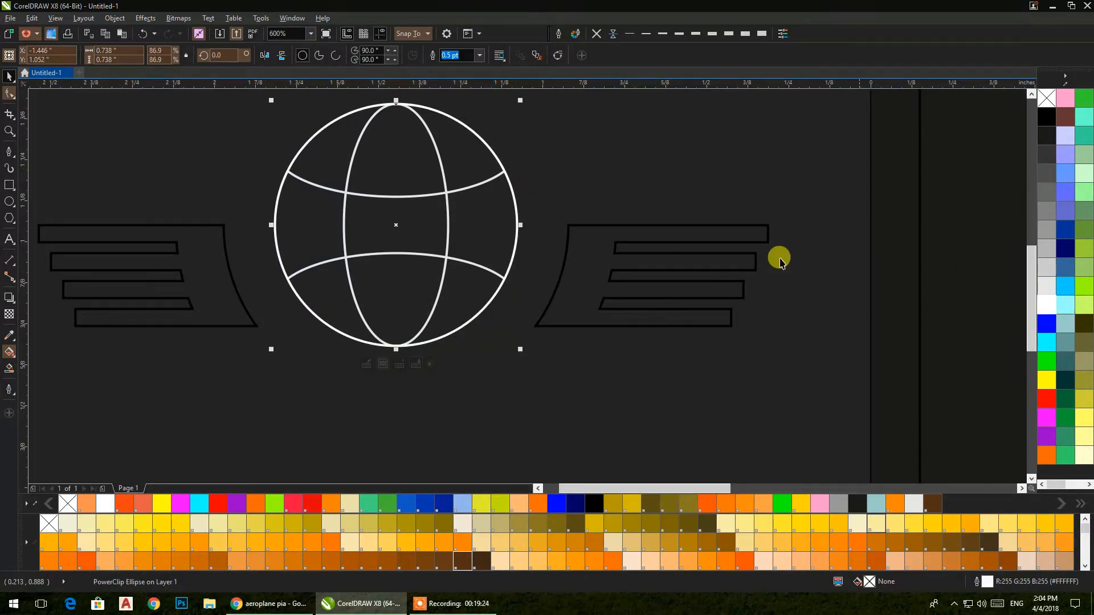
# Step: Make the inner globe lines 1.5 pt blue outlines
pyautogui.keyDown('ctrl'); pyautogui.click(446, 191); pyautogui.keyUp('ctrl')
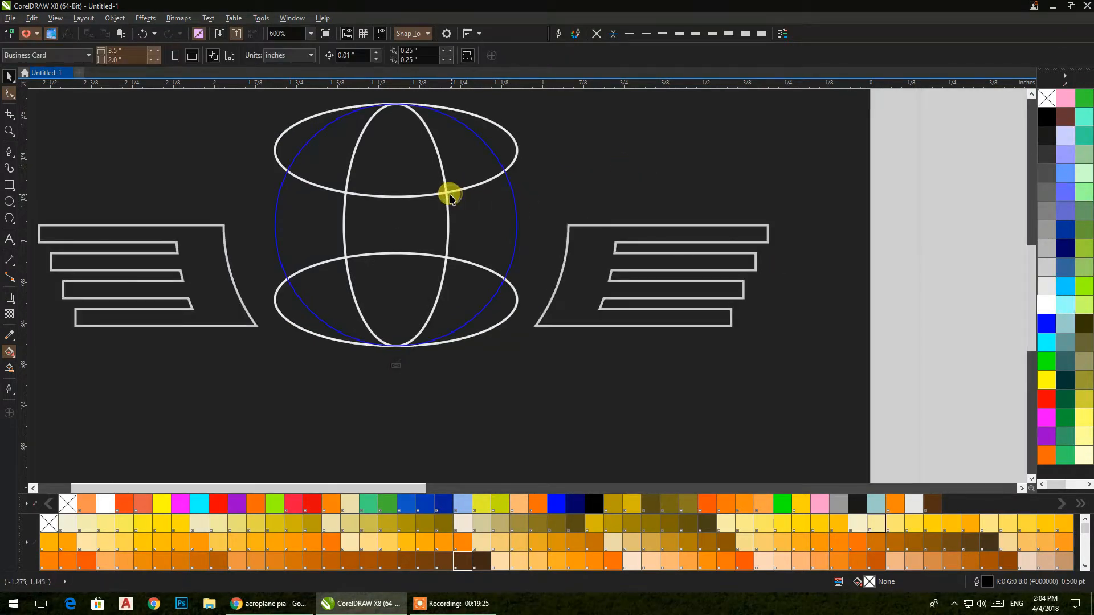
pyautogui.click(646, 33)
pyautogui.click(678, 35)
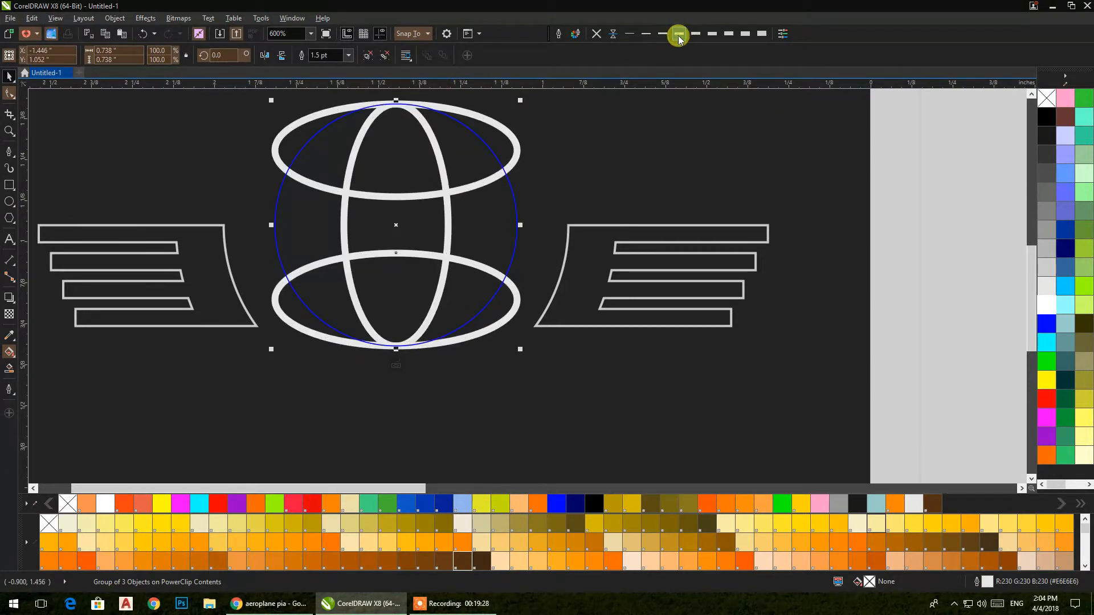
pyautogui.rightClick(1046, 324)
pyautogui.click(514, 377)
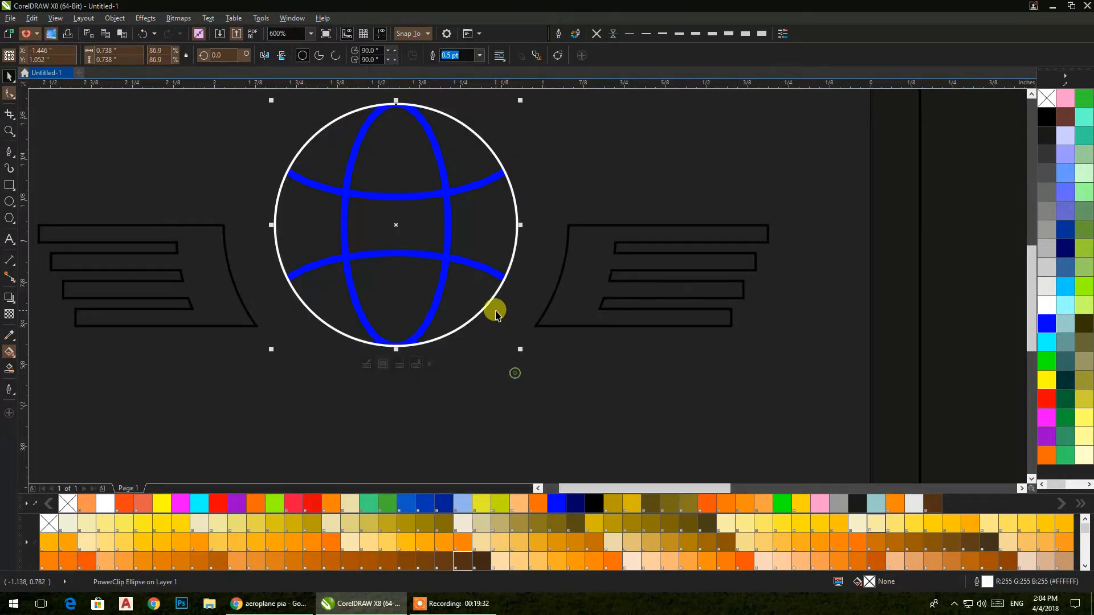
# Step: Give the globe's outer circle a 1.5 pt blue outline
pyautogui.click(686, 28)
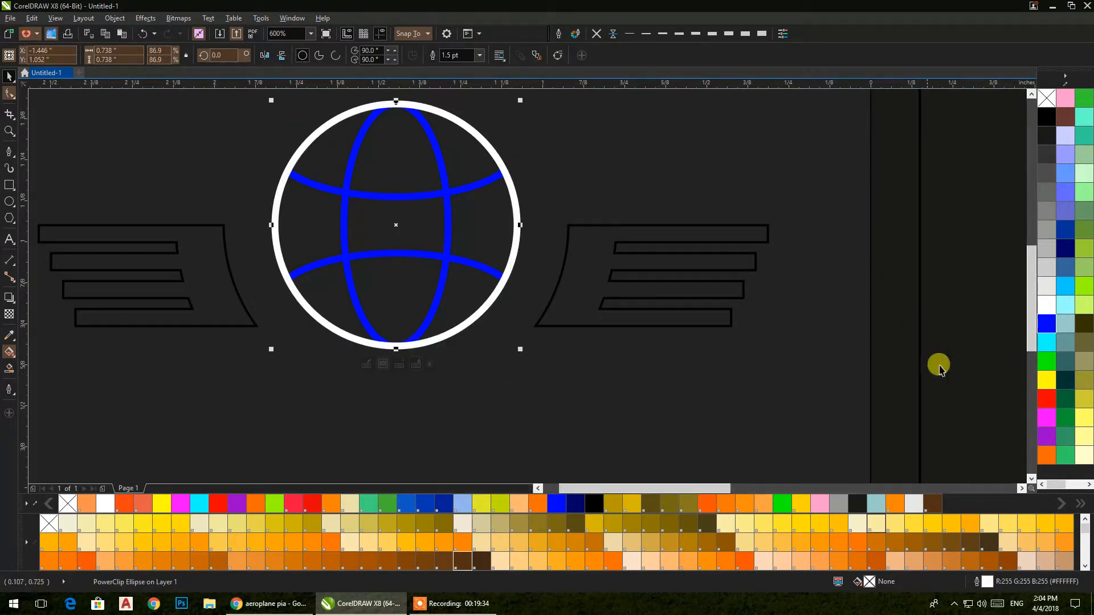
pyautogui.rightClick(1042, 325)
pyautogui.click(595, 324)
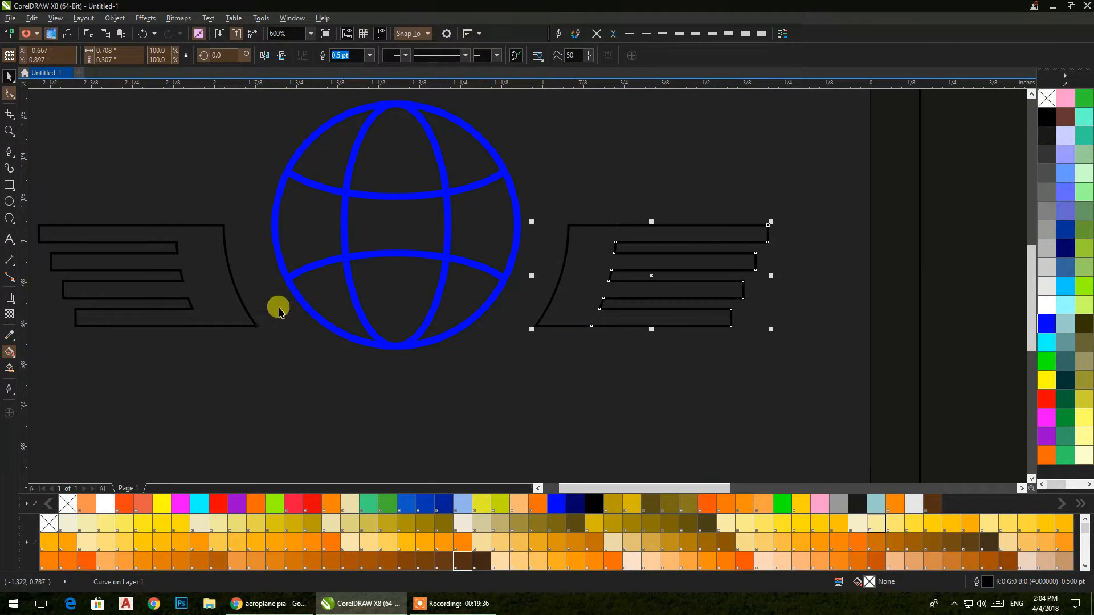
# Step: Try grouping the two wings, then ungroup them again
pyautogui.keyDown('shift'); pyautogui.click(159, 320); pyautogui.keyUp('shift')
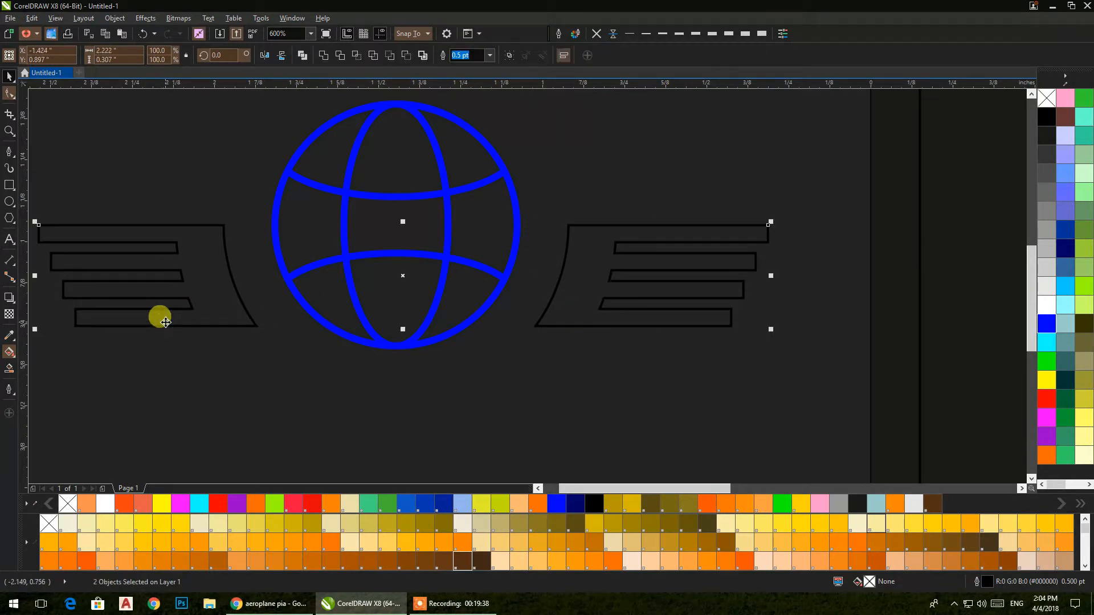
pyautogui.hotkey('ctrl', 'g')
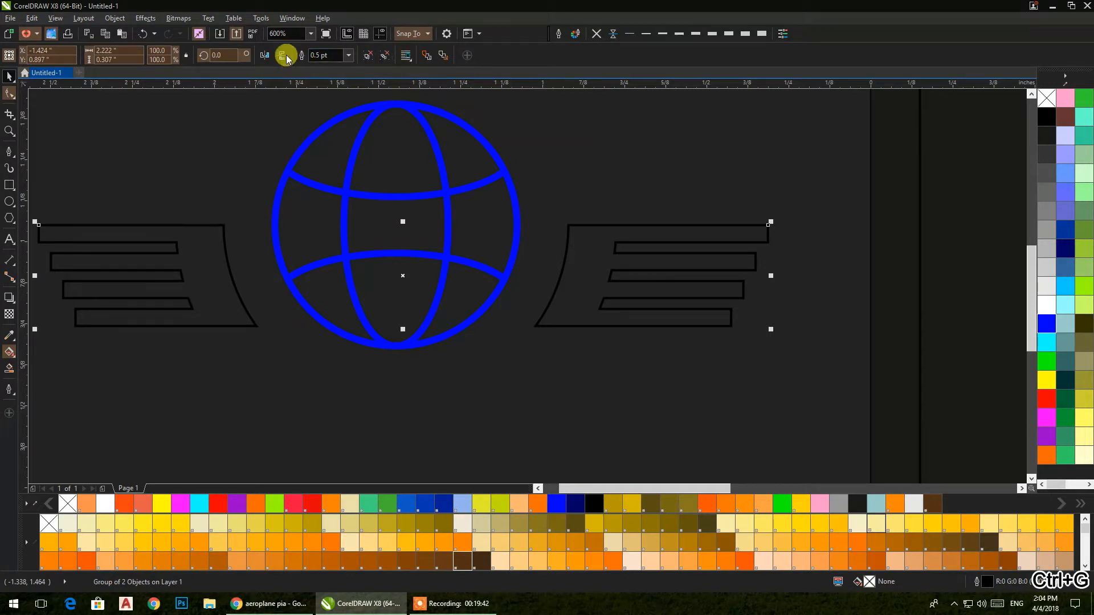
pyautogui.click(317, 56)
pyautogui.click(368, 57)
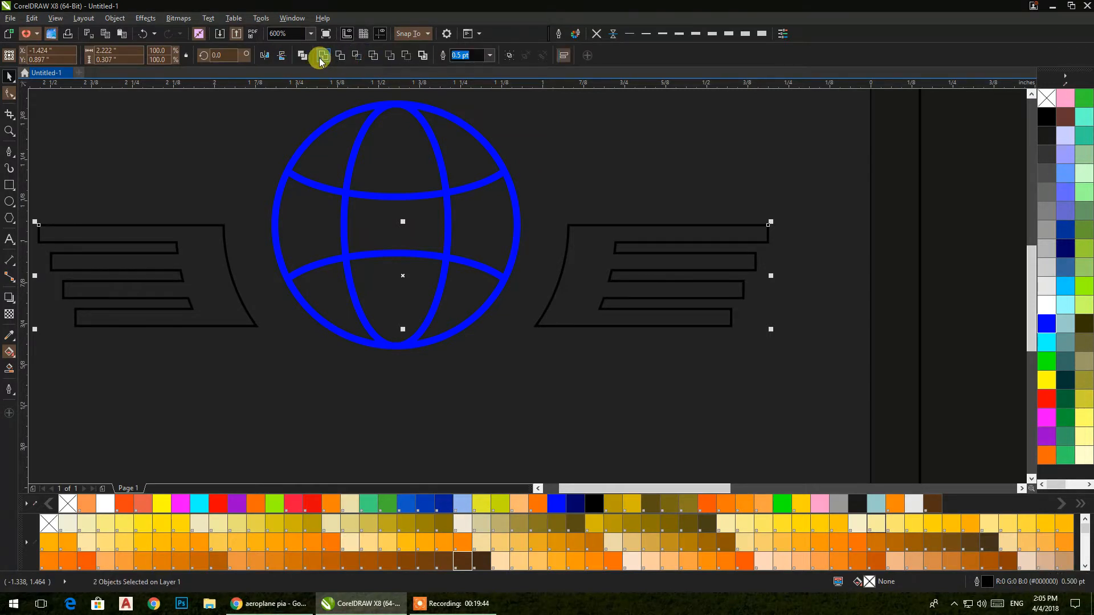
pyautogui.click(521, 366)
# Step: Shrink the globe and both wings together and move them onto the business card
pyautogui.click(444, 339)
pyautogui.scroll(-3, 459, 346)
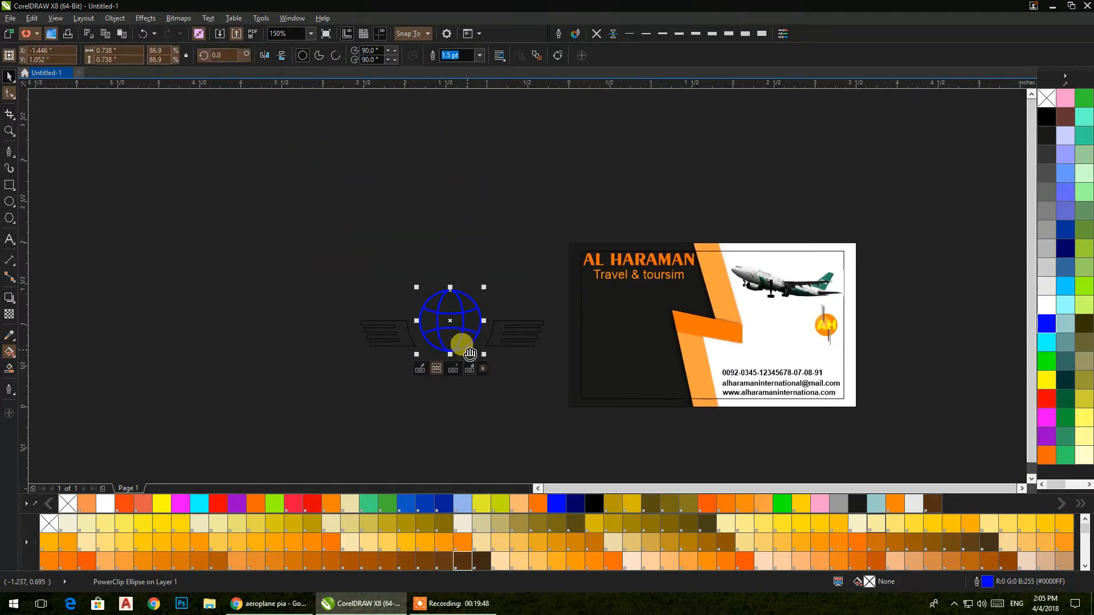
pyautogui.moveTo(538, 386); pyautogui.dragTo(357, 286)
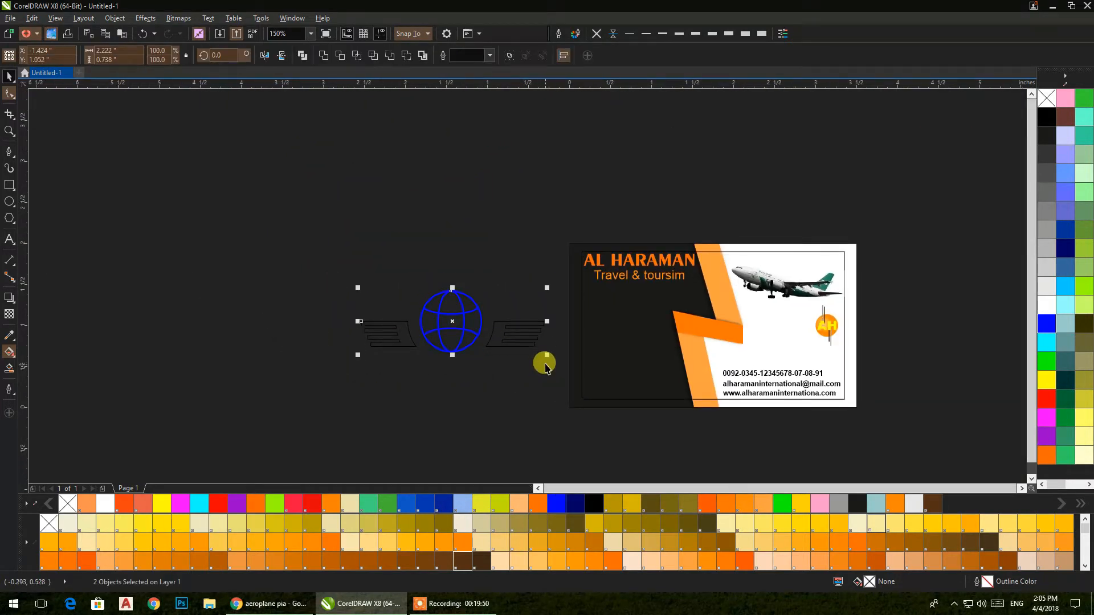
pyautogui.moveTo(546, 358); pyautogui.dragTo(627, 383)
pyautogui.moveTo(627, 383); pyautogui.dragTo(436, 362)
pyautogui.scroll(1, 436, 361)
pyautogui.scroll(2, 549, 374)
pyautogui.scroll(1, 549, 376)
# Step: Colour the wing outlines blue, then try moving and welding the globe, undoing both
pyautogui.rightClick(557, 504)
pyautogui.scroll(-1, 481, 349)
pyautogui.moveTo(421, 351); pyautogui.dragTo(509, 357)
pyautogui.click(107, 266)
pyautogui.moveTo(325, 298)
pyautogui.mouseDown()
pyautogui.moveTo(318, 273)
pyautogui.moveTo(322, 282)
pyautogui.mouseUp()
pyautogui.hotkey('ctrl', 'z')
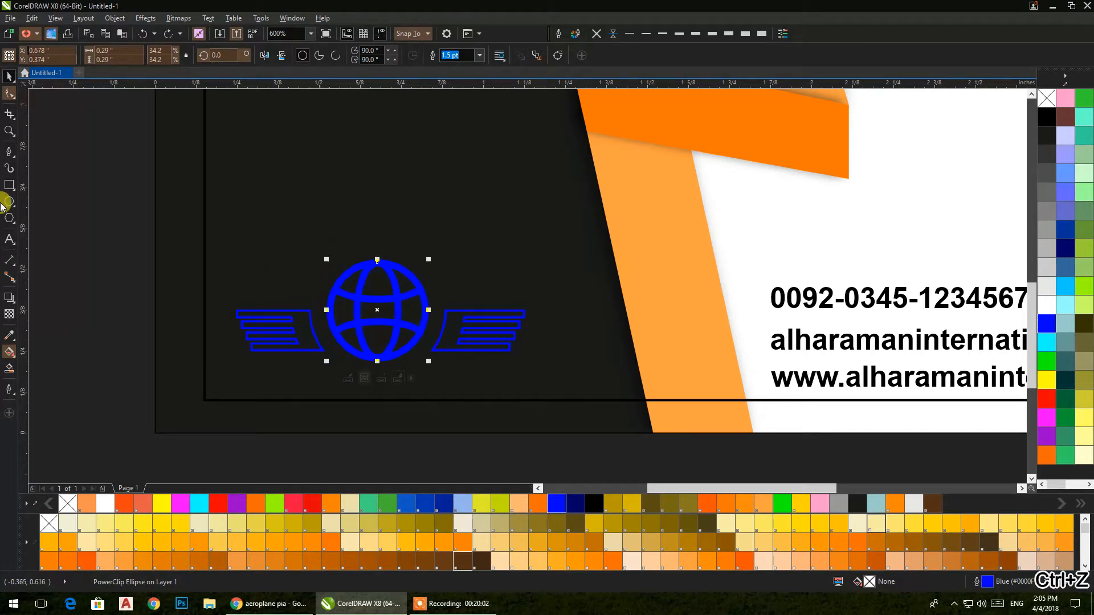
pyautogui.moveTo(70, 159); pyautogui.dragTo(548, 402)
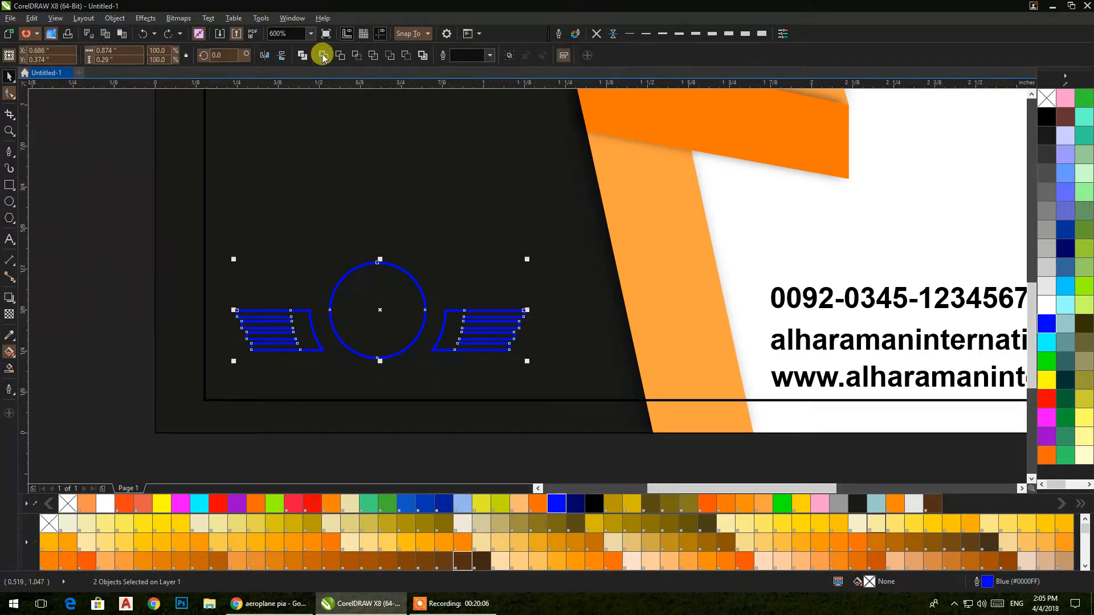
pyautogui.click(322, 56)
pyautogui.hotkey('ctrl', 'z')
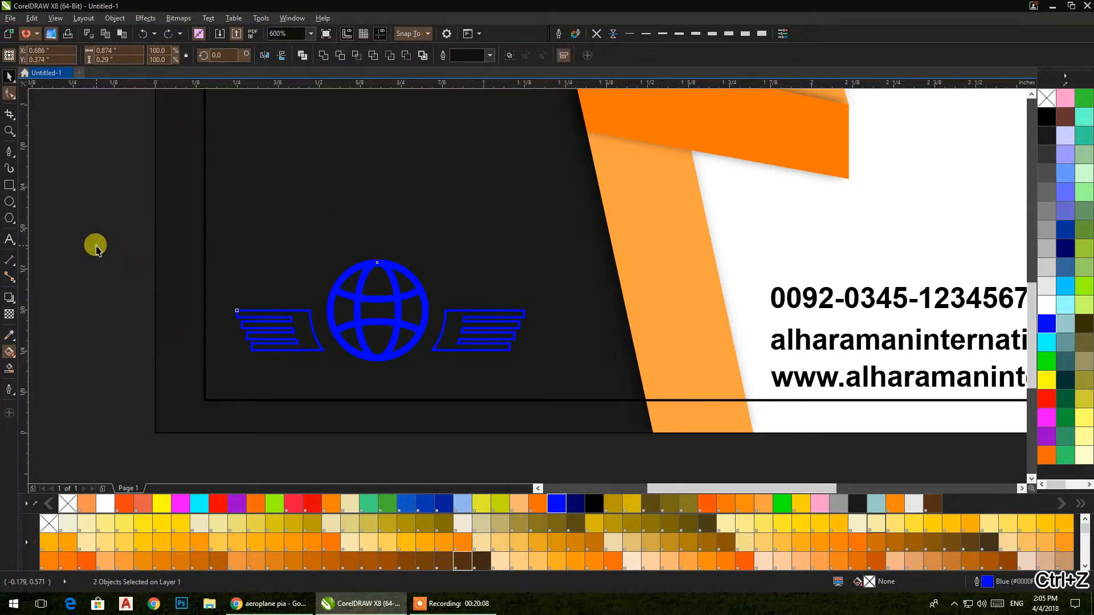
# Step: Group the globe with the wings and raise the logo higher on the card
pyautogui.click(297, 319)
pyautogui.keyDown('shift'); pyautogui.click(329, 320); pyautogui.keyUp('shift')
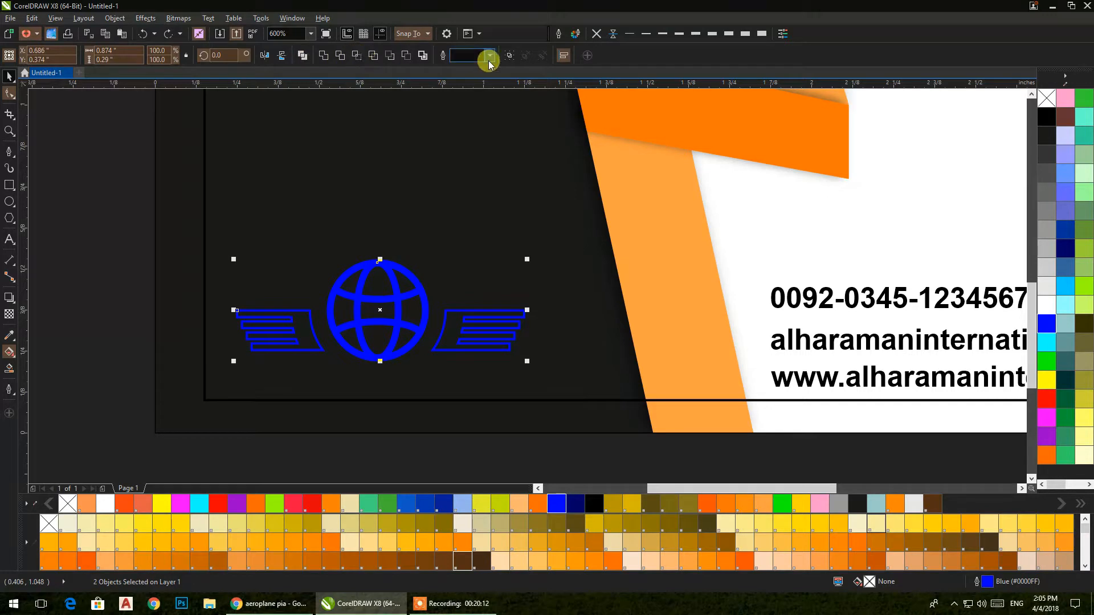
pyautogui.rightClick(379, 310)
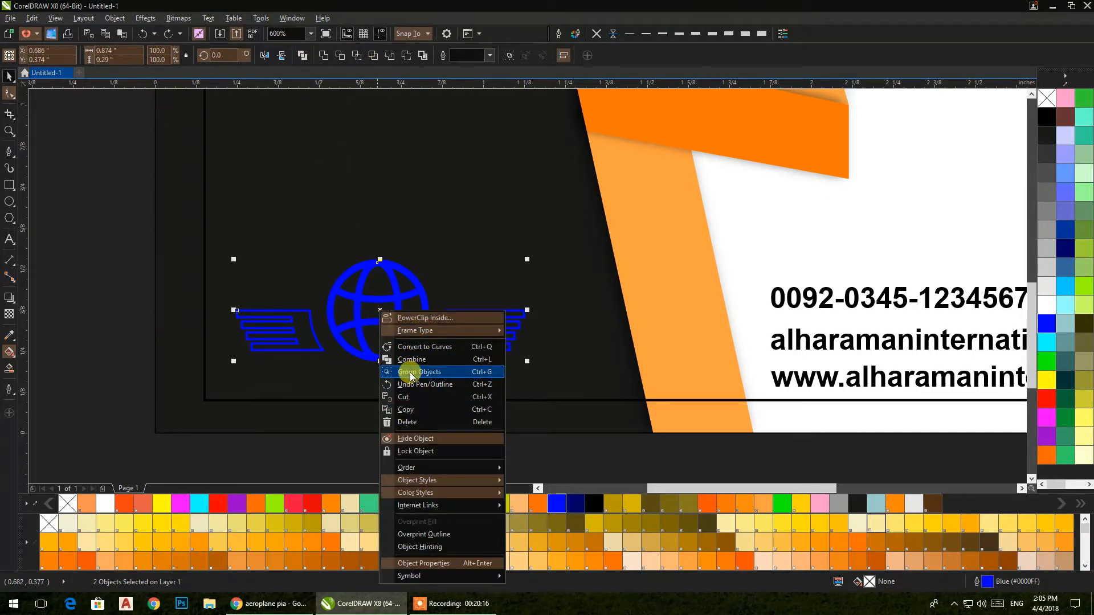
pyautogui.click(409, 371)
pyautogui.moveTo(374, 309); pyautogui.dragTo(375, 278)
# Step: Add a text line 'iata' to the left of the logo
pyautogui.click(77, 264)
pyautogui.click(9, 239)
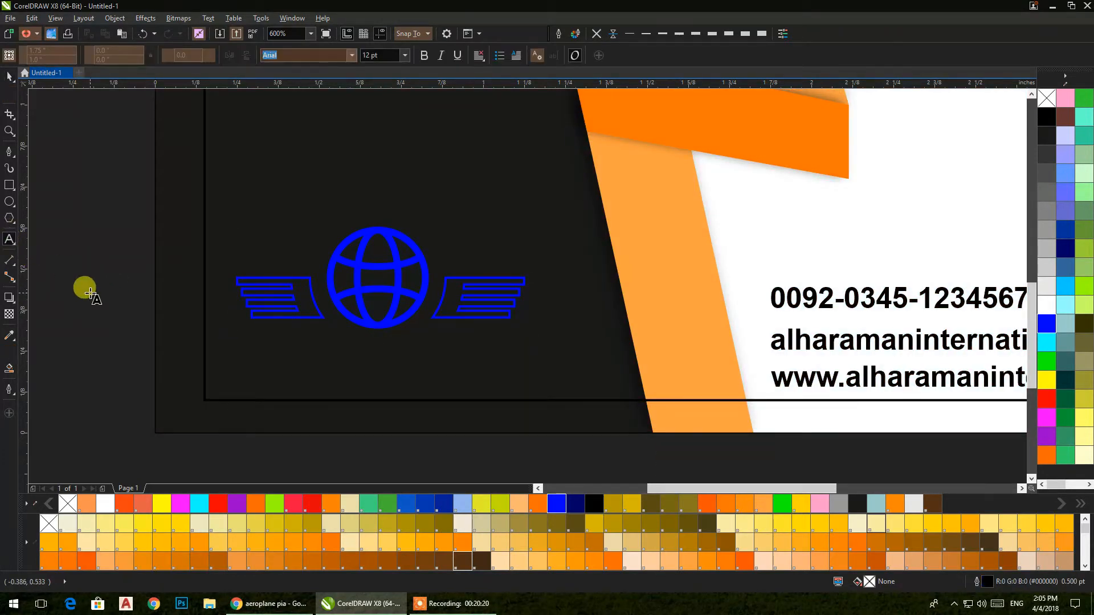
pyautogui.click(90, 293)
pyautogui.write('ia')
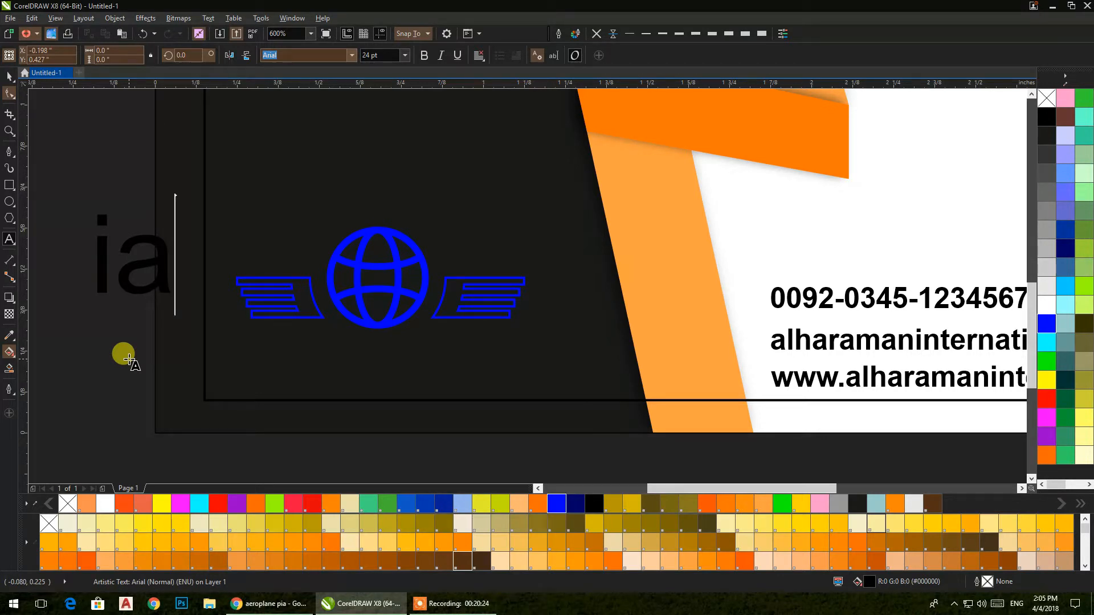
pyautogui.write('ta')
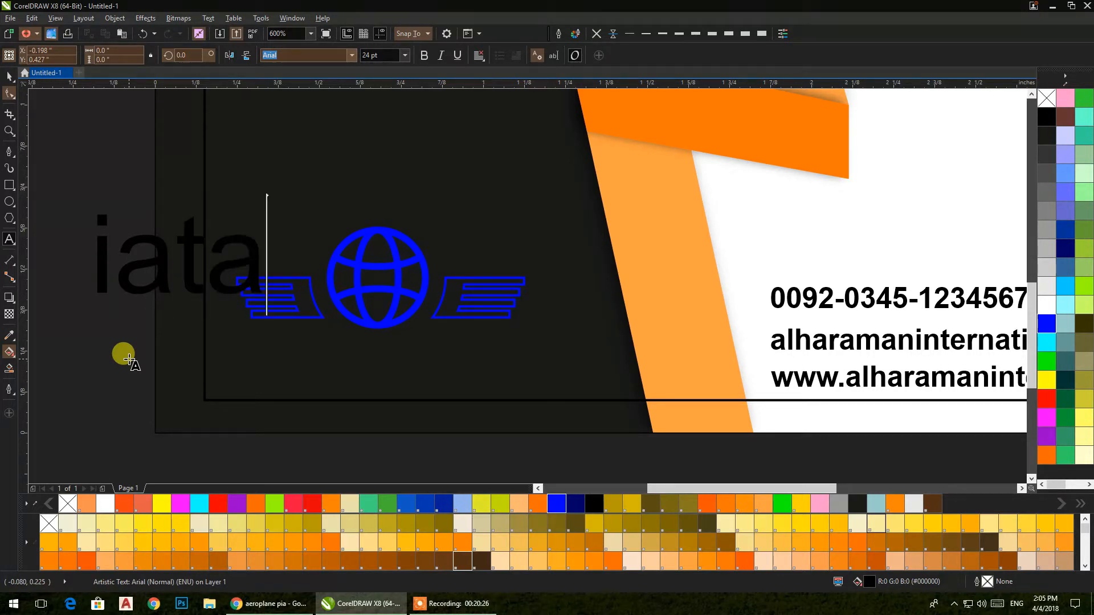
# Step: Make the text italic and change its case to uppercase 'IATA'
pyautogui.click(9, 76)
pyautogui.click(208, 18)
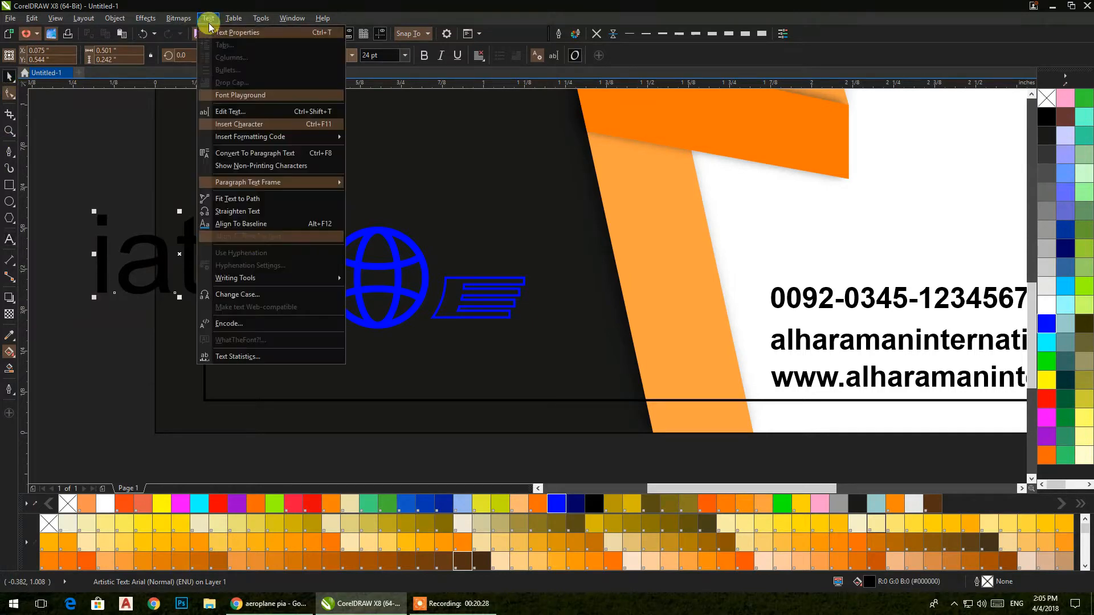
pyautogui.click(235, 294)
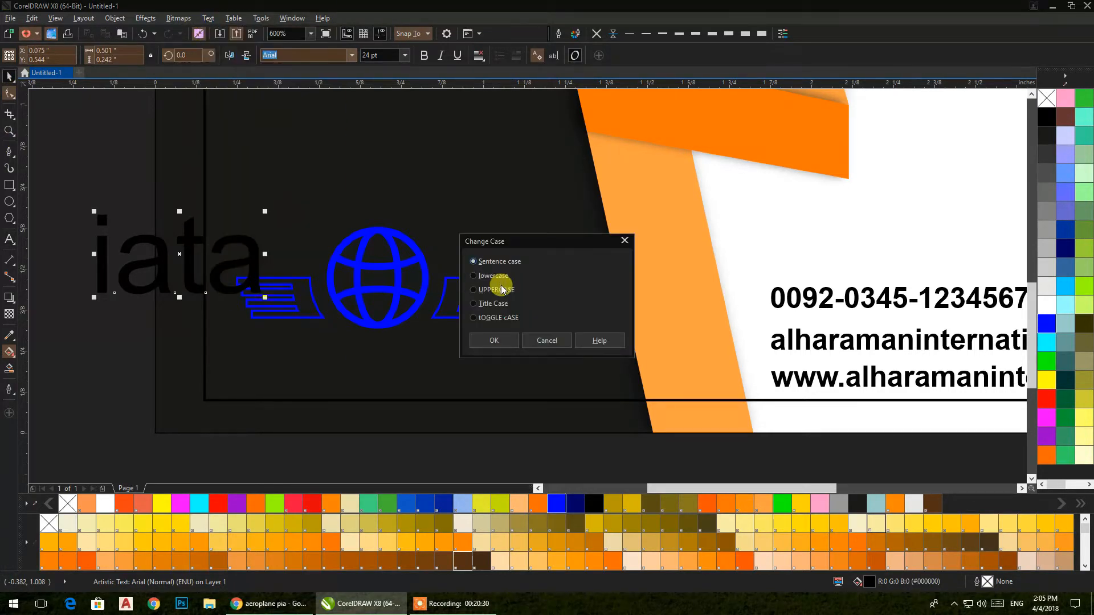
pyautogui.click(495, 304)
pyautogui.click(492, 340)
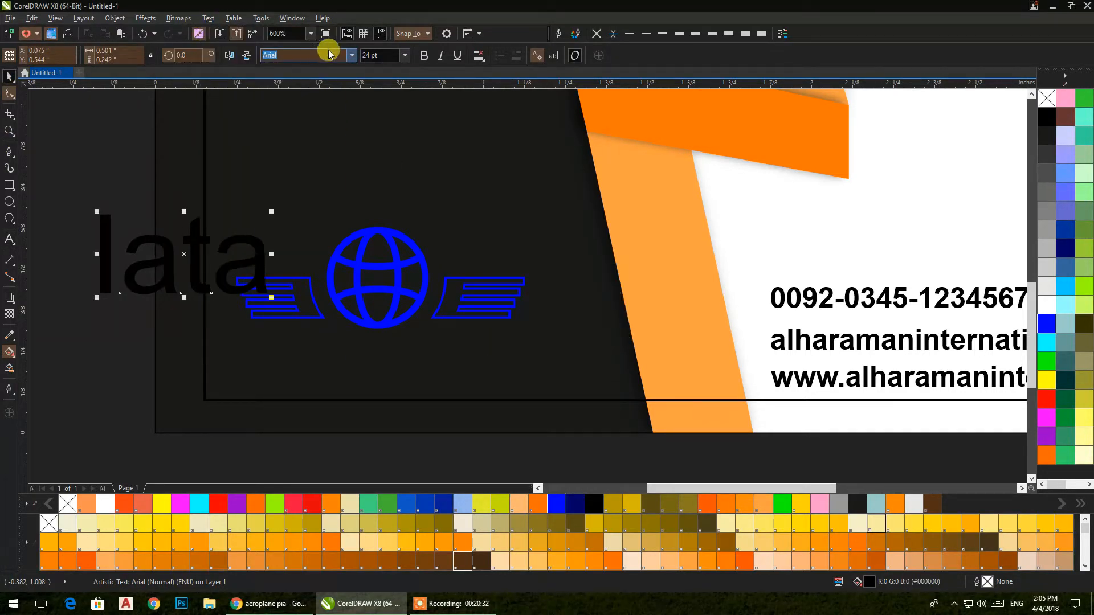
pyautogui.click(441, 57)
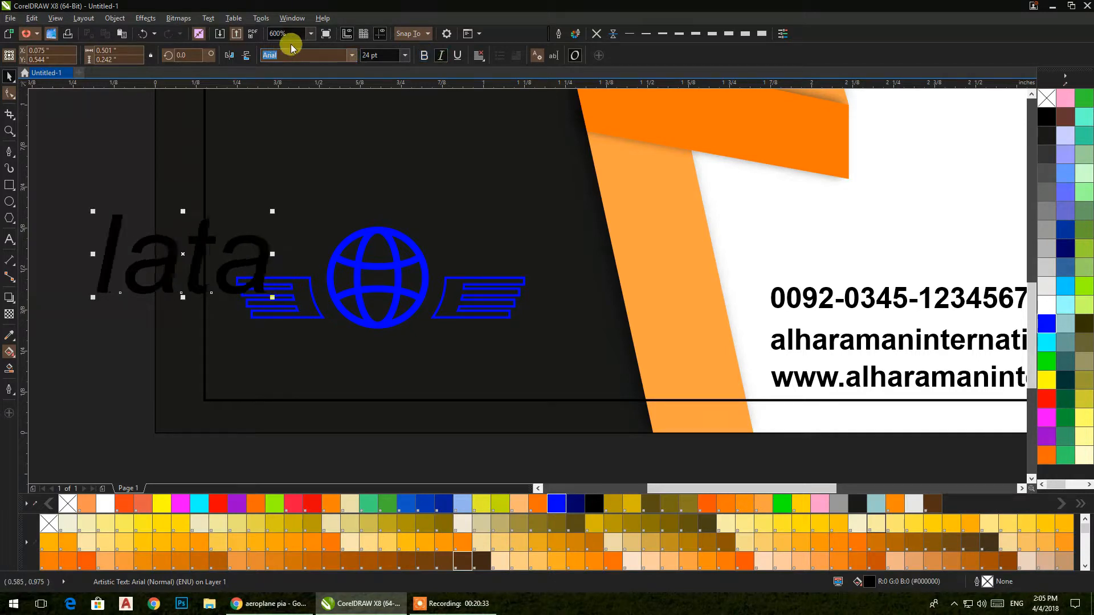
pyautogui.click(210, 18)
pyautogui.click(232, 295)
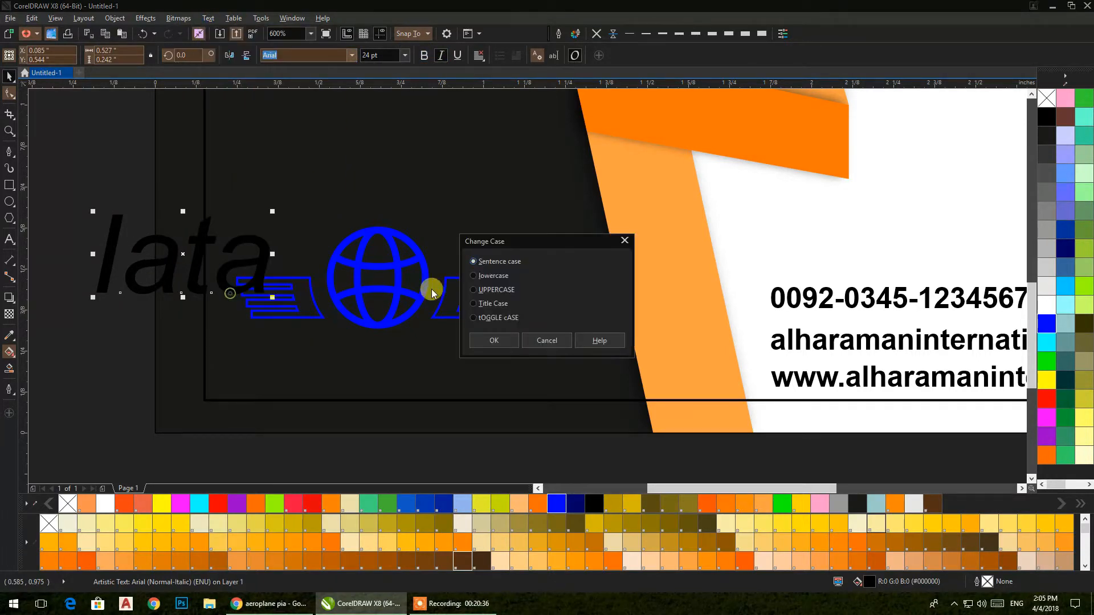
pyautogui.click(493, 340)
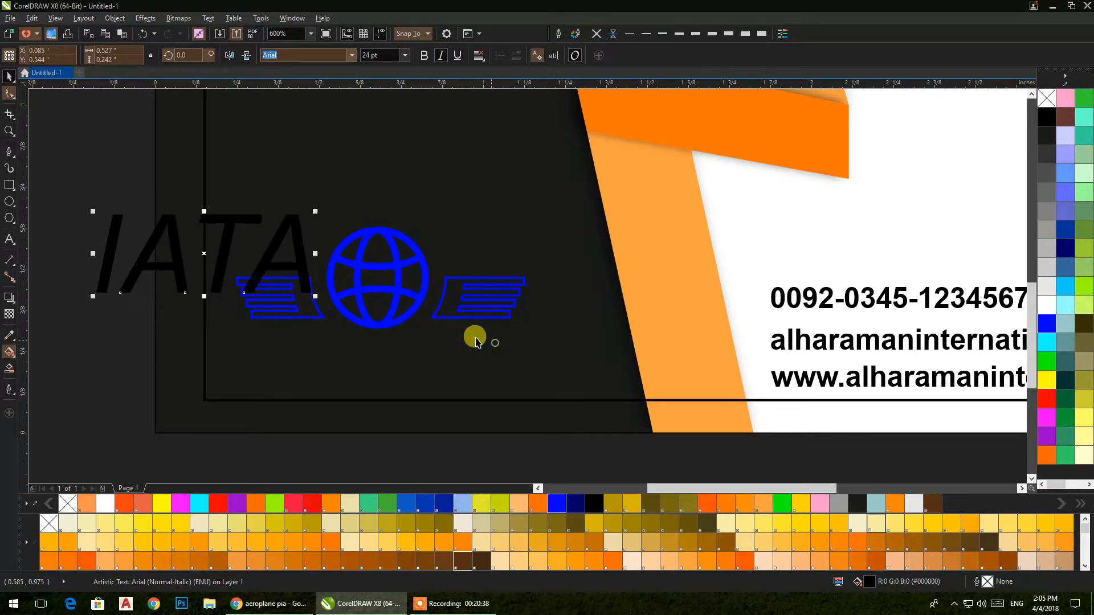
# Step: Shrink IATA to about 75%, centre it under the globe, and group them
pyautogui.moveTo(205, 253); pyautogui.dragTo(388, 365)
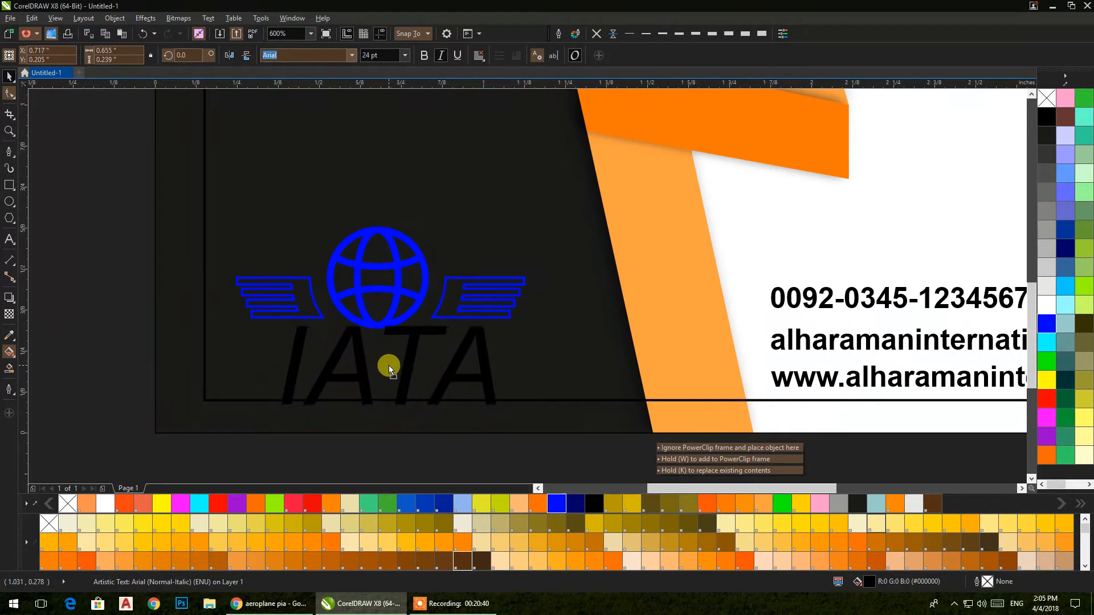
pyautogui.moveTo(498, 409); pyautogui.dragTo(468, 396)
pyautogui.keyDown('shift'); pyautogui.click(378, 327); pyautogui.keyUp('shift')
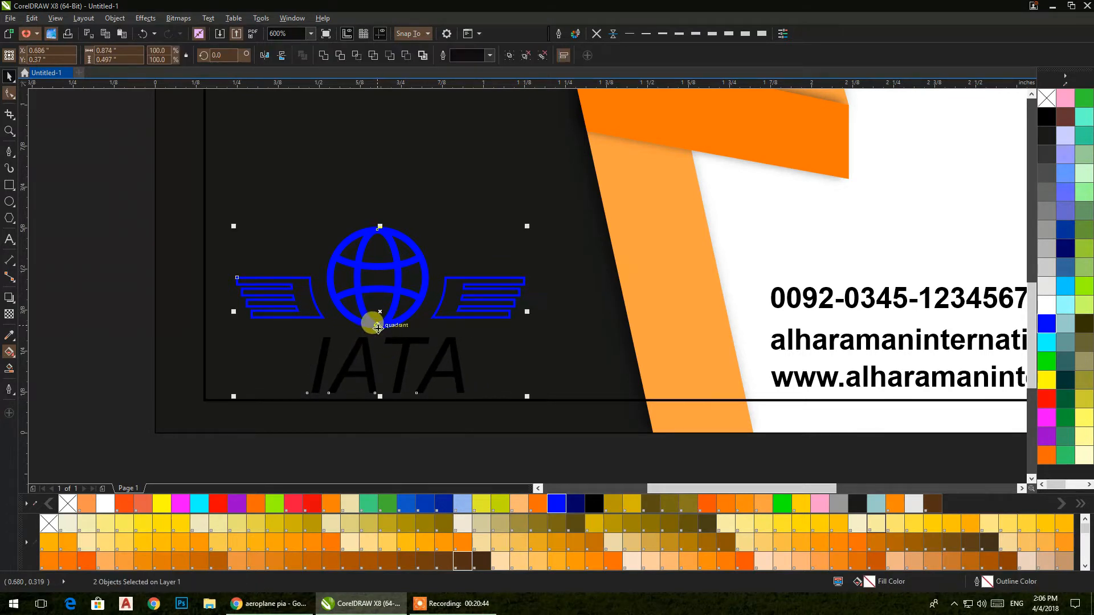
pyautogui.press('c')
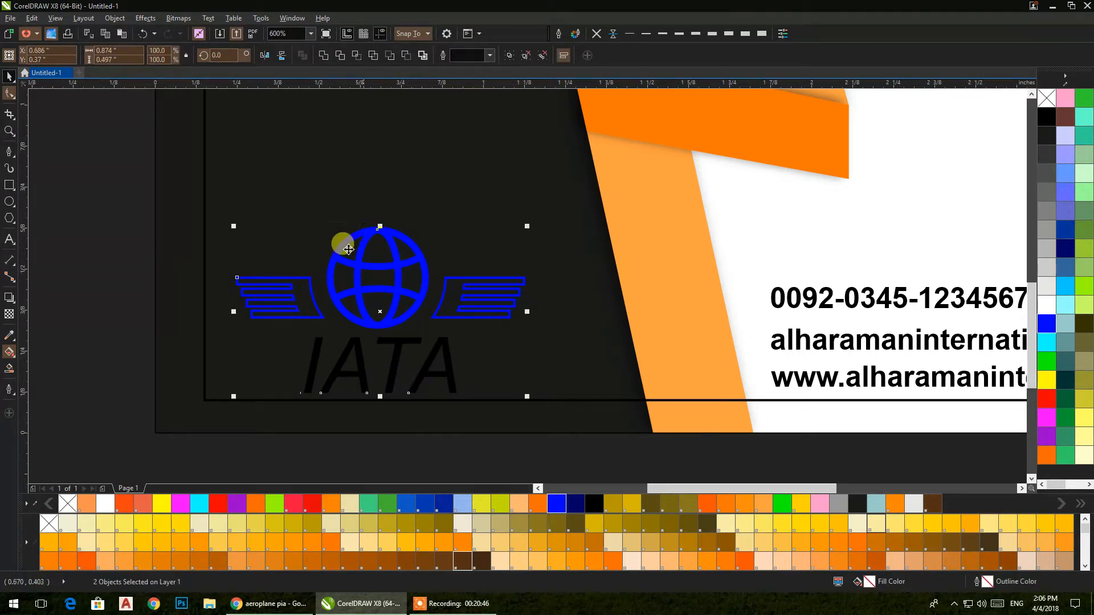
pyautogui.hotkey('ctrl', 'g')
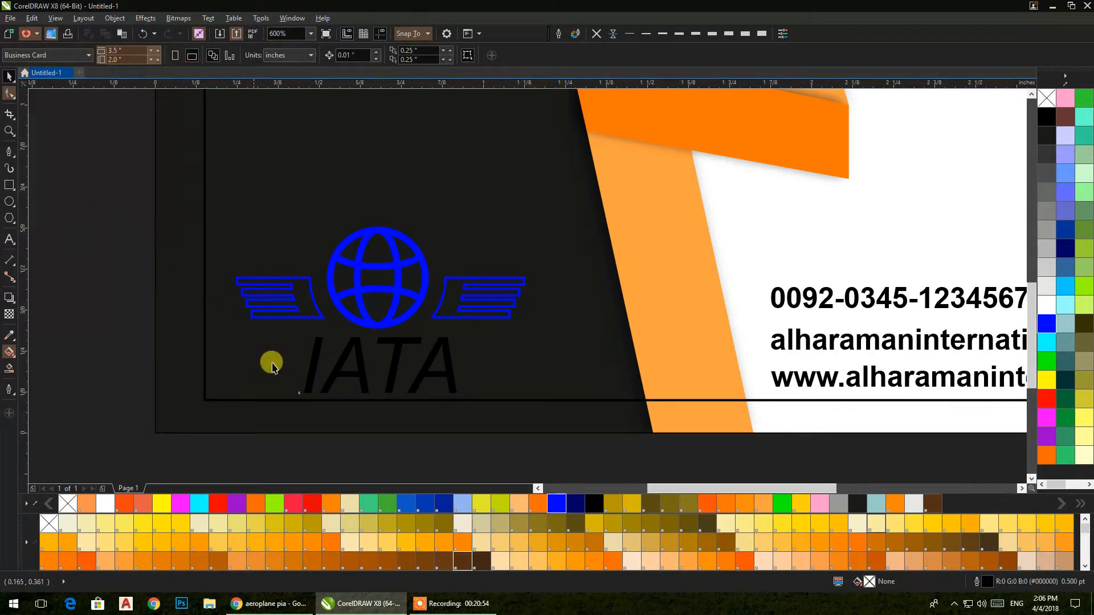
# Step: Fill the IATA logo blue and set the inner circle's fill to None
pyautogui.click(310, 369)
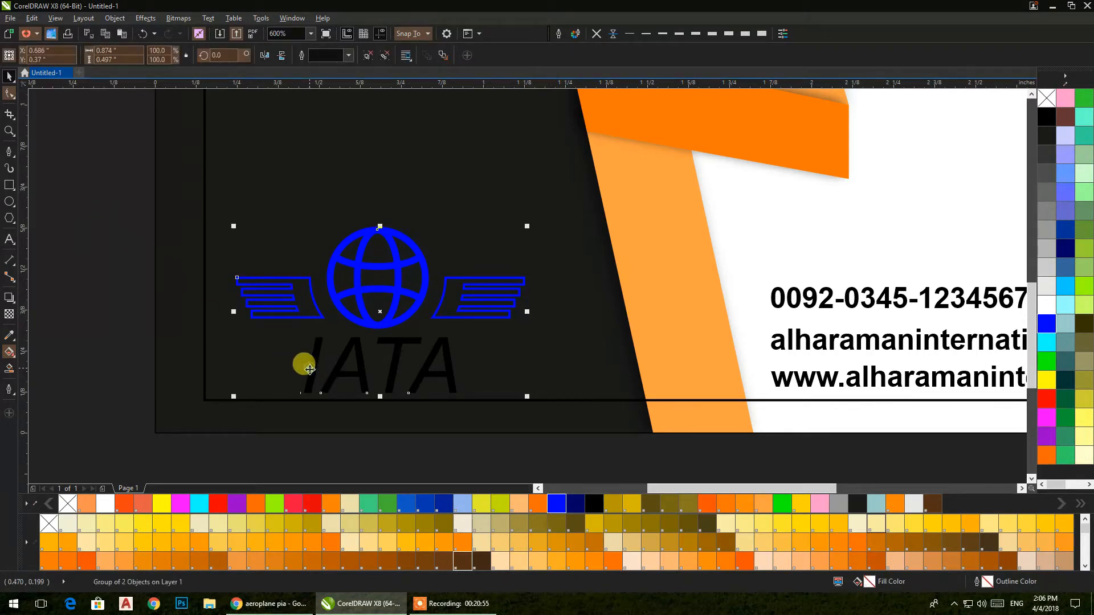
pyautogui.click(556, 503)
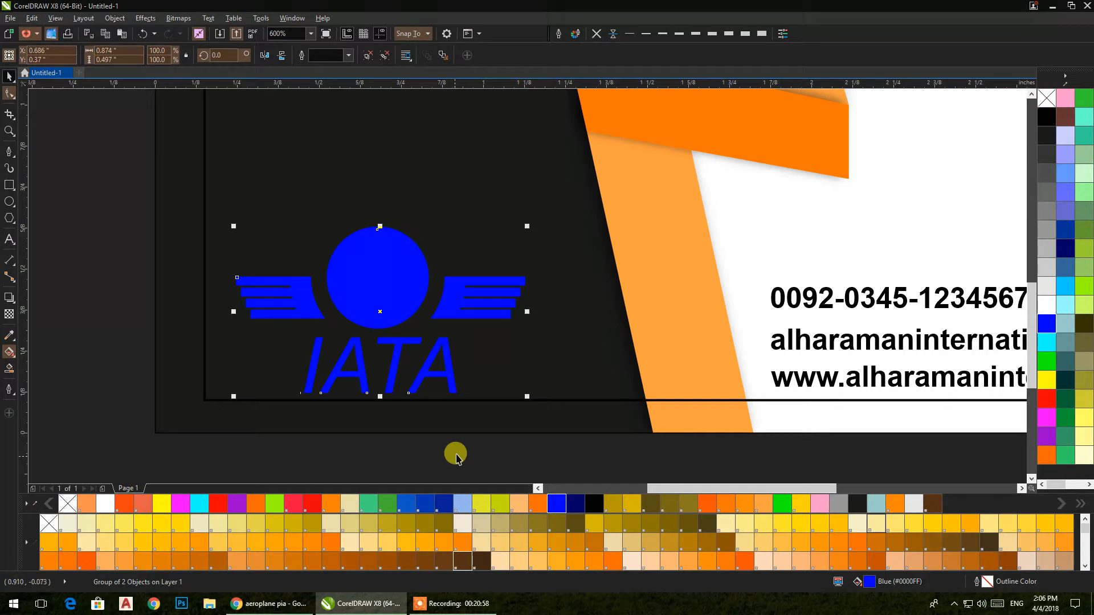
pyautogui.keyDown('ctrl'); pyautogui.click(379, 273); pyautogui.keyUp('ctrl')
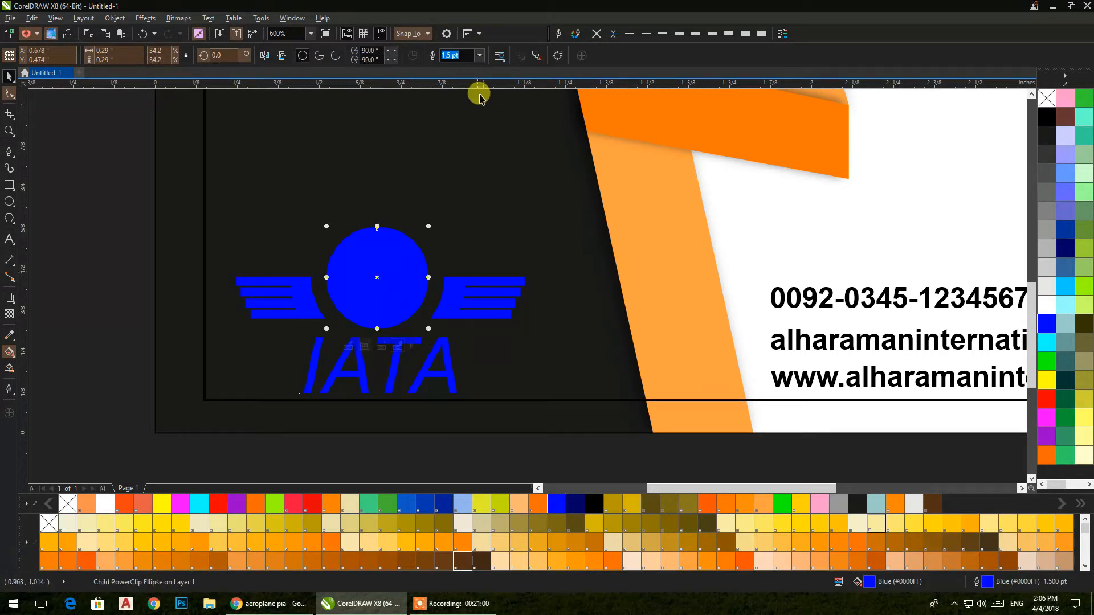
pyautogui.click(1046, 98)
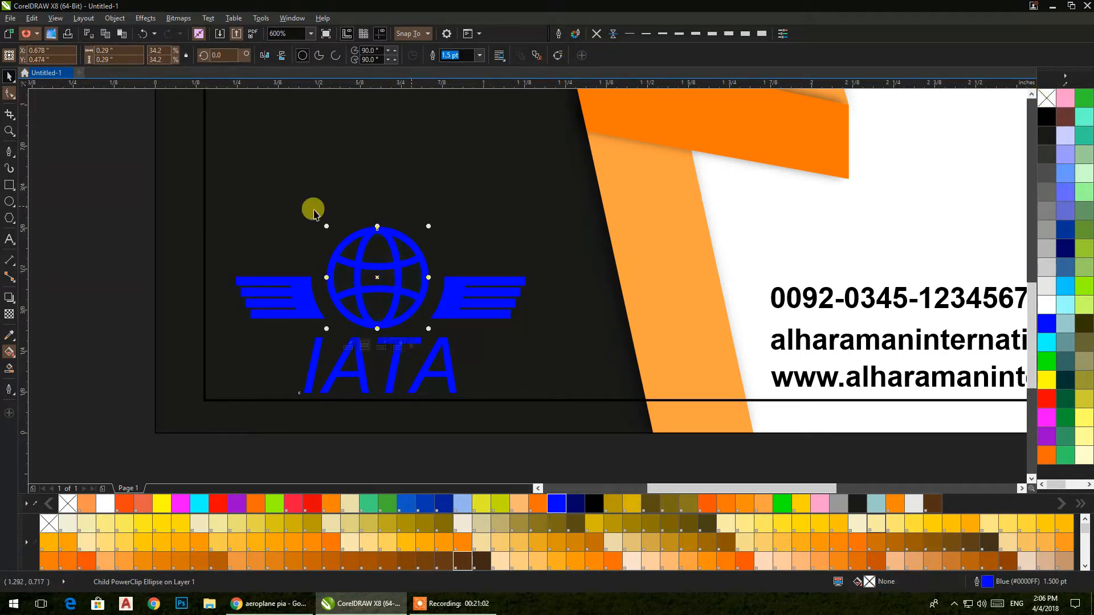
pyautogui.click(137, 257)
# Step: Scale the IATA logo down and move it to the card's lower-left corner
pyautogui.scroll(-2, 137, 257)
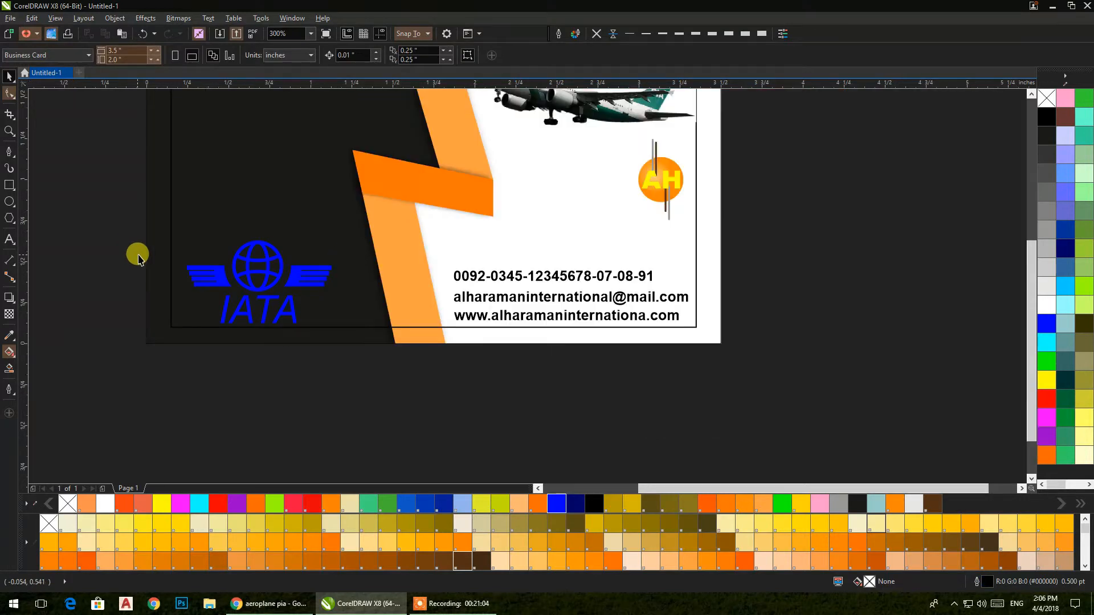
pyautogui.click(292, 319)
pyautogui.moveTo(334, 323); pyautogui.dragTo(267, 294)
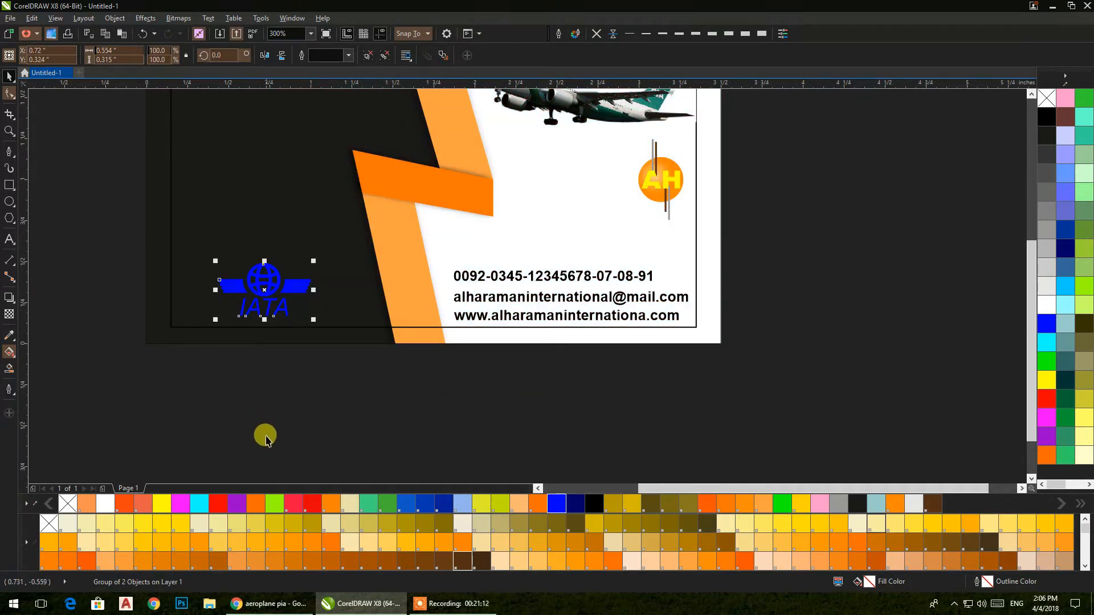
pyautogui.moveTo(264, 291); pyautogui.dragTo(225, 297)
pyautogui.click(250, 414)
pyautogui.moveTo(271, 349); pyautogui.dragTo(362, 408)
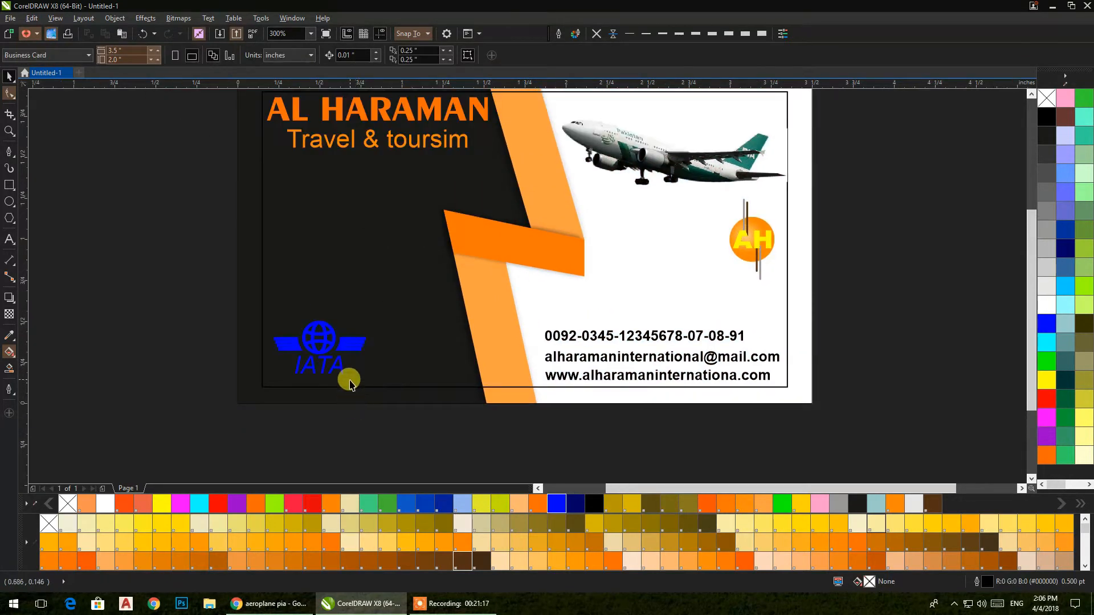
# Step: Add text 'pia', convert it to uppercase PIA and colour it green
pyautogui.click(9, 240)
pyautogui.click(132, 315)
pyautogui.click(171, 393)
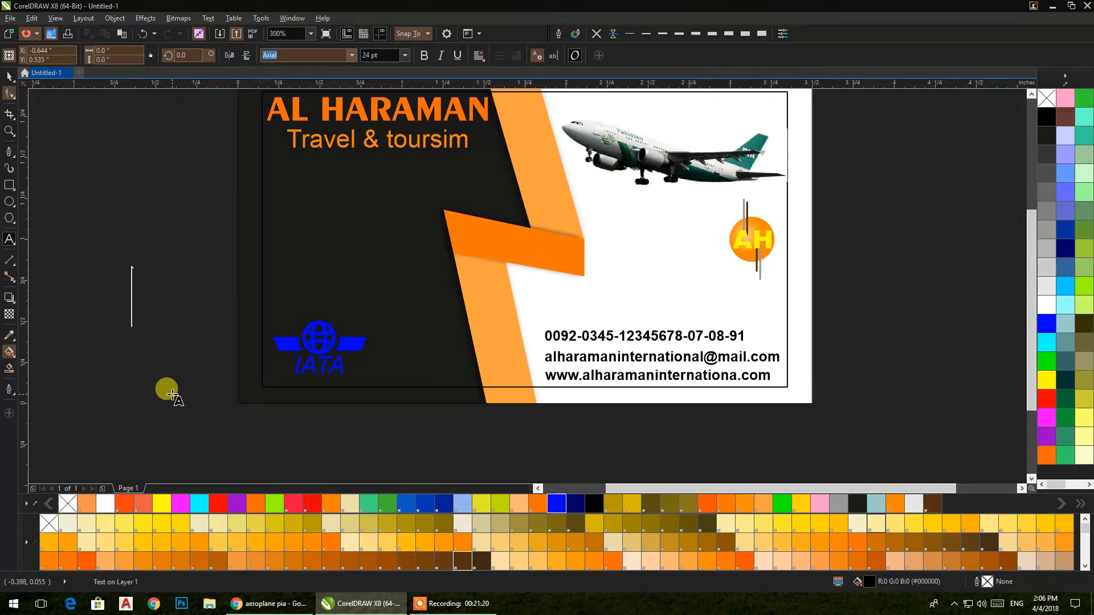
pyautogui.write('pia')
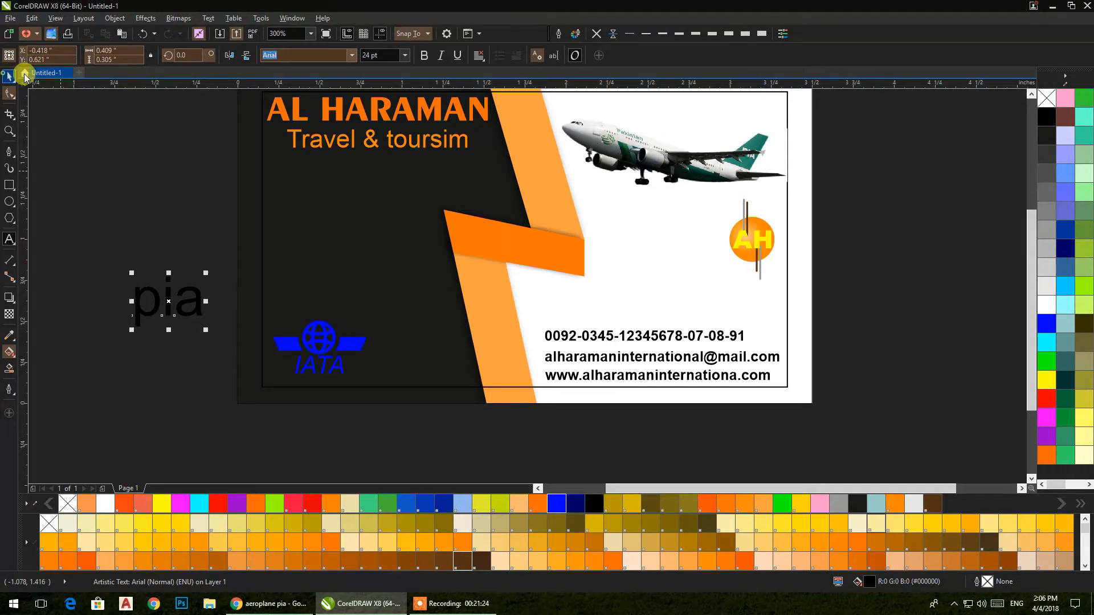
pyautogui.click(208, 17)
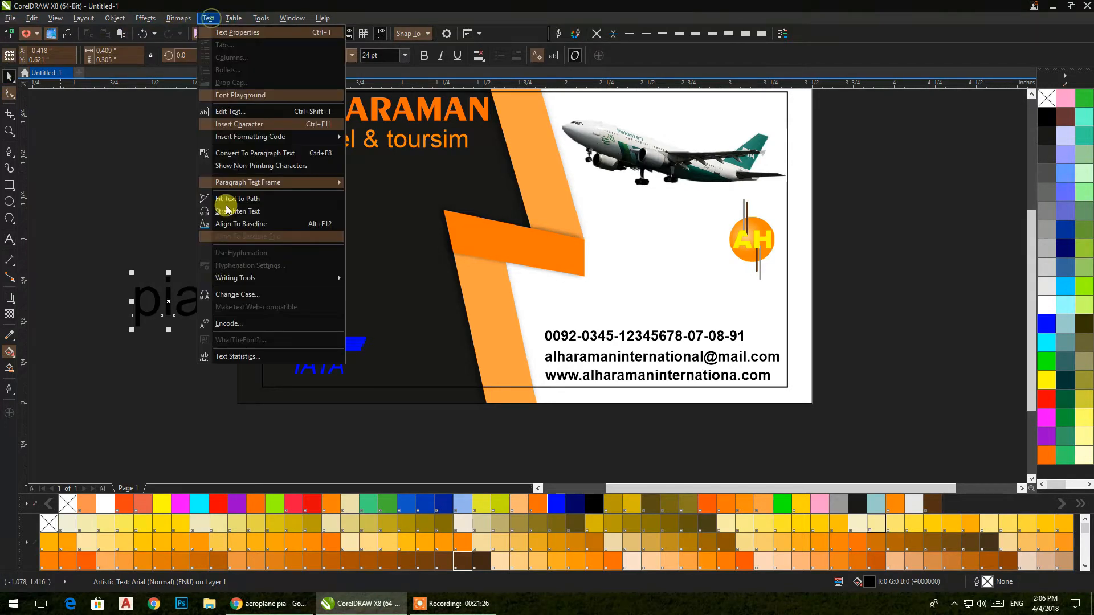
pyautogui.click(226, 295)
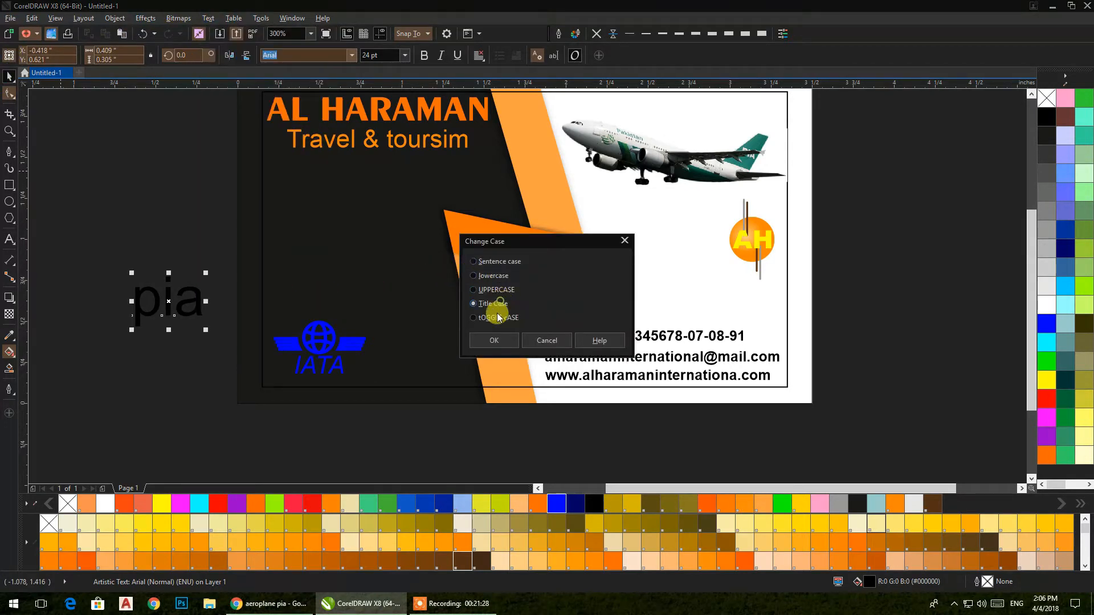
pyautogui.click(488, 342)
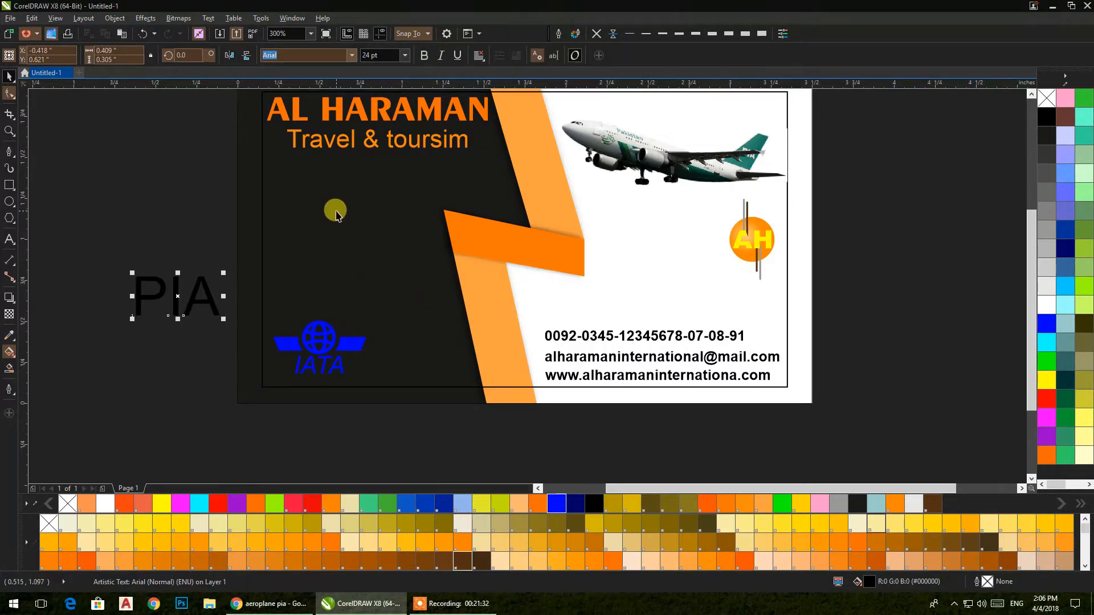
pyautogui.click(422, 56)
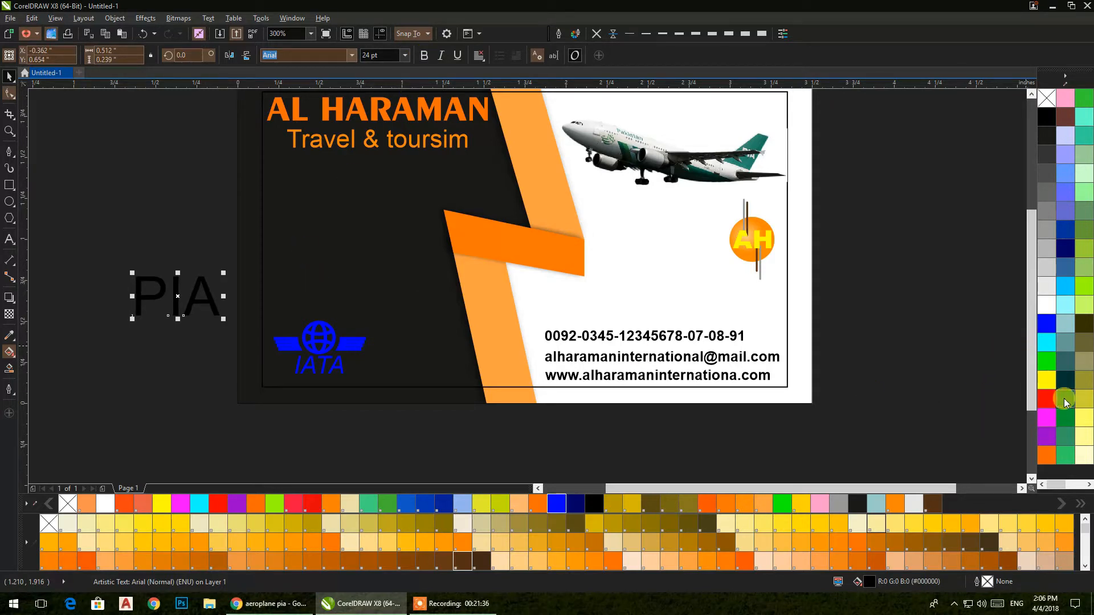
# Step: Move the green PIA text beside the IATA logo at the card's bottom
pyautogui.moveTo(172, 286); pyautogui.dragTo(415, 347)
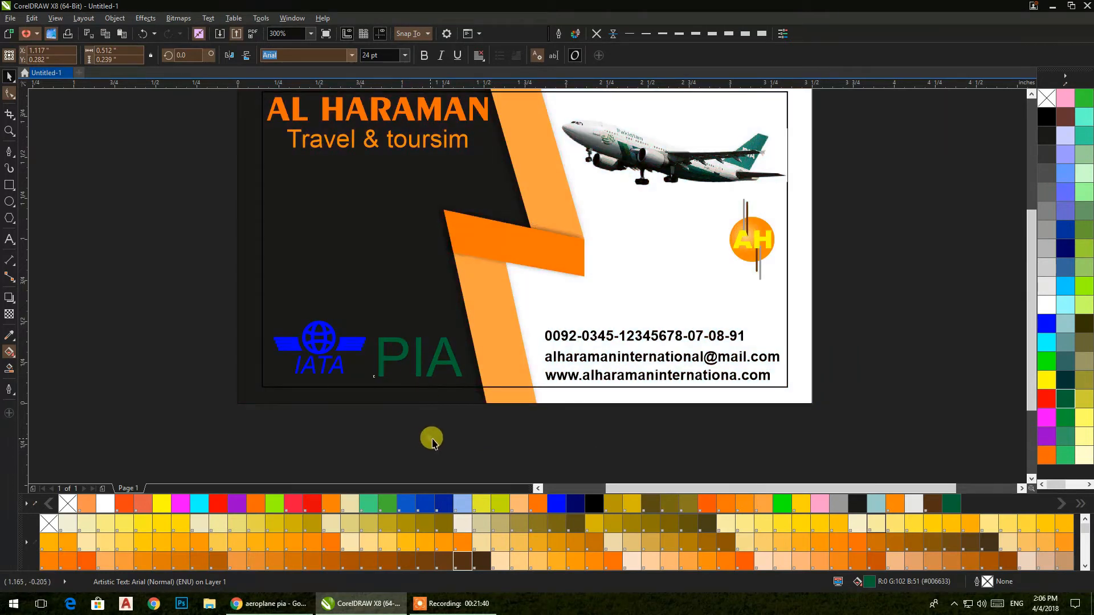
pyautogui.click(428, 436)
pyautogui.scroll(2, 446, 371)
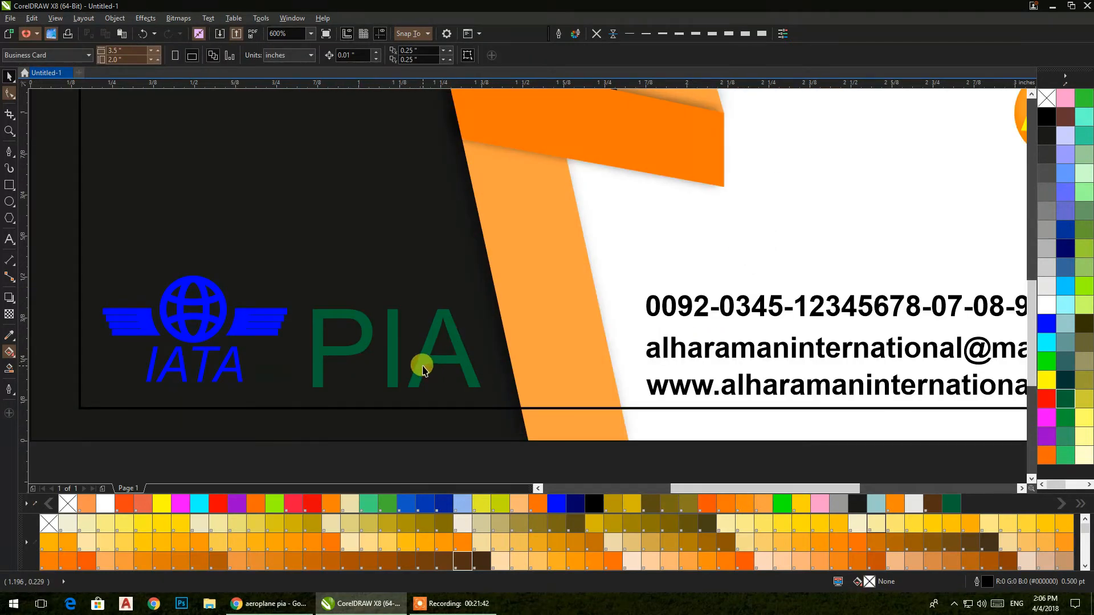
pyautogui.click(425, 348)
pyautogui.scroll(-2, 419, 330)
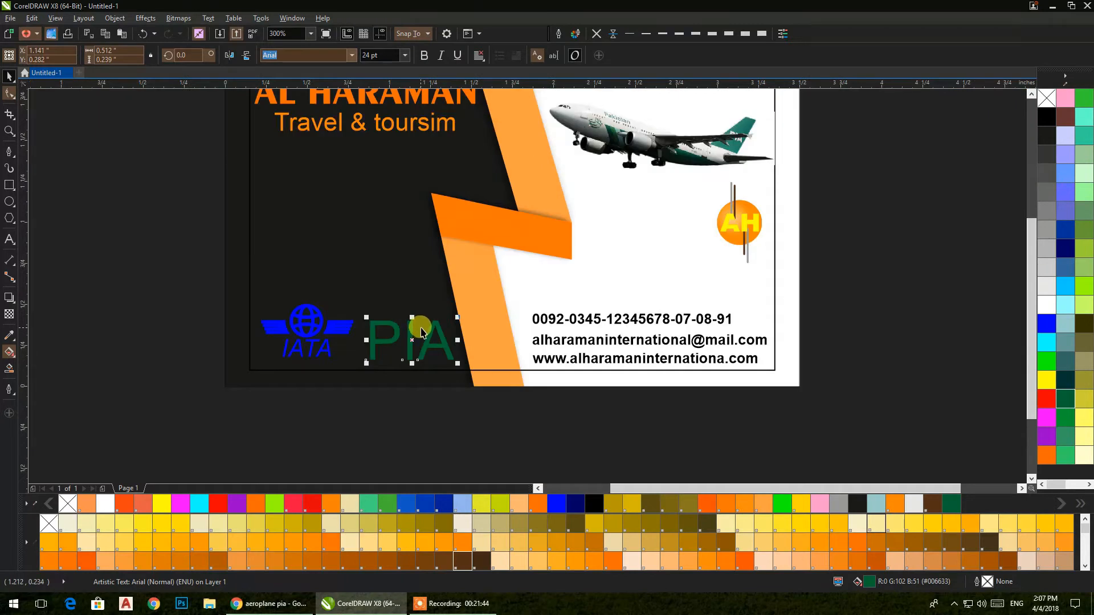
pyautogui.moveTo(421, 329); pyautogui.dragTo(383, 402)
pyautogui.click(114, 246)
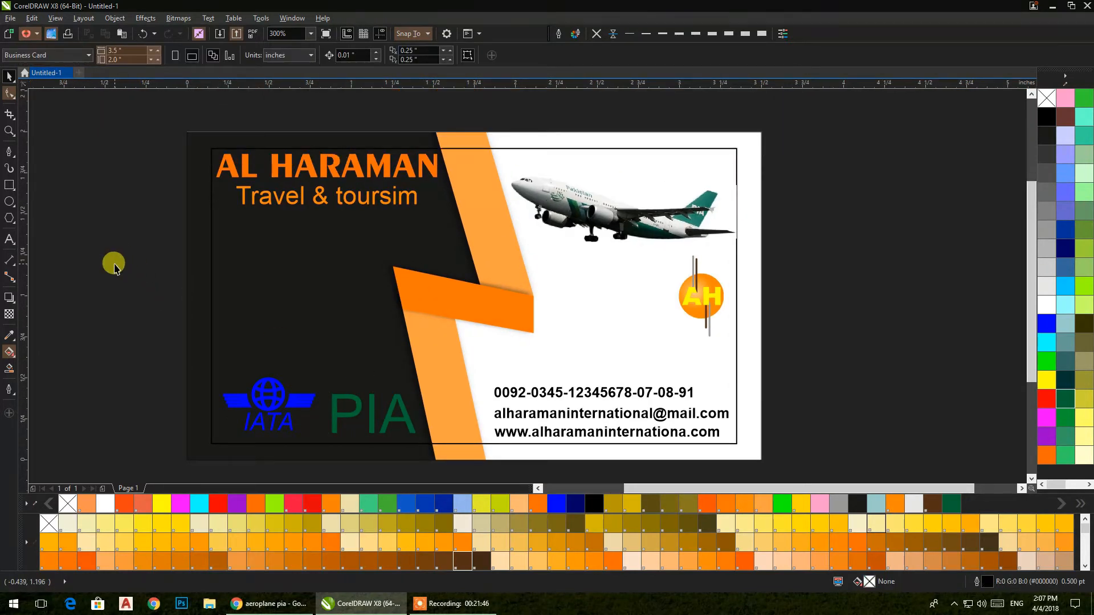
# Step: Draw a small circle left of the phone number and centre it vertically on that line
pyautogui.scroll(2, 481, 398)
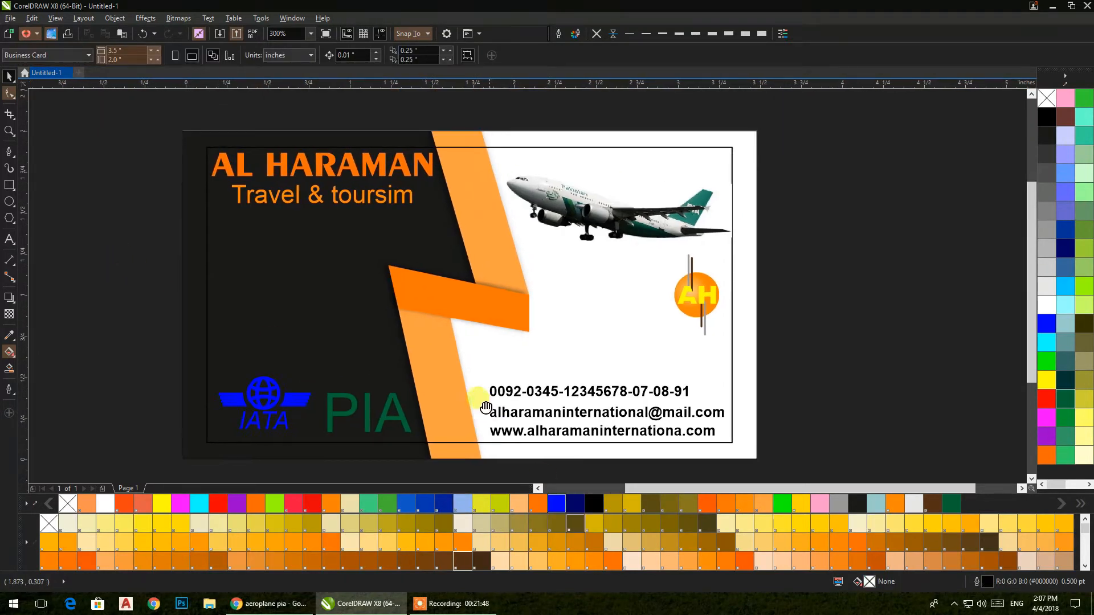
pyautogui.scroll(2, 410, 341)
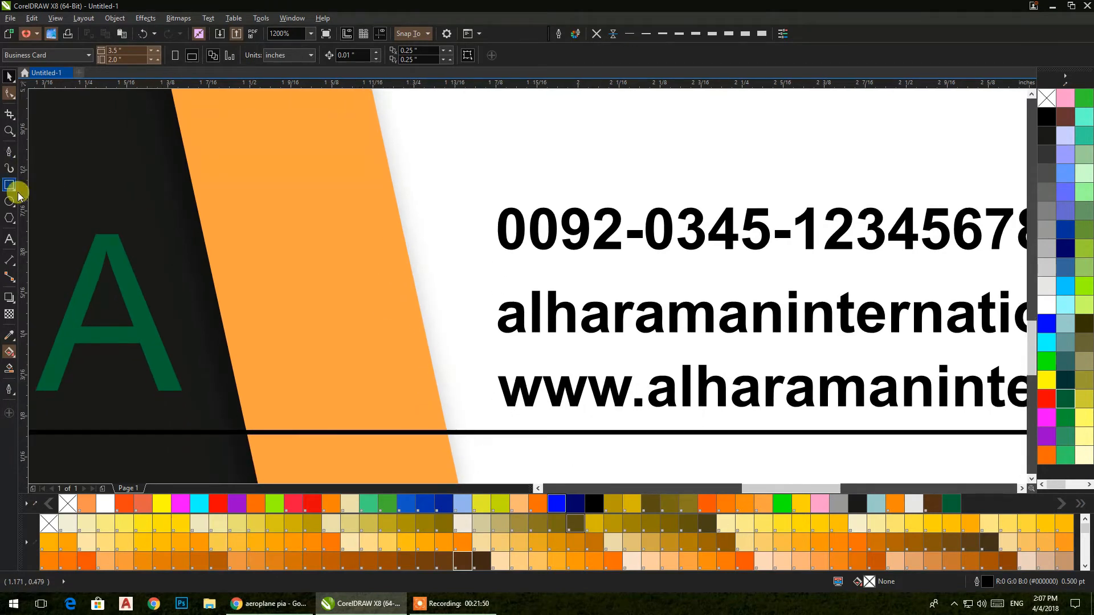
pyautogui.click(8, 202)
pyautogui.moveTo(374, 213); pyautogui.dragTo(453, 291)
pyautogui.click(8, 76)
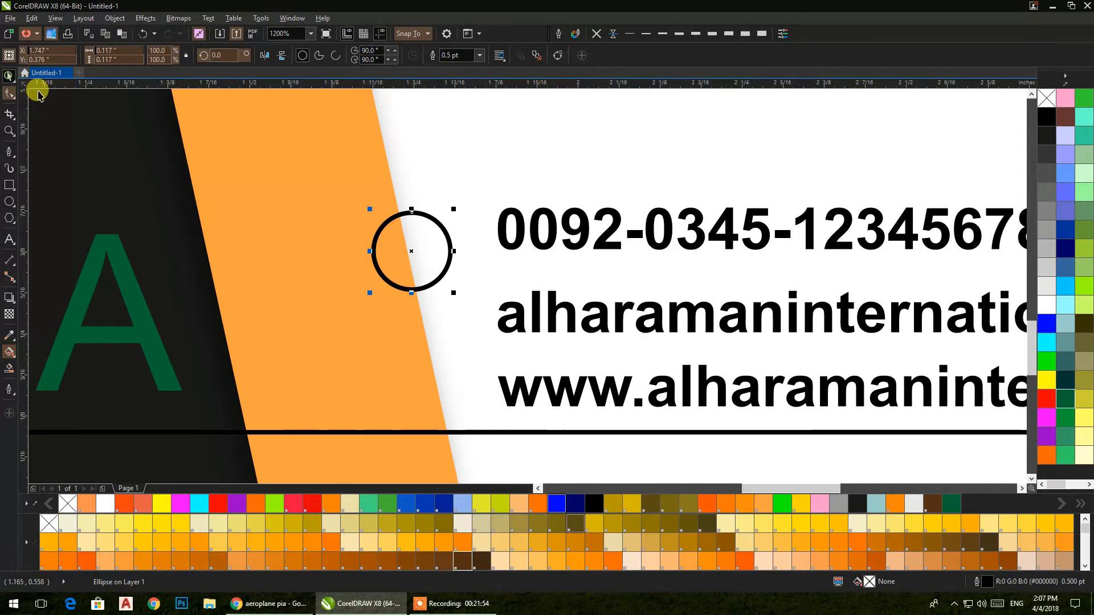
pyautogui.keyDown('shift'); pyautogui.click(511, 248); pyautogui.keyUp('shift')
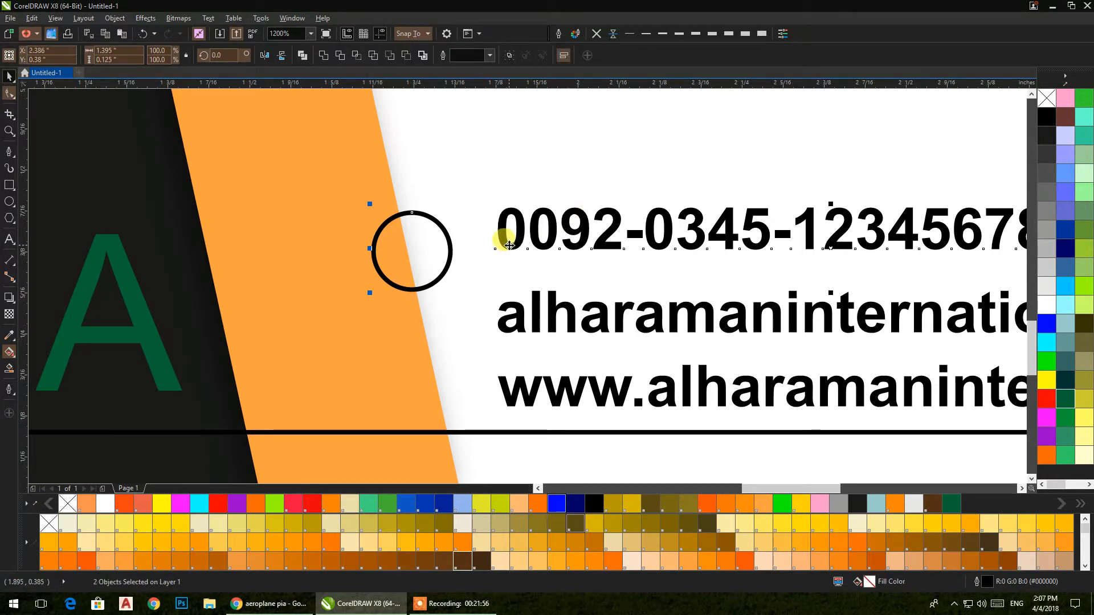
pyautogui.press('c')
pyautogui.press('e')
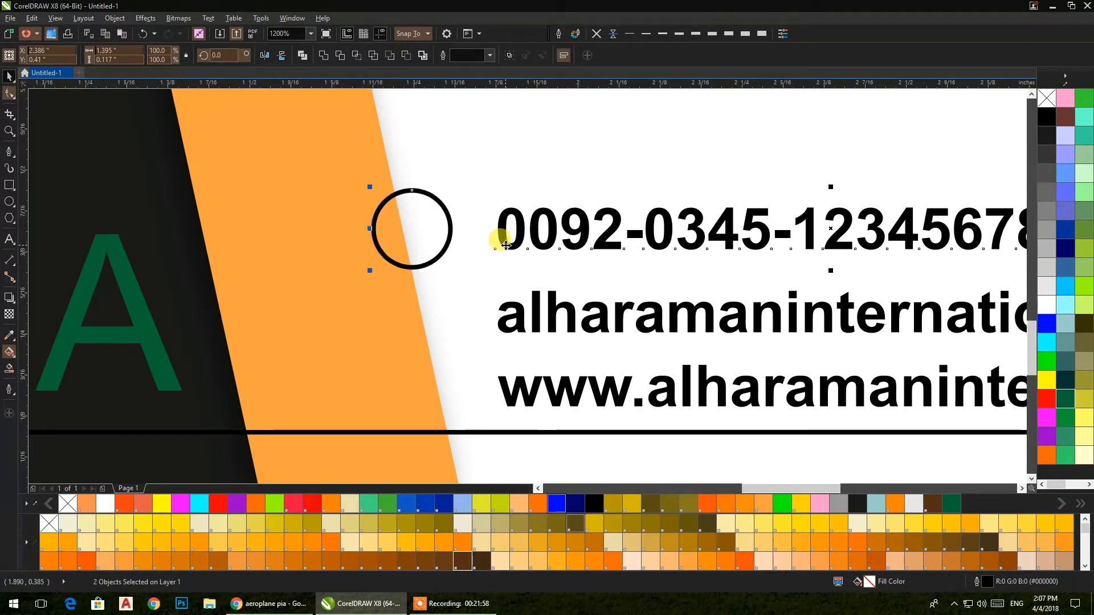
pyautogui.click(411, 314)
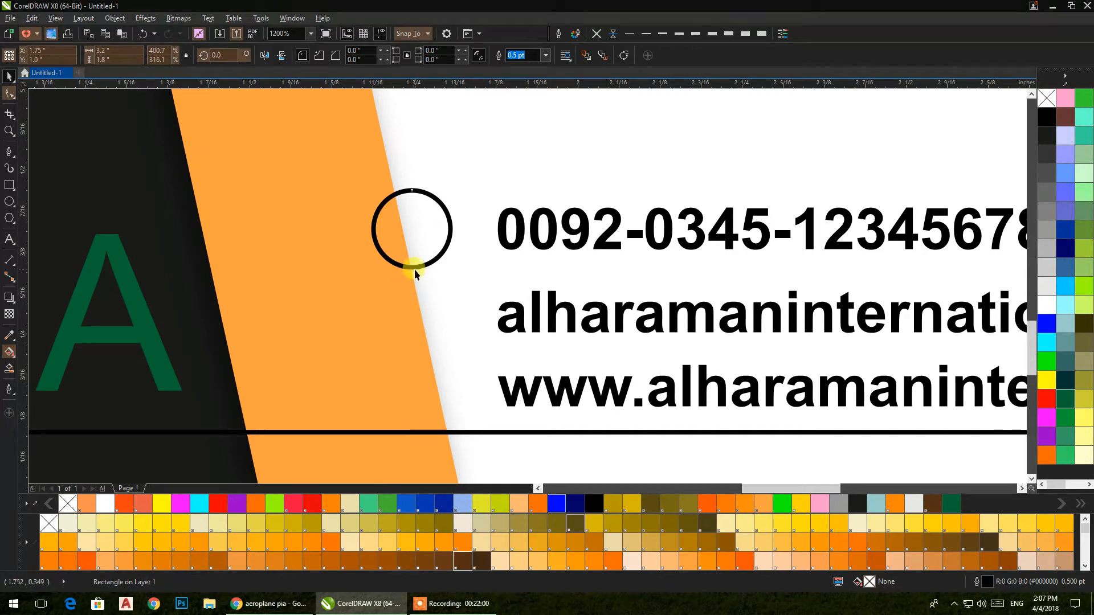
# Step: Copy the circle beside the email and website lines, centring each on its line
pyautogui.click(414, 269)
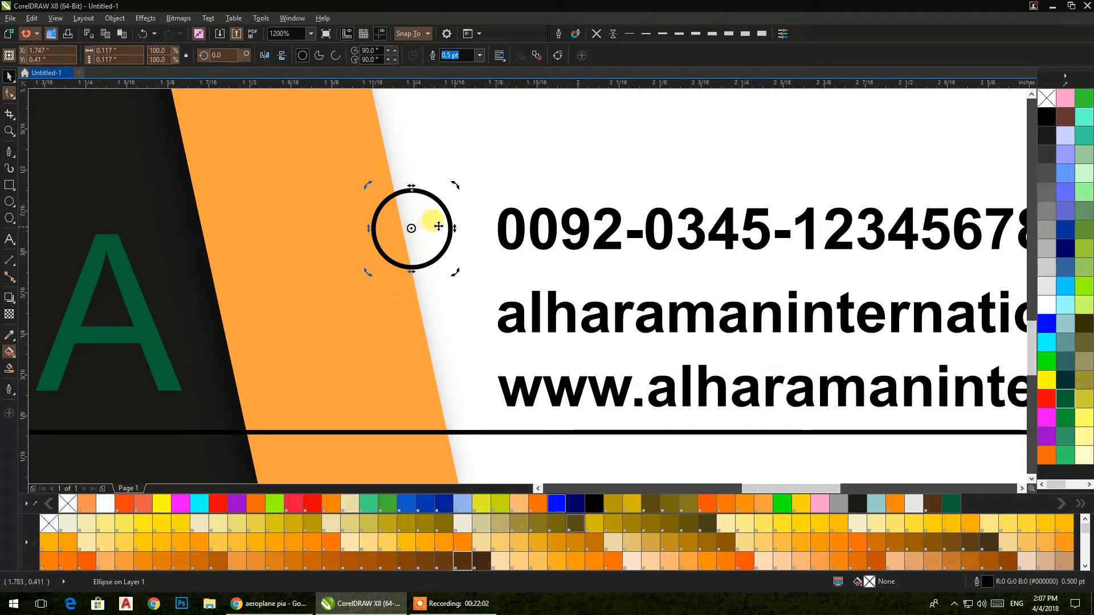
pyautogui.moveTo(413, 228); pyautogui.dragTo(449, 406)
pyautogui.keyDown('shift'); pyautogui.click(506, 399); pyautogui.keyUp('shift')
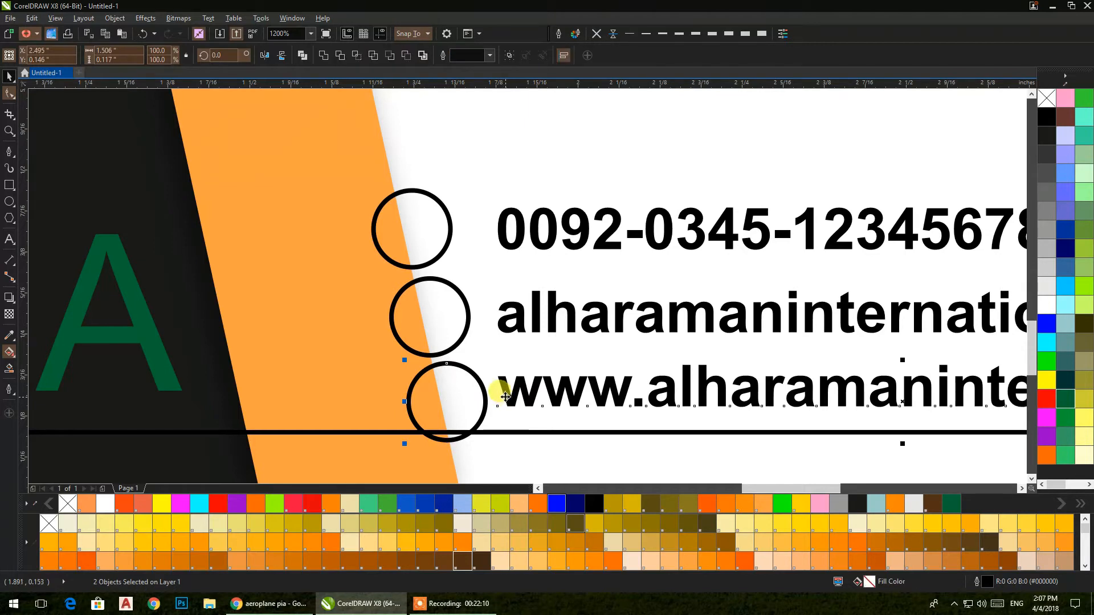
pyautogui.press('e')
pyautogui.click(469, 308)
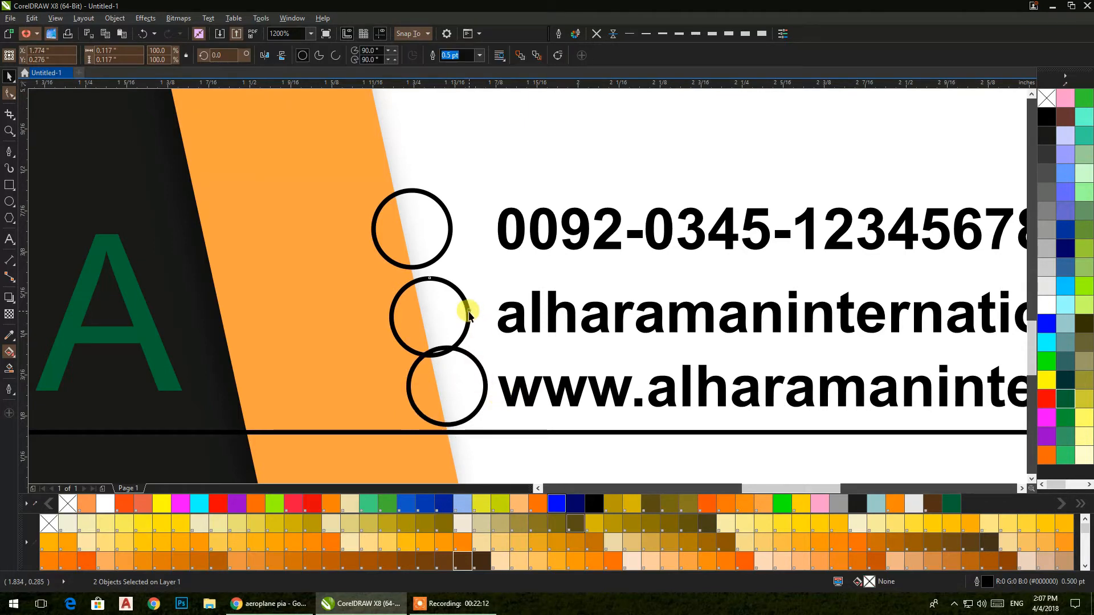
pyautogui.keyDown('shift'); pyautogui.click(516, 322); pyautogui.keyUp('shift')
pyautogui.press('e')
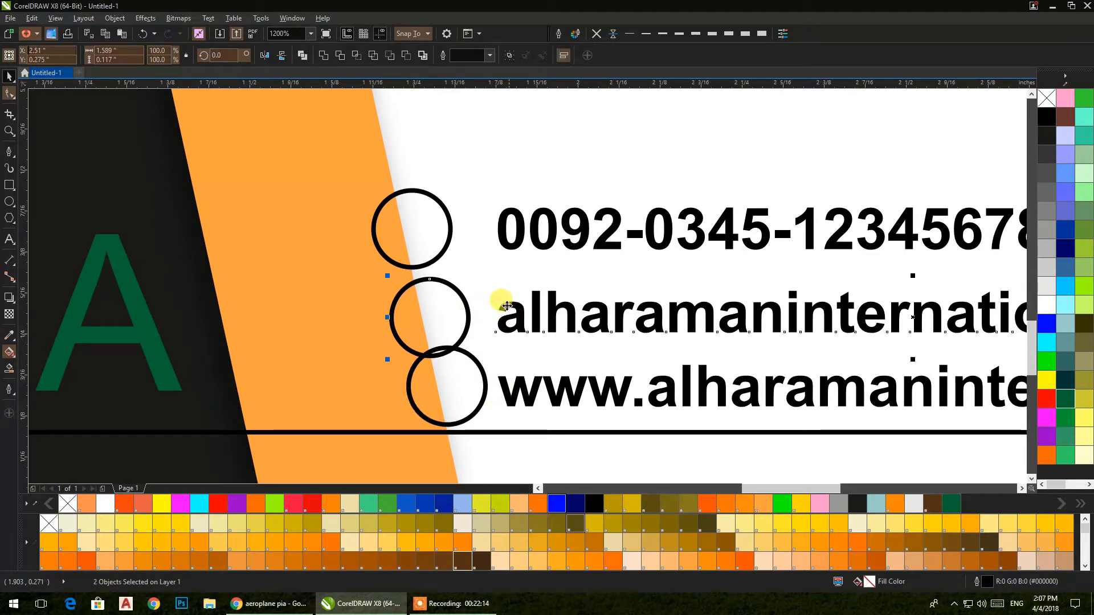
# Step: Group the top circle with the phone number, then select the email line with its circle
pyautogui.click(449, 227)
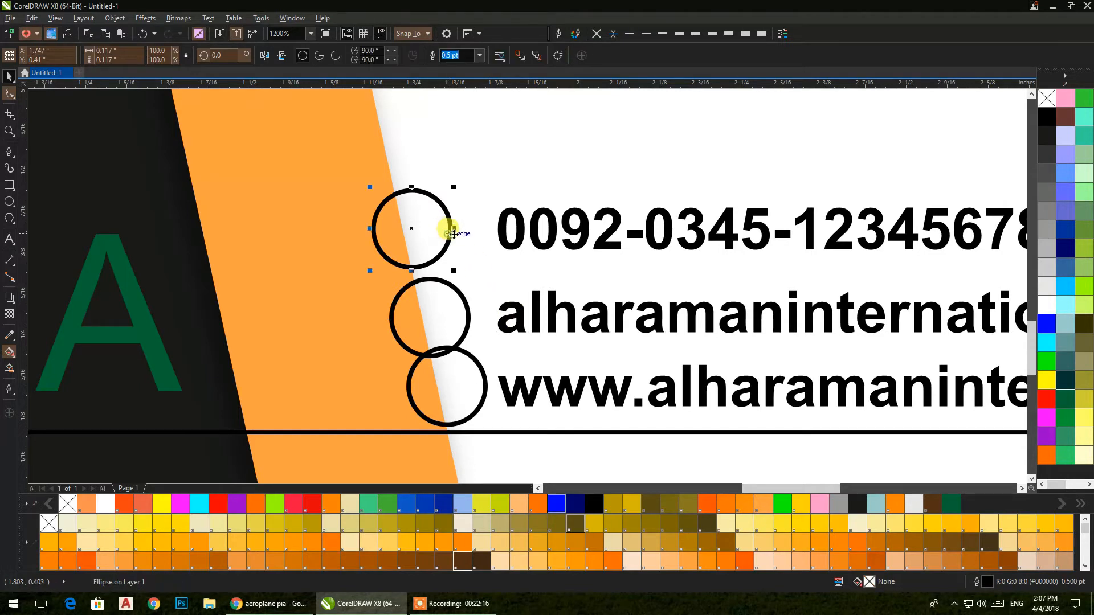
pyautogui.keyDown('shift'); pyautogui.click(520, 236); pyautogui.keyUp('shift')
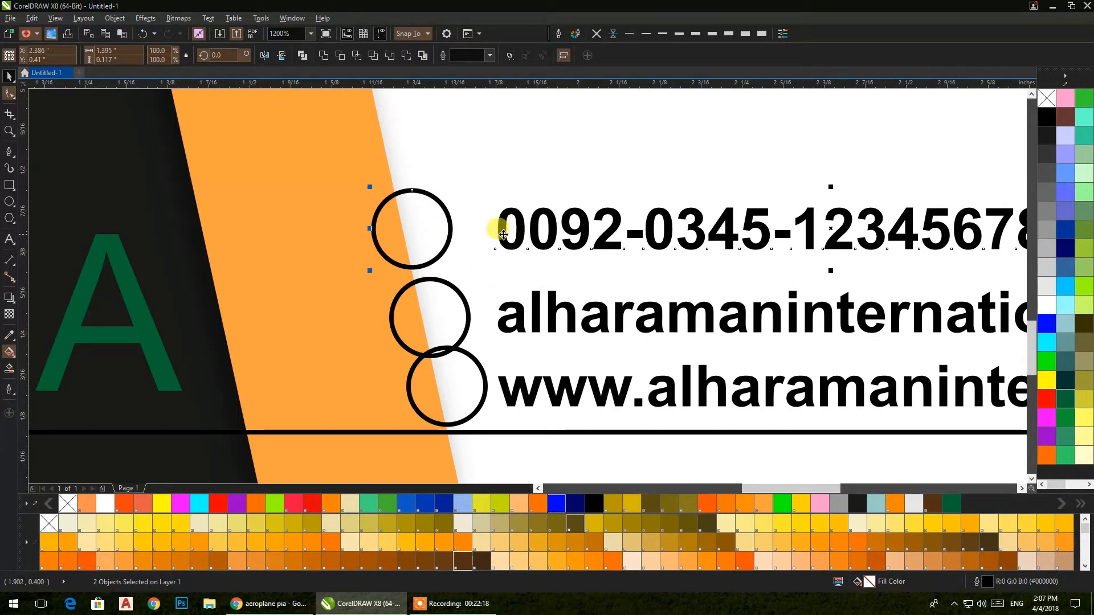
pyautogui.scroll(-1, 502, 234)
pyautogui.moveTo(499, 235); pyautogui.dragTo(424, 242)
pyautogui.click(637, 423)
pyautogui.moveTo(974, 166); pyautogui.dragTo(282, 254)
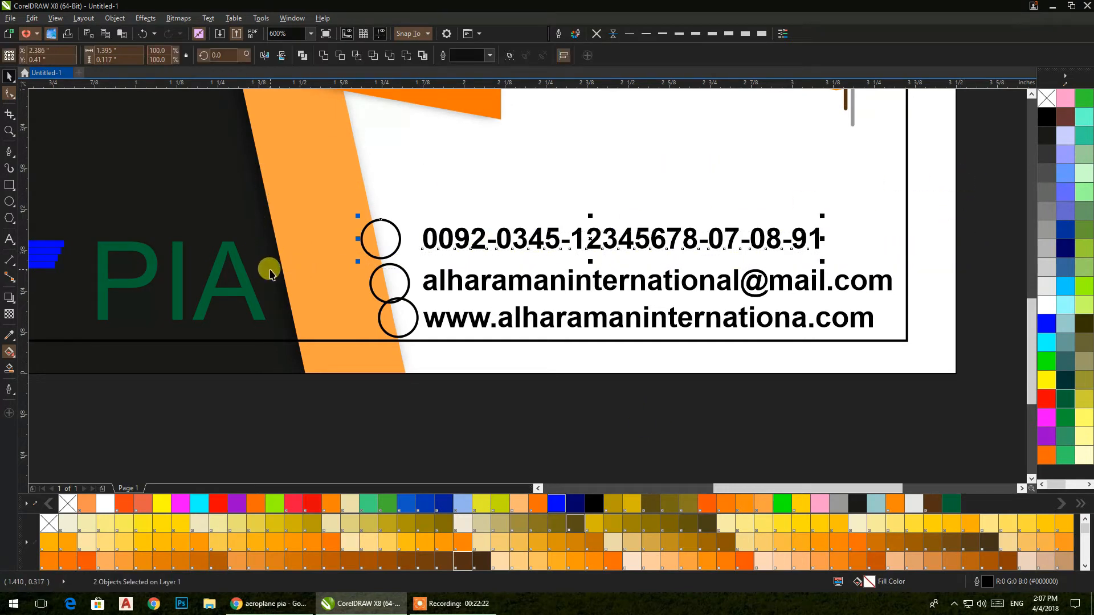
pyautogui.hotkey('ctrl', 'g')
pyautogui.moveTo(980, 245); pyautogui.dragTo(352, 309)
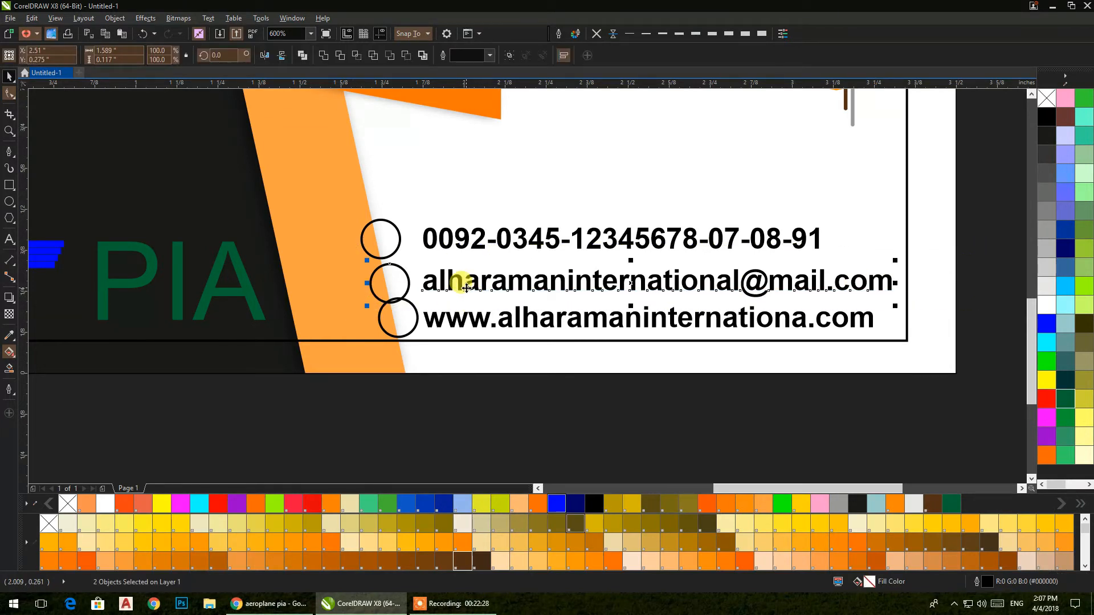
# Step: Group the email line and the website line each with their circle
pyautogui.rightClick(466, 286)
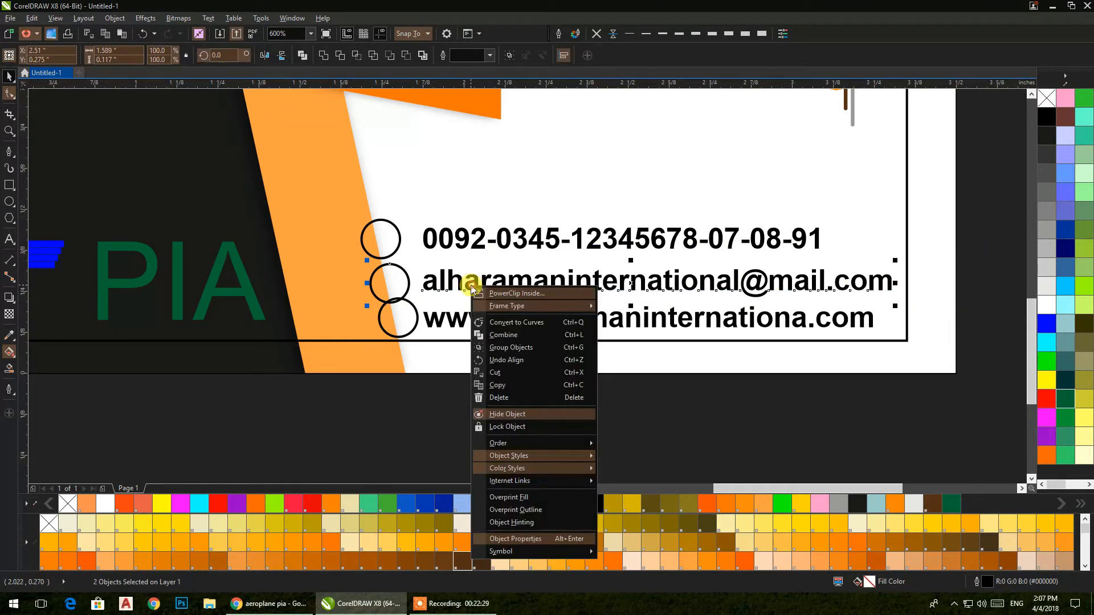
pyautogui.click(501, 347)
pyautogui.moveTo(984, 412); pyautogui.dragTo(340, 286)
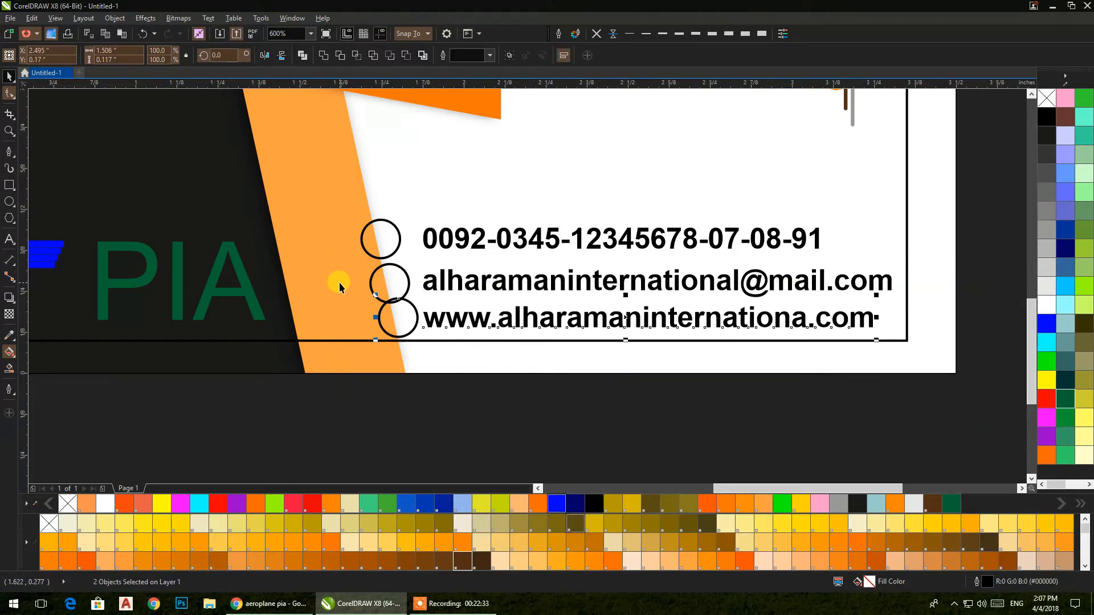
pyautogui.rightClick(469, 318)
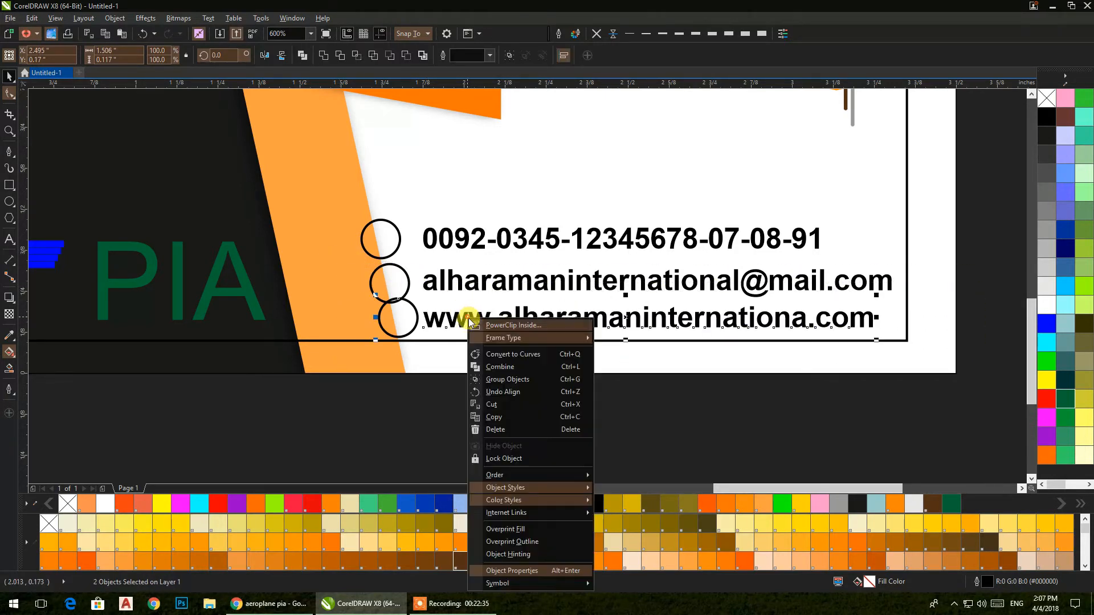
pyautogui.click(505, 380)
pyautogui.click(623, 425)
# Step: Reposition the three contact lines and distribute them evenly in the vertical direction
pyautogui.moveTo(963, 414); pyautogui.dragTo(363, 178)
pyautogui.moveTo(539, 237); pyautogui.dragTo(525, 190)
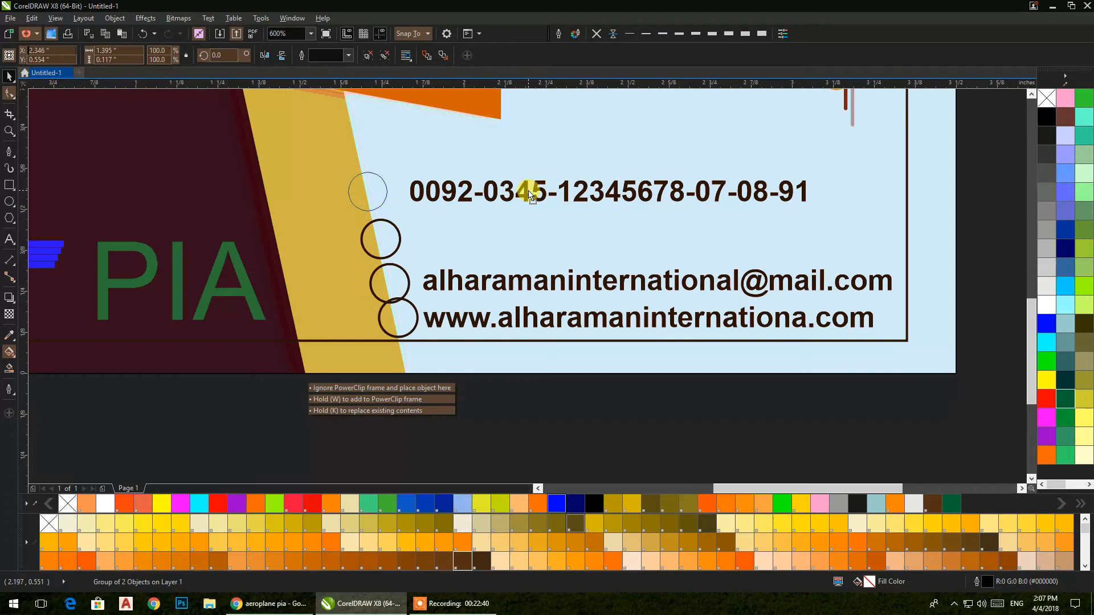
pyautogui.moveTo(503, 279)
pyautogui.mouseDown()
pyautogui.moveTo(495, 245)
pyautogui.moveTo(488, 270)
pyautogui.mouseUp()
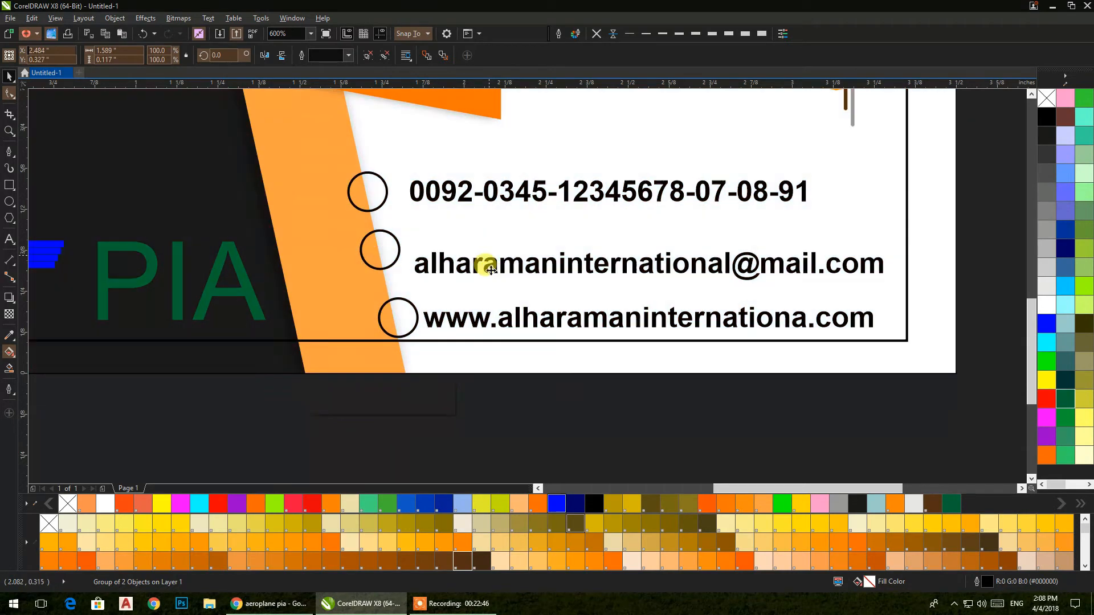
pyautogui.moveTo(484, 200); pyautogui.dragTo(489, 218)
pyautogui.keyDown('shift'); pyautogui.click(496, 267); pyautogui.keyUp('shift')
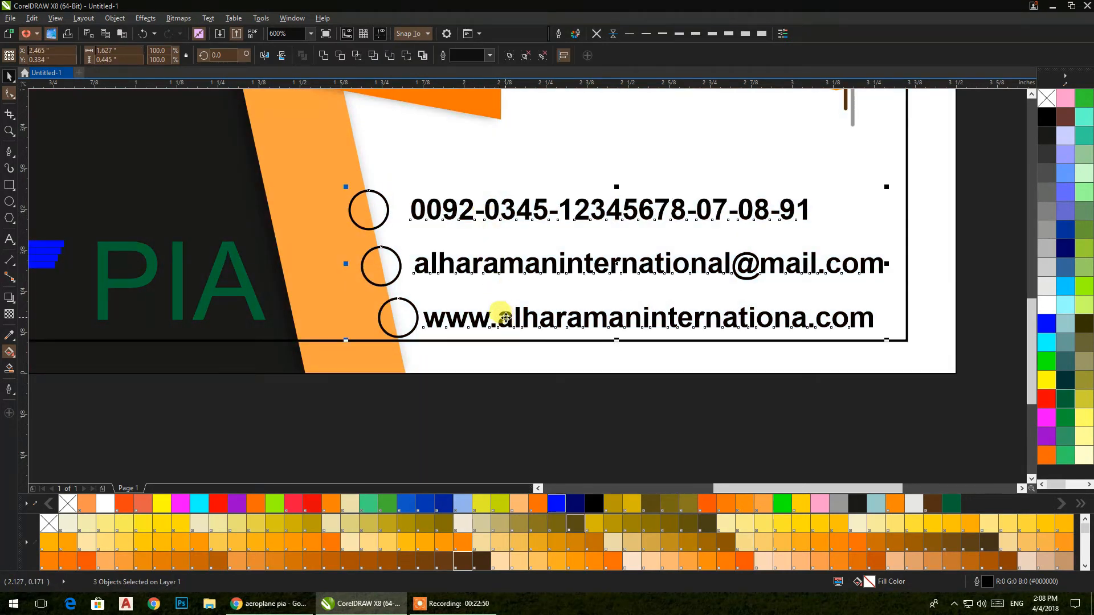
pyautogui.click(565, 57)
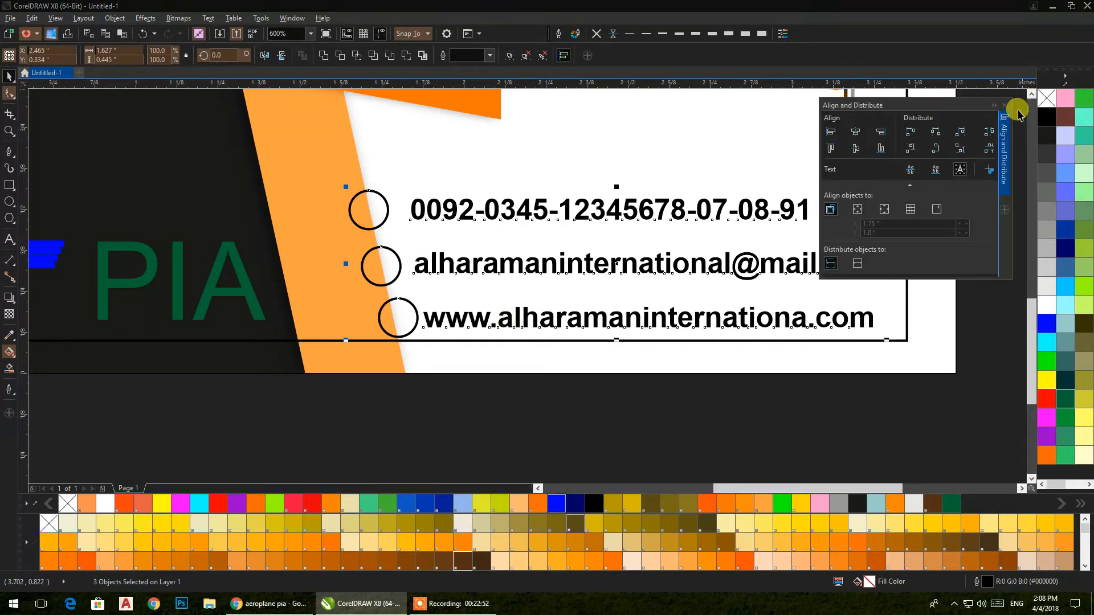
pyautogui.click(935, 148)
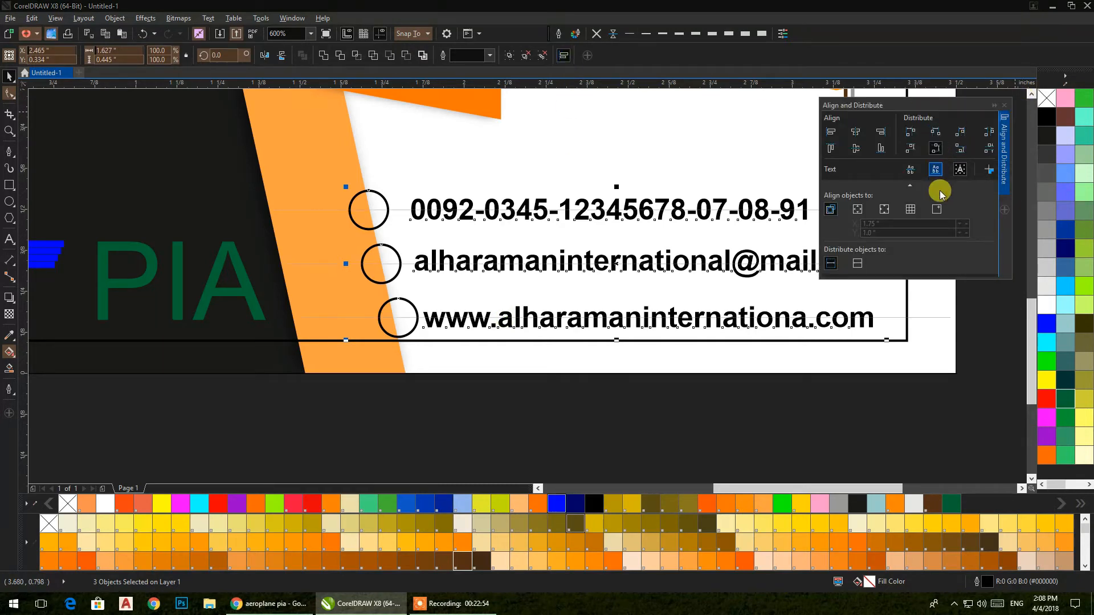
pyautogui.click(1004, 108)
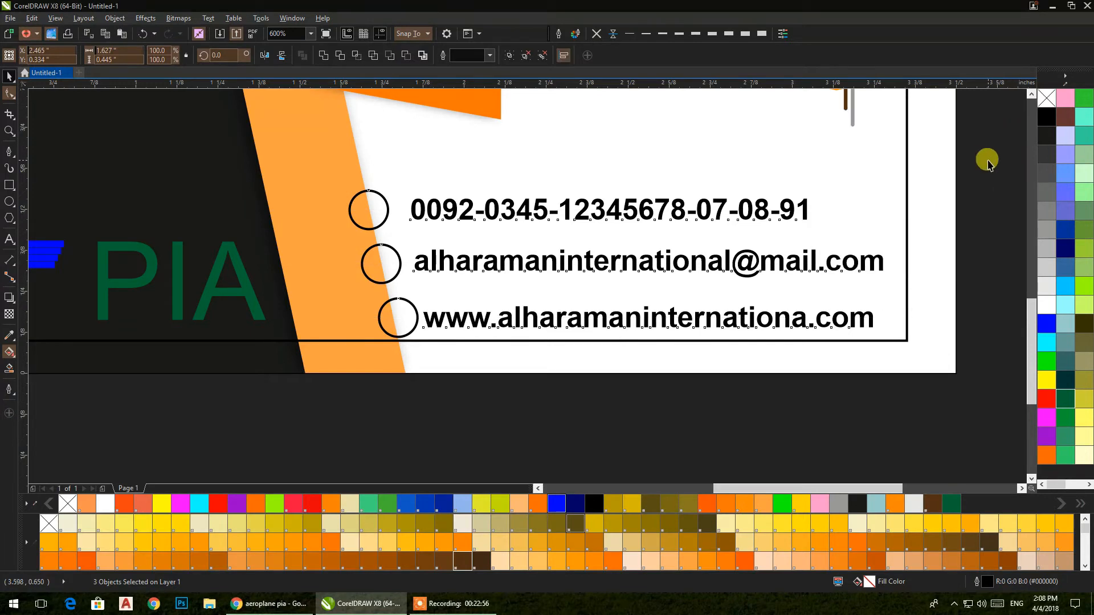
pyautogui.click(985, 159)
# Step: Fill the website circle with dark yellow PANTONE 1-5-1 C
pyautogui.scroll(-1, 911, 226)
pyautogui.scroll(1, 610, 398)
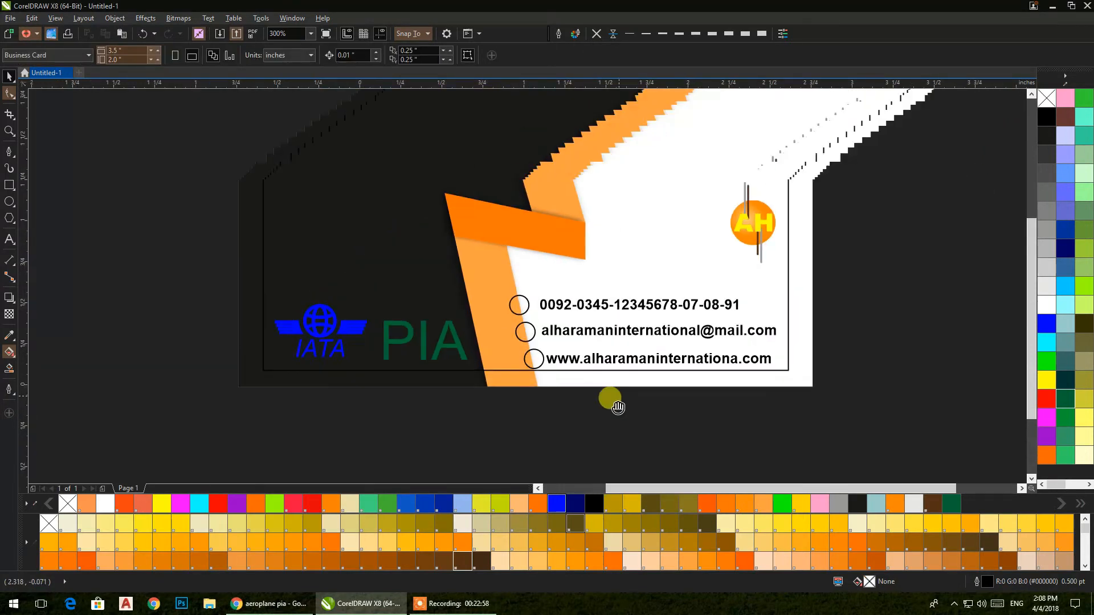
pyautogui.keyDown('ctrl'); pyautogui.click(519, 371); pyautogui.keyUp('ctrl')
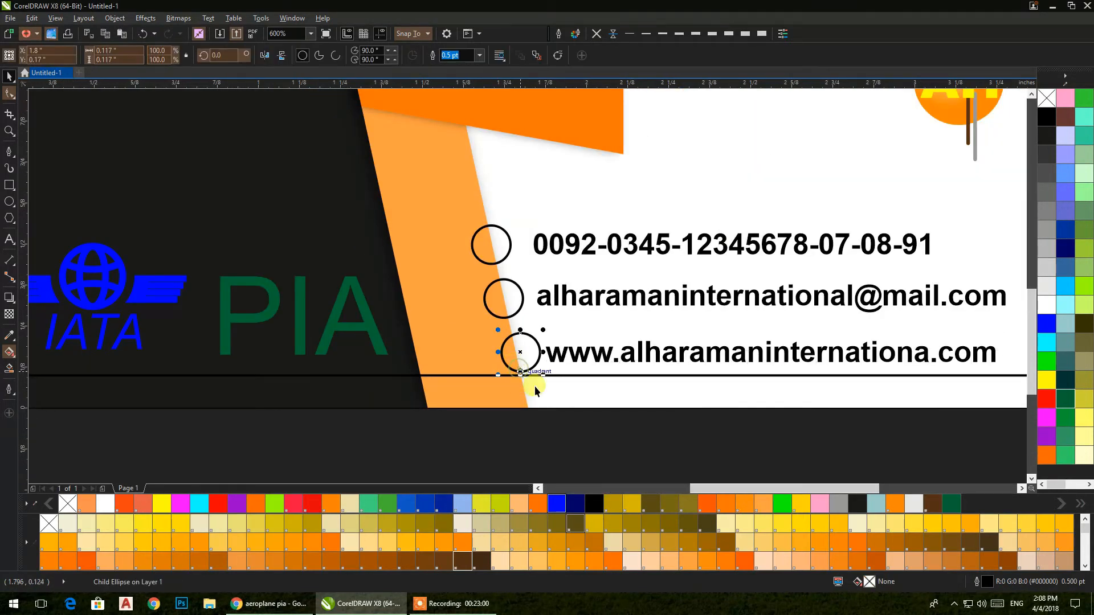
pyautogui.click(592, 522)
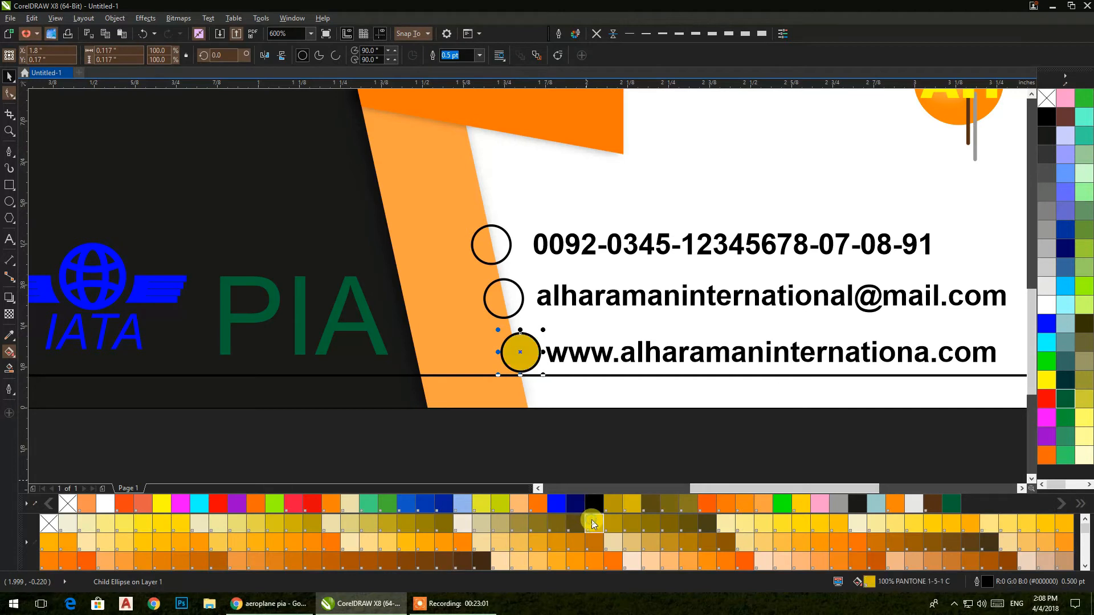
# Step: Fill the phone circle chartreuse, email red and website magenta, removing black outlines
pyautogui.click(610, 563)
pyautogui.click(594, 35)
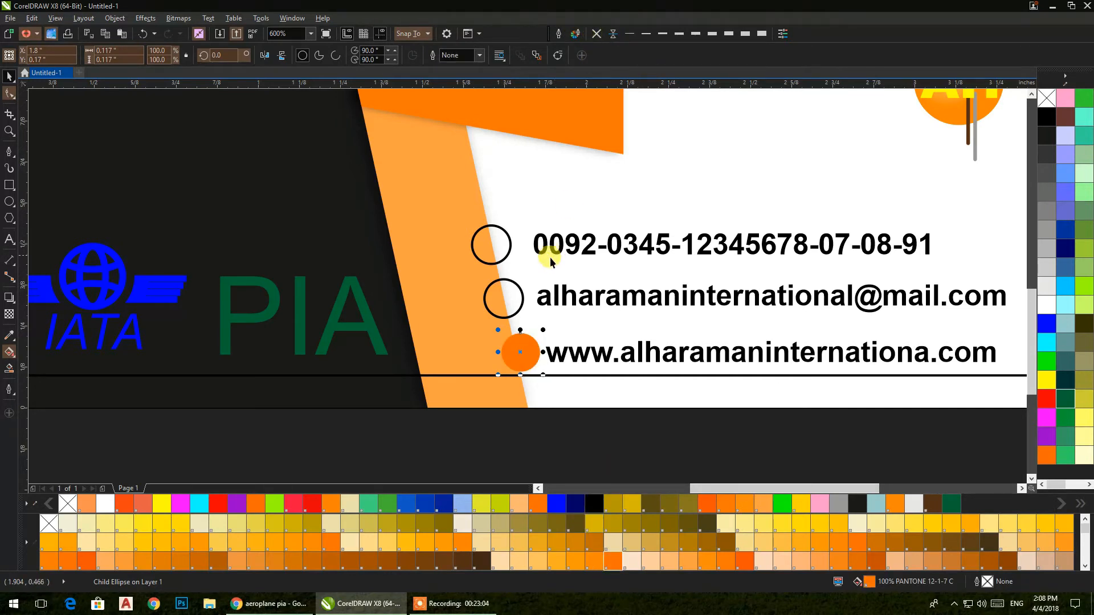
pyautogui.click(514, 283)
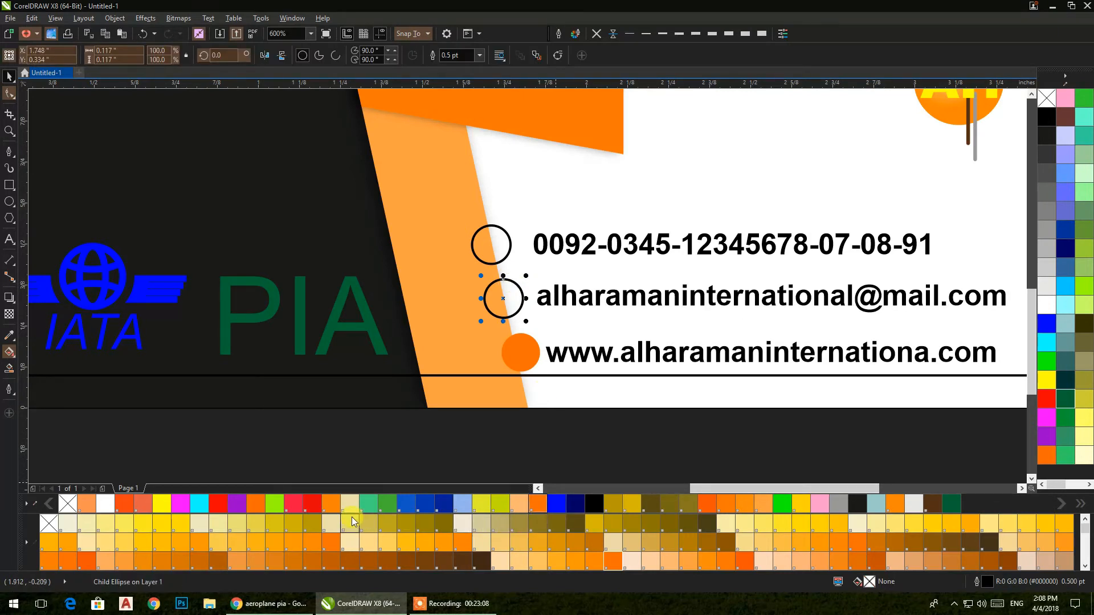
pyautogui.click(312, 504)
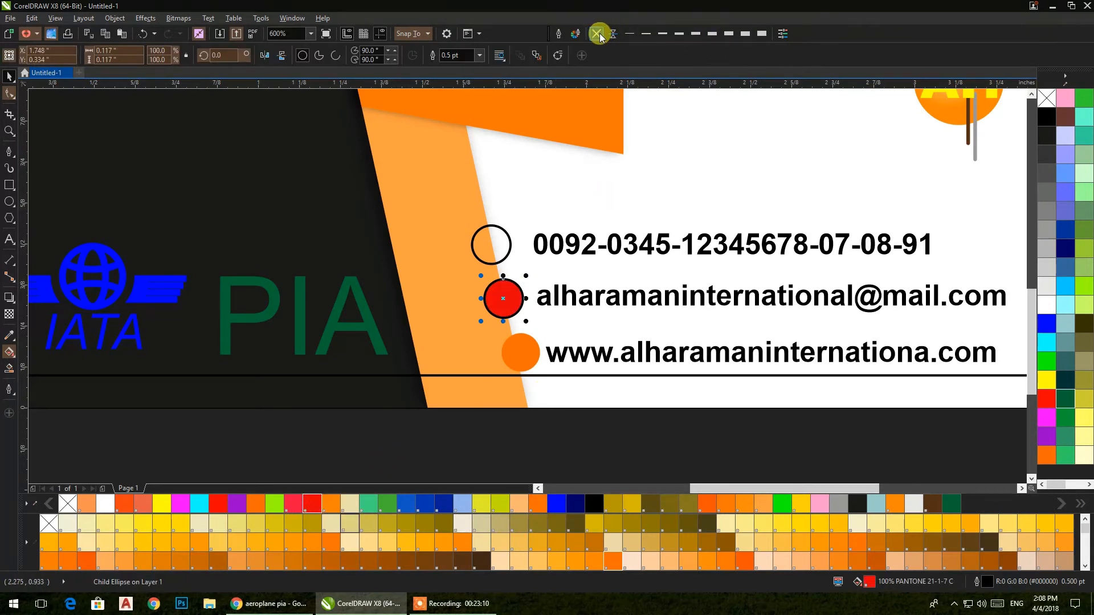
pyautogui.click(507, 233)
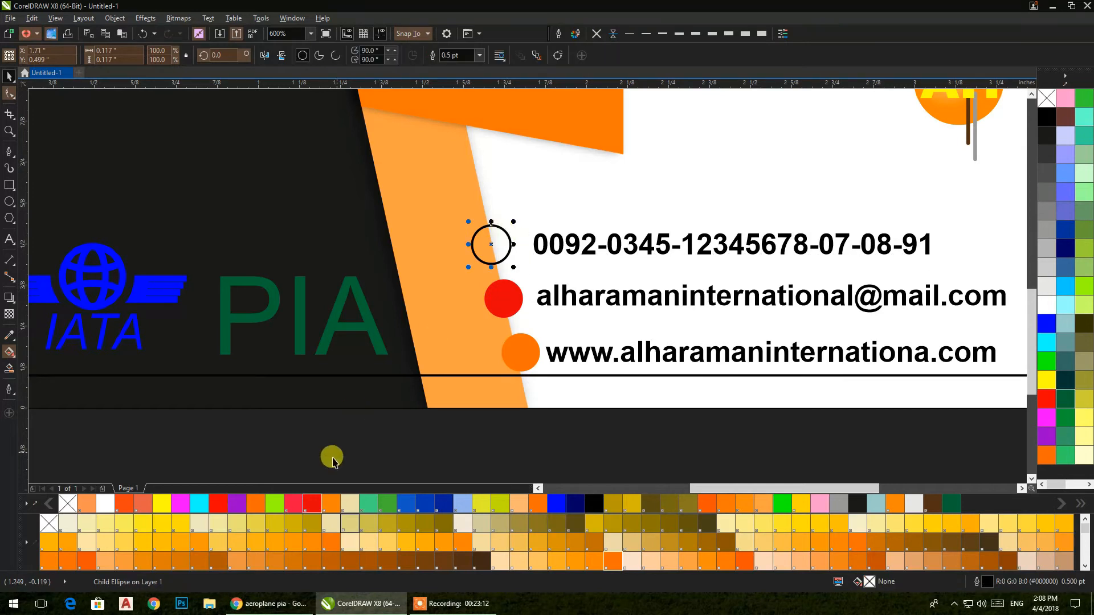
pyautogui.click(275, 504)
pyautogui.click(595, 34)
pyautogui.click(531, 344)
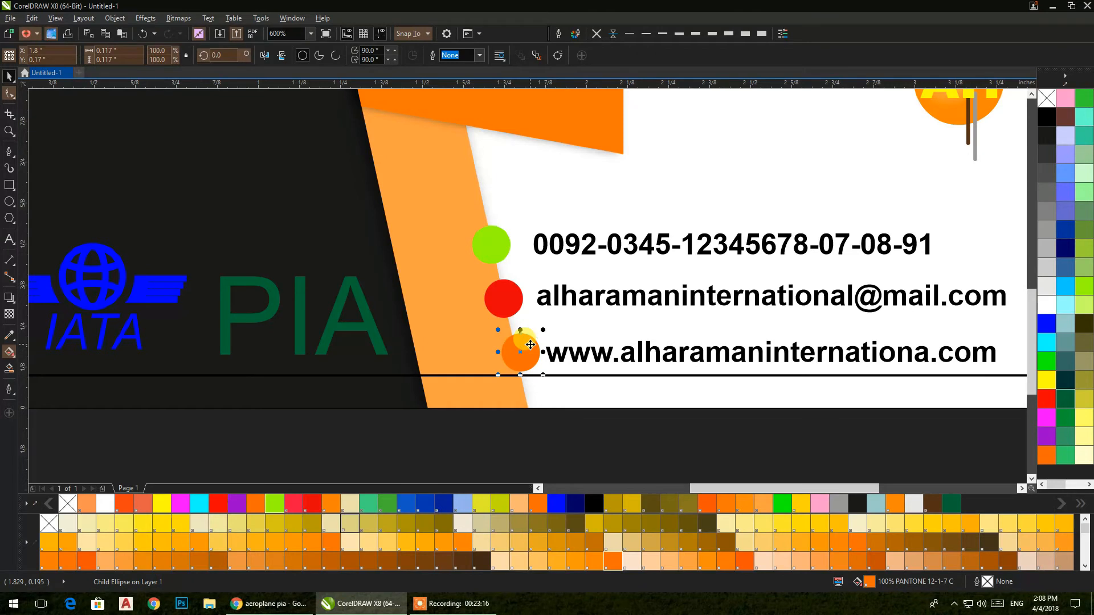
pyautogui.click(1044, 417)
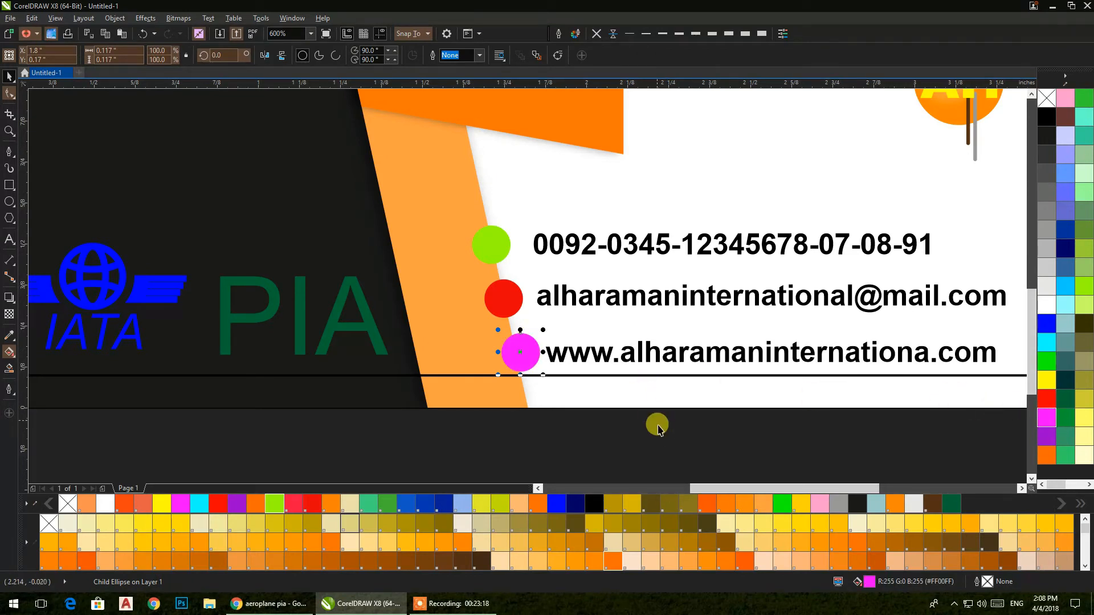
pyautogui.click(655, 442)
# Step: Scale the IATA logo and PIA text to about half and move them lower on the card
pyautogui.scroll(-1, 655, 273)
pyautogui.moveTo(655, 272); pyautogui.dragTo(647, 383)
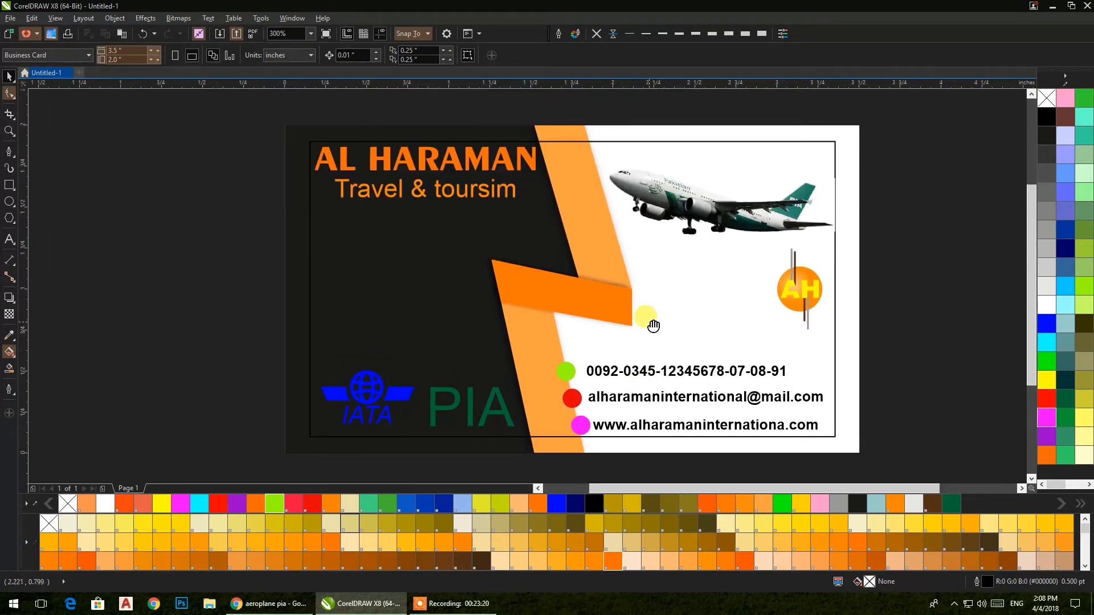
pyautogui.moveTo(653, 325); pyautogui.dragTo(662, 324)
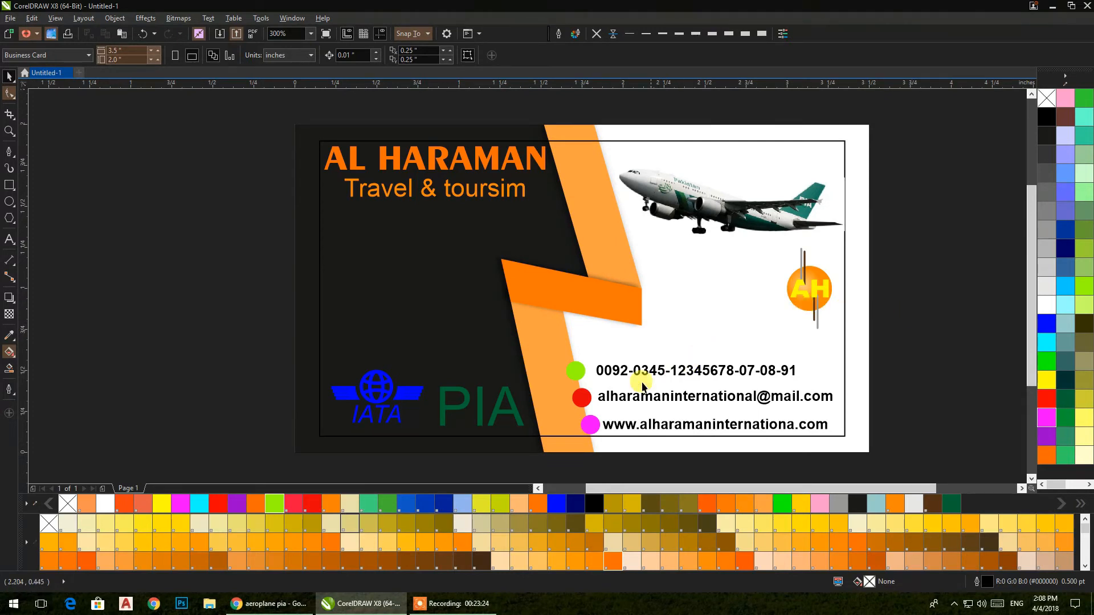
pyautogui.moveTo(206, 322); pyautogui.dragTo(553, 452)
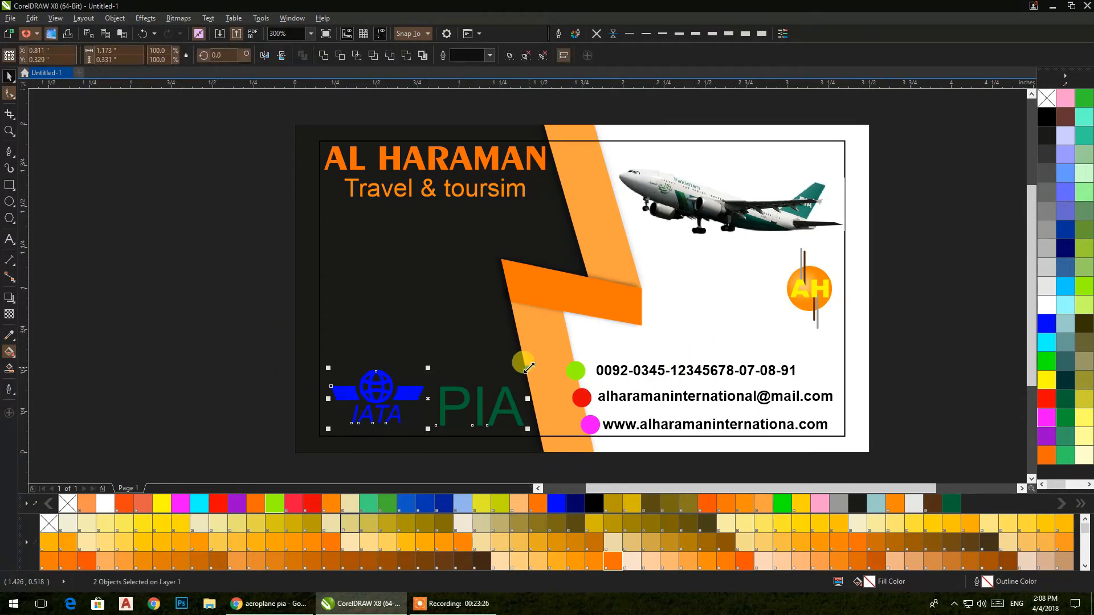
pyautogui.moveTo(528, 368); pyautogui.dragTo(439, 419)
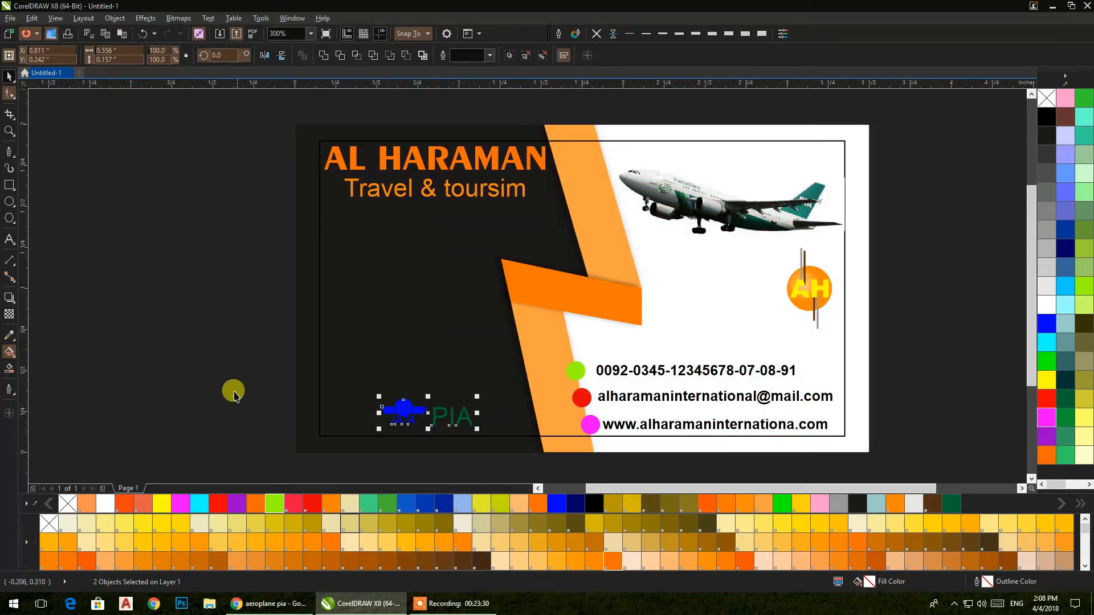
pyautogui.click(234, 390)
pyautogui.click(396, 415)
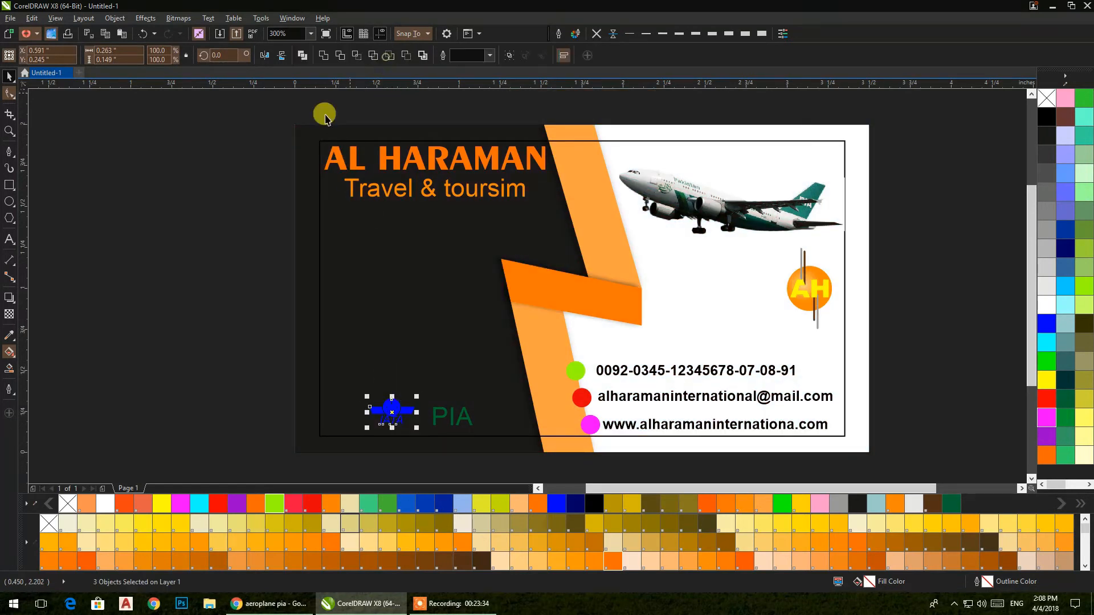
pyautogui.click(207, 236)
pyautogui.scroll(5, 393, 413)
# Step: Thin the IATA globe's outline to 0.5 pt, including the globe lines inside its clipped contents
pyautogui.keyDown('ctrl'); pyautogui.click(357, 353); pyautogui.keyUp('ctrl')
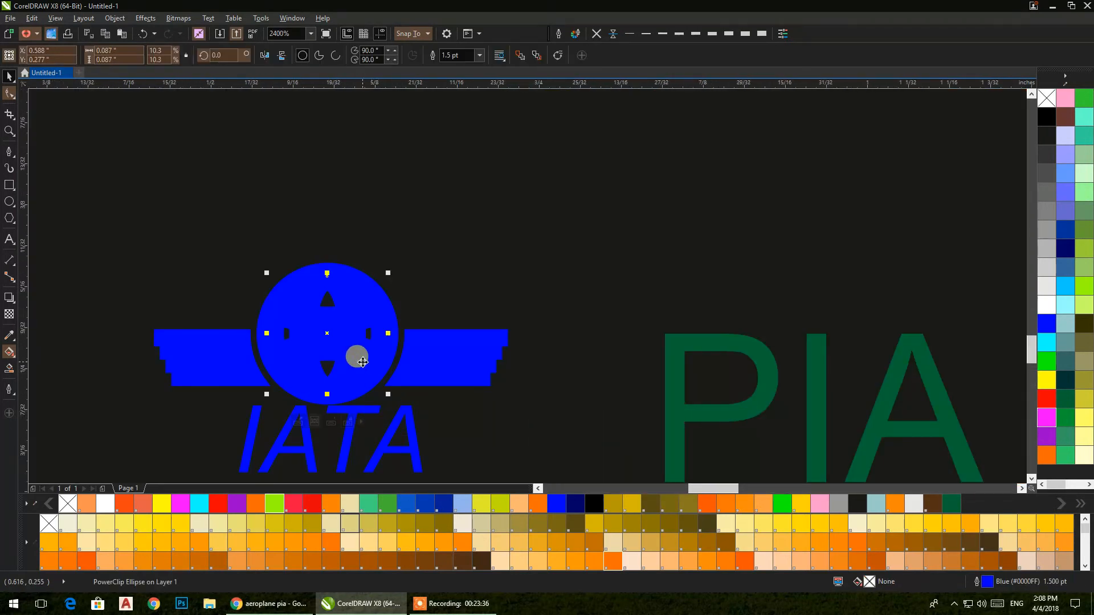
pyautogui.keyDown('ctrl'); pyautogui.click(313, 286); pyautogui.keyUp('ctrl')
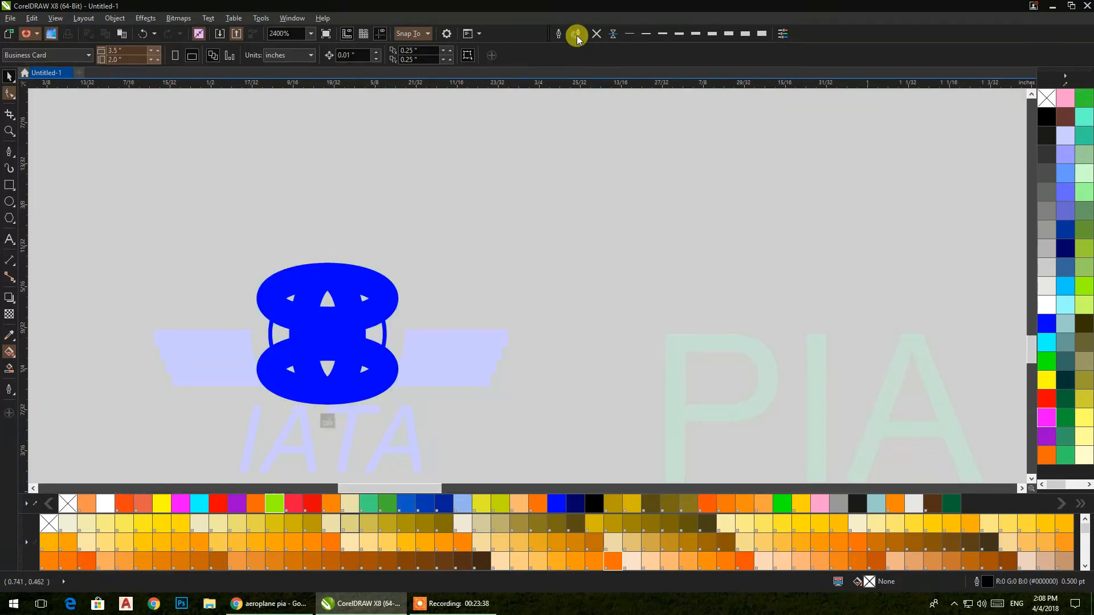
pyautogui.click(397, 299)
pyautogui.click(595, 34)
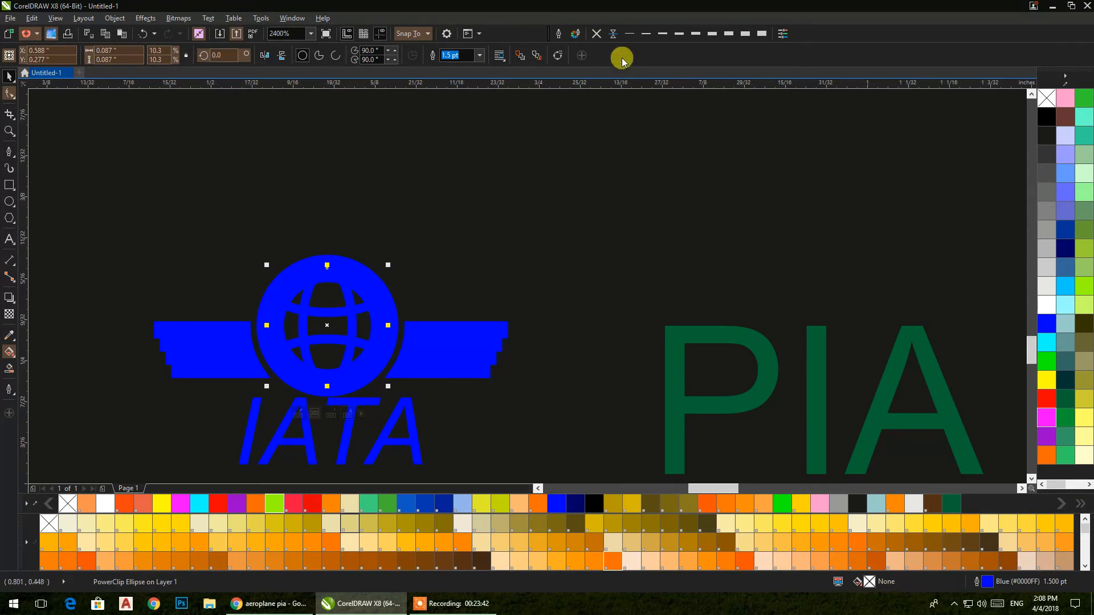
pyautogui.click(644, 33)
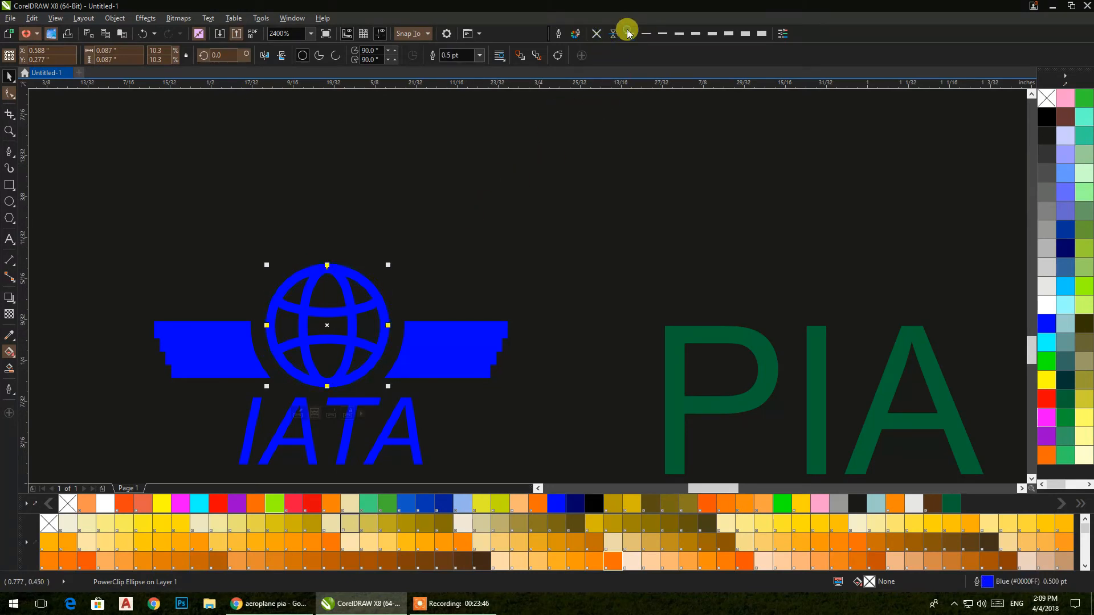
pyautogui.click(479, 205)
# Step: Remove the outline from the IATA logo's wings
pyautogui.click(447, 334)
pyautogui.click(643, 33)
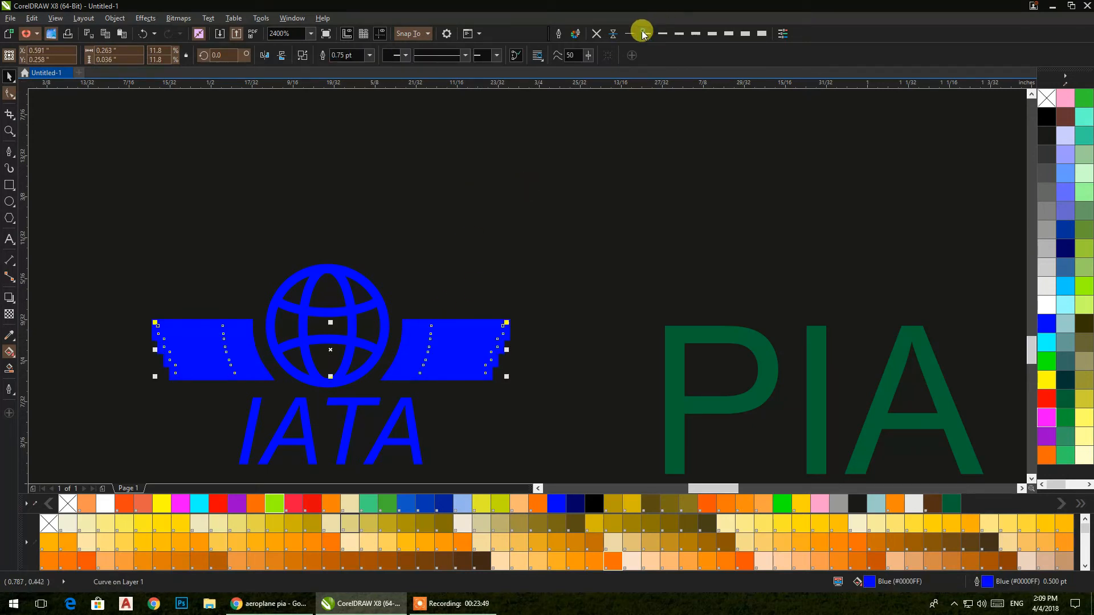
pyautogui.click(595, 35)
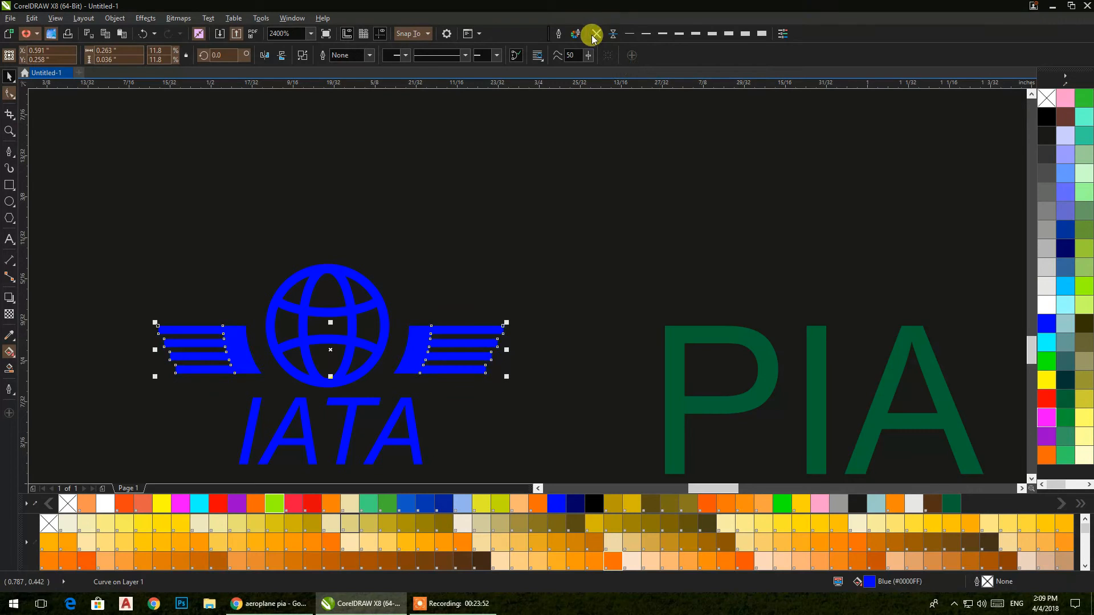
# Step: Nudge the IATA logo and PIA text slightly lower, then zoom out to show the whole card
pyautogui.scroll(-5, 555, 122)
pyautogui.moveTo(219, 128); pyautogui.dragTo(676, 245)
pyautogui.moveTo(622, 207); pyautogui.dragTo(631, 215)
pyautogui.click(637, 303)
pyautogui.scroll(-1, 637, 303)
pyautogui.moveTo(635, 305); pyautogui.dragTo(485, 429)
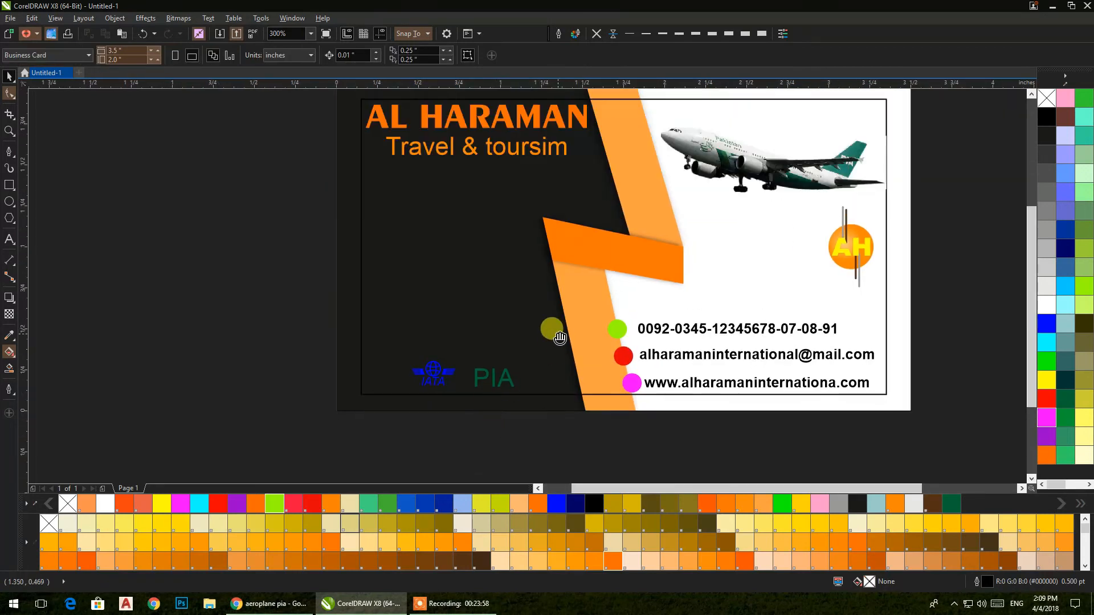
# Step: Add a new text line reading 'beside firdos hotel' beside the card, fixing typos as you go
pyautogui.moveTo(554, 331); pyautogui.dragTo(493, 333)
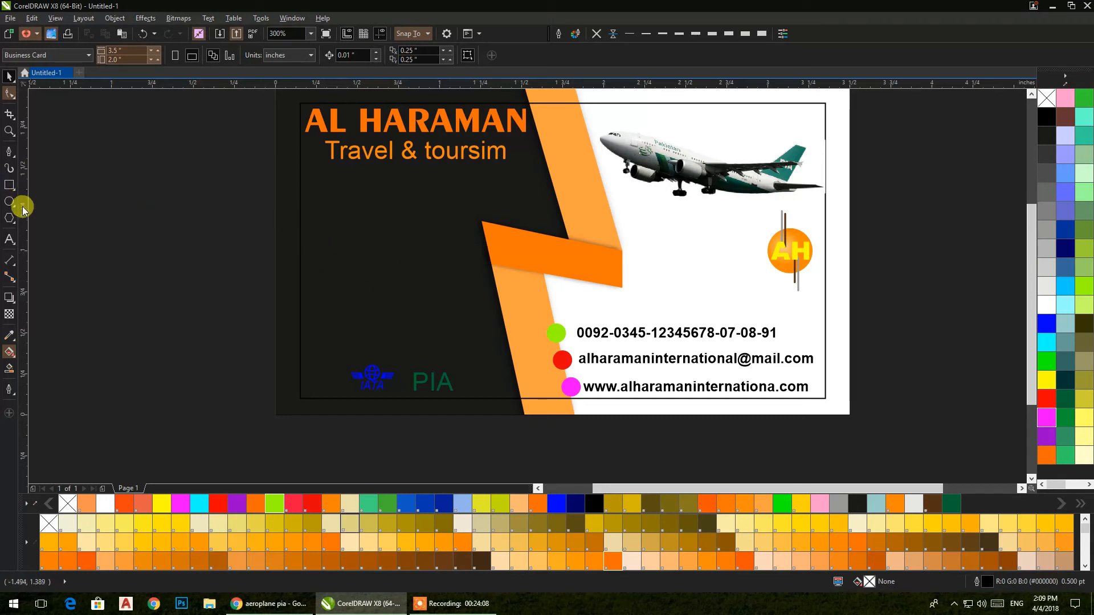
pyautogui.click(9, 239)
pyautogui.click(150, 285)
pyautogui.write('besife')
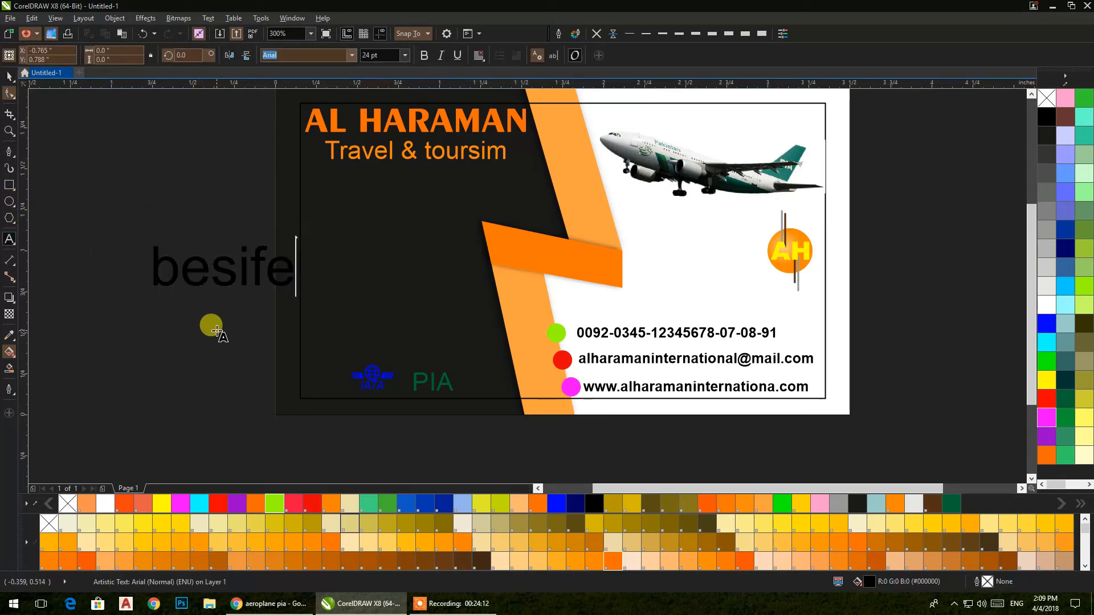
pyautogui.press('BackSpace')
pyautogui.press('BackSpace')
pyautogui.press('BackSpace')
pyautogui.write('de')
pyautogui.press('BackSpace')
pyautogui.press('BackSpace')
pyautogui.write('ide ')
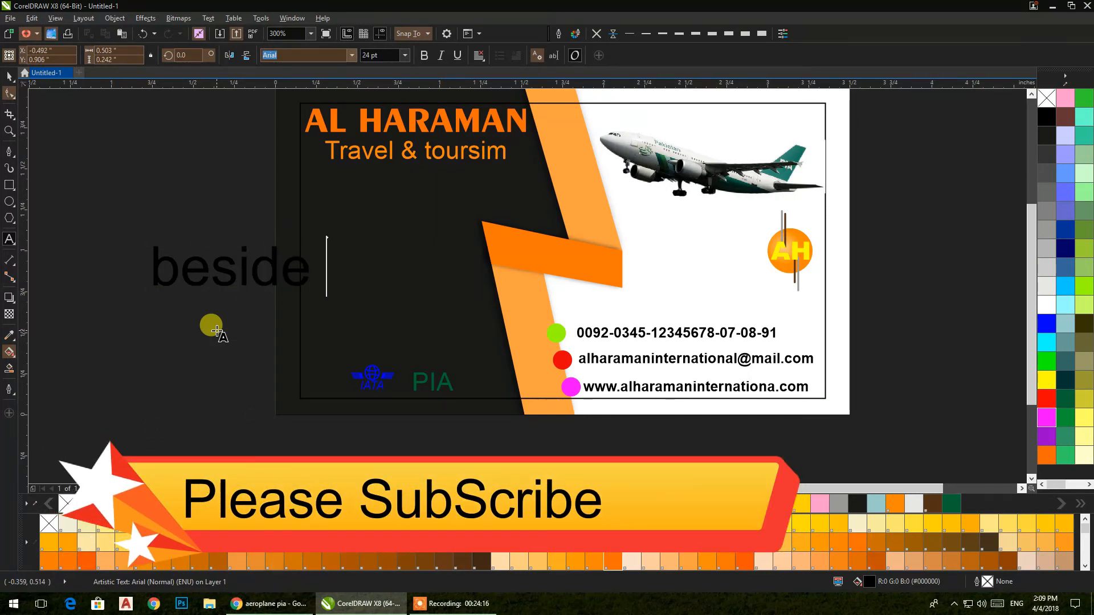
pyautogui.write('firdos')
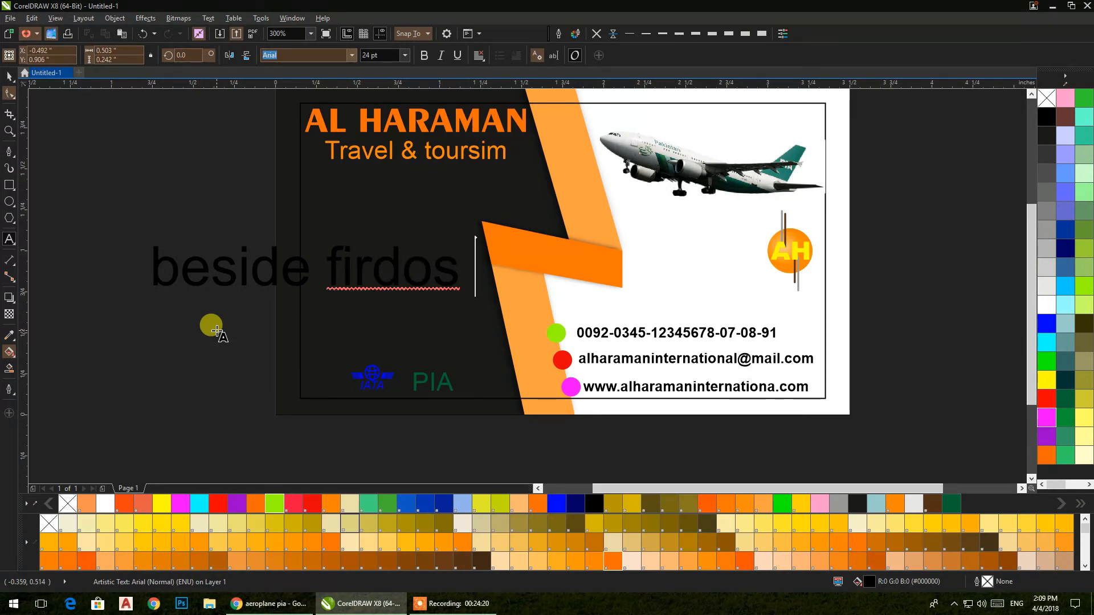
pyautogui.write(' ho')
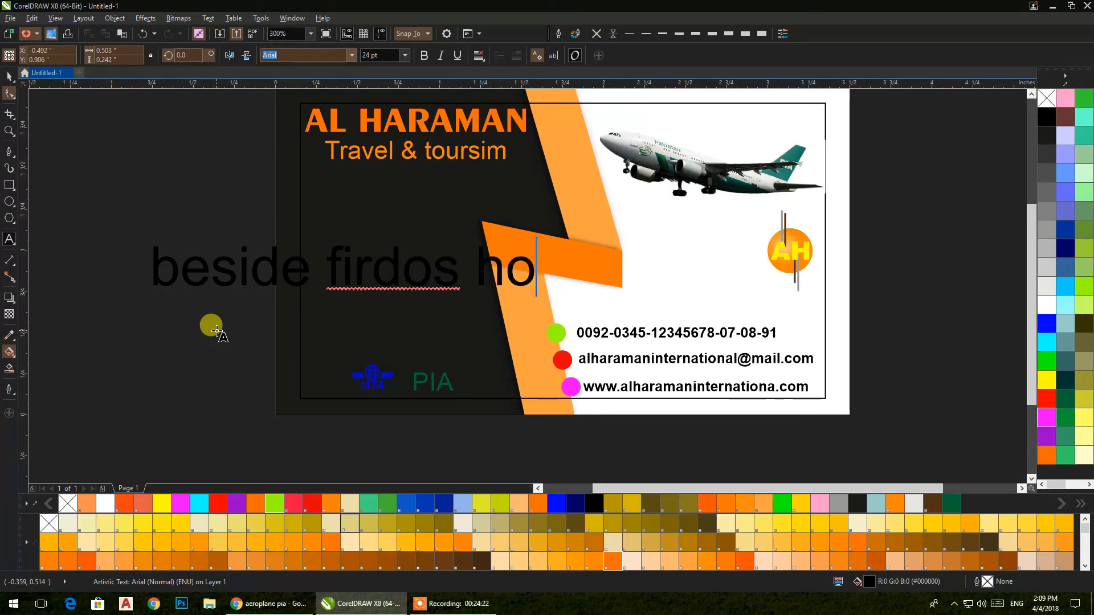
pyautogui.write('tel')
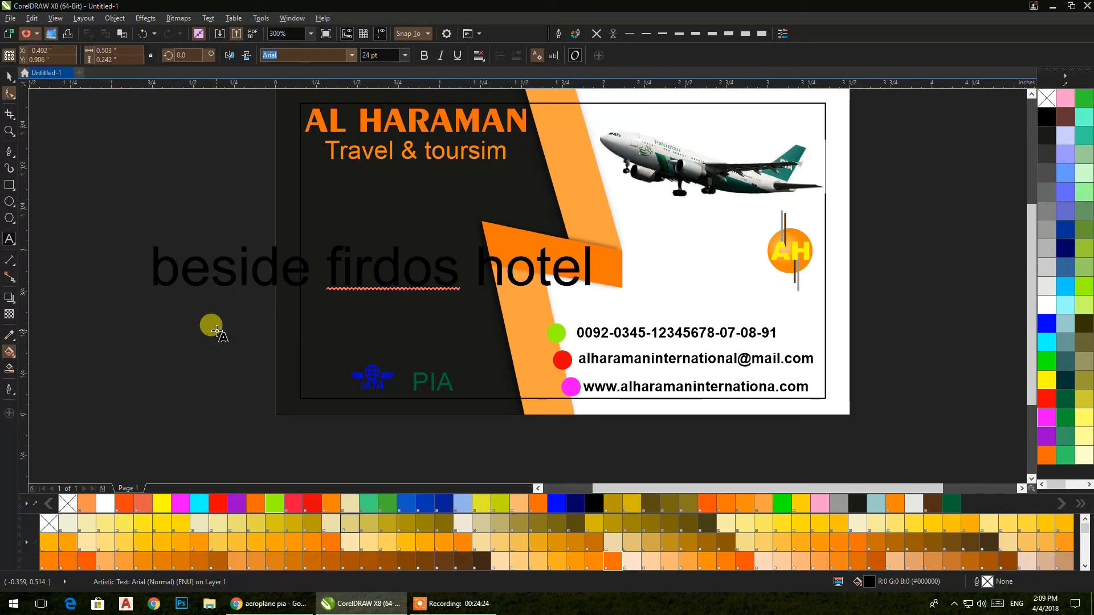
pyautogui.press('Left')
pyautogui.press('Left')
# Step: Finish the address with '8' and convert the whole line to Title Case
pyautogui.write('8')
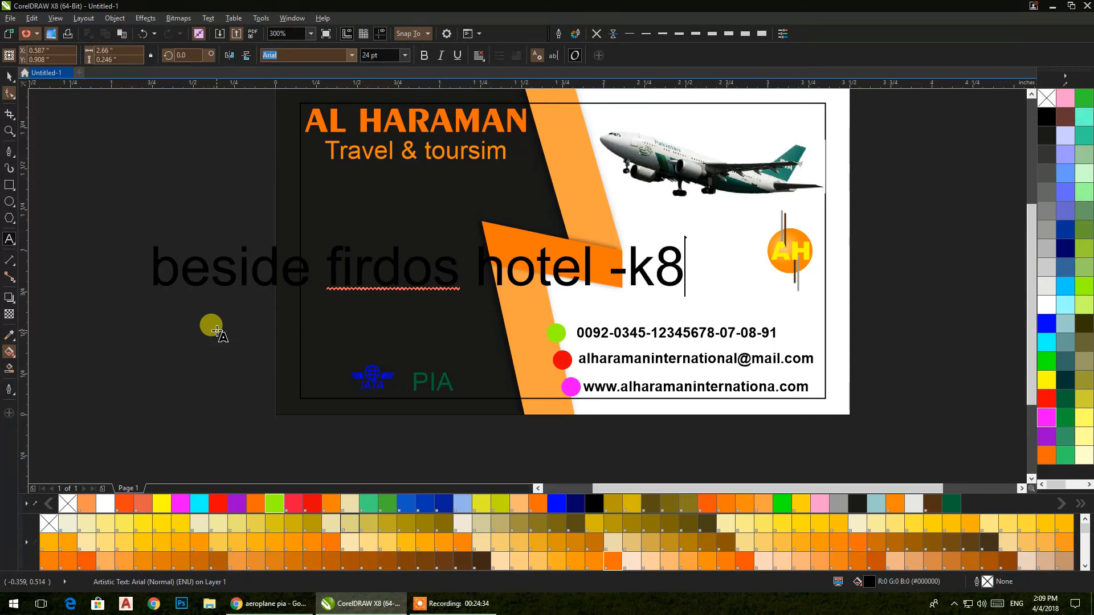
pyautogui.click(9, 75)
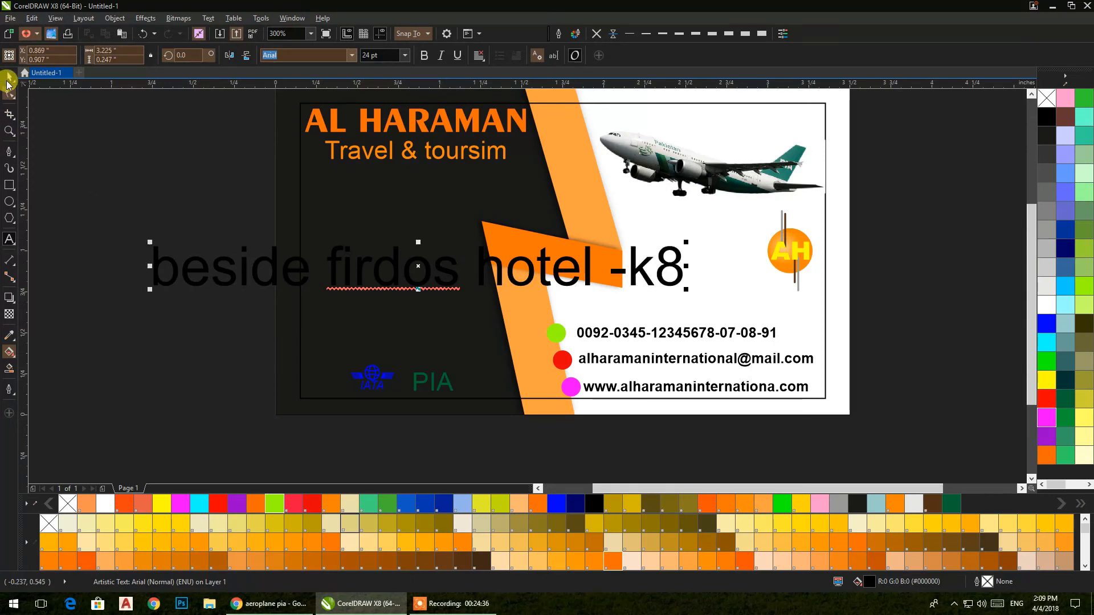
pyautogui.click(262, 17)
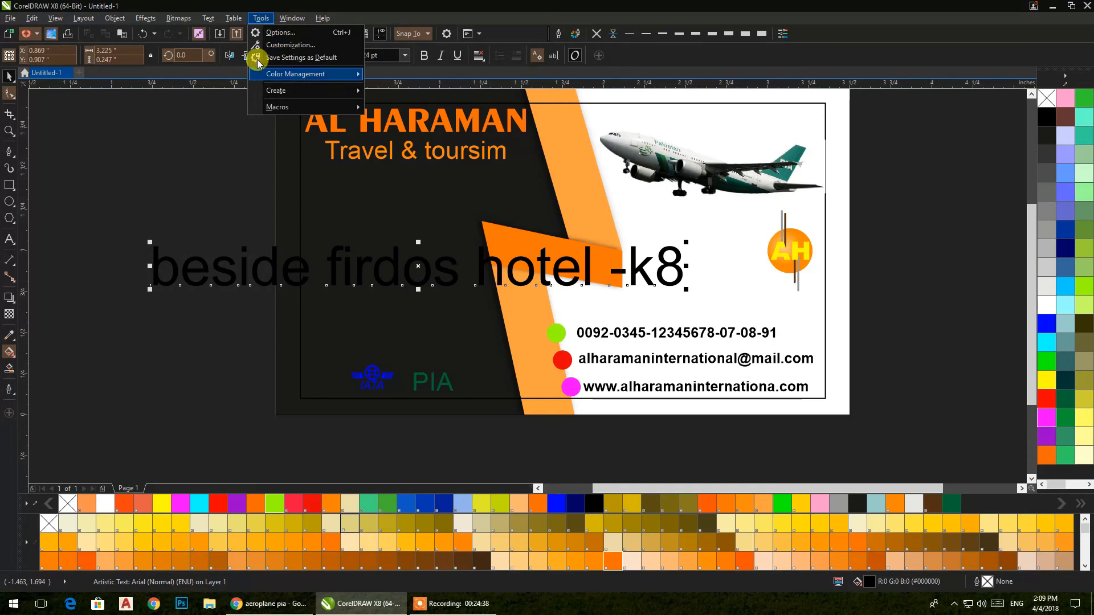
pyautogui.click(261, 294)
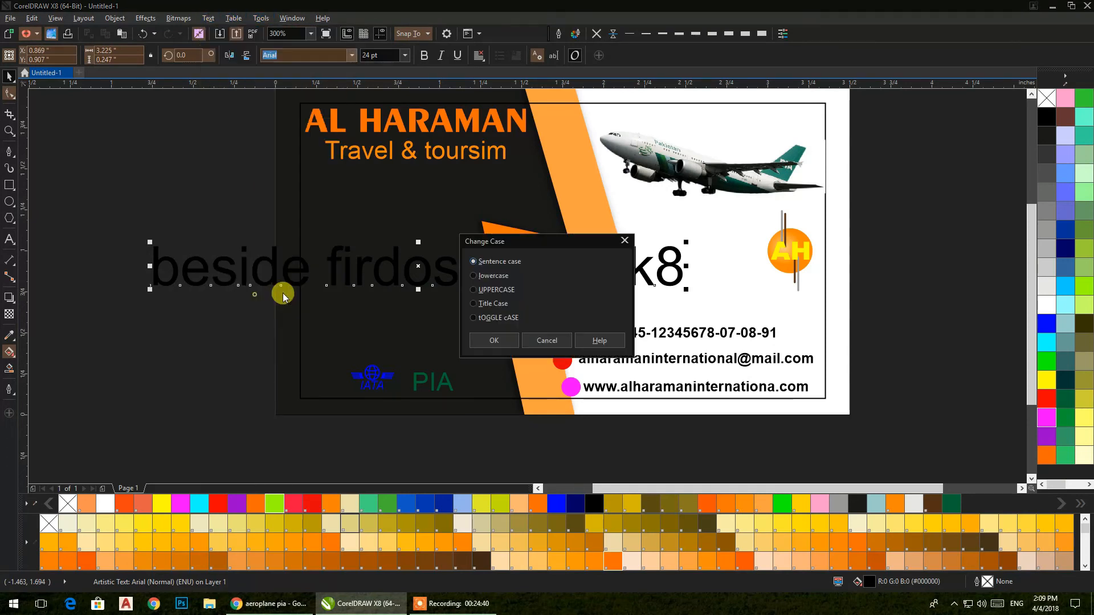
pyautogui.click(490, 305)
pyautogui.click(493, 340)
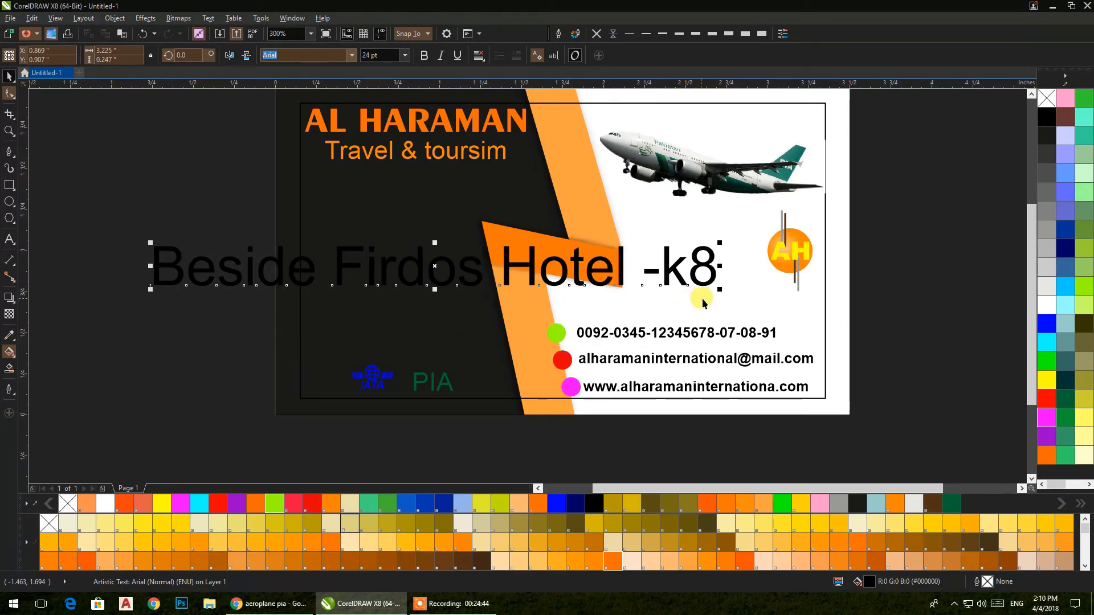
# Step: Shrink the address to about 10 pt, break it after 'Firdos', and centre both lines
pyautogui.moveTo(719, 291); pyautogui.dragTo(386, 296)
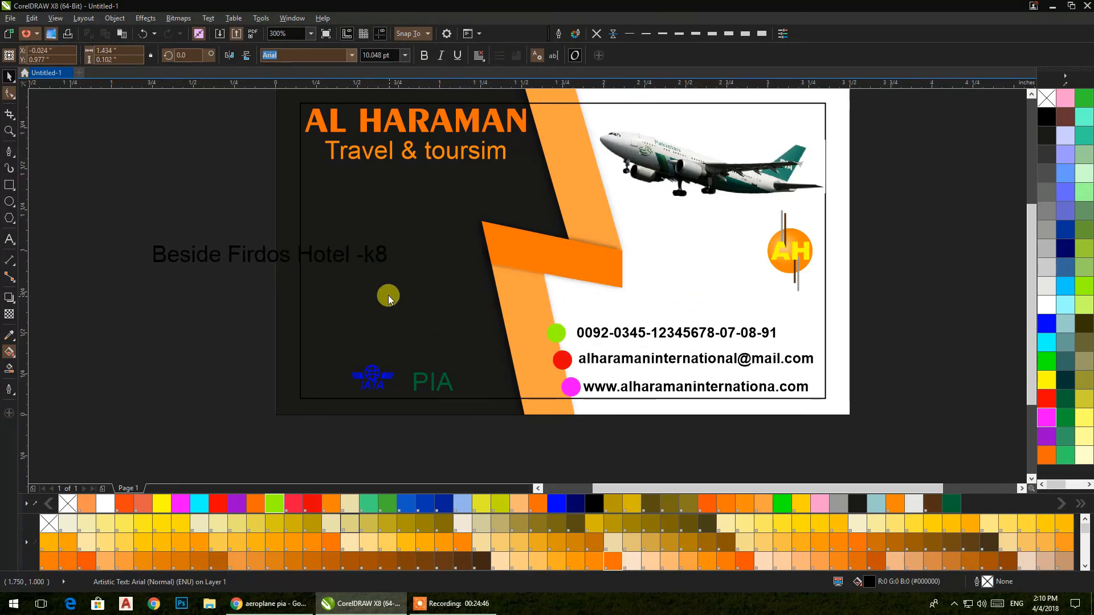
pyautogui.doubleClick(286, 257)
pyautogui.press('Return')
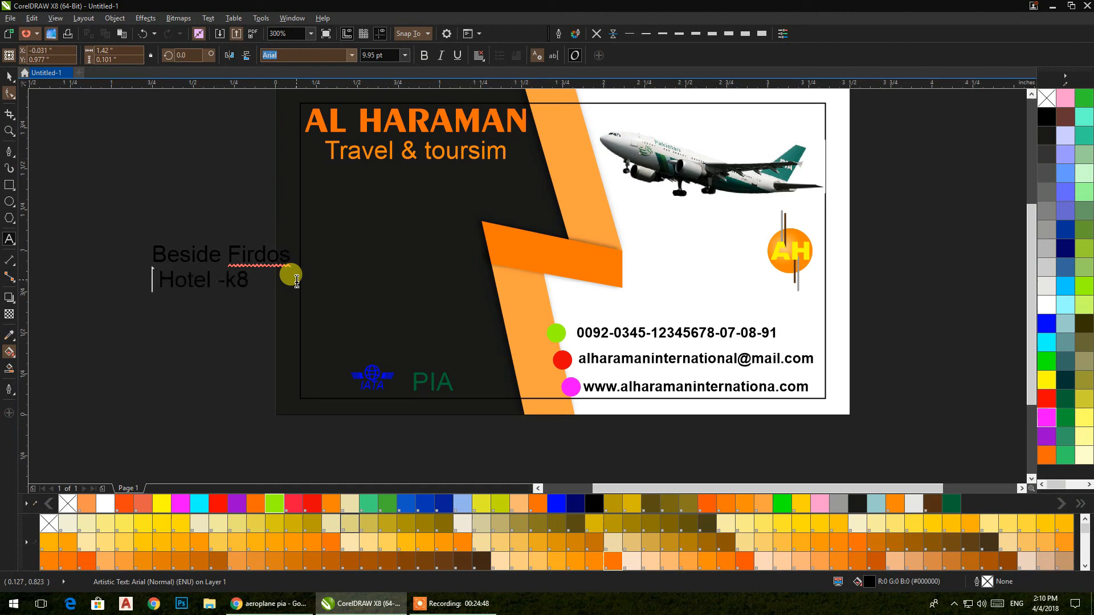
pyautogui.click(9, 75)
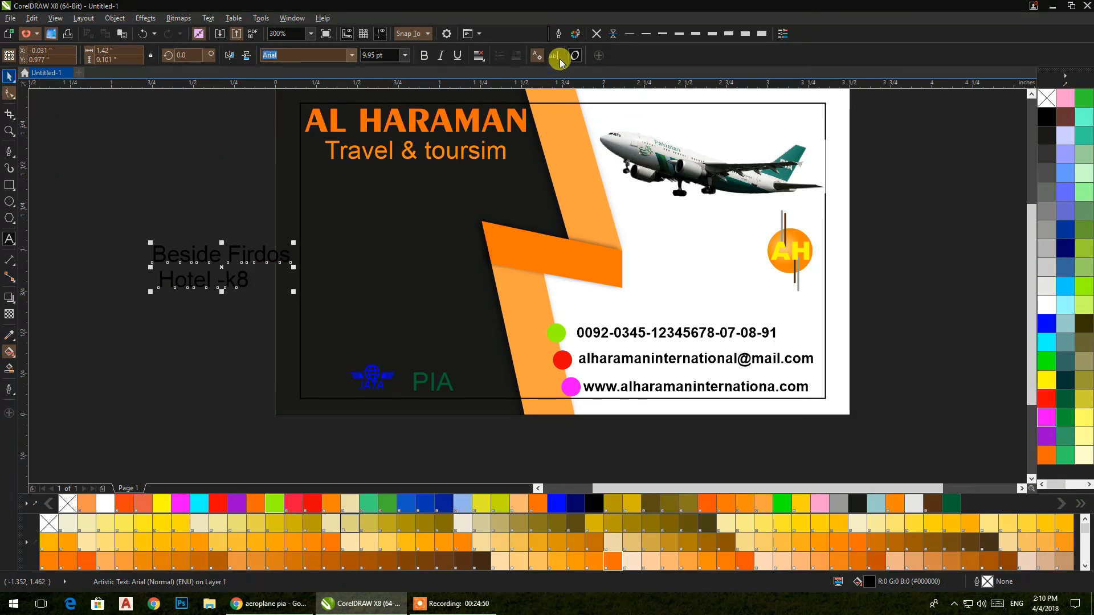
pyautogui.click(479, 55)
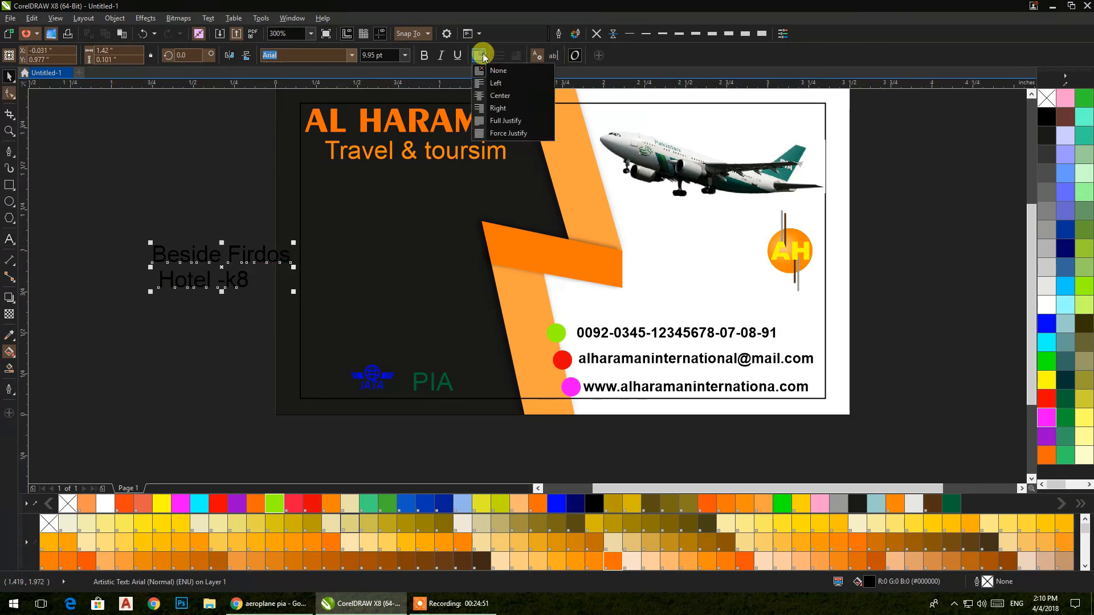
pyautogui.click(483, 96)
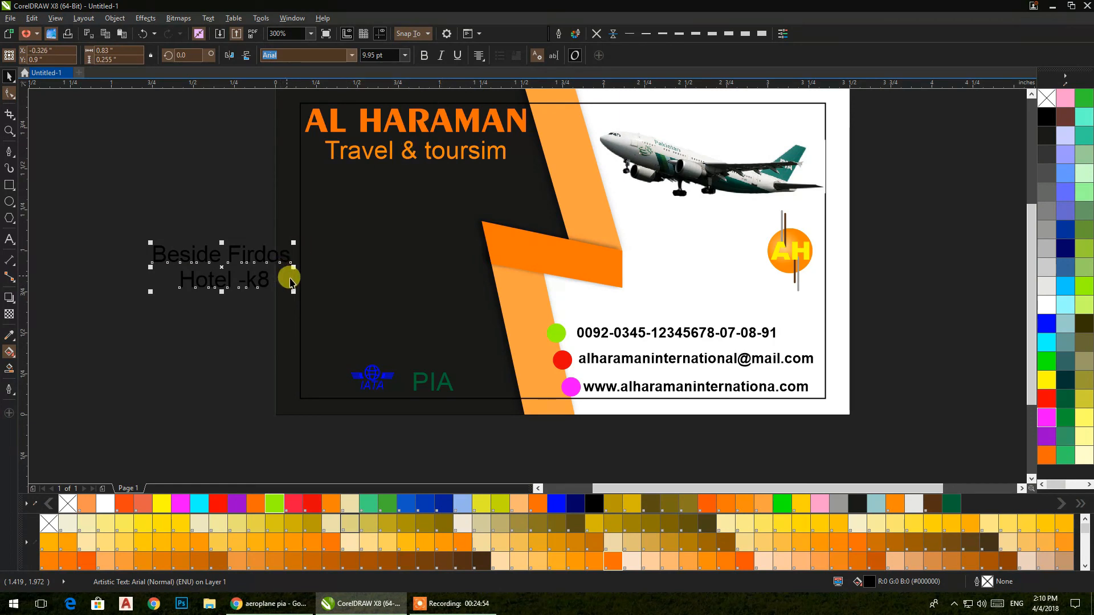
# Step: Scale the address to about 6.3 pt on the card's dark left area and make it white
pyautogui.moveTo(291, 294); pyautogui.dragTo(408, 264)
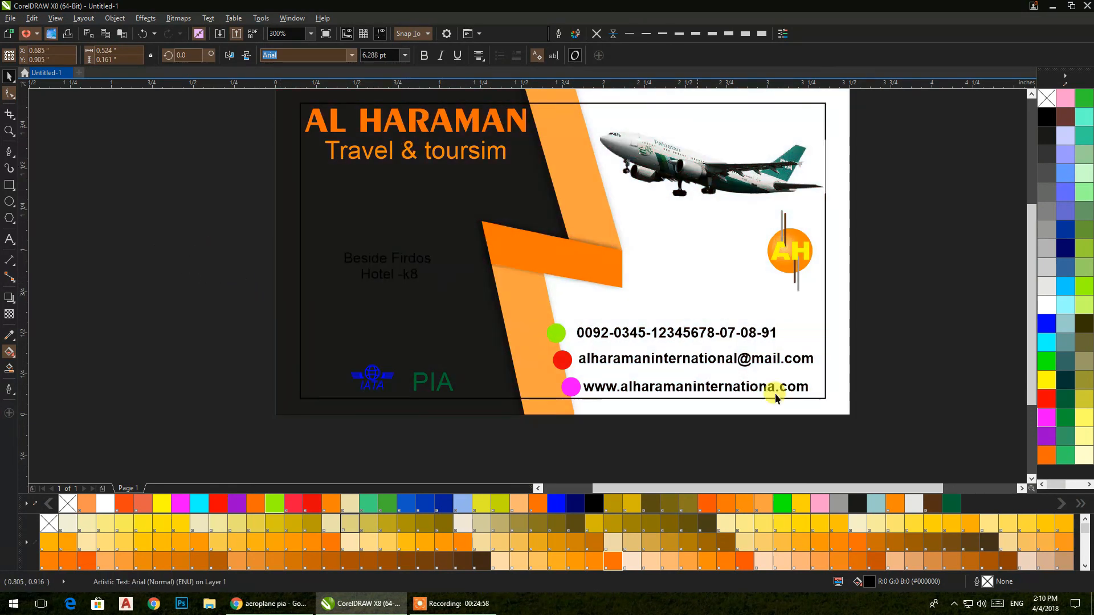
pyautogui.click(1047, 305)
pyautogui.click(122, 262)
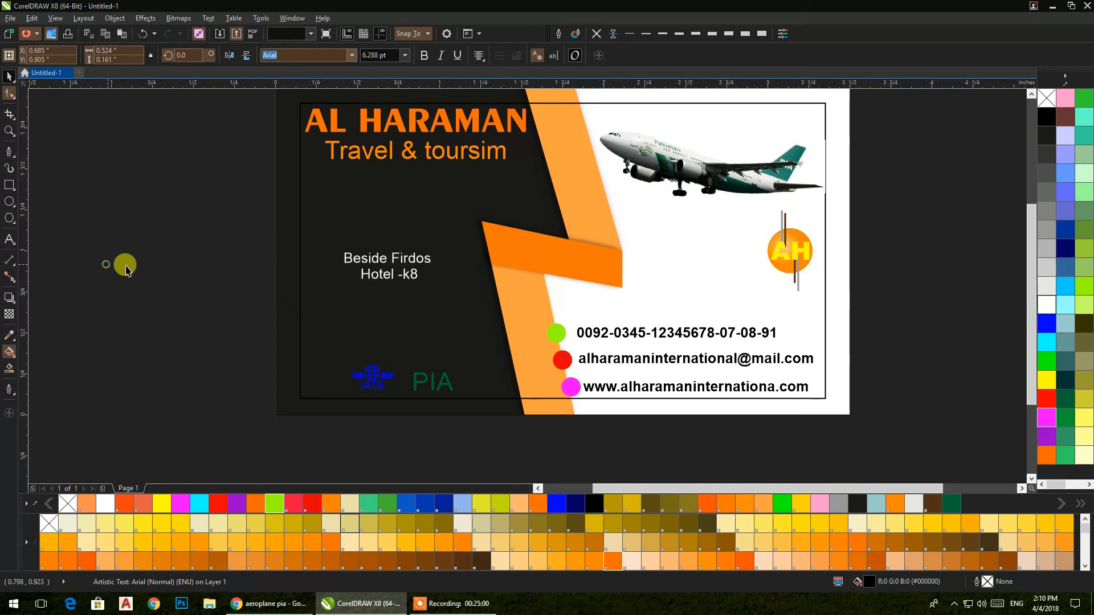
# Step: Remove the outline from the card's border rectangle
pyautogui.moveTo(388, 278); pyautogui.dragTo(296, 305)
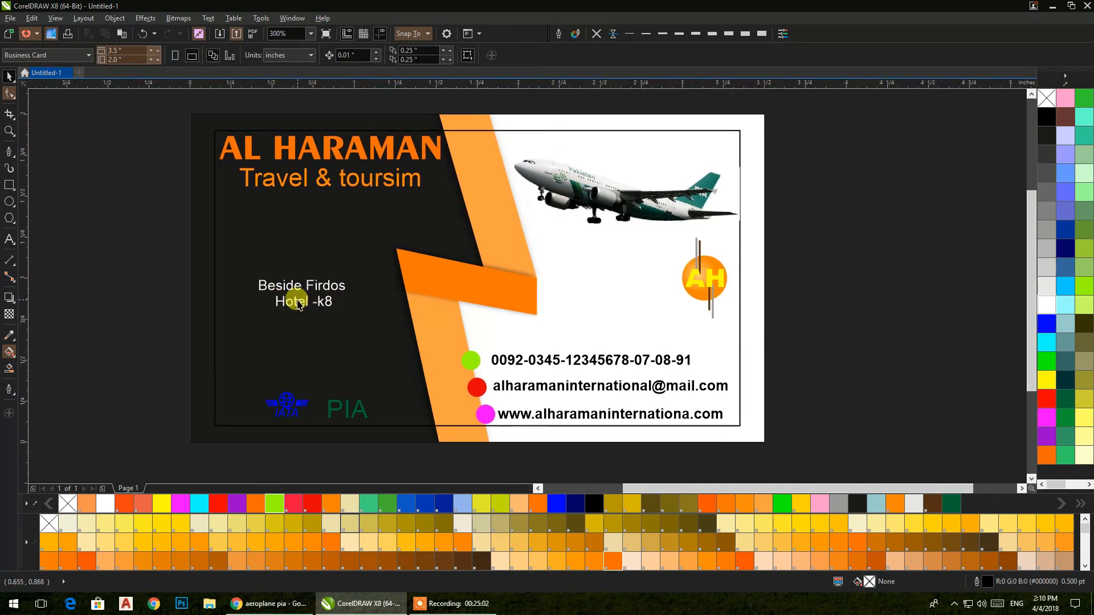
pyautogui.click(215, 298)
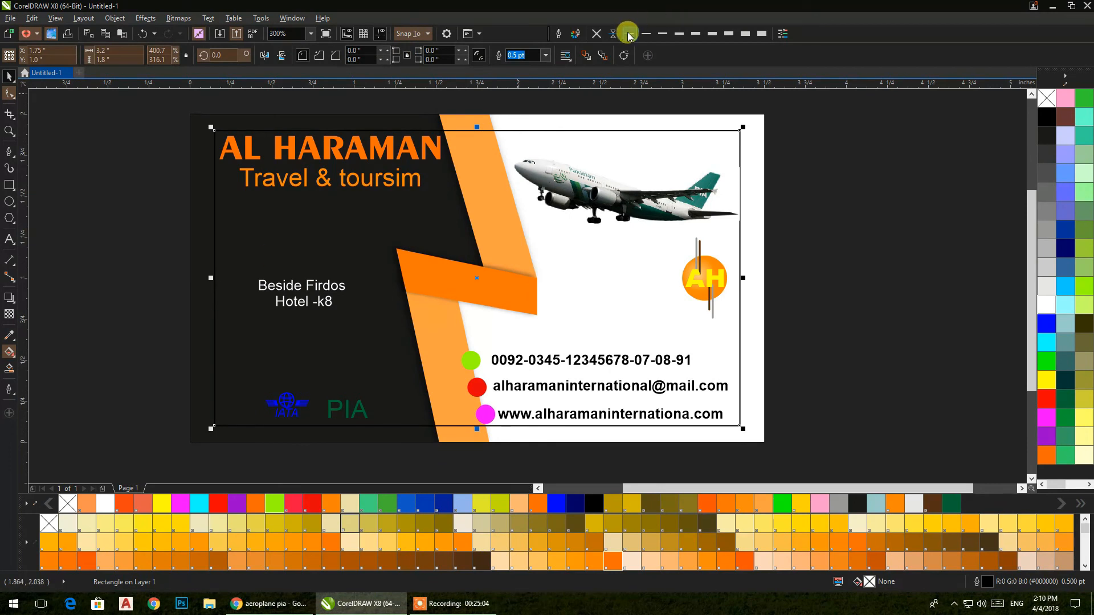
pyautogui.click(596, 34)
pyautogui.click(852, 202)
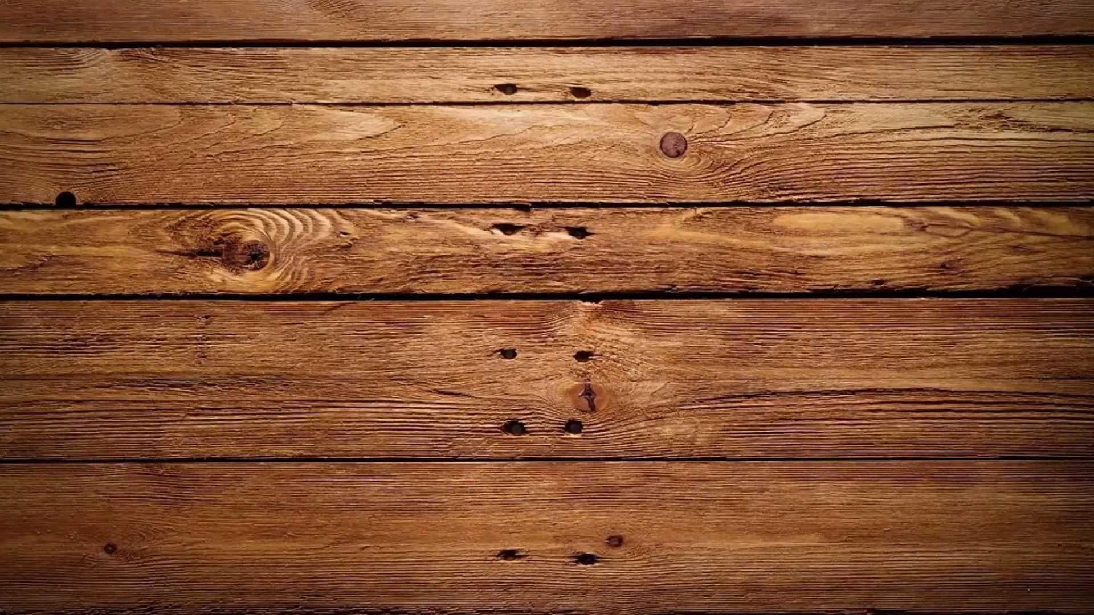